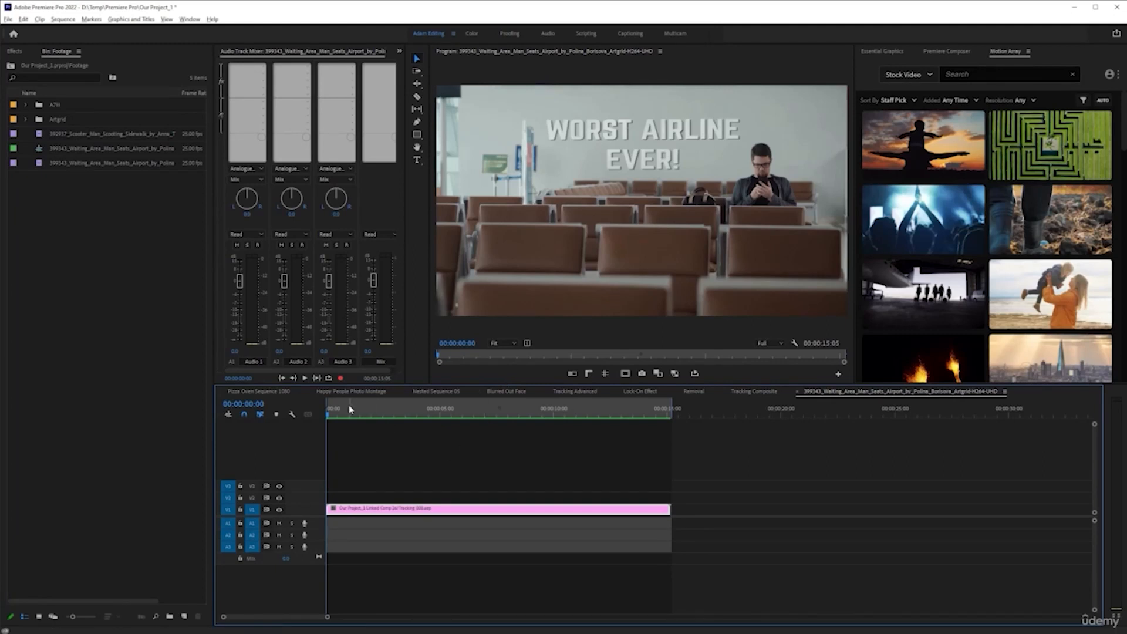
# Step: Scrub and play through the finished airport composite, including an enlarged view of the wall title and message bubbles
pyautogui.moveTo(348, 413); pyautogui.dragTo(417, 415)
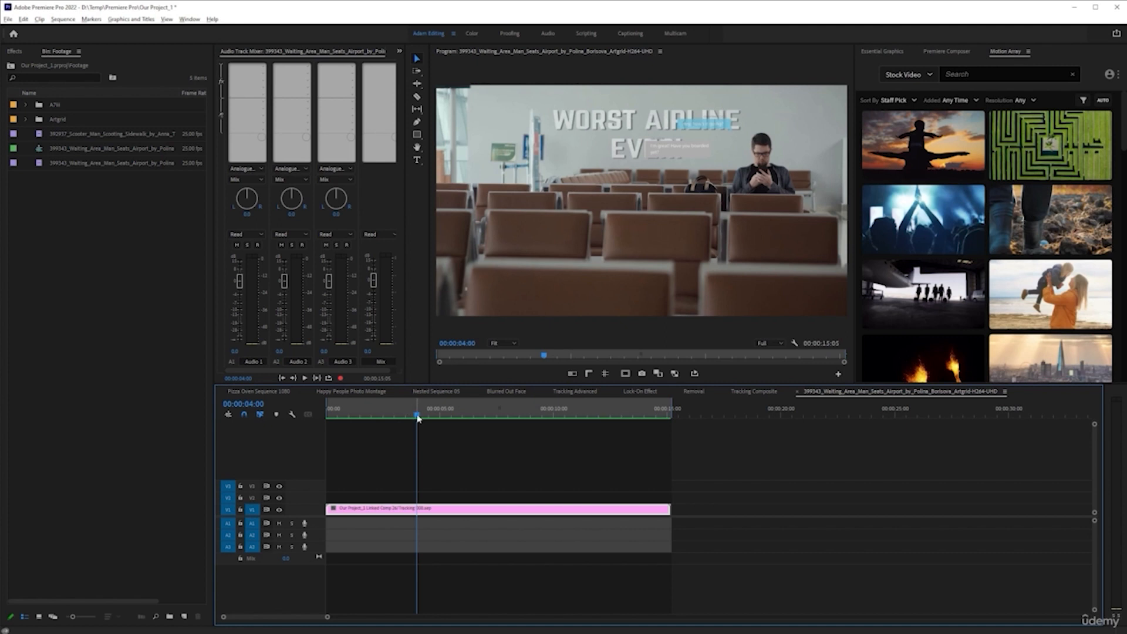
pyautogui.moveTo(405, 416); pyautogui.dragTo(310, 421)
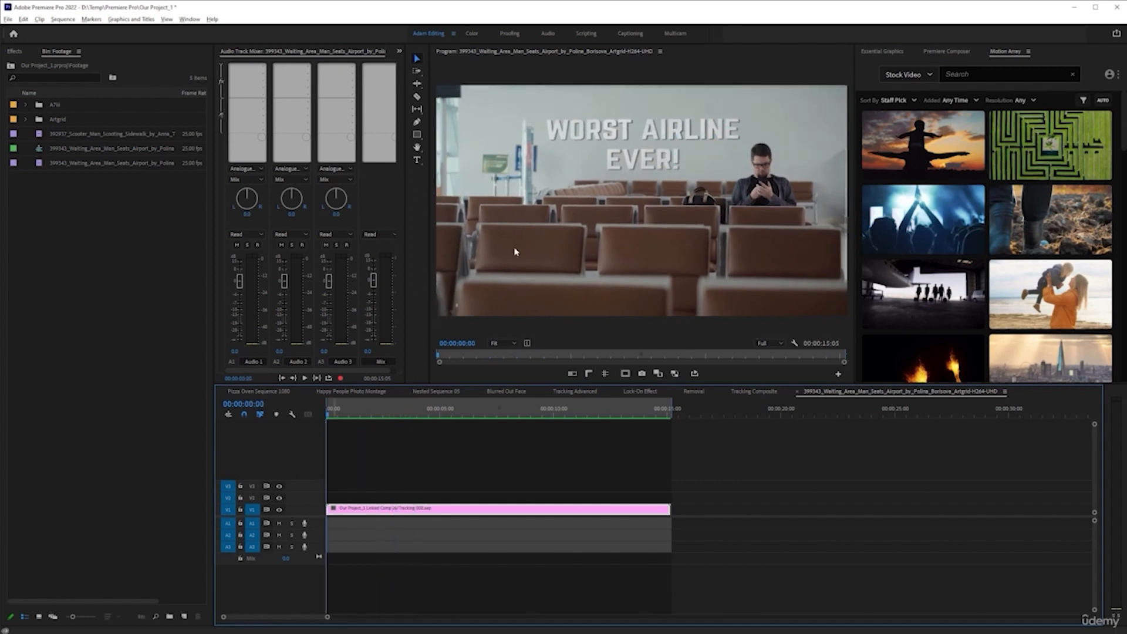
pyautogui.press('`')
pyautogui.press('space')
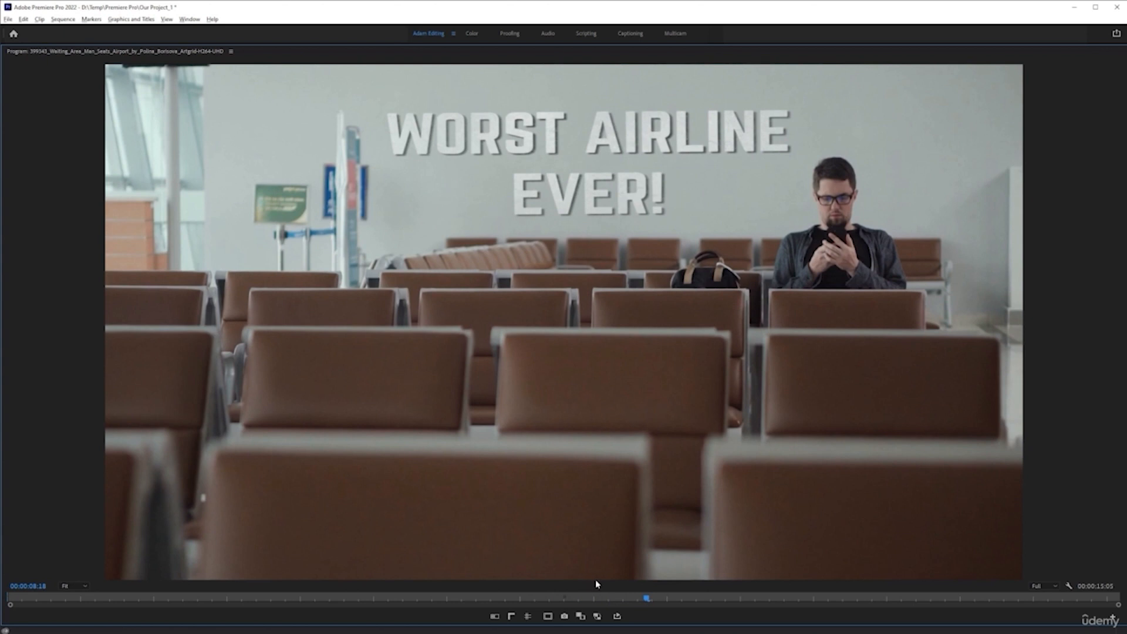
pyautogui.moveTo(650, 598); pyautogui.dragTo(427, 568)
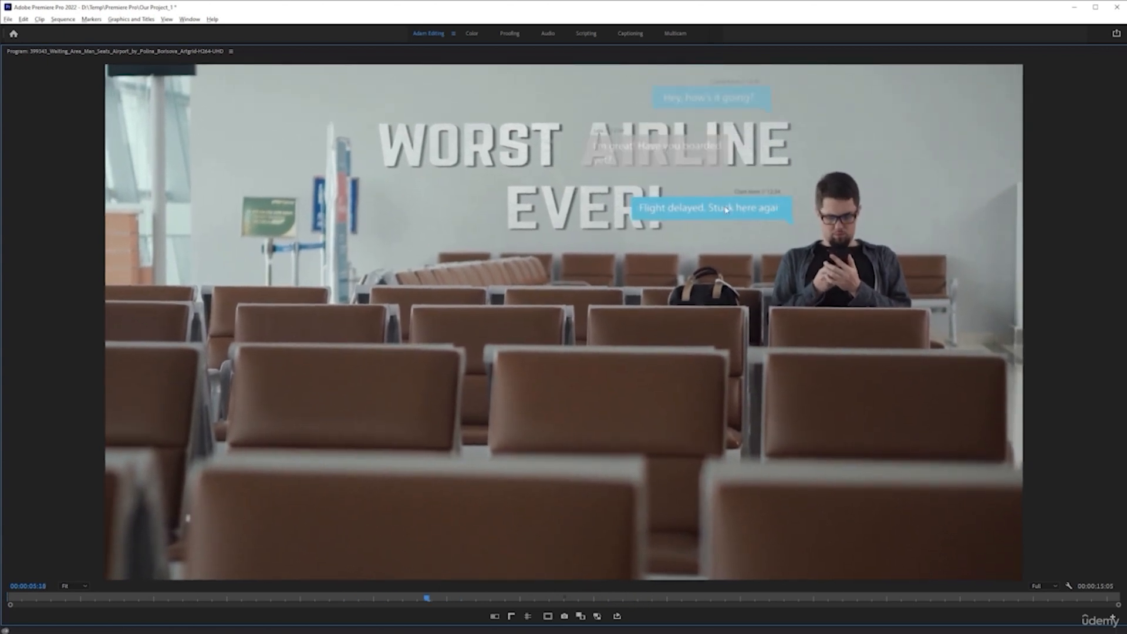
pyautogui.press('`')
pyautogui.moveTo(457, 416); pyautogui.dragTo(440, 438)
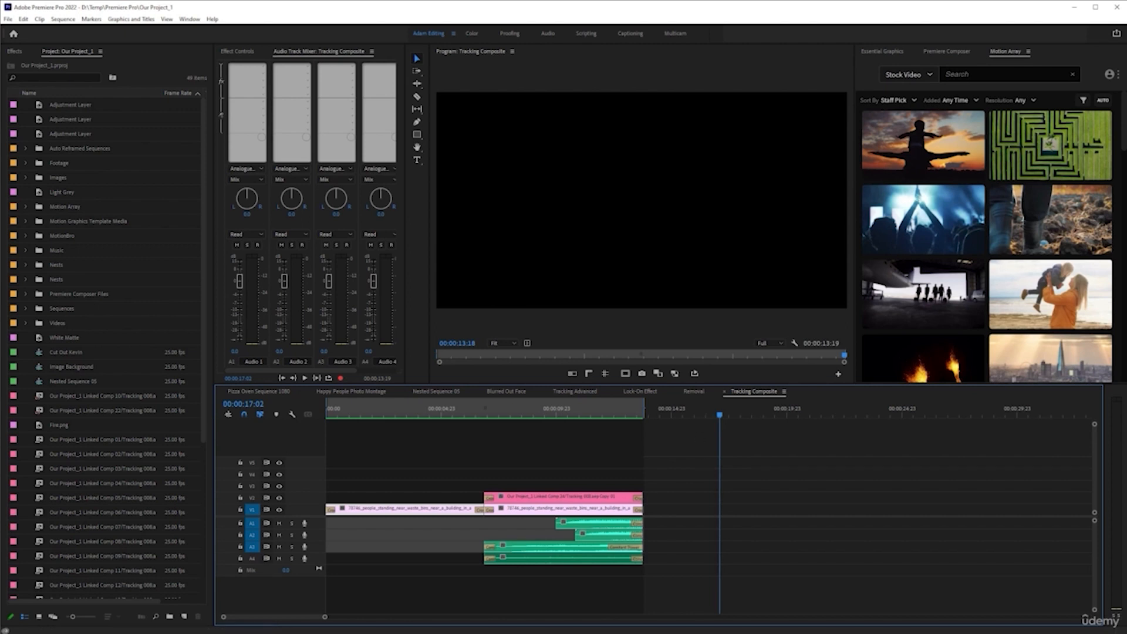
# Step: Switch to Artgrid in the browser and open the "Waiting at the Airport" story from the travel and phone footage results
pyautogui.click(127, 633)
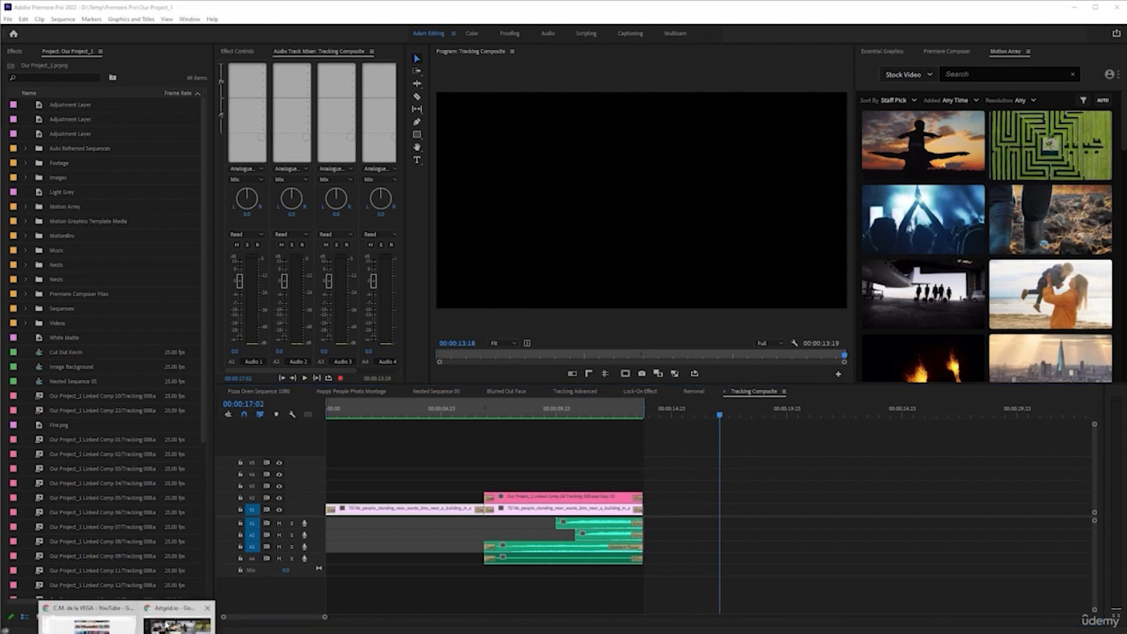
pyautogui.click(167, 624)
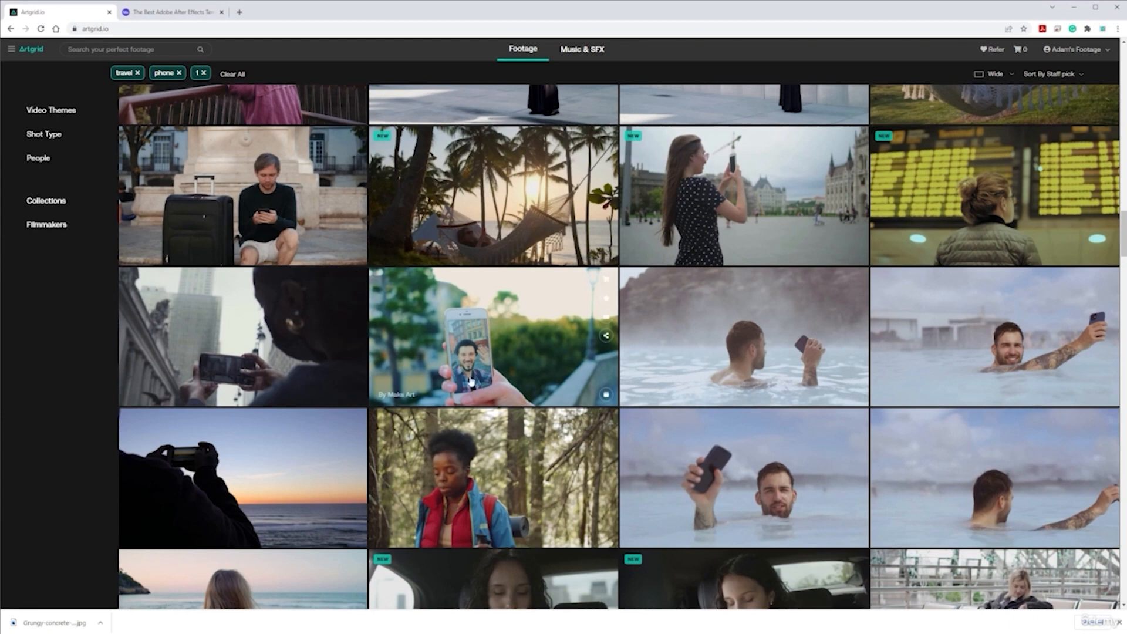
pyautogui.scroll(2, 543, 391)
pyautogui.scroll(-6, 543, 392)
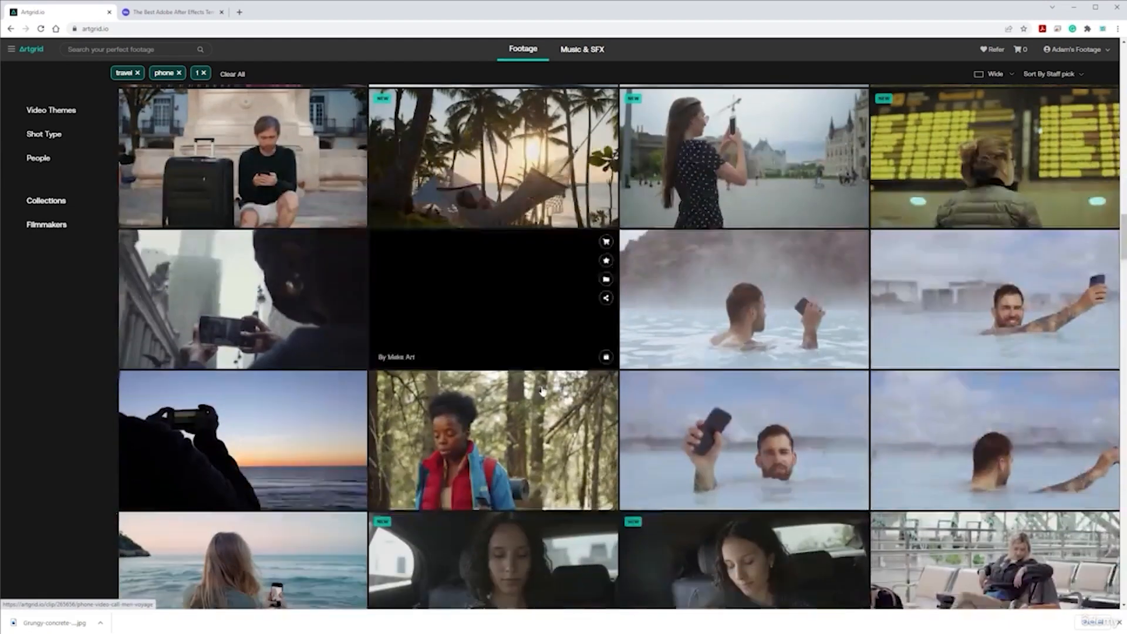
pyautogui.scroll(10, 543, 392)
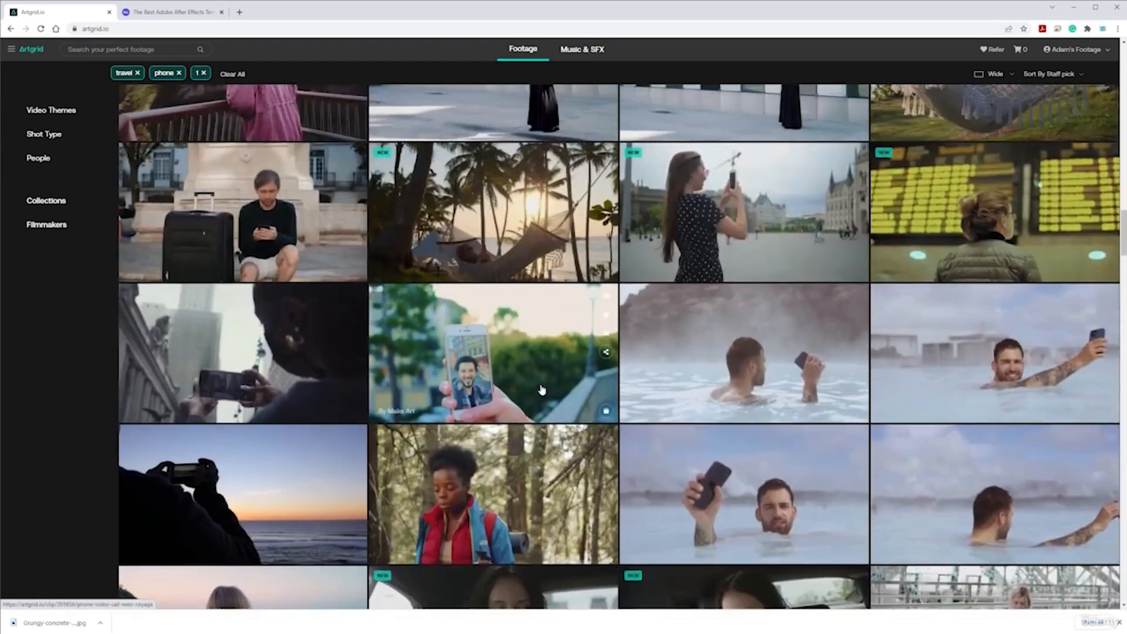
pyautogui.scroll(3, 541, 390)
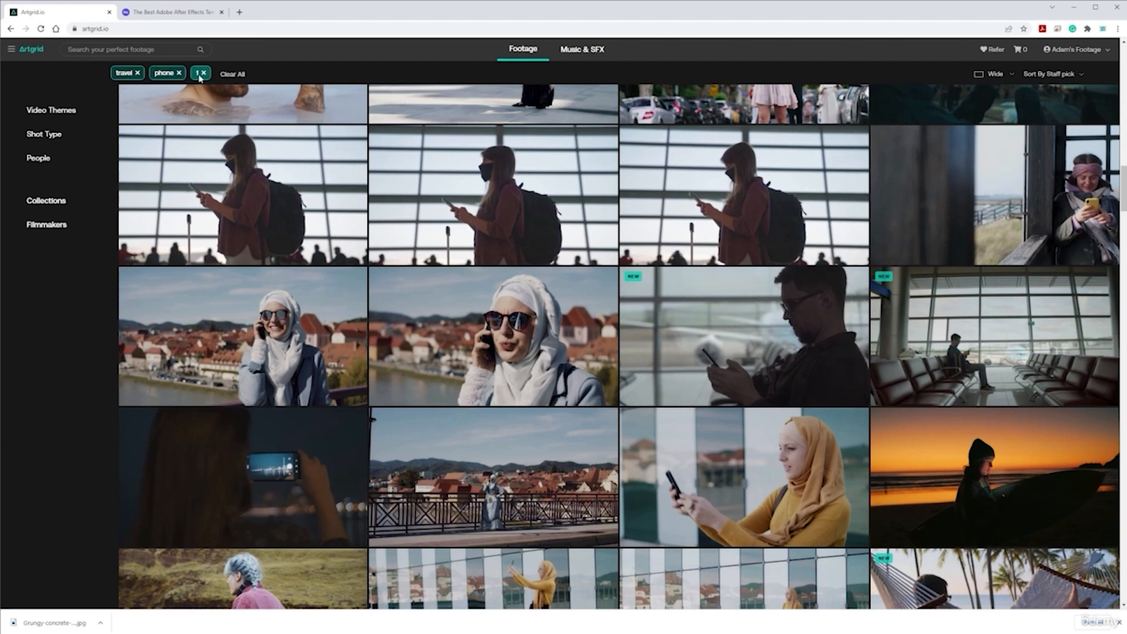
pyautogui.click(53, 158)
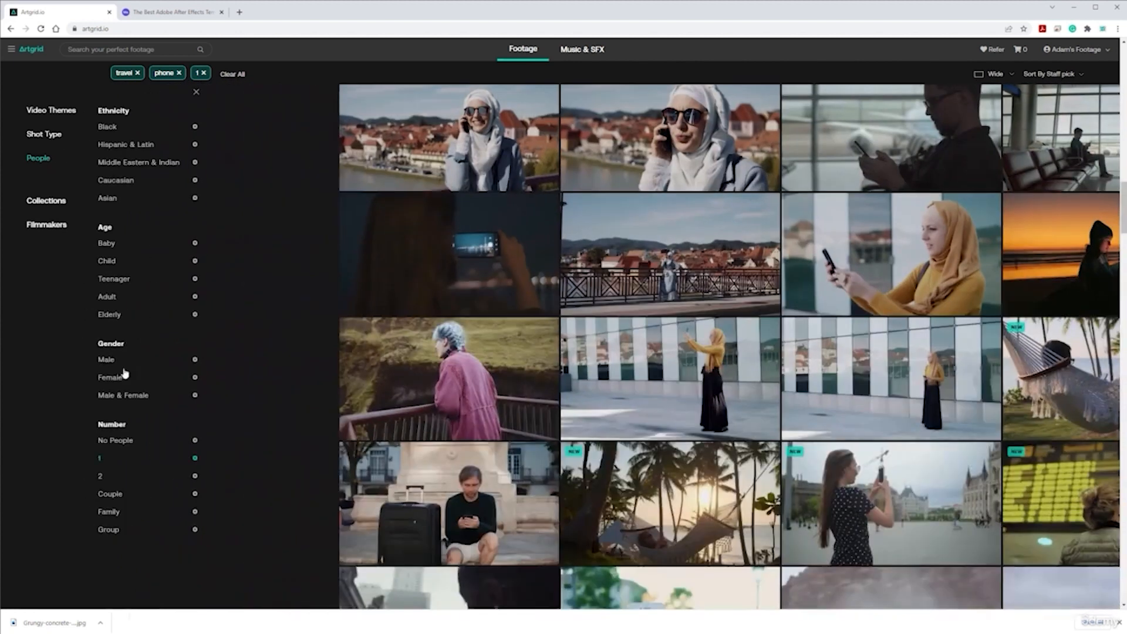
pyautogui.moveTo(935, 139)
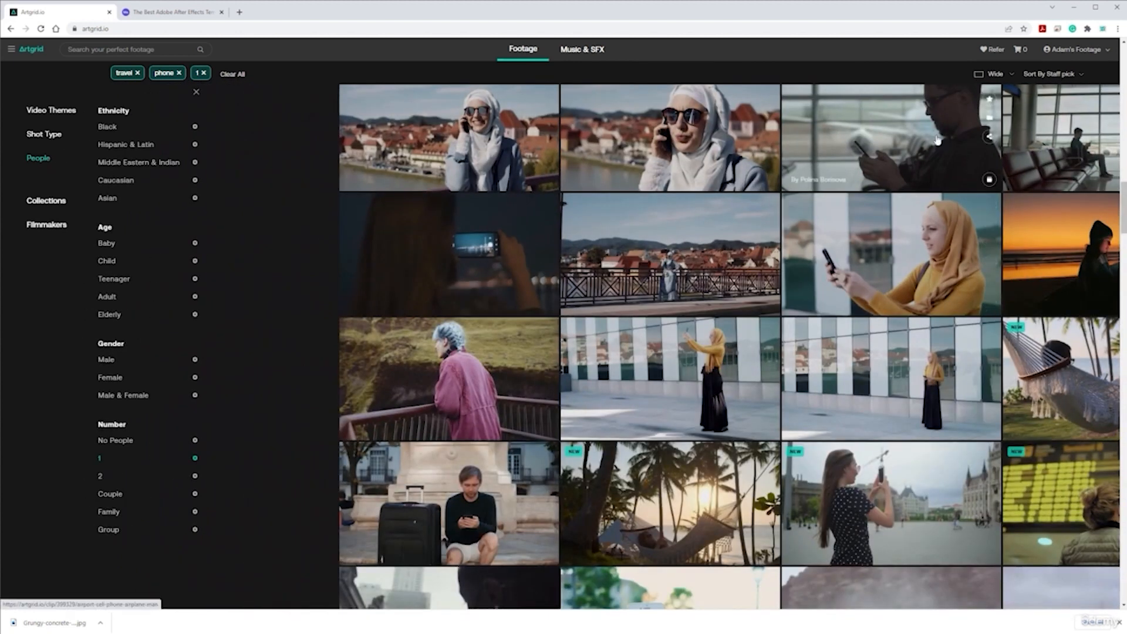
pyautogui.click(987, 180)
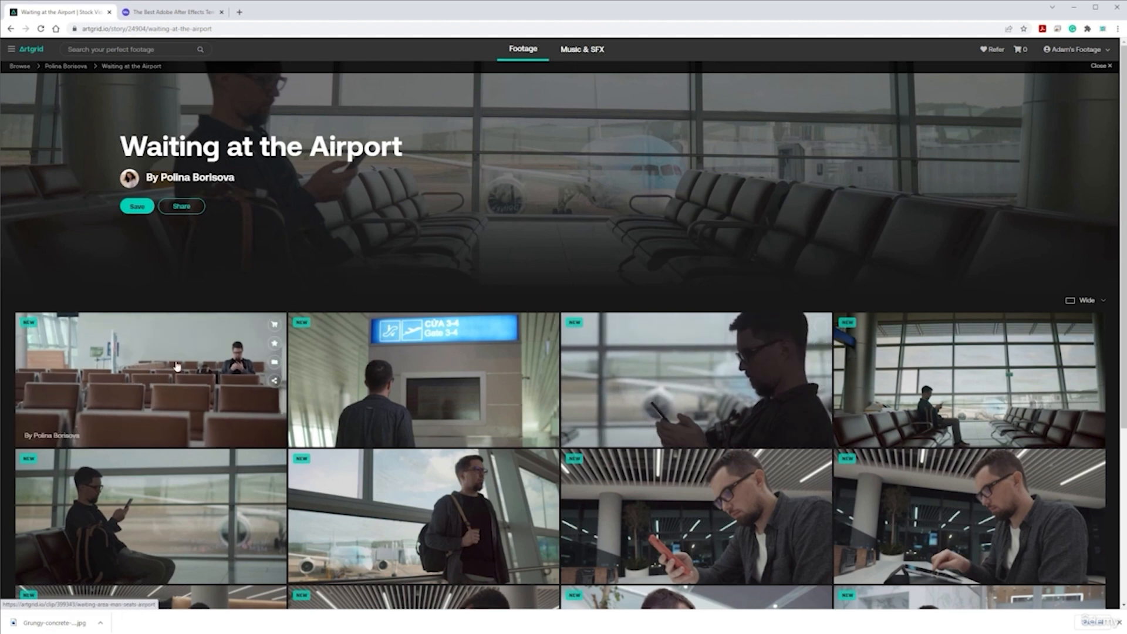
# Step: Look through the story's clips, open "Waiting Area, Man, Seats, Airport" and add it to the cart
pyautogui.scroll(-3, 559, 474)
pyautogui.scroll(-10, 560, 474)
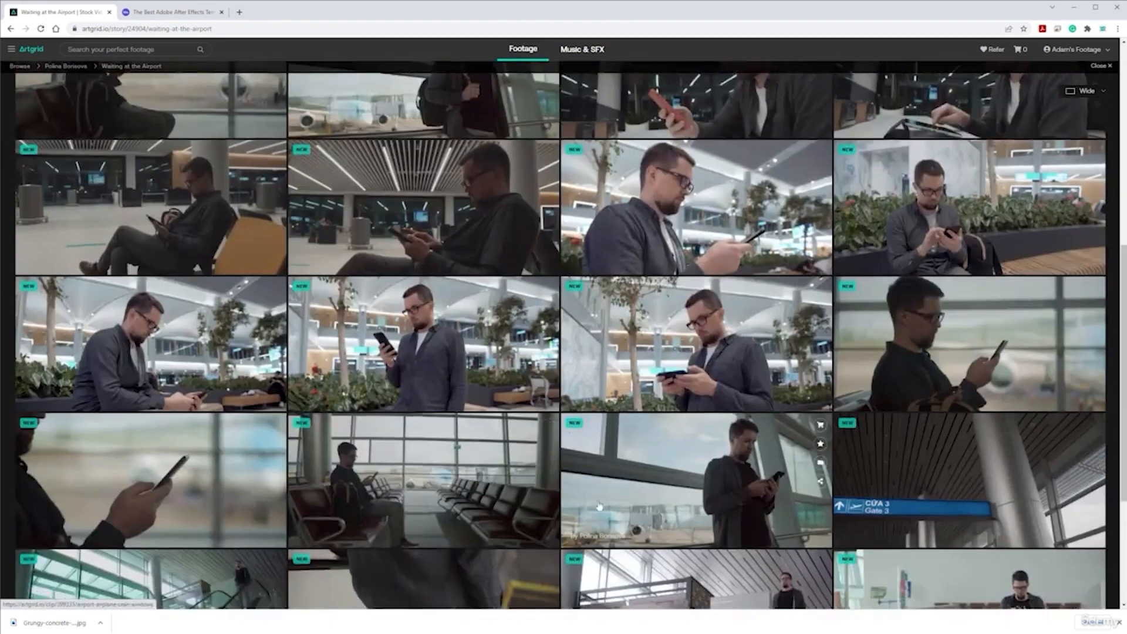
pyautogui.scroll(10, 593, 470)
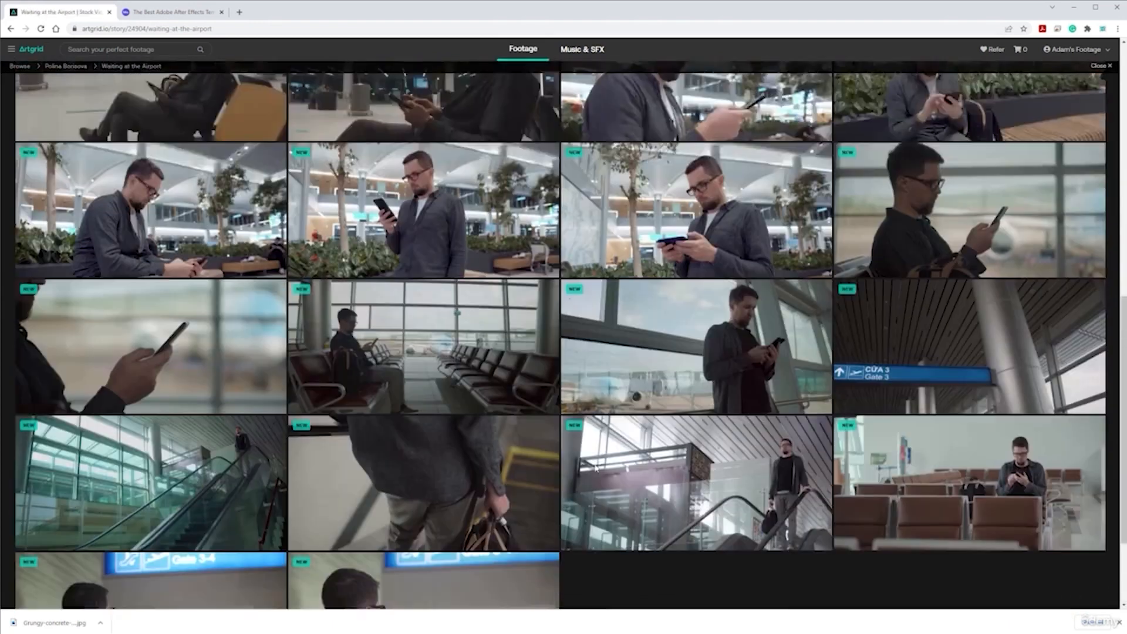
pyautogui.scroll(4, 596, 340)
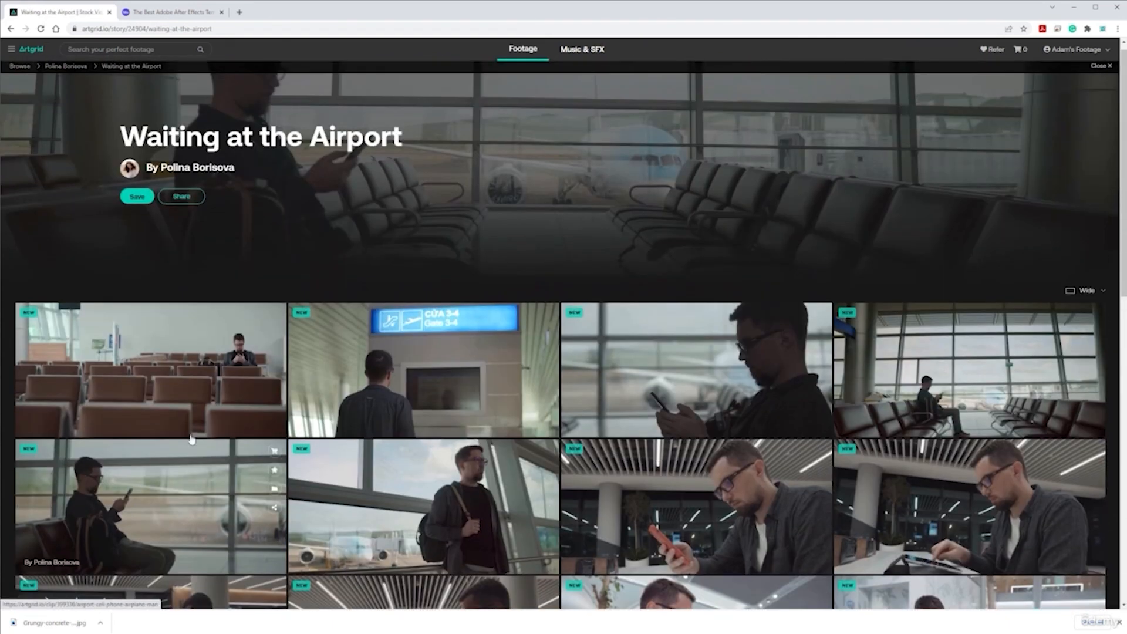
pyautogui.click(197, 385)
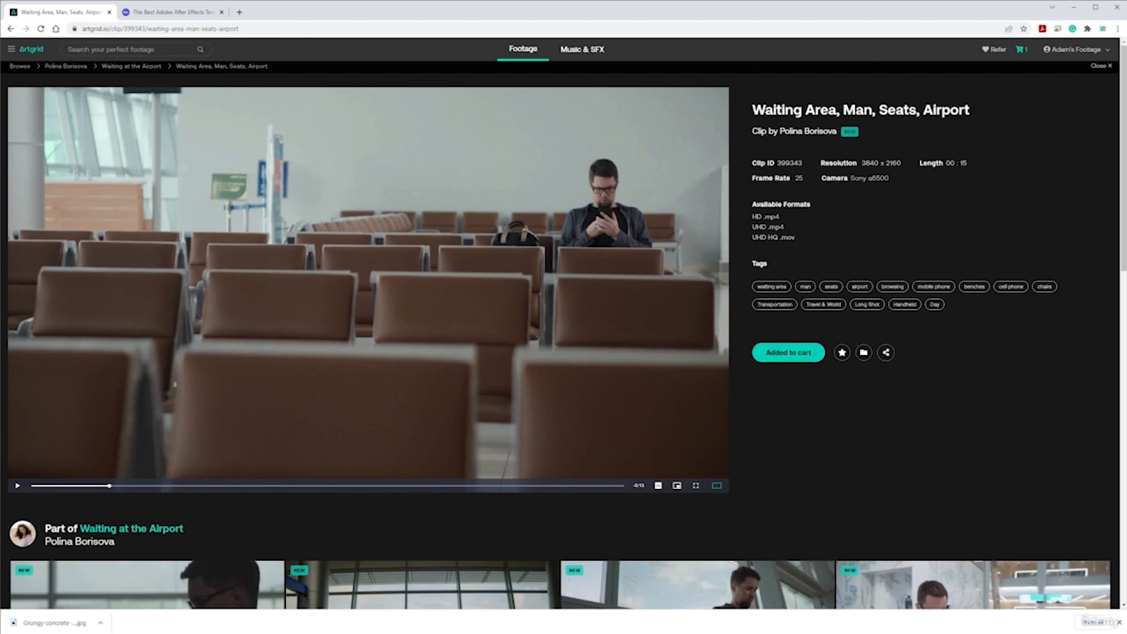
# Step: Check out the cart and download the purchased airport clip from My Footage
pyautogui.click(1019, 50)
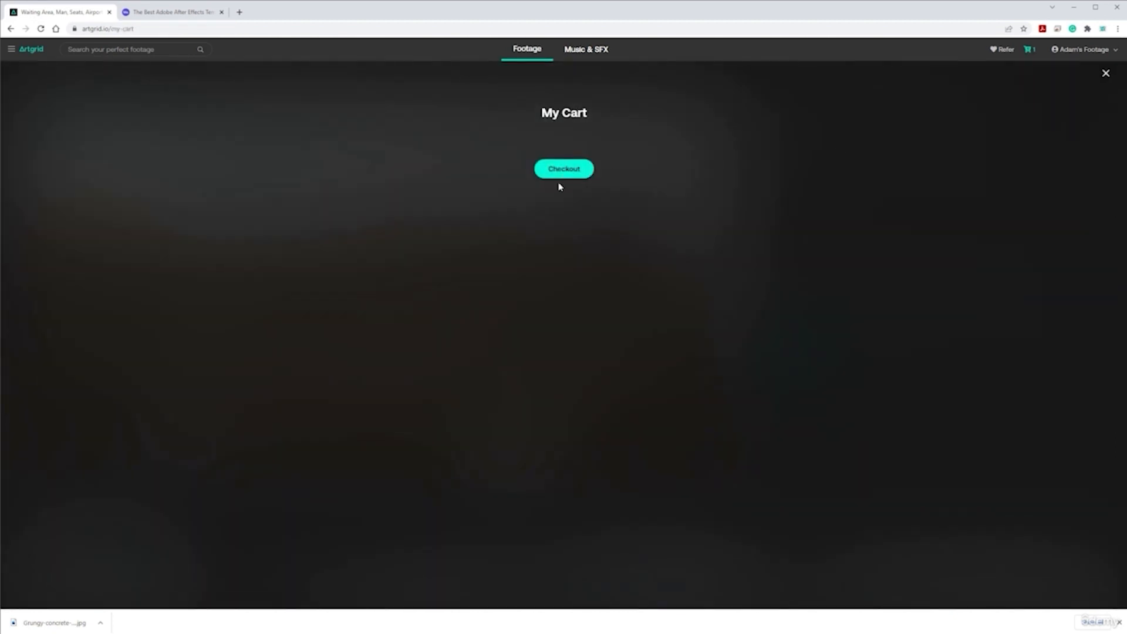
pyautogui.click(571, 288)
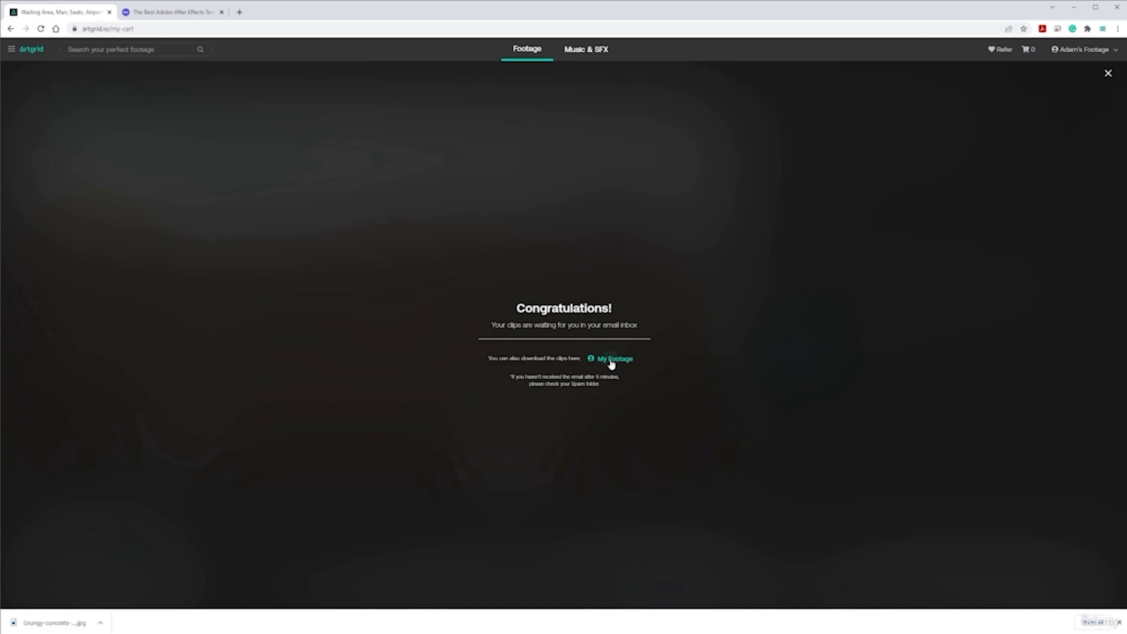
pyautogui.click(611, 361)
pyautogui.click(120, 251)
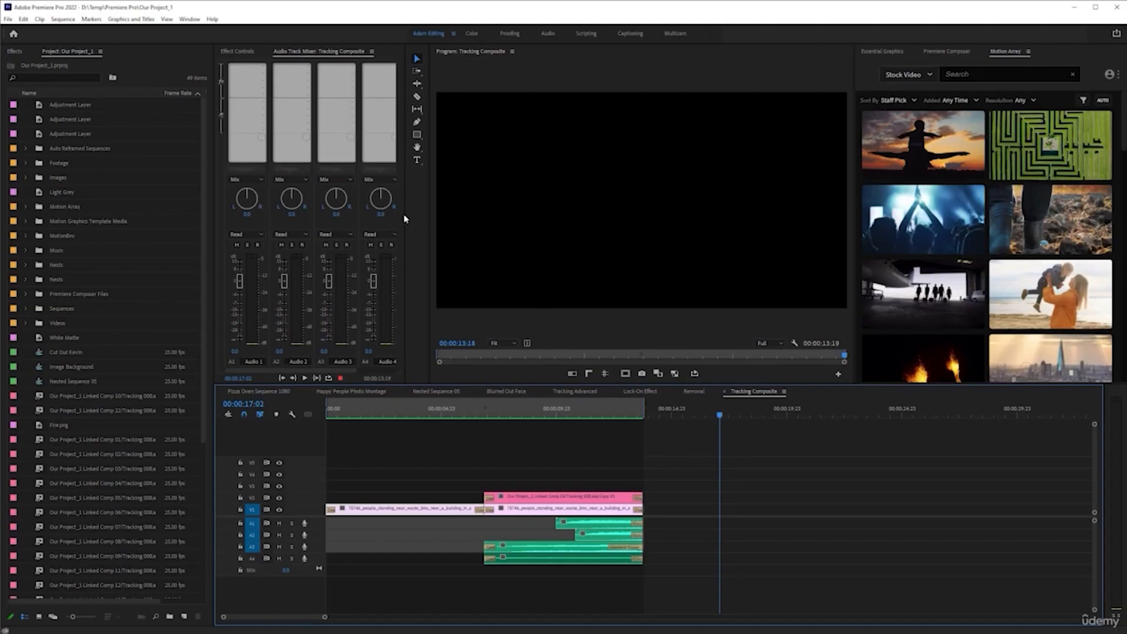
# Step: Import the 399343 Waiting Area clip from the Artgrid folder in File Explorer into Premiere Pro's Footage bin and open that bin
pyautogui.hotkey('alt', 'Tab')
pyautogui.moveTo(257, 330); pyautogui.dragTo(69, 149)
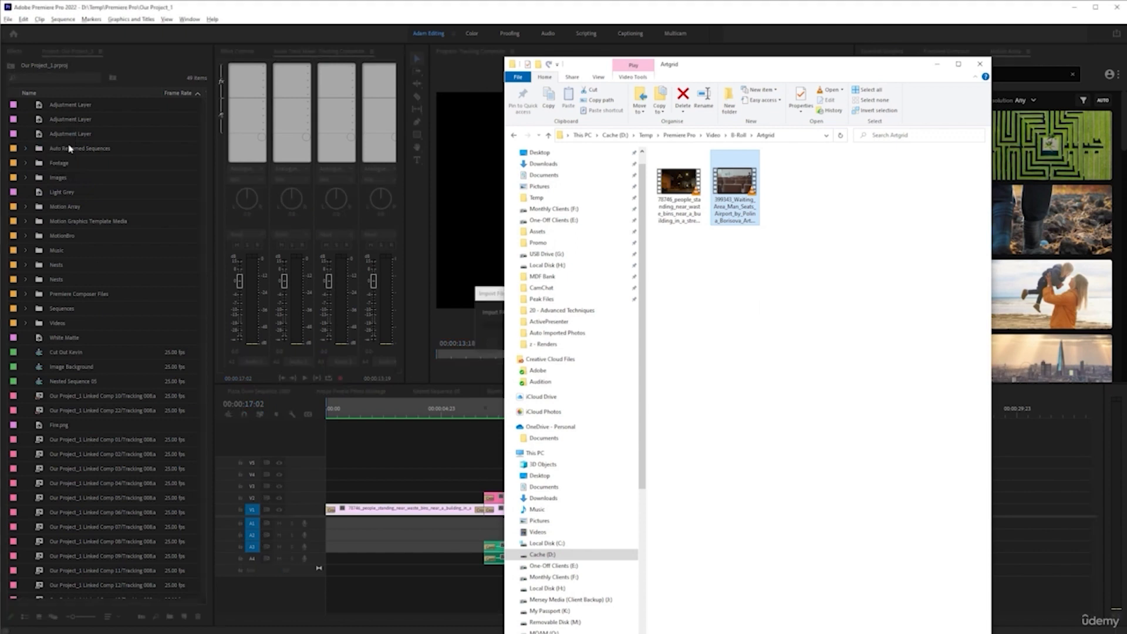
pyautogui.click(236, 10)
pyautogui.doubleClick(44, 163)
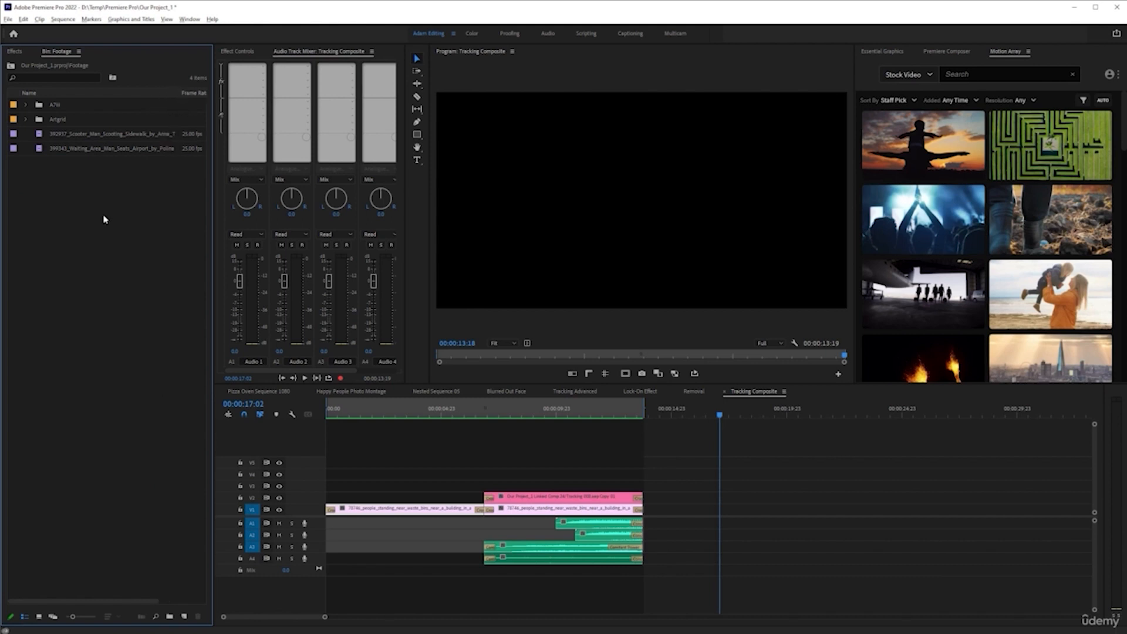
# Step: Create a new sequence from the 399343 Waiting Area clip in the Footage bin
pyautogui.click(96, 150)
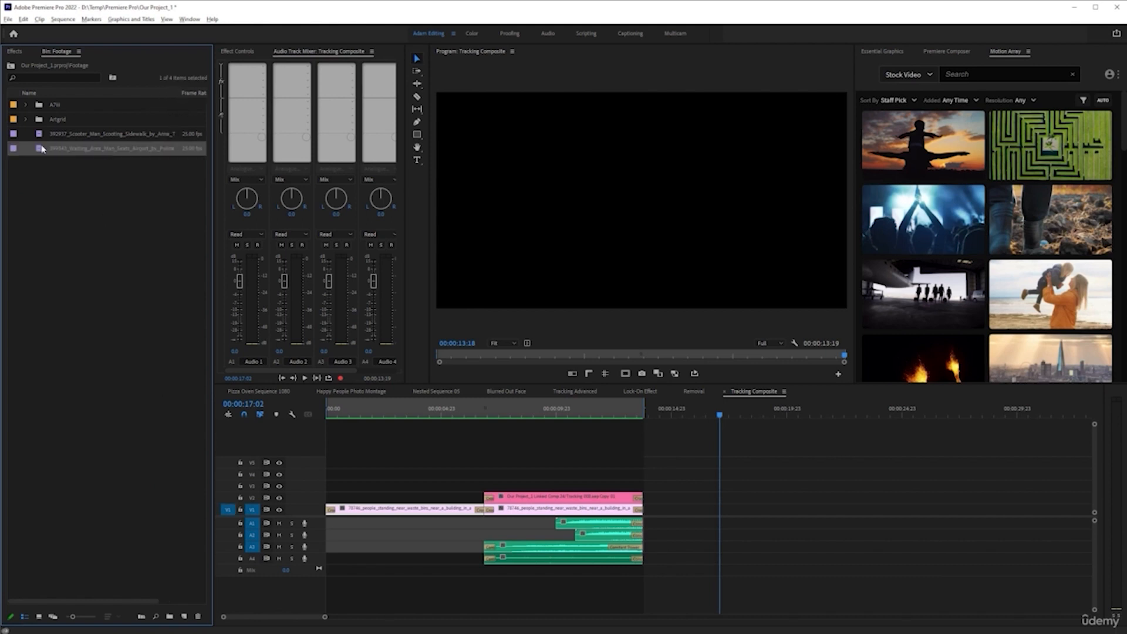
pyautogui.rightClick(86, 154)
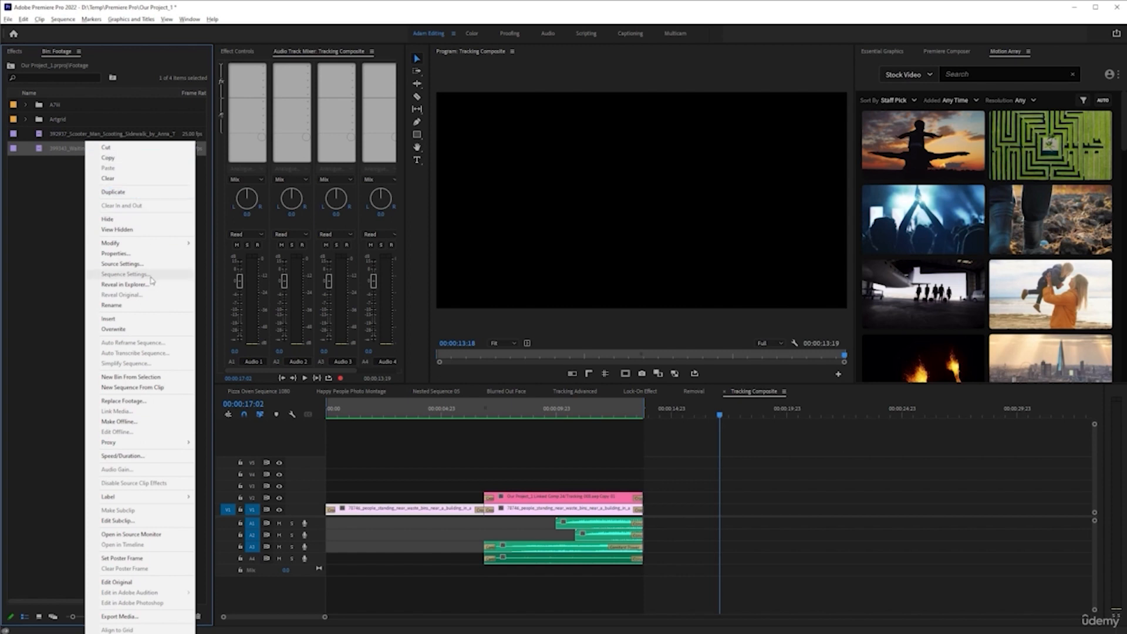
pyautogui.click(132, 387)
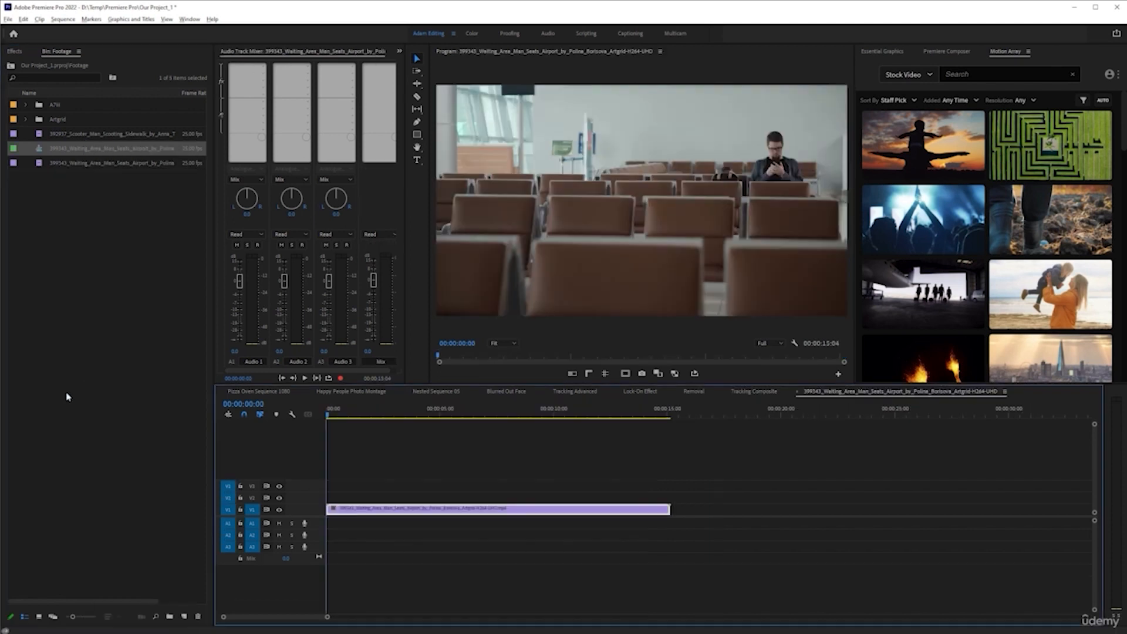
# Step: Check the new sequence's frame size and timebase settings and play the airport footage
pyautogui.click(63, 19)
pyautogui.click(88, 28)
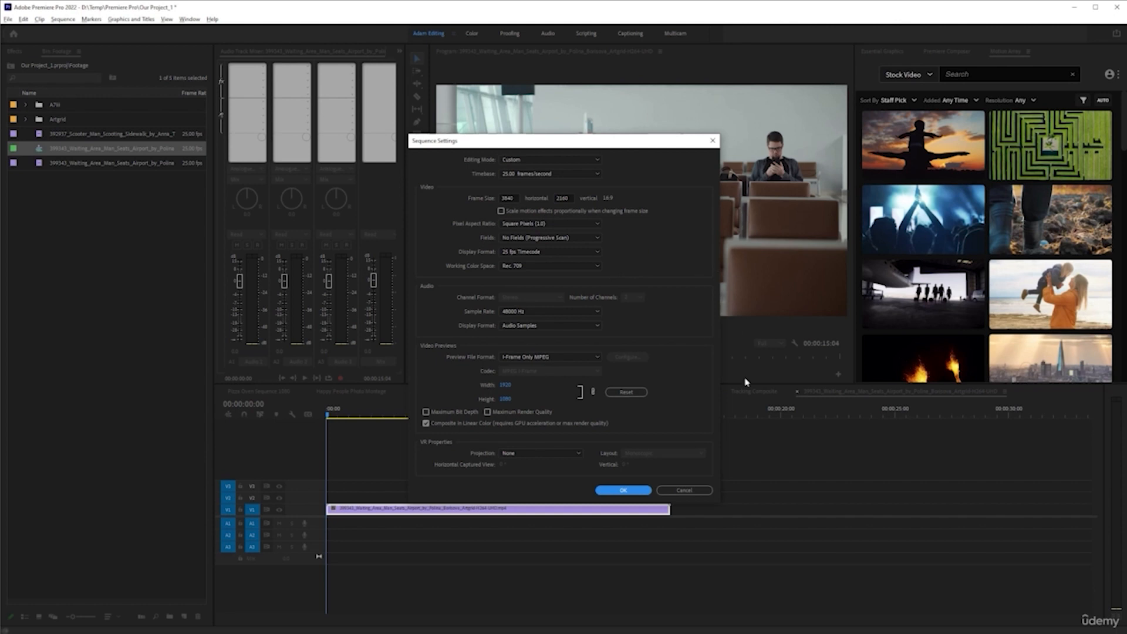
pyautogui.click(636, 489)
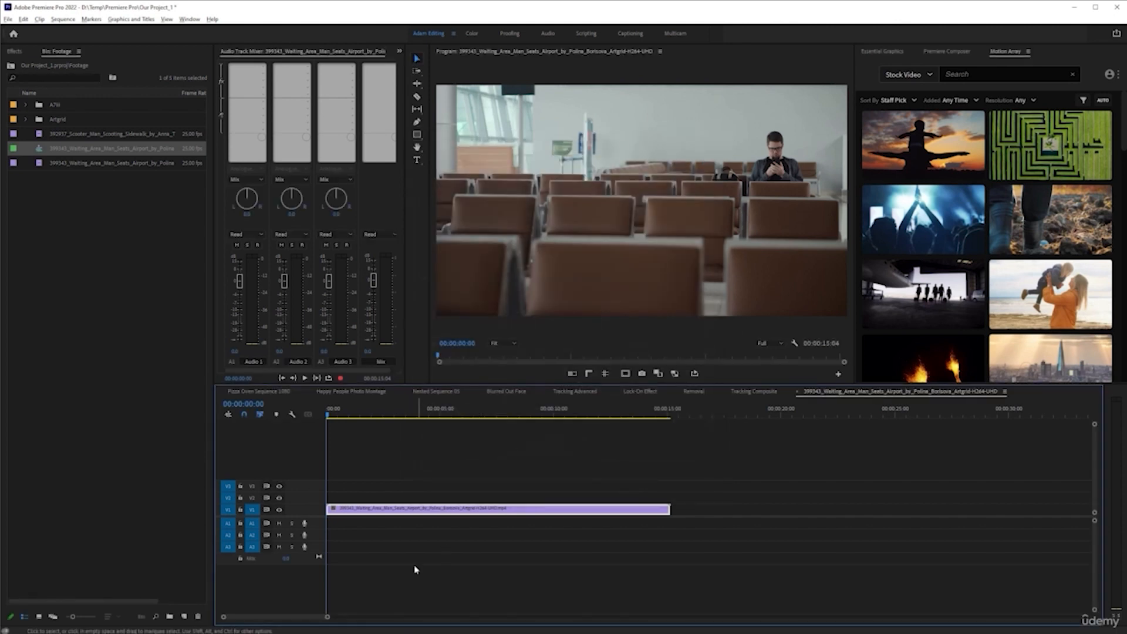
pyautogui.press('space')
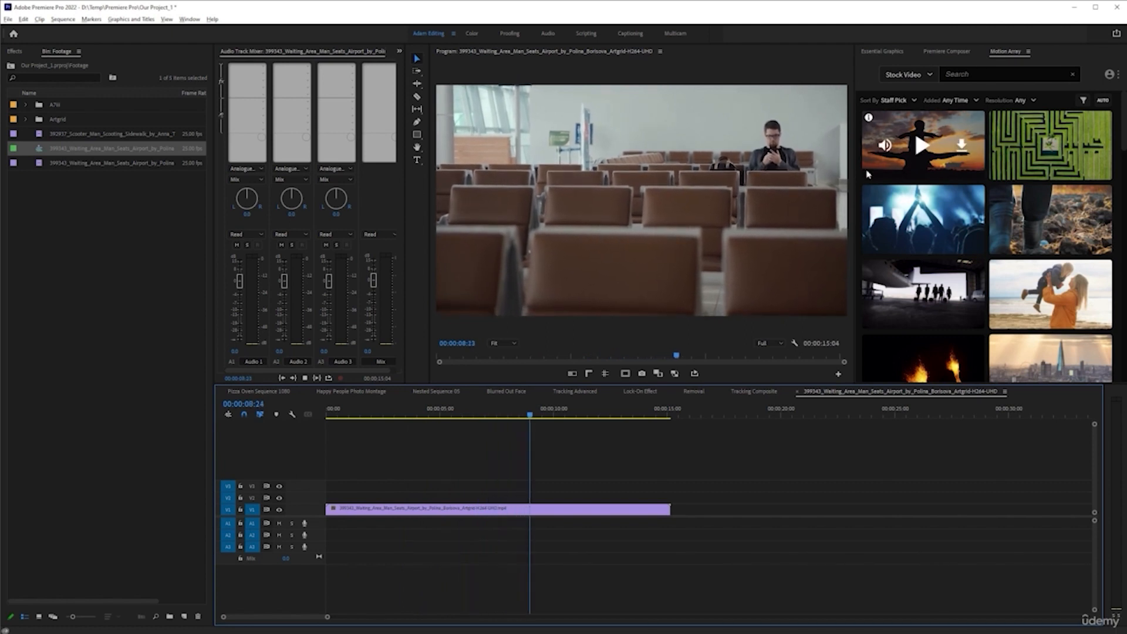
# Step: Replace the airport clip with an After Effects composition, dismiss the missing-file warning and return to Premiere Pro
pyautogui.rightClick(551, 511)
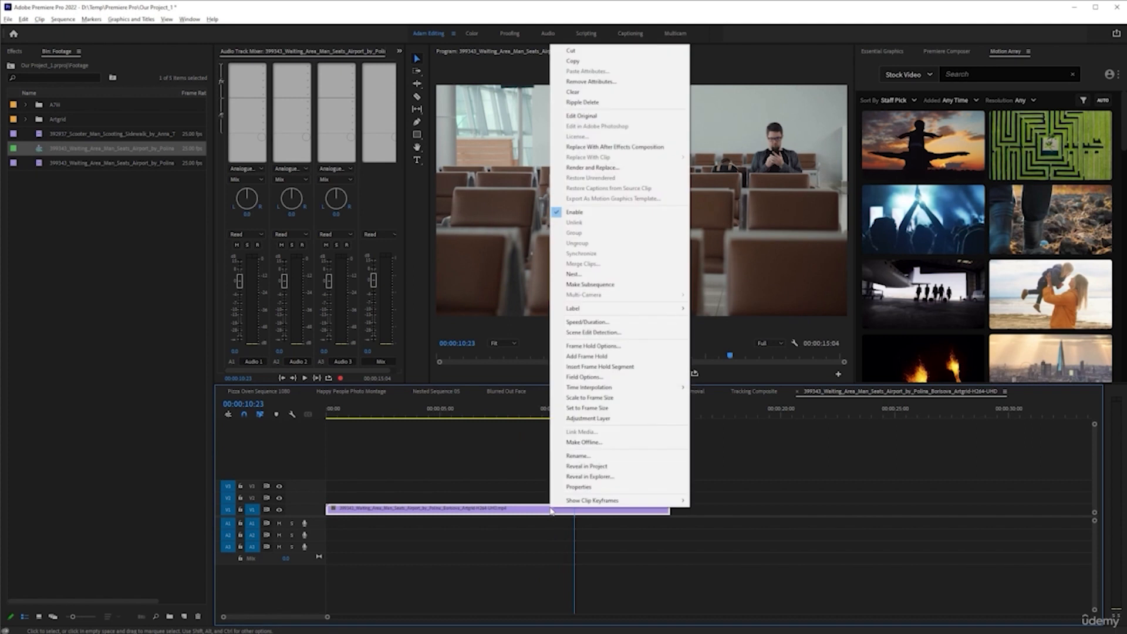
pyautogui.click(614, 148)
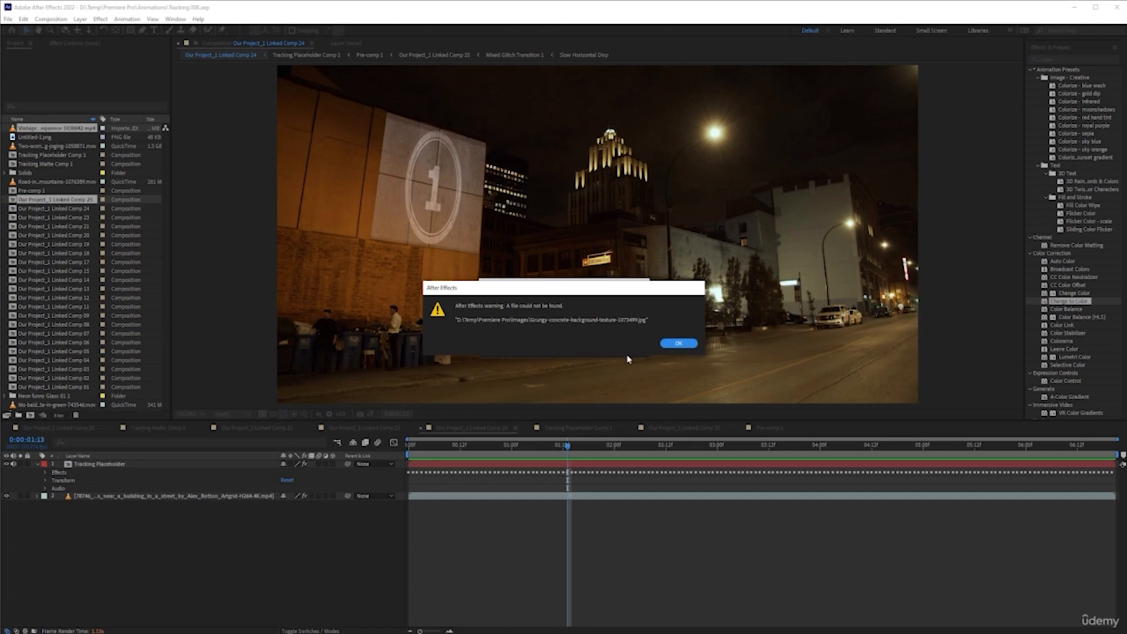
pyautogui.click(679, 344)
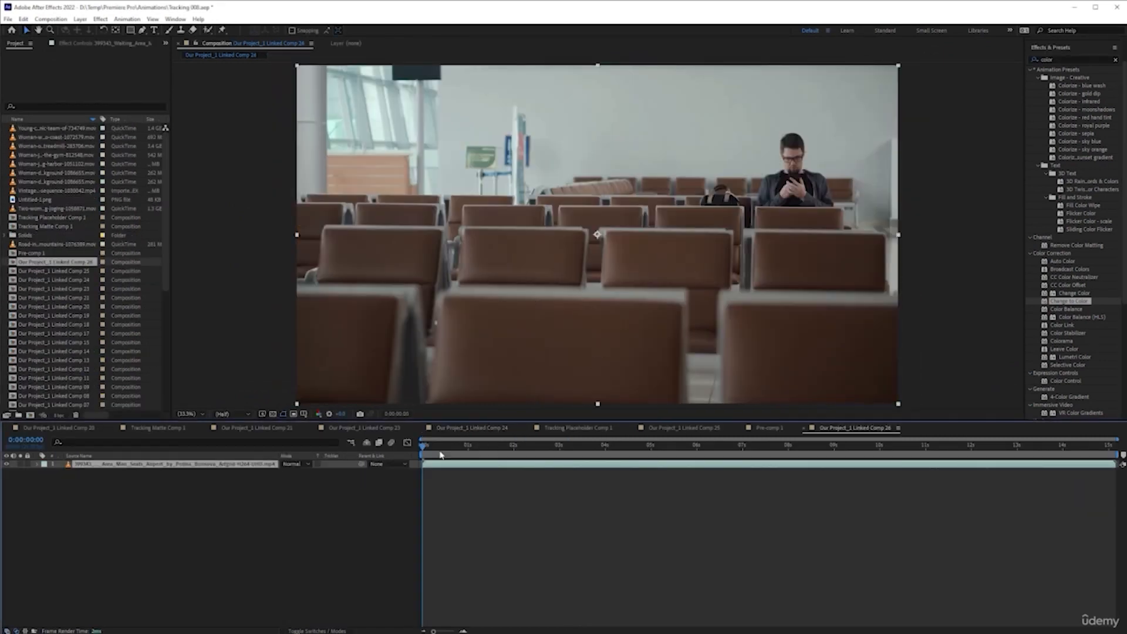
pyautogui.moveTo(426, 451)
pyautogui.mouseDown()
pyautogui.moveTo(844, 453)
pyautogui.moveTo(423, 450)
pyautogui.mouseUp()
pyautogui.hotkey('alt', 'Tab')
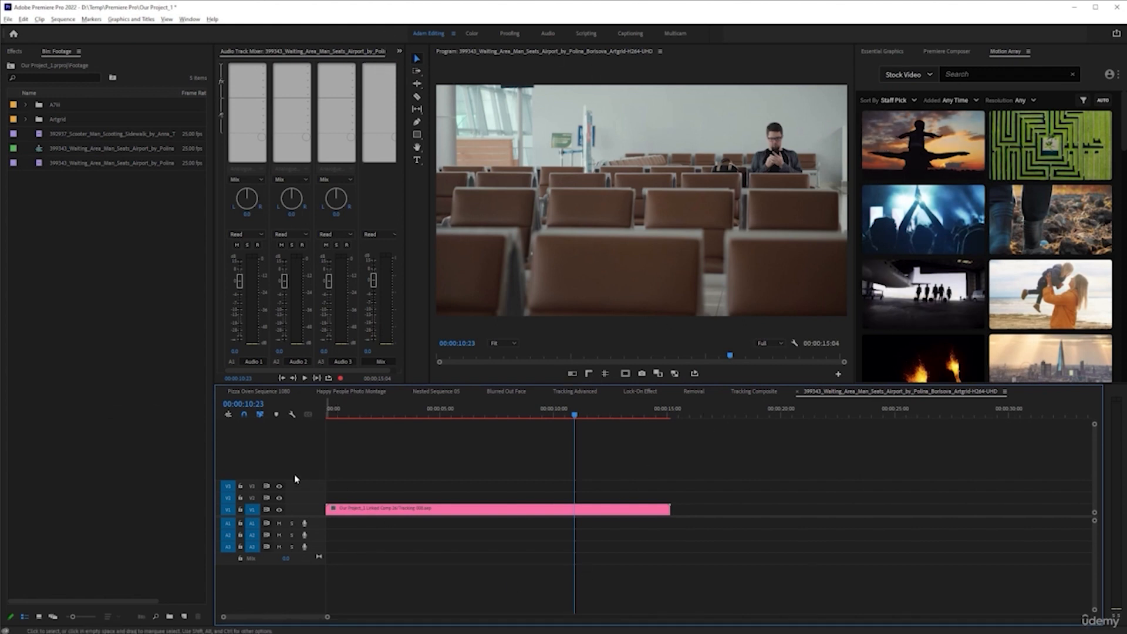
# Step: Switch to the browser and view Motion Array's After Effects templates for "text message"
pyautogui.click(126, 633)
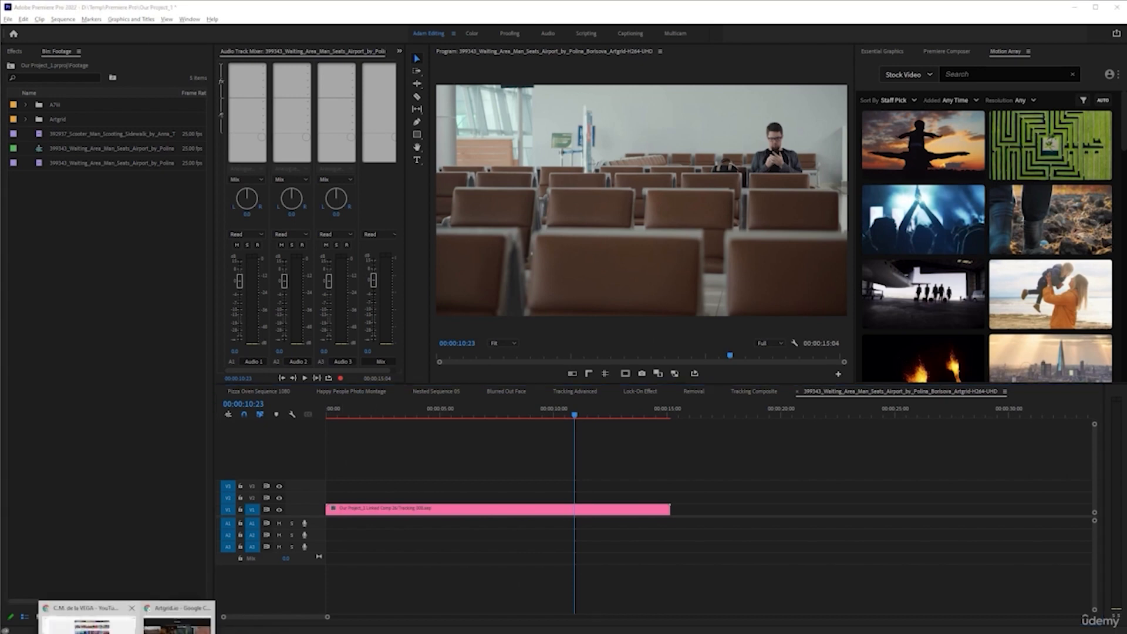
pyautogui.click(176, 627)
pyautogui.click(176, 13)
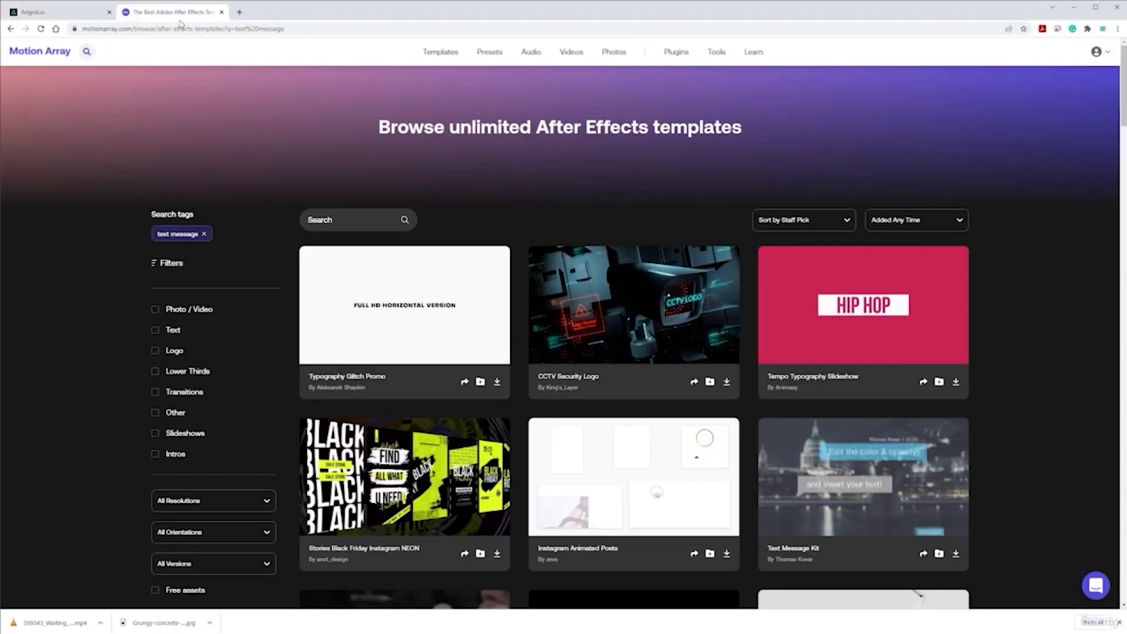
pyautogui.moveTo(546, 308)
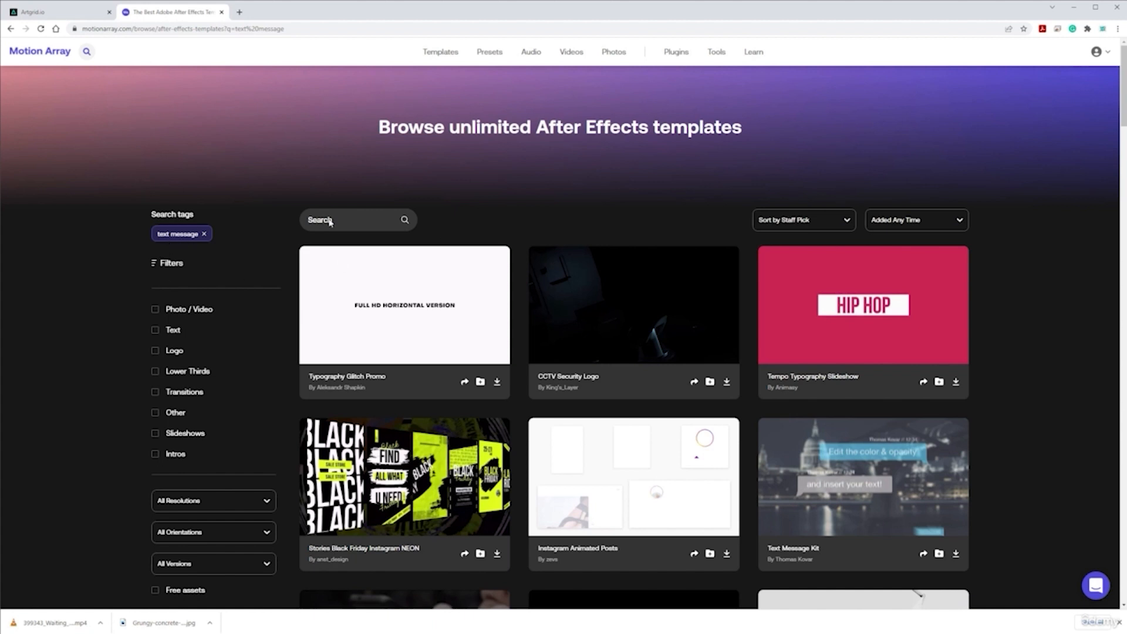
# Step: Preview the Text Message Kit and Text Messages KIT templates in the Motion Array results and download the Text Message Kit
pyautogui.moveTo(490, 53)
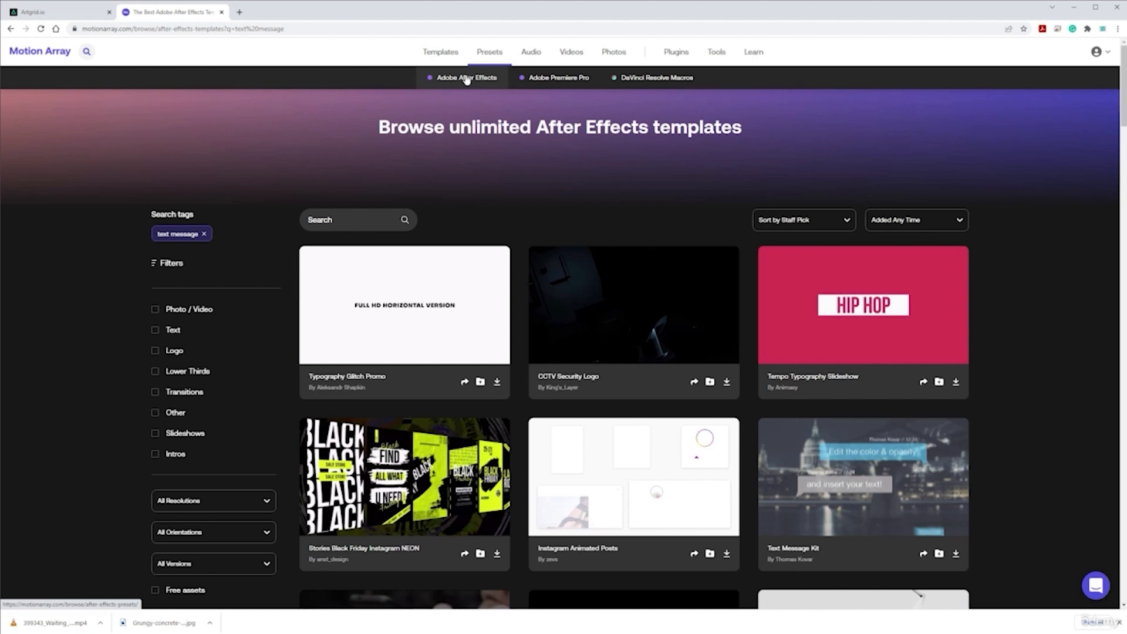
pyautogui.scroll(-2, 377, 264)
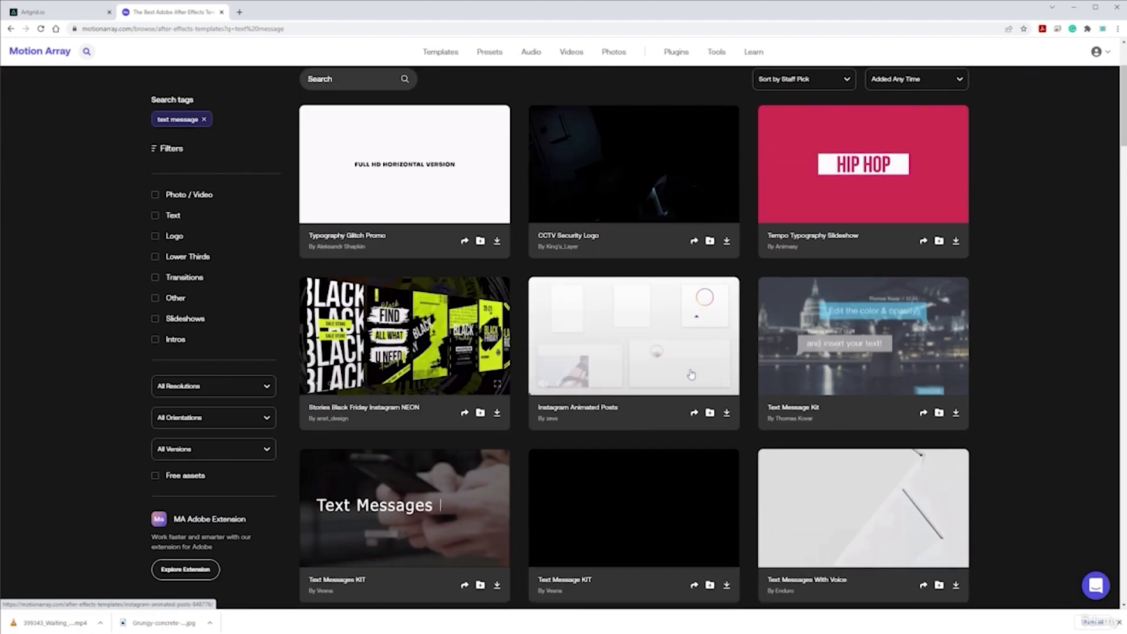
pyautogui.scroll(-2, 691, 374)
pyautogui.moveTo(817, 258)
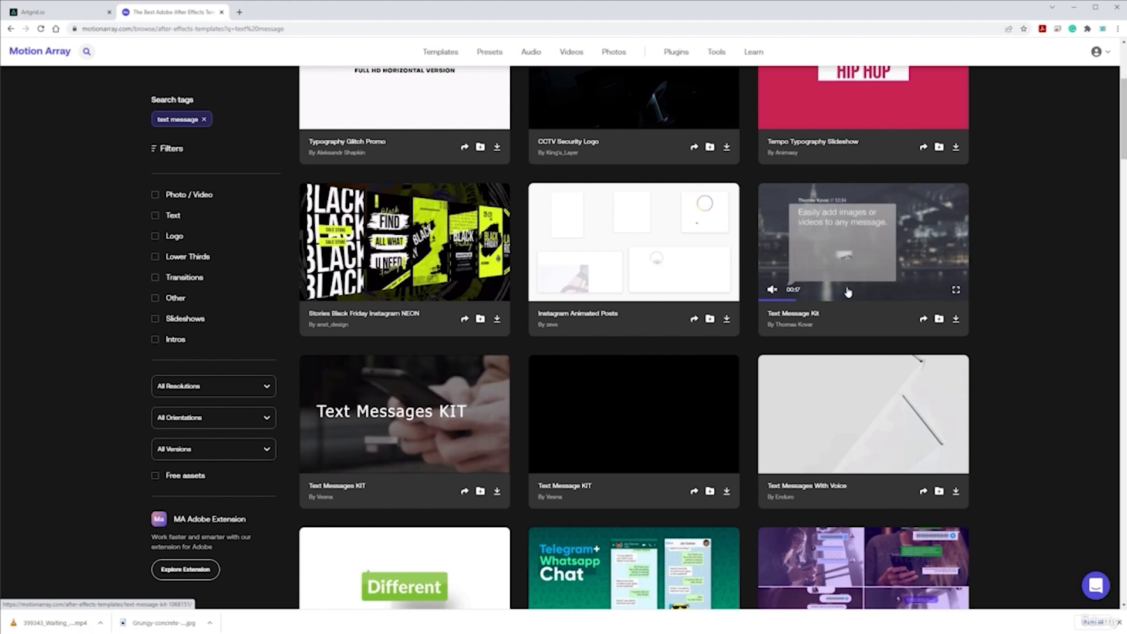
pyautogui.moveTo(430, 427)
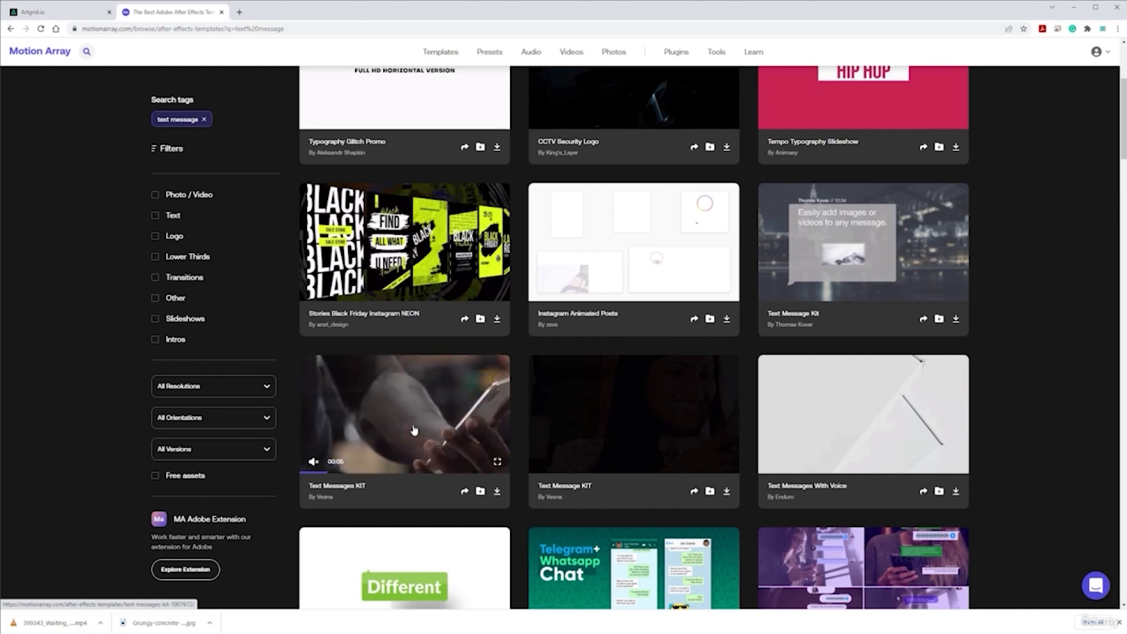
pyautogui.moveTo(868, 241)
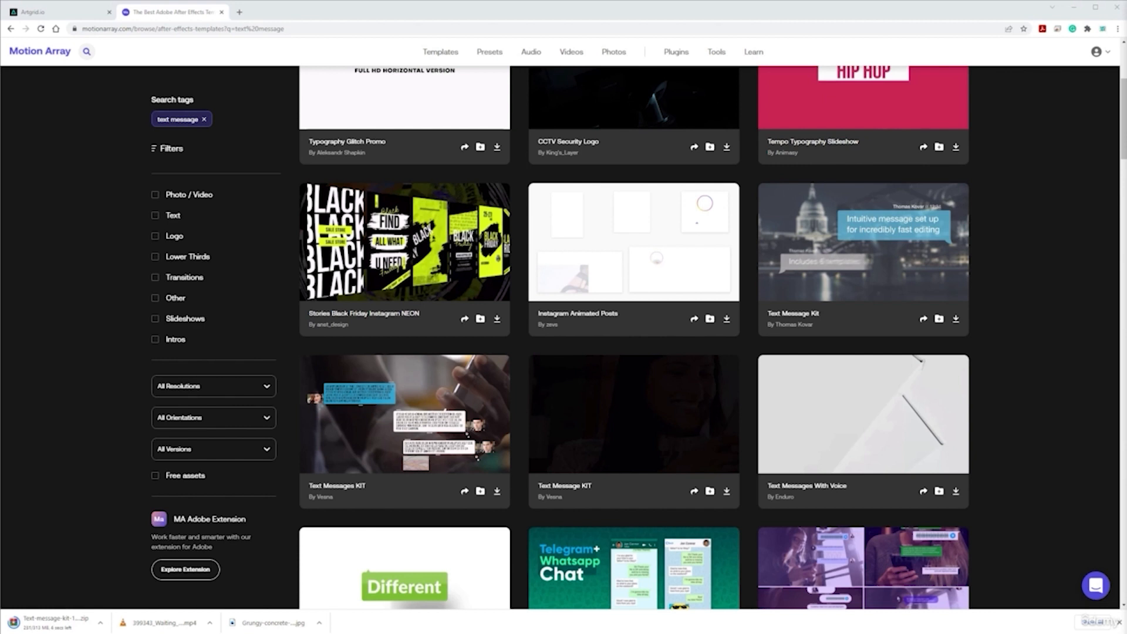
# Step: Open the Graphics folder under Assets in File Explorer and open the downloaded Text Message Kit zip archive
pyautogui.moveTo(1126, 352); pyautogui.dragTo(687, 70)
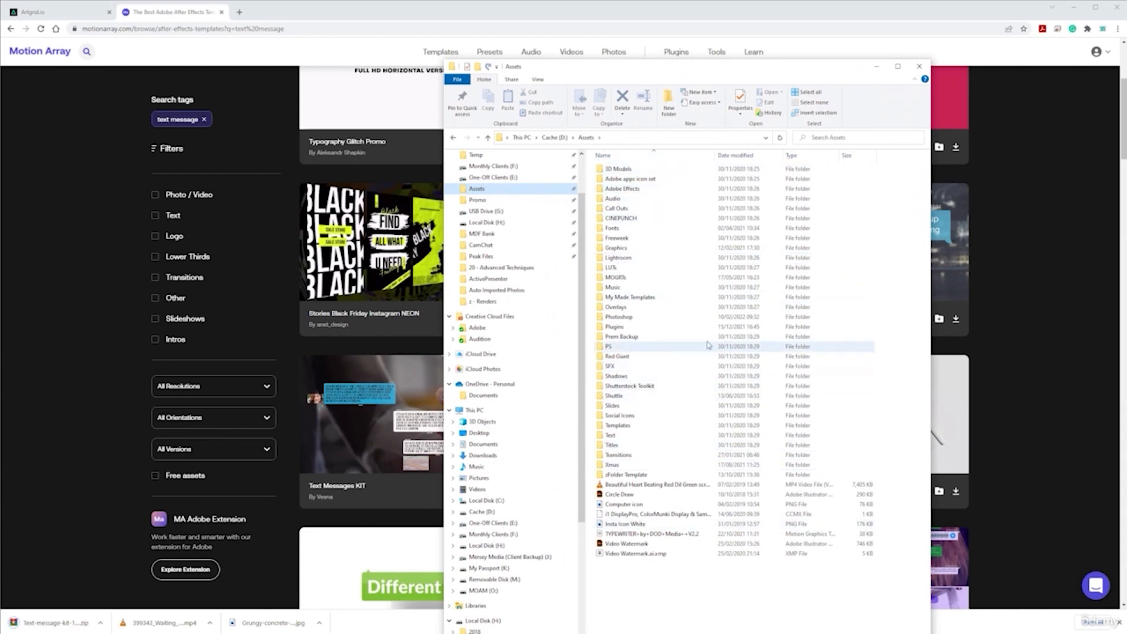
pyautogui.doubleClick(656, 249)
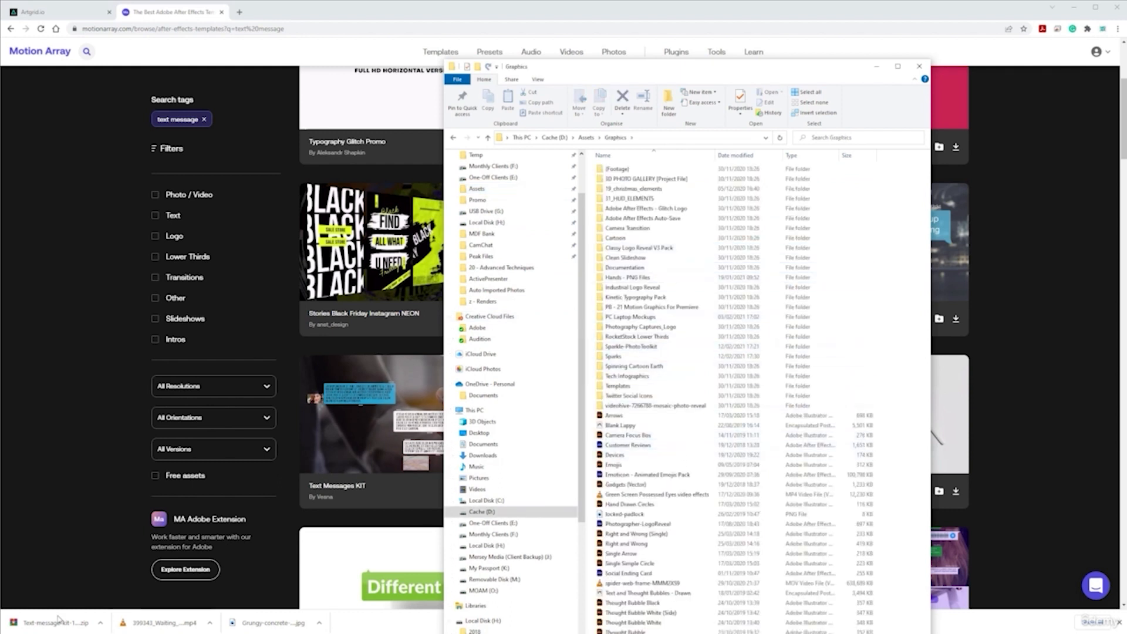
pyautogui.click(100, 622)
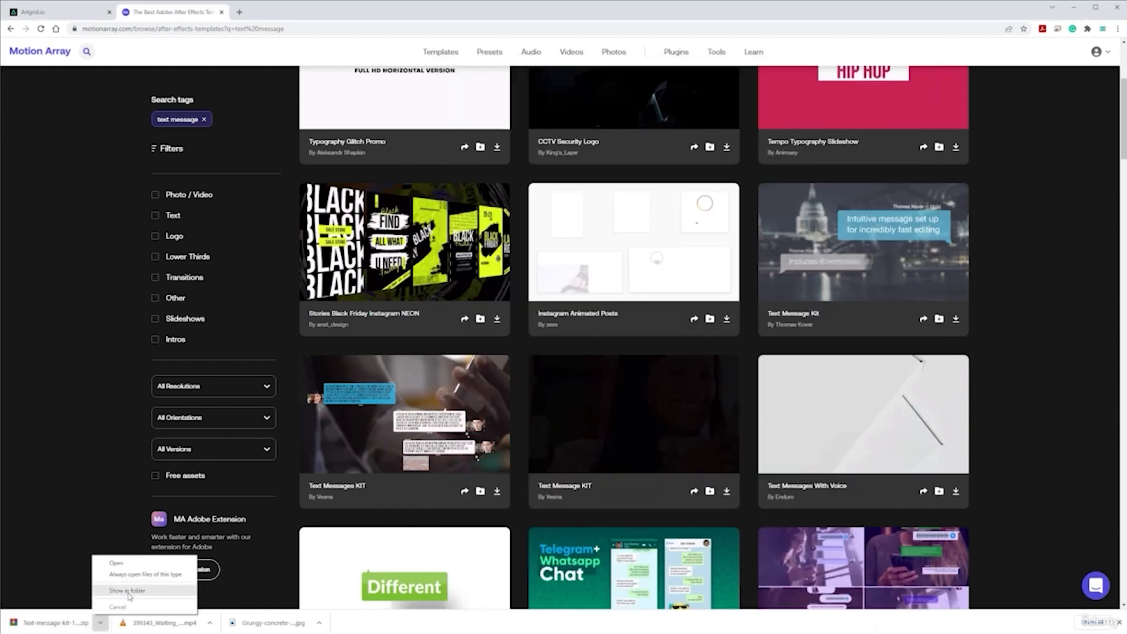
pyautogui.click(128, 591)
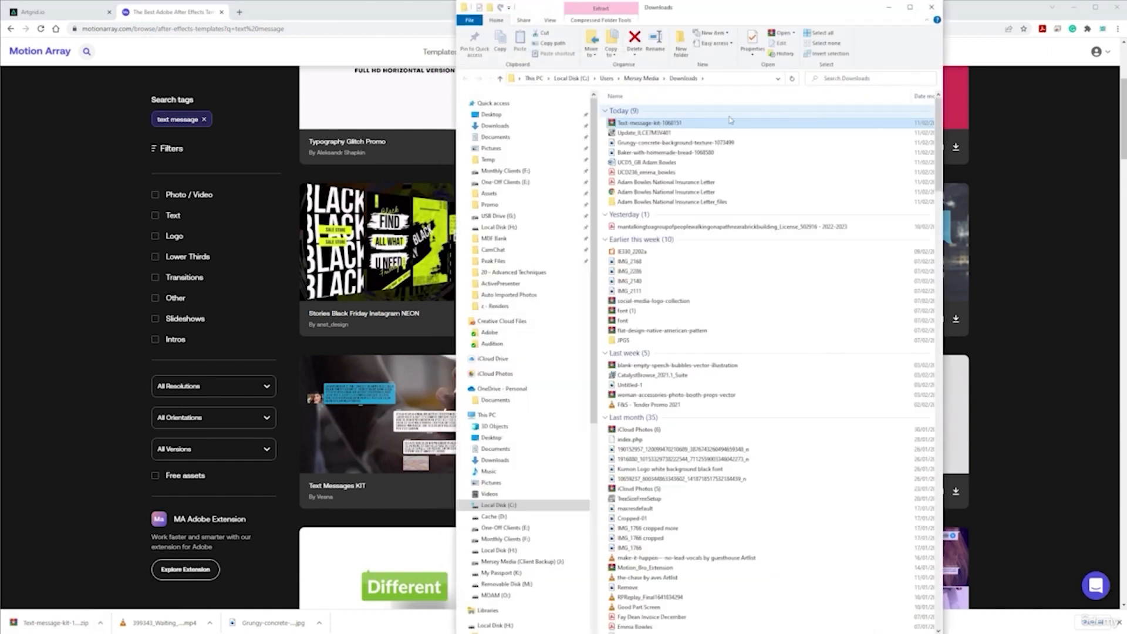
pyautogui.doubleClick(674, 124)
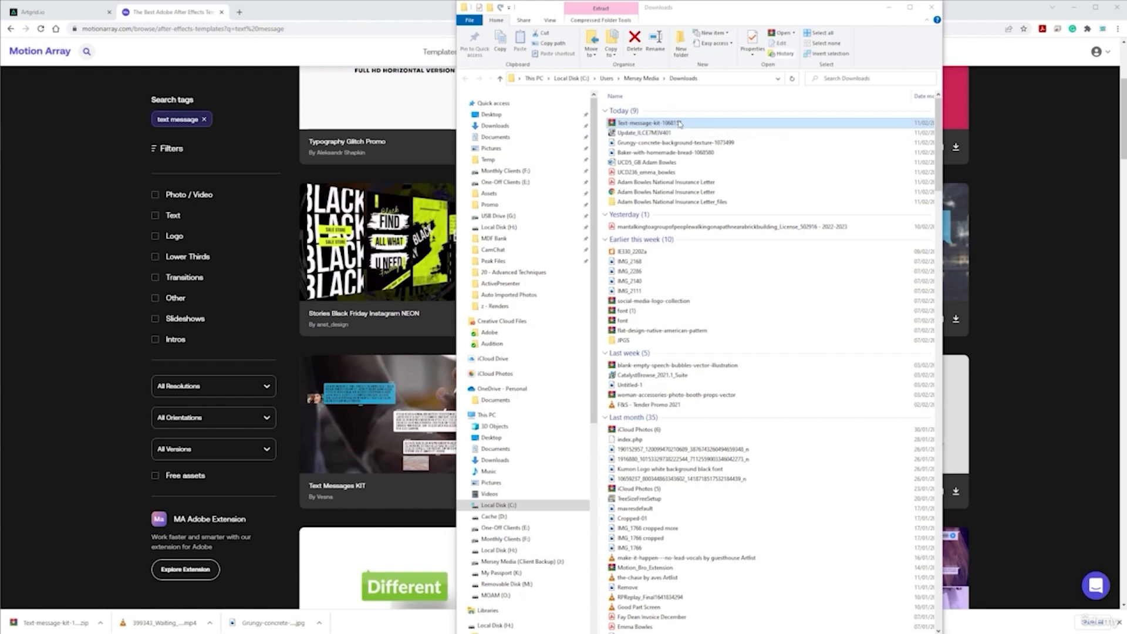
pyautogui.click(931, 7)
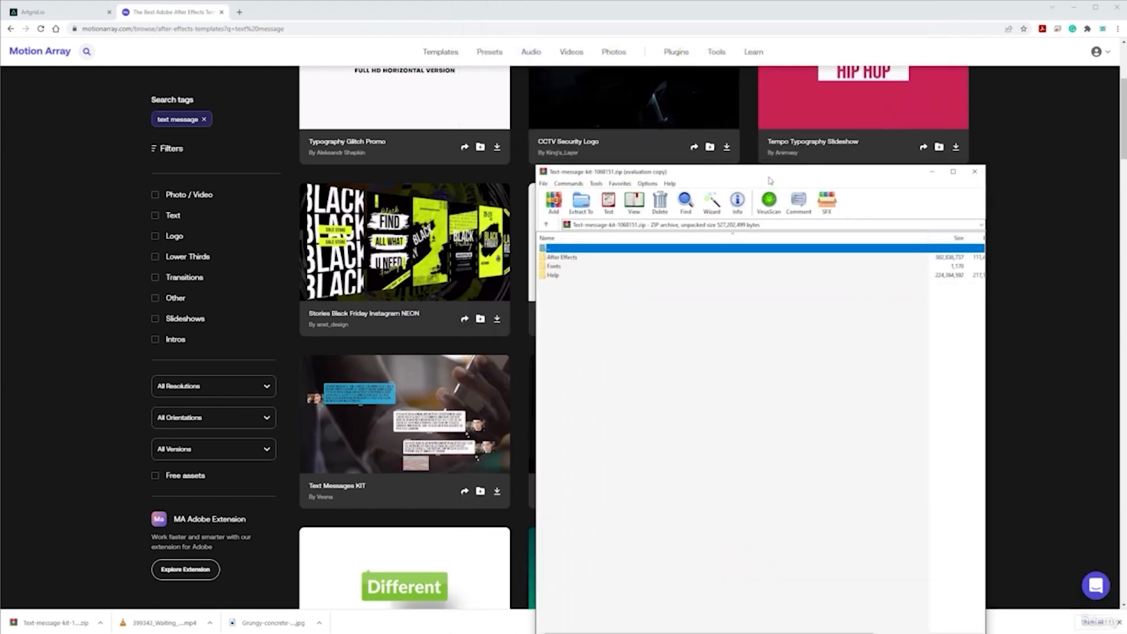
# Step: Create a folder named Text Message inside the Graphics folder and open it
pyautogui.hotkey('alt', 'Tab')
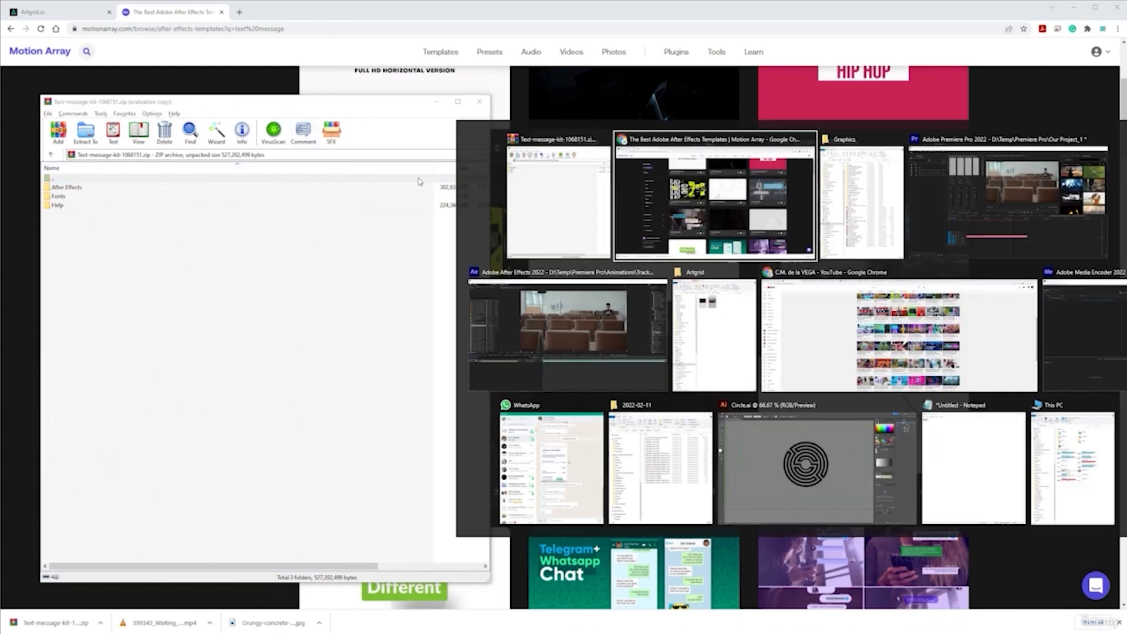
pyautogui.moveTo(732, 74); pyautogui.dragTo(848, 55)
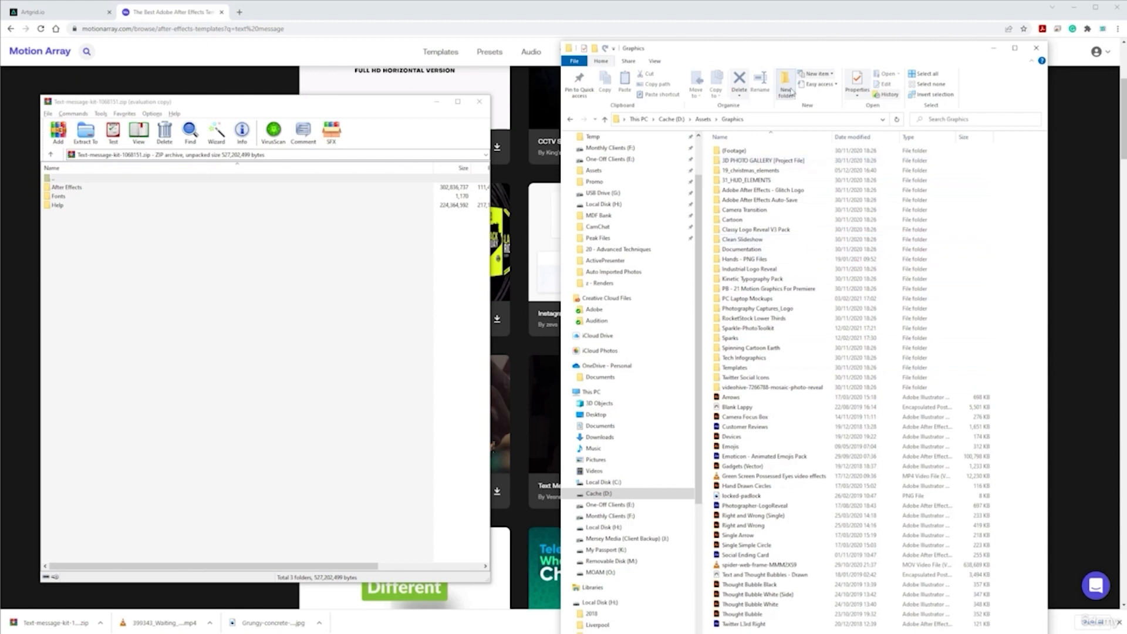
pyautogui.click(791, 91)
pyautogui.write('1')
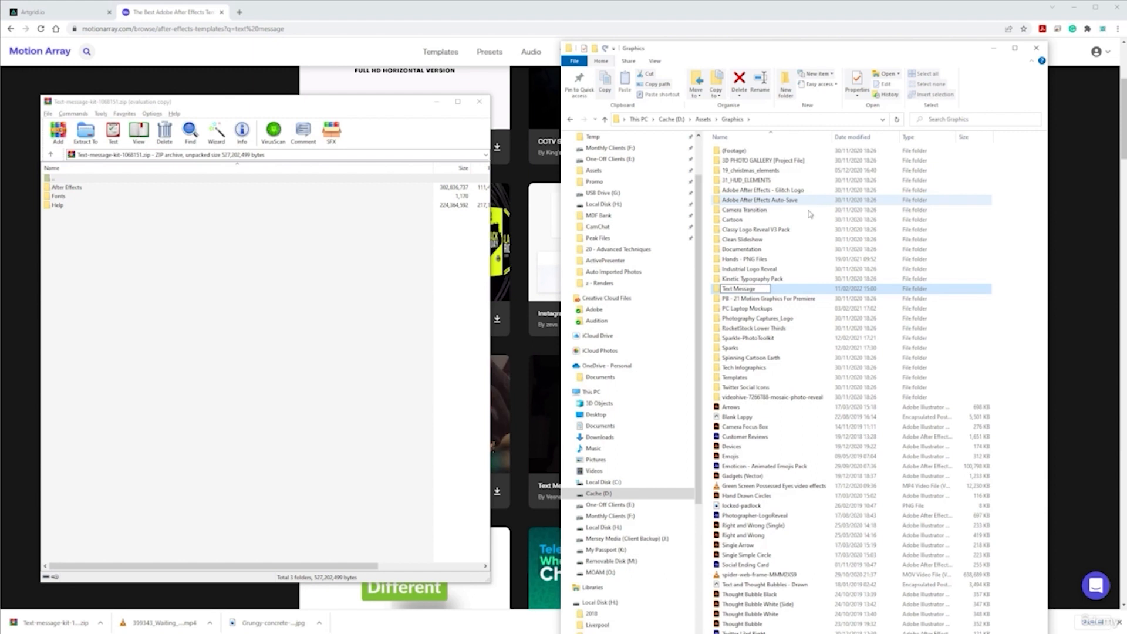
pyautogui.press('Return')
pyautogui.doubleClick(737, 381)
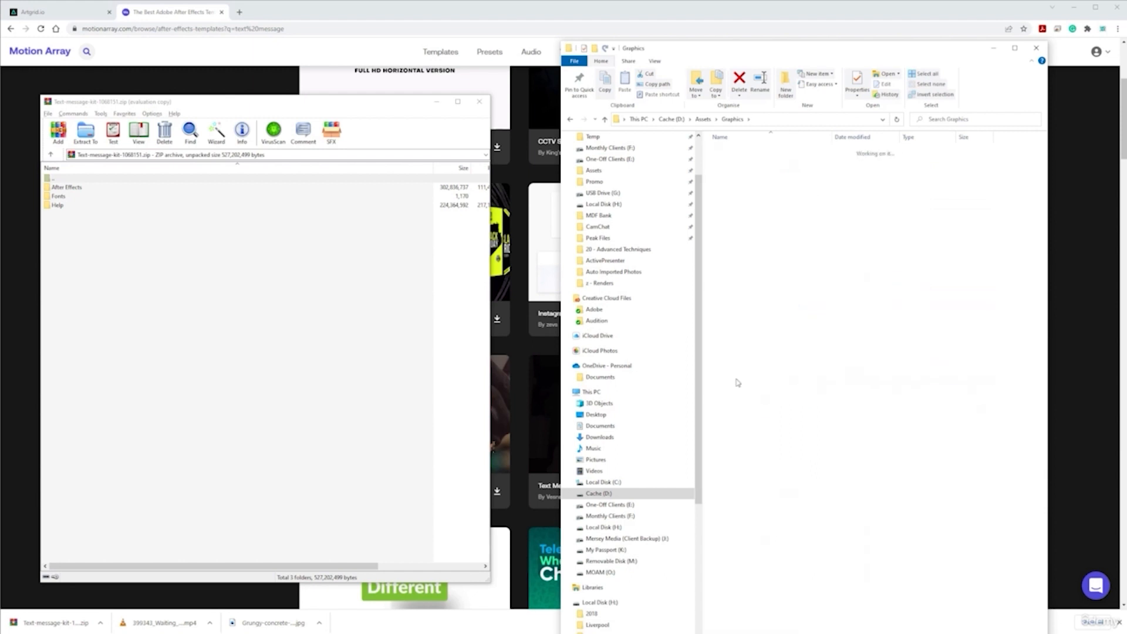
# Step: Extract the archive's After Effects, Fonts and Help folders into the Text Message folder and close the archive
pyautogui.moveTo(108, 259); pyautogui.dragTo(779, 264)
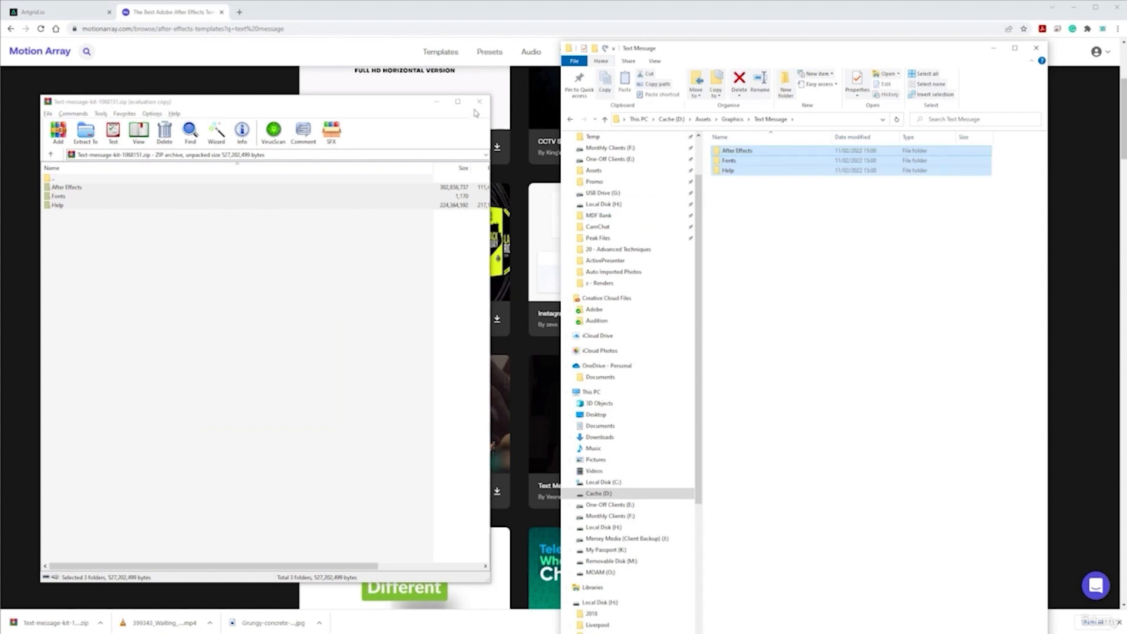
pyautogui.click(479, 102)
pyautogui.click(885, 283)
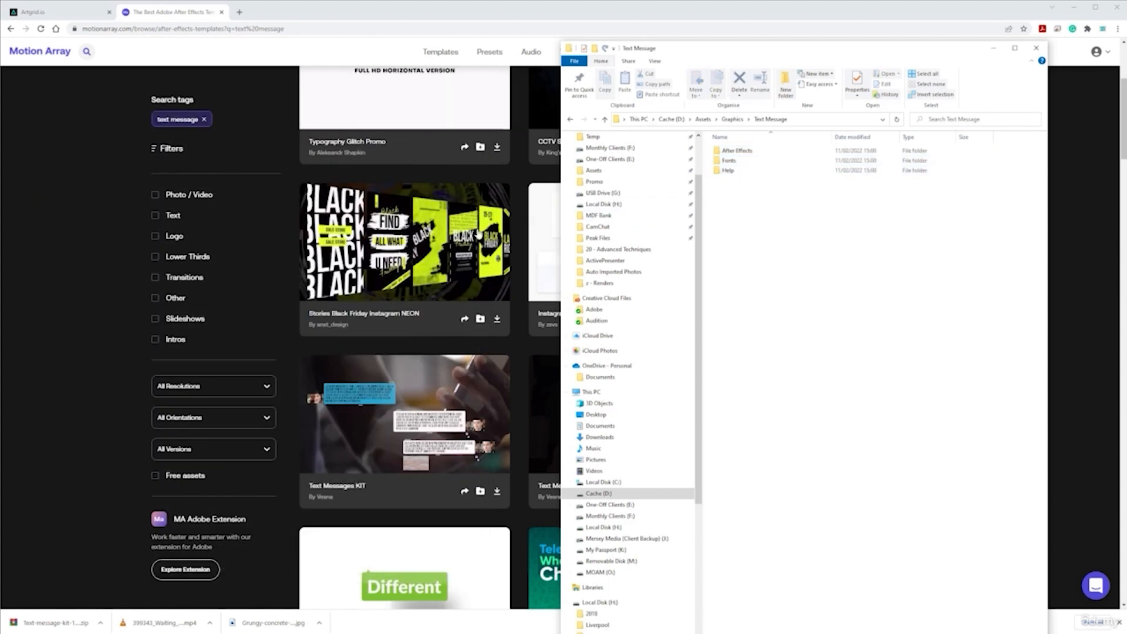
# Step: Review the tutorial videos and the After Effects Instructions PDF in the Help folder, and return to the Text Message folder
pyautogui.doubleClick(726, 171)
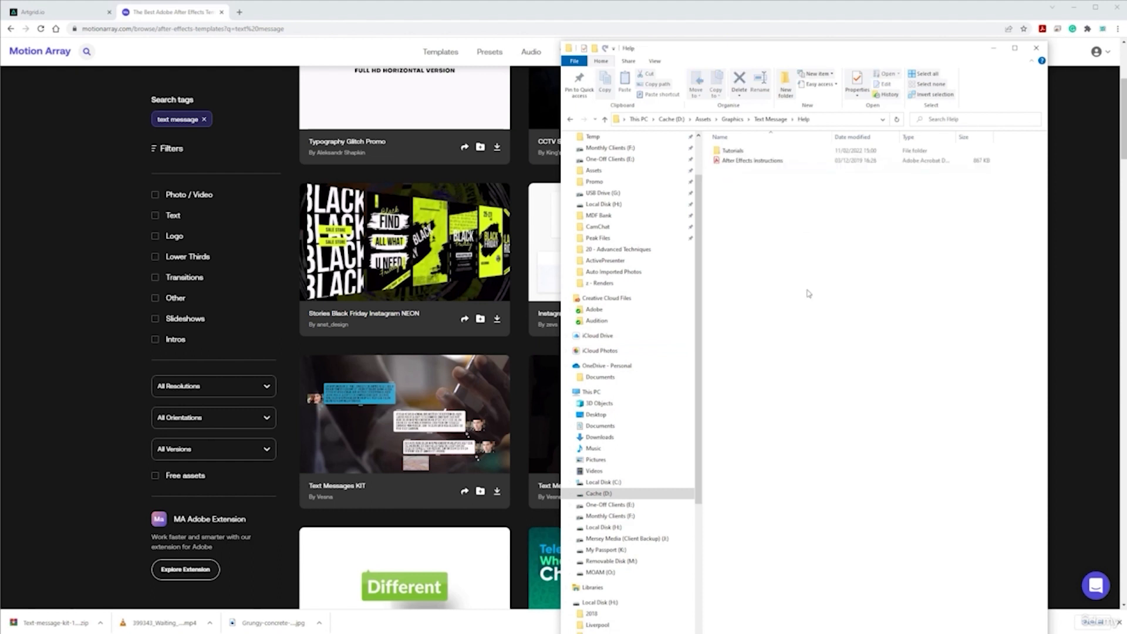
pyautogui.doubleClick(732, 151)
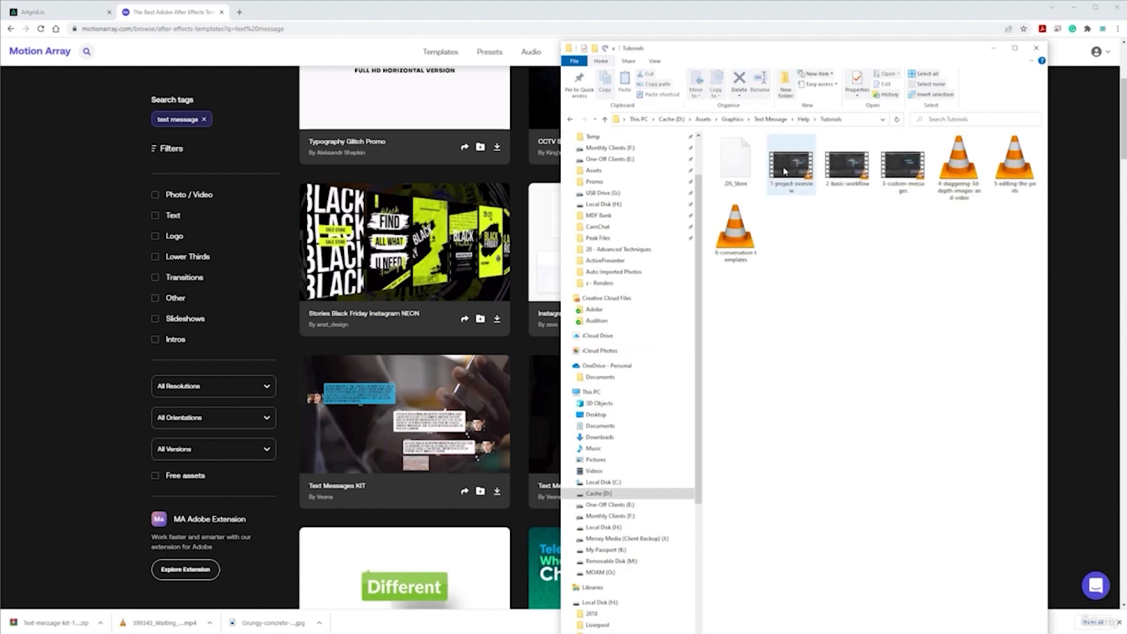
pyautogui.click(805, 121)
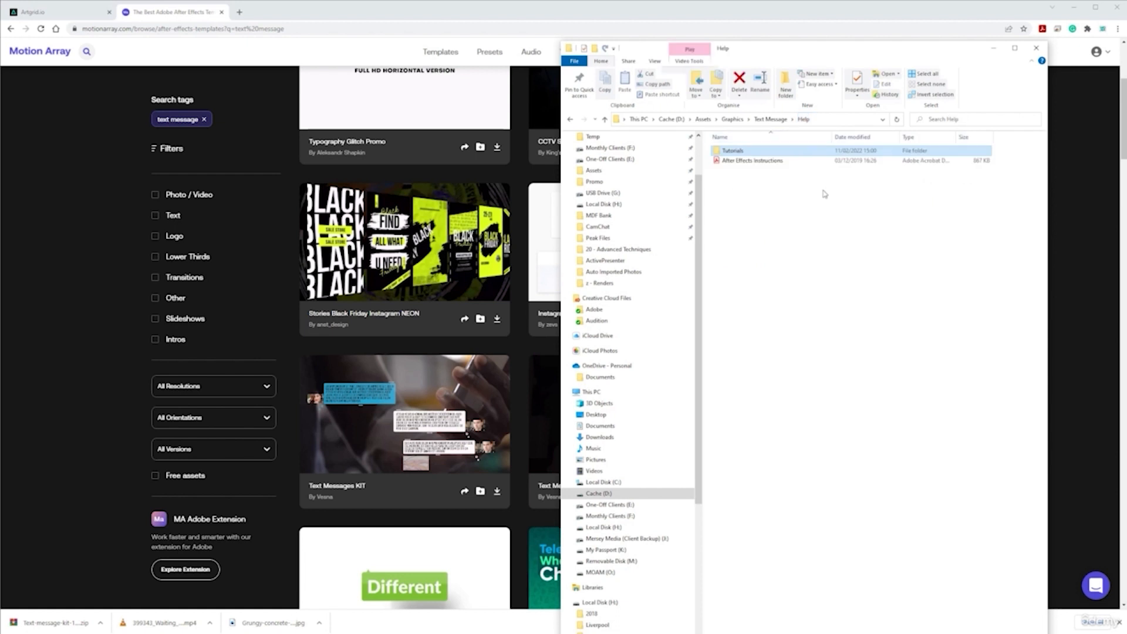
pyautogui.doubleClick(738, 162)
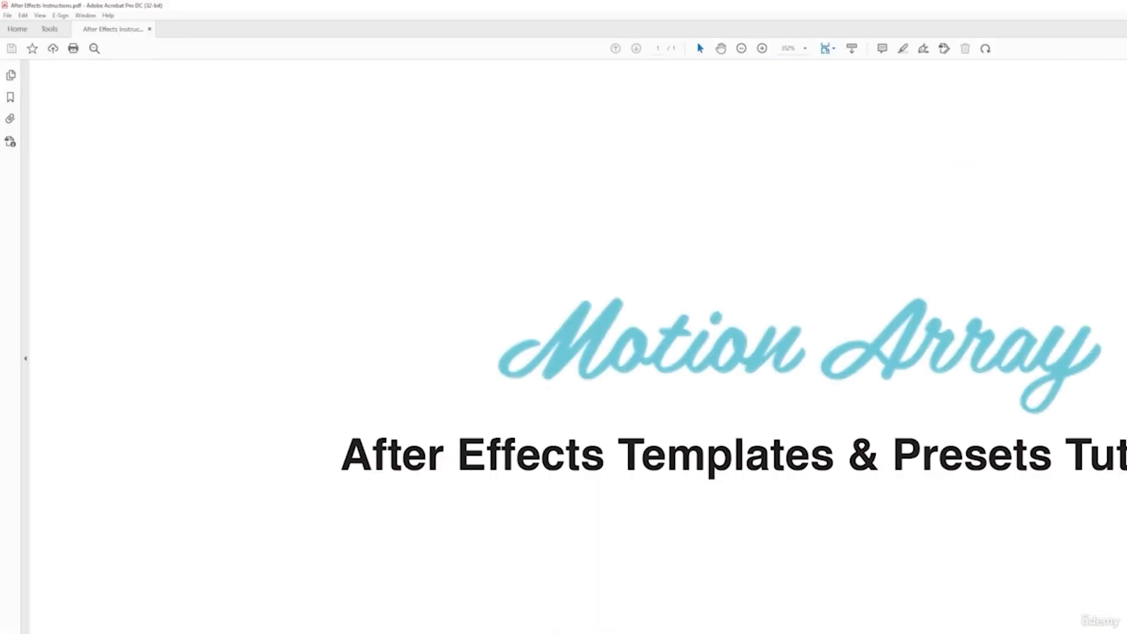
pyautogui.hotkey('alt', 'F4')
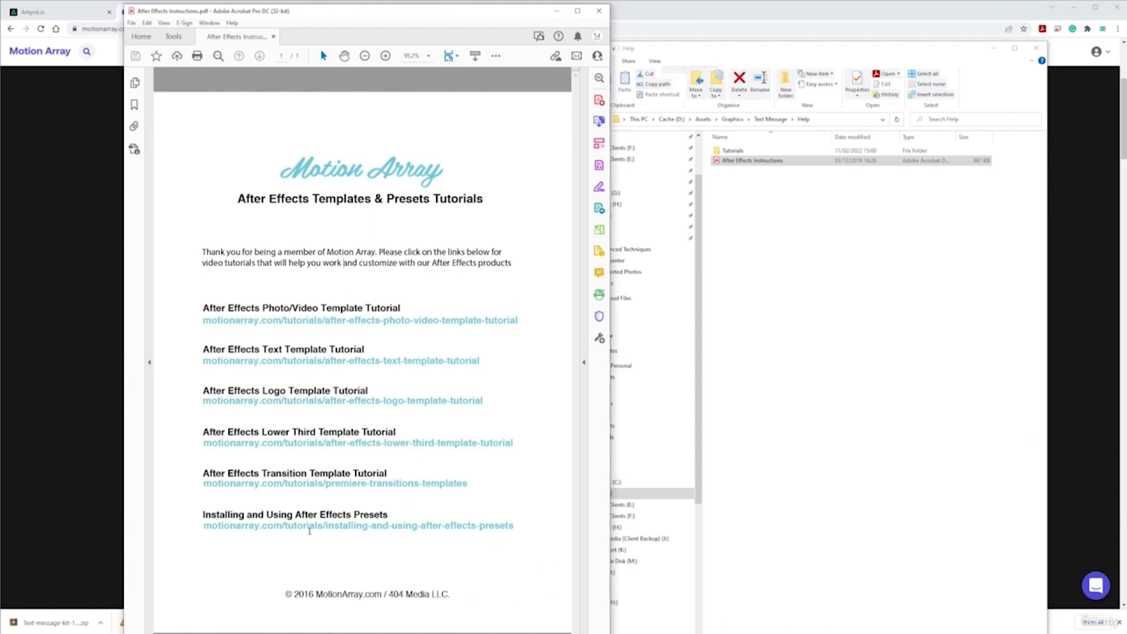
pyautogui.click(604, 13)
pyautogui.click(768, 119)
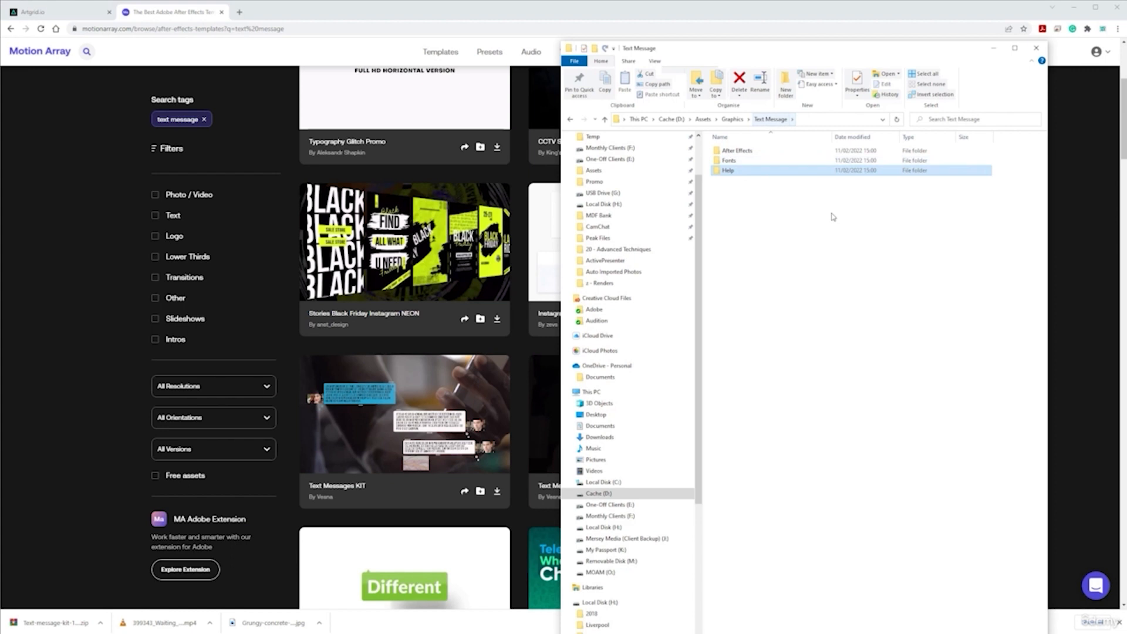
# Step: Look through the template's After Effects folder and its Assets subfolder
pyautogui.doubleClick(747, 152)
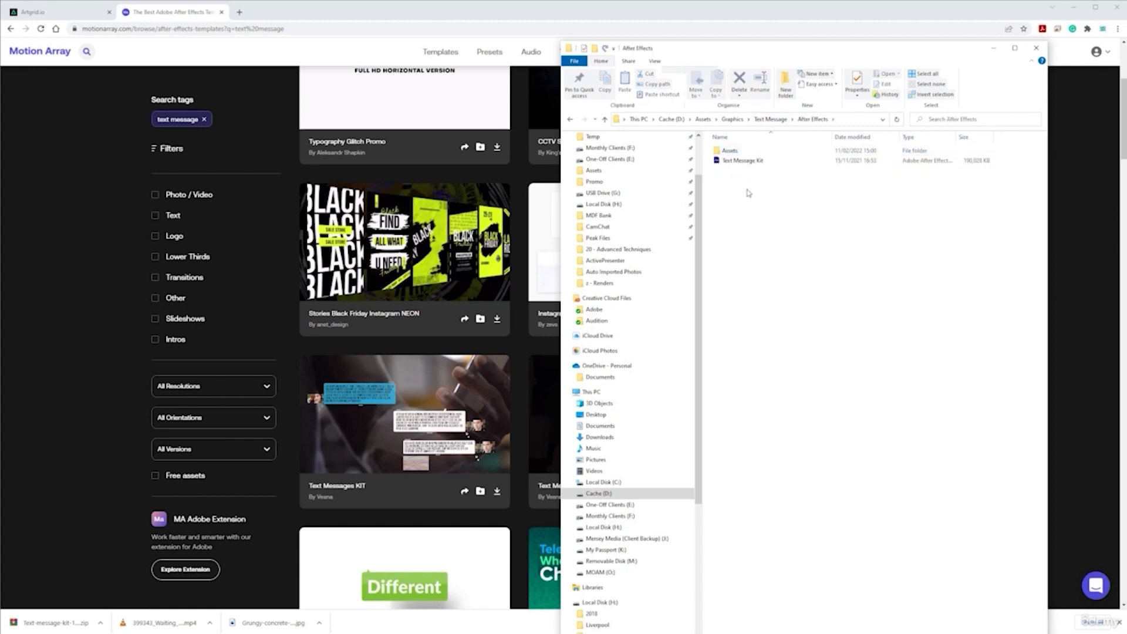
pyautogui.click(733, 162)
pyautogui.doubleClick(763, 152)
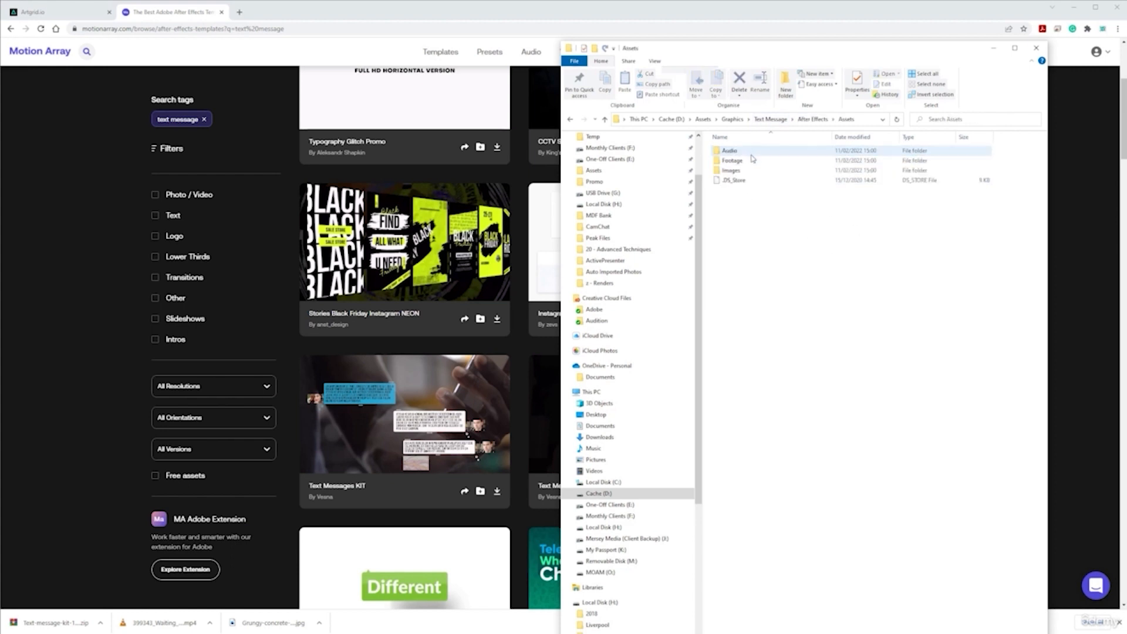
pyautogui.click(783, 119)
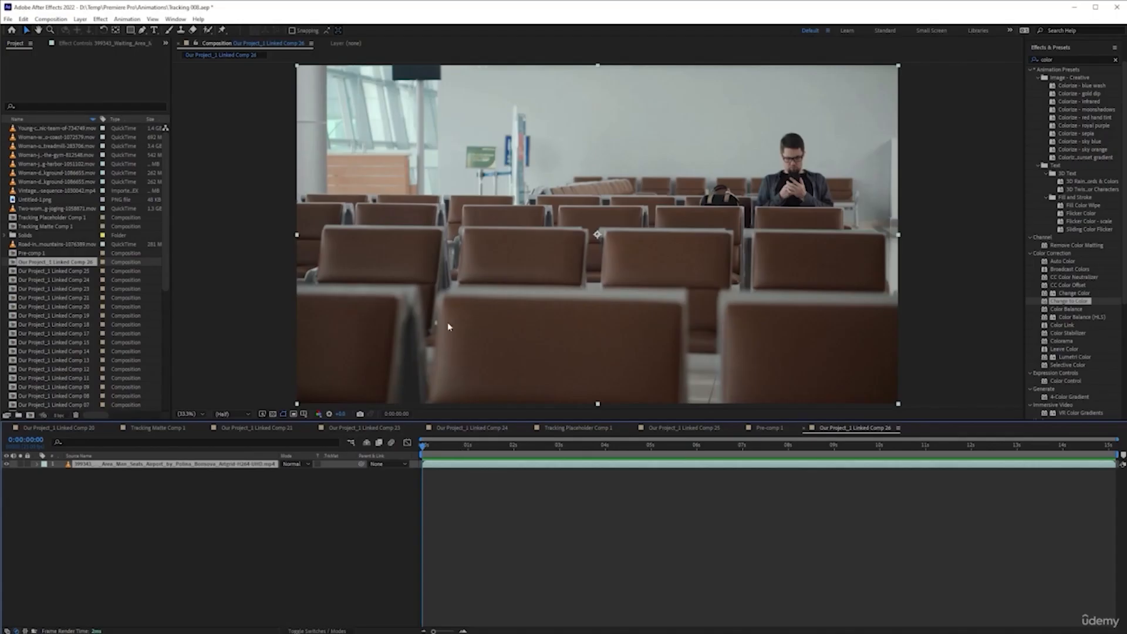
# Step: Import the Text Message Kit project file into the open After Effects project
pyautogui.hotkey('alt', 'Tab')
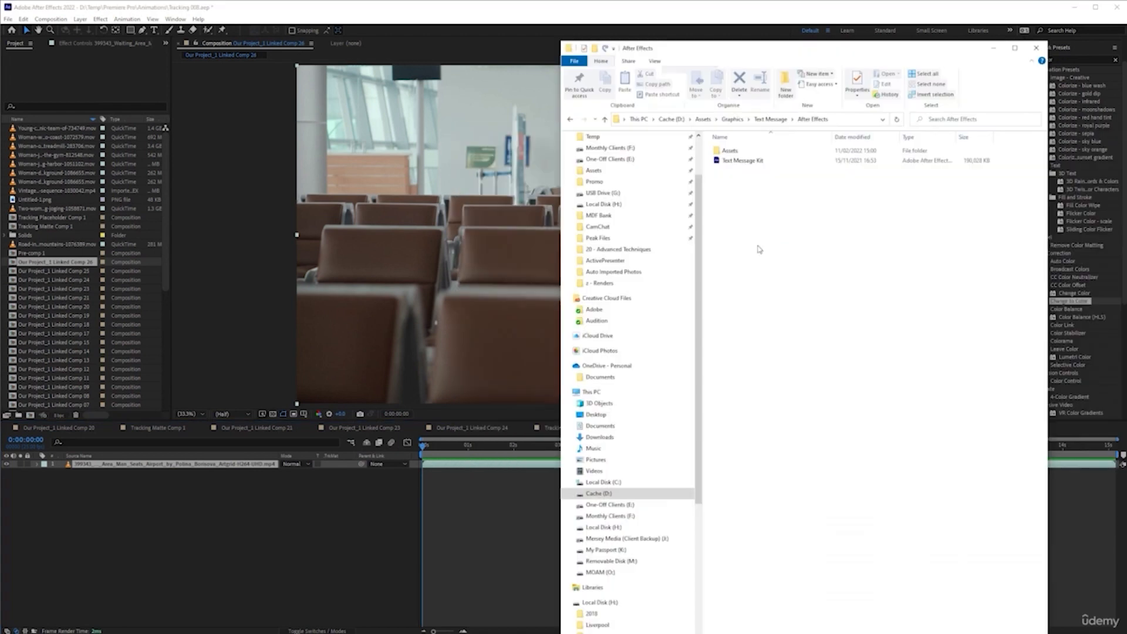
pyautogui.click(726, 163)
pyautogui.moveTo(725, 165); pyautogui.dragTo(82, 296)
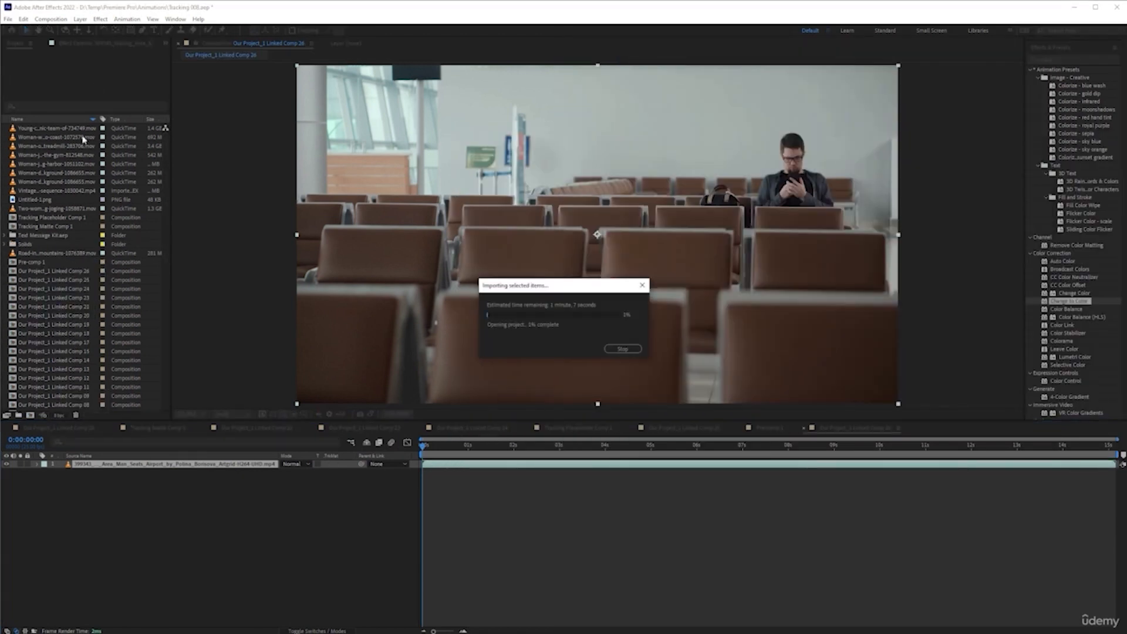
# Step: Check the template's Assets subfolder in File Explorer during the import, and return to After Effects
pyautogui.hotkey('alt', 'Tab')
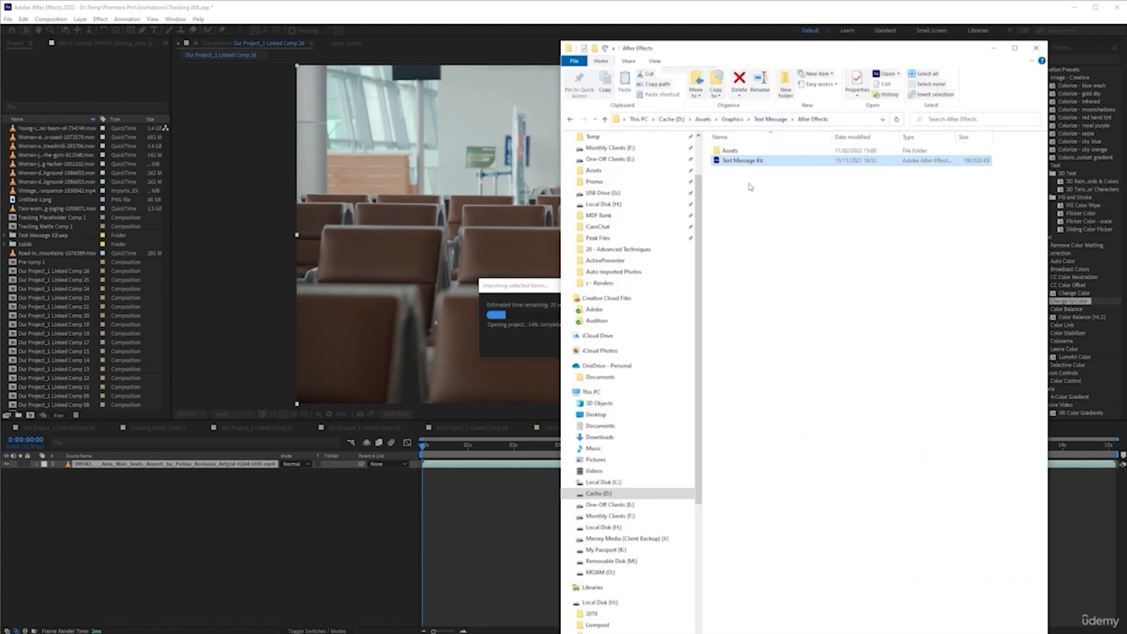
pyautogui.doubleClick(723, 151)
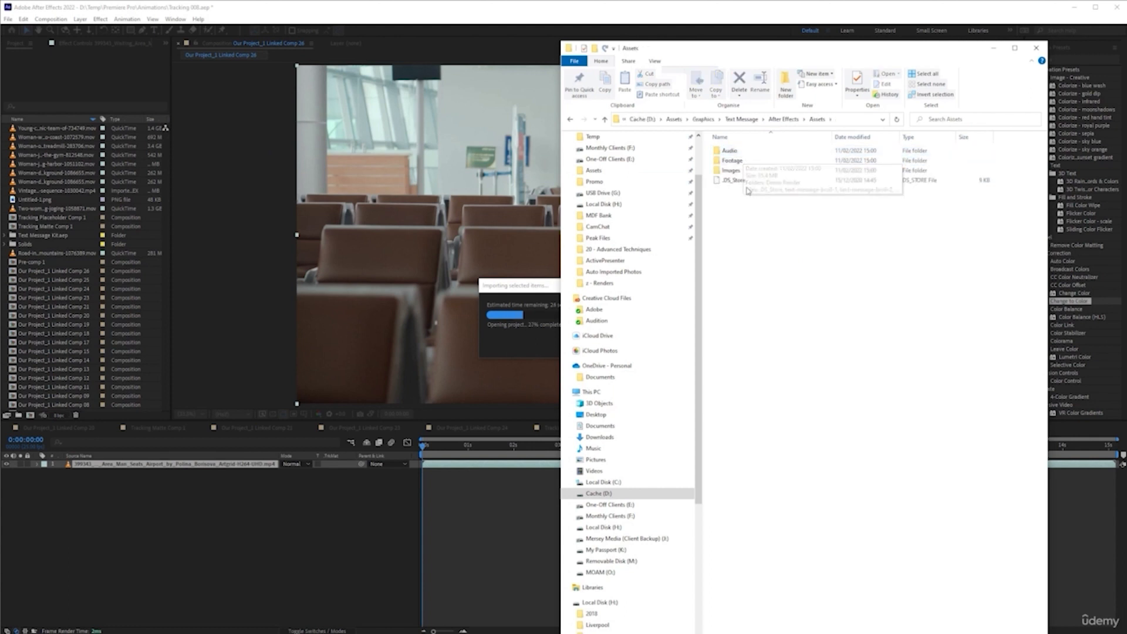
pyautogui.click(783, 119)
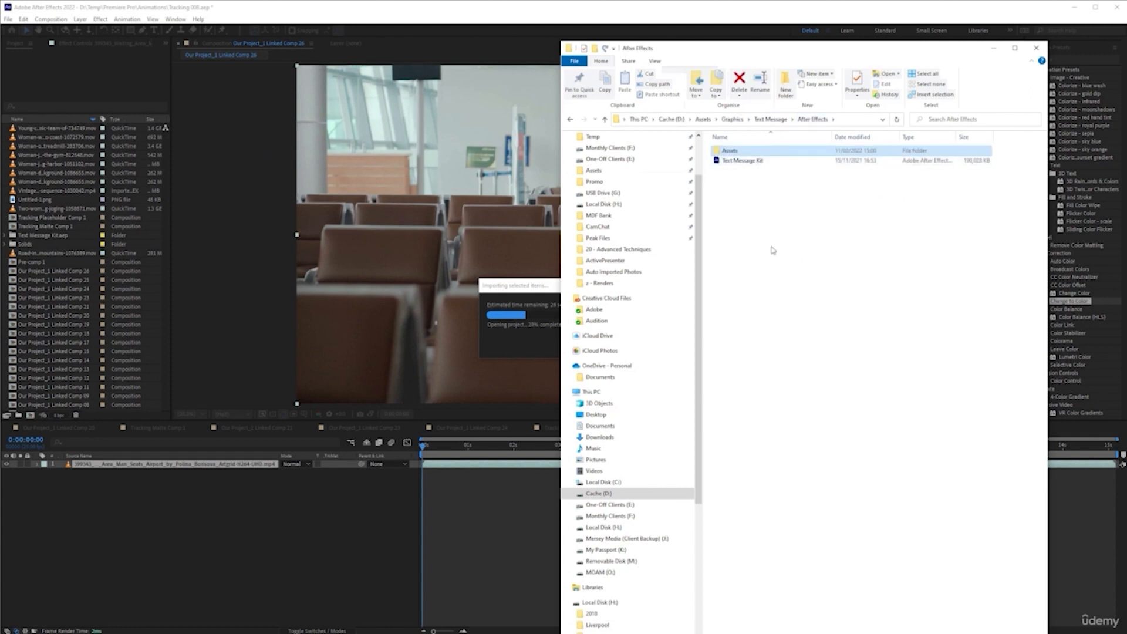
pyautogui.click(777, 274)
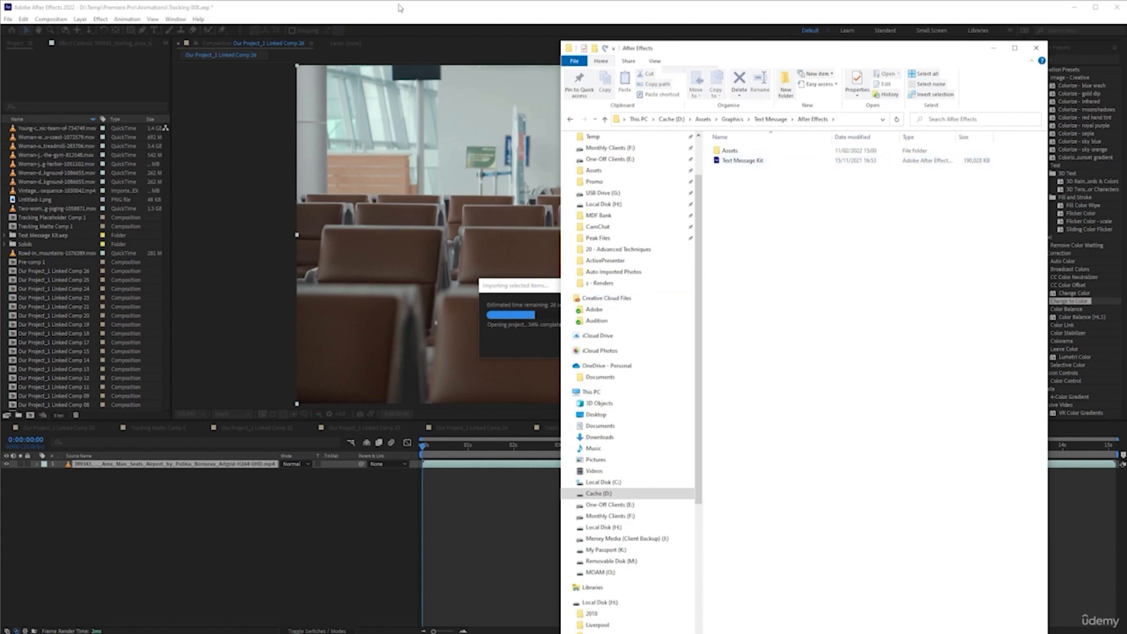
pyautogui.click(243, 5)
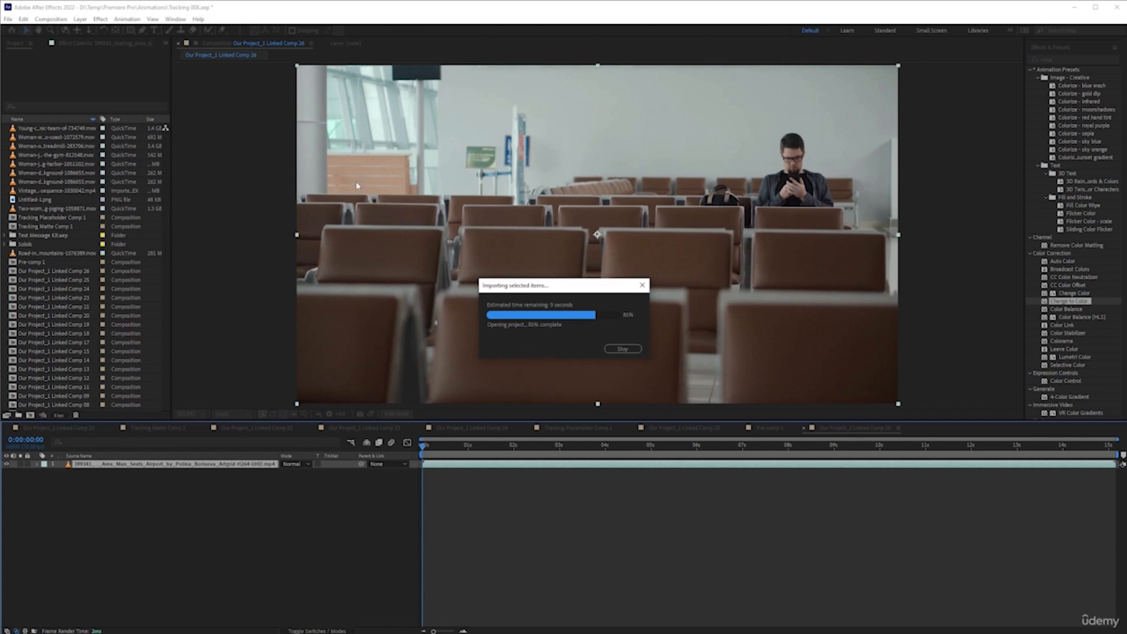
# Step: Check the size of the template's After Effects folder in its File Explorer properties, and return to After Effects
pyautogui.hotkey('alt', 'Tab')
pyautogui.hotkey('alt', 'Tab')
pyautogui.hotkey('alt', 'Tab')
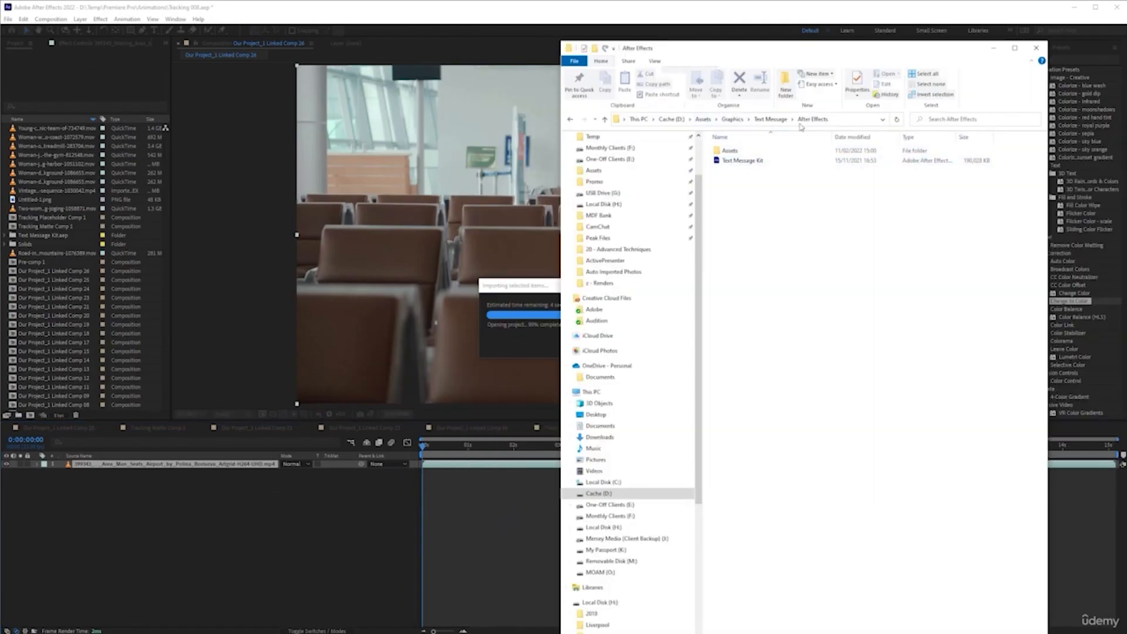
pyautogui.click(776, 120)
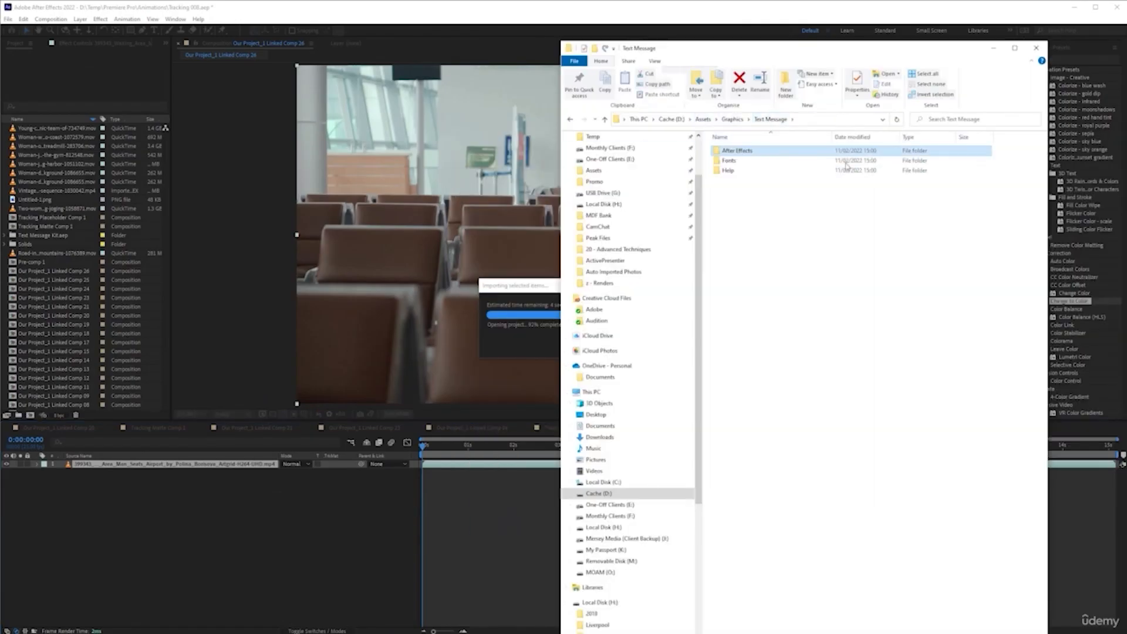
pyautogui.rightClick(746, 152)
pyautogui.click(777, 467)
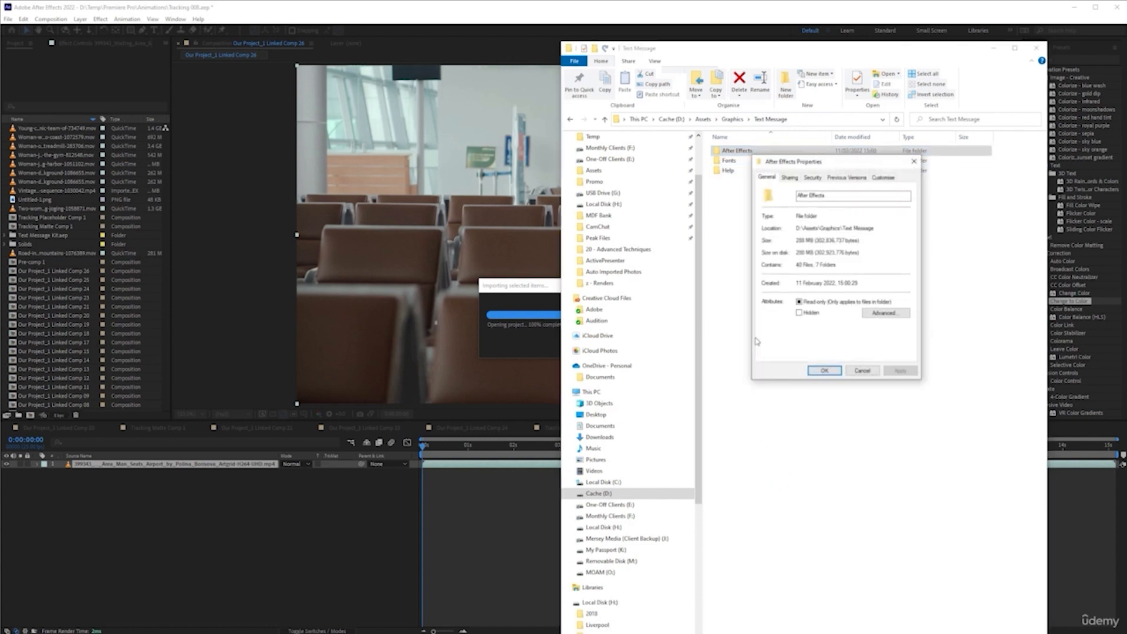
pyautogui.click(862, 371)
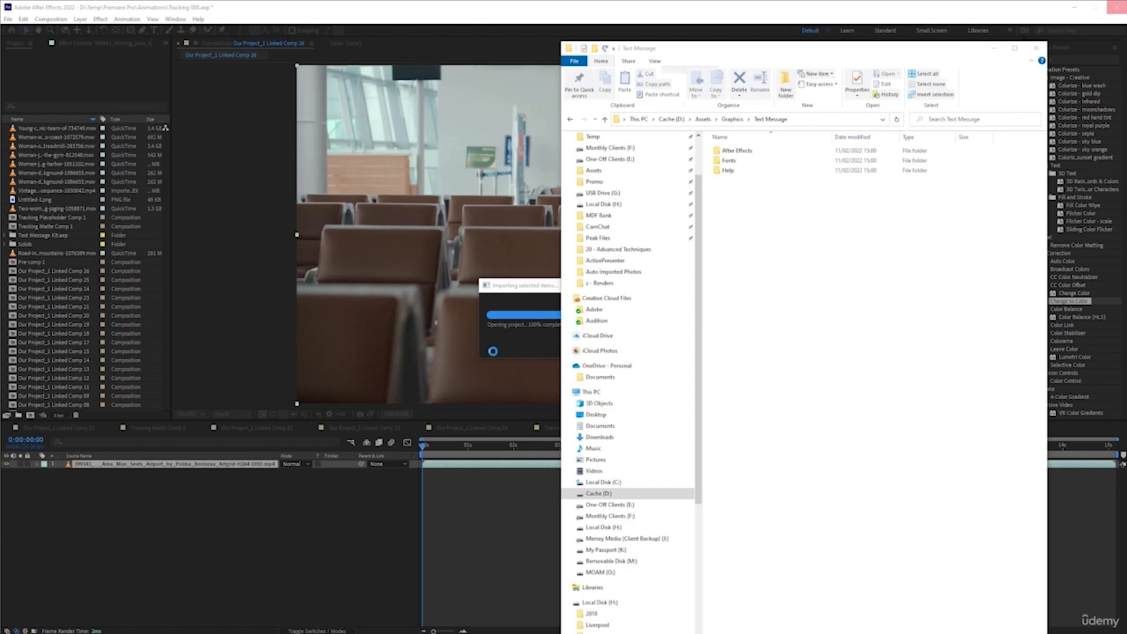
pyautogui.hotkey('alt', 'Tab')
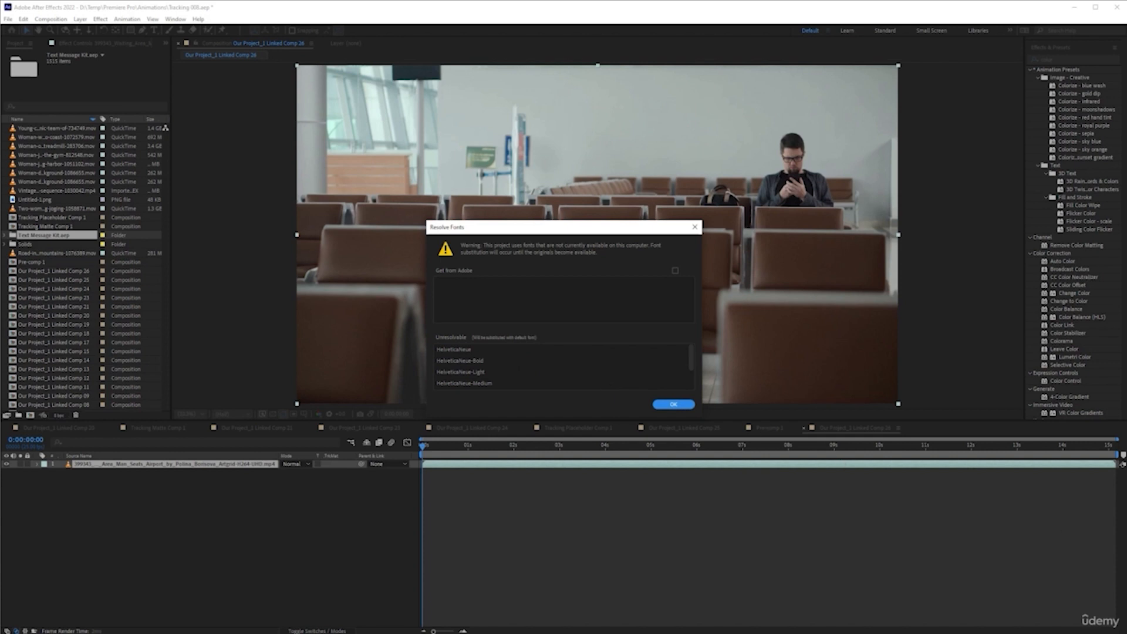
# Step: Review the missing fonts listed in the Resolve Fonts warning and accept the font substitution
pyautogui.scroll(-1, 562, 367)
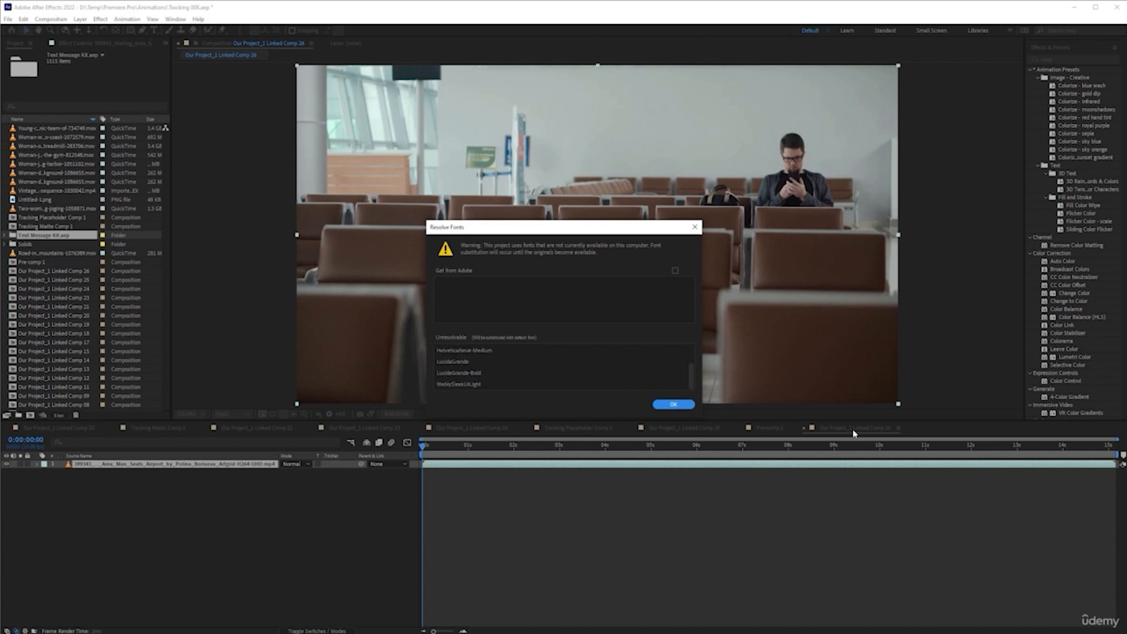
pyautogui.scroll(3, 502, 375)
pyautogui.click(681, 405)
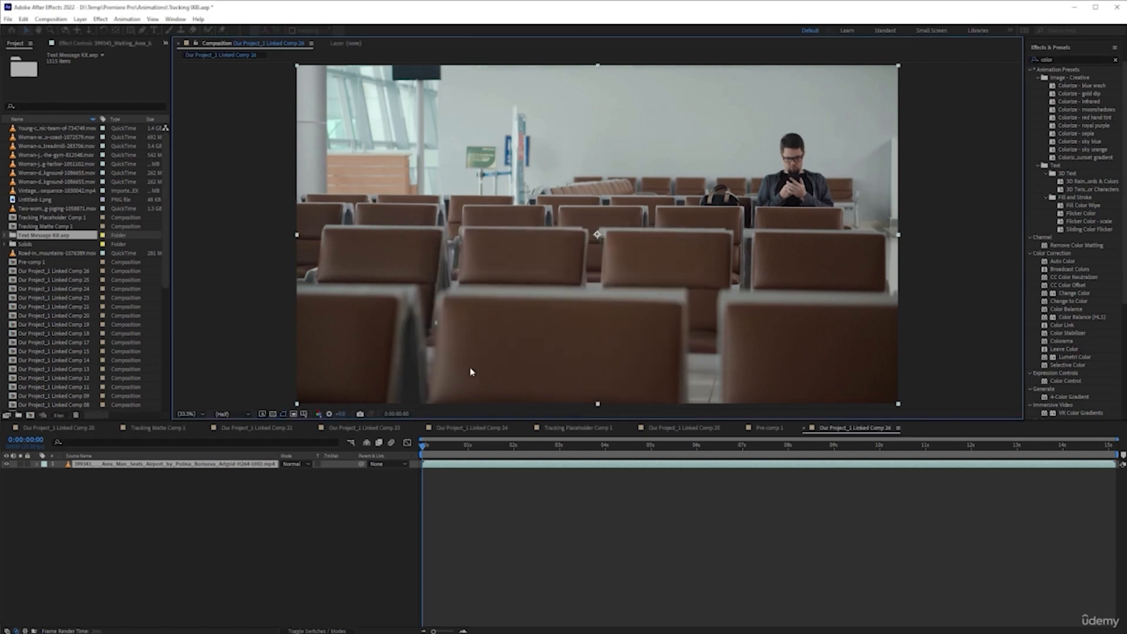
# Step: Expand the imported Text Message Kit.aep folder down to the Messages subfolder inside 01 Edit
pyautogui.click(56, 219)
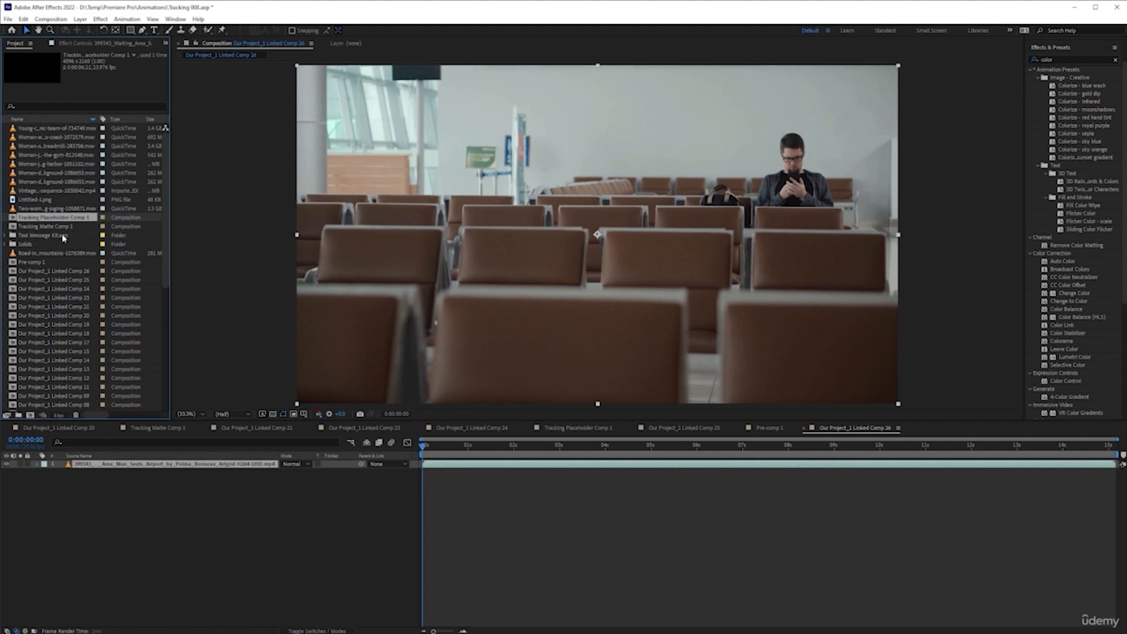
pyautogui.click(27, 236)
pyautogui.doubleClick(27, 235)
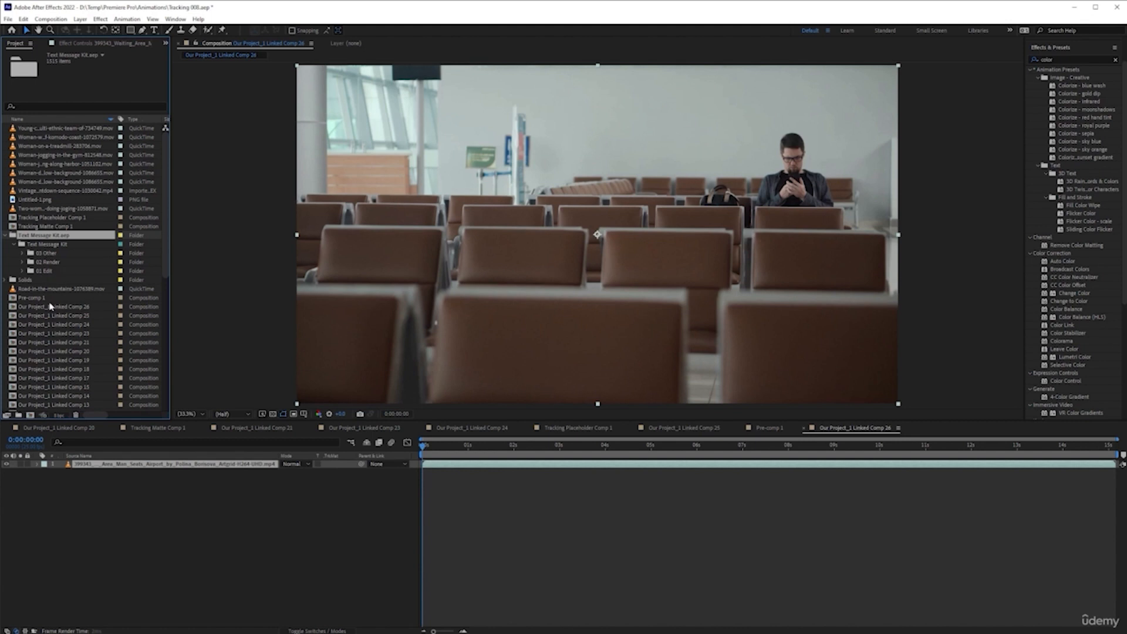
pyautogui.doubleClick(33, 271)
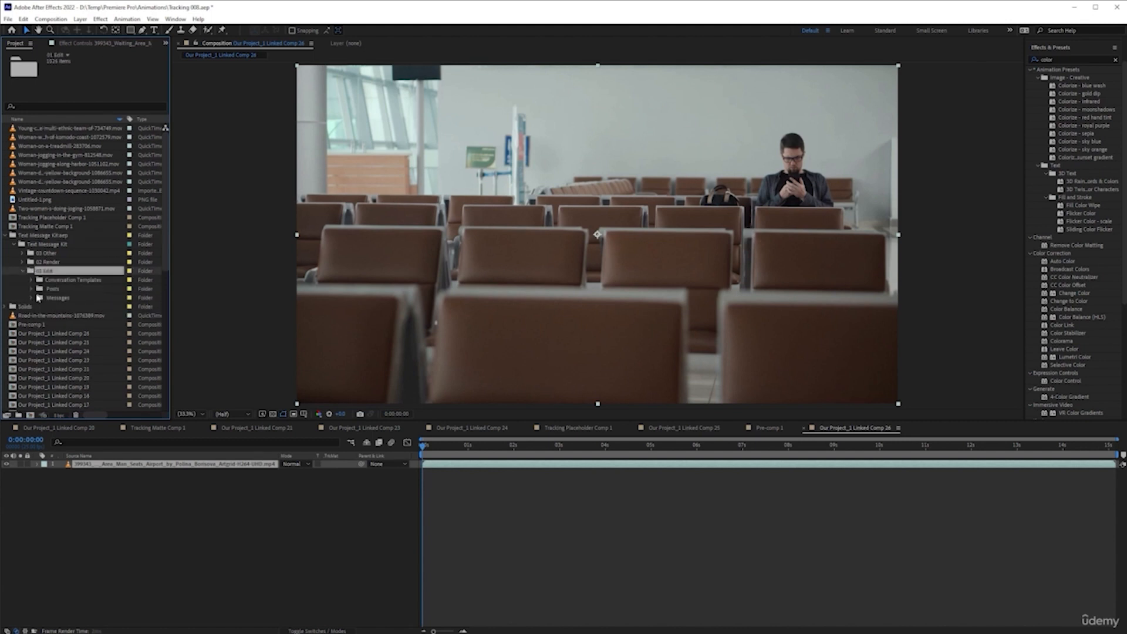
pyautogui.doubleClick(39, 298)
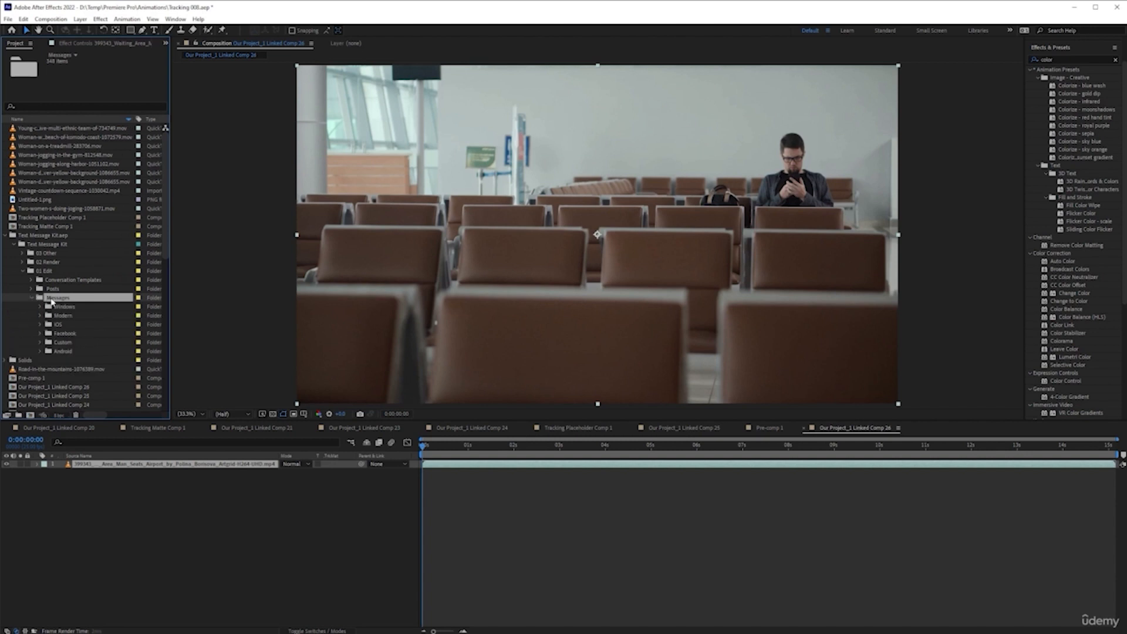
# Step: Look through the project items and expand the Conversation Templates and Posts folders inside 01 Edit
pyautogui.scroll(-2, 49, 300)
pyautogui.scroll(2, 44, 305)
pyautogui.scroll(-13, 52, 301)
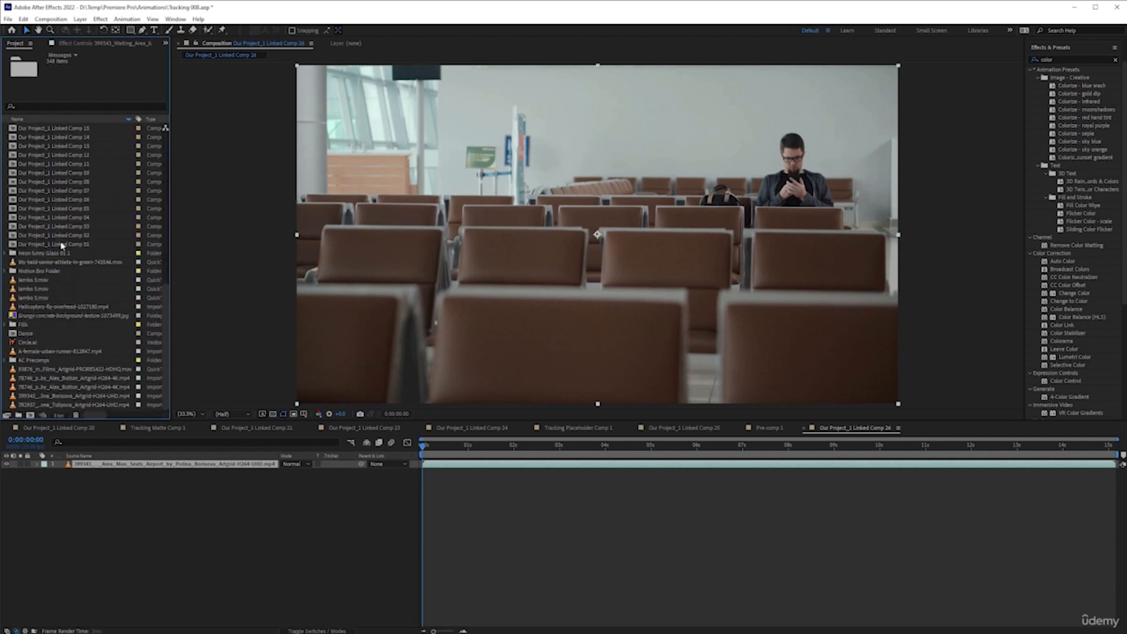
pyautogui.scroll(13, 41, 381)
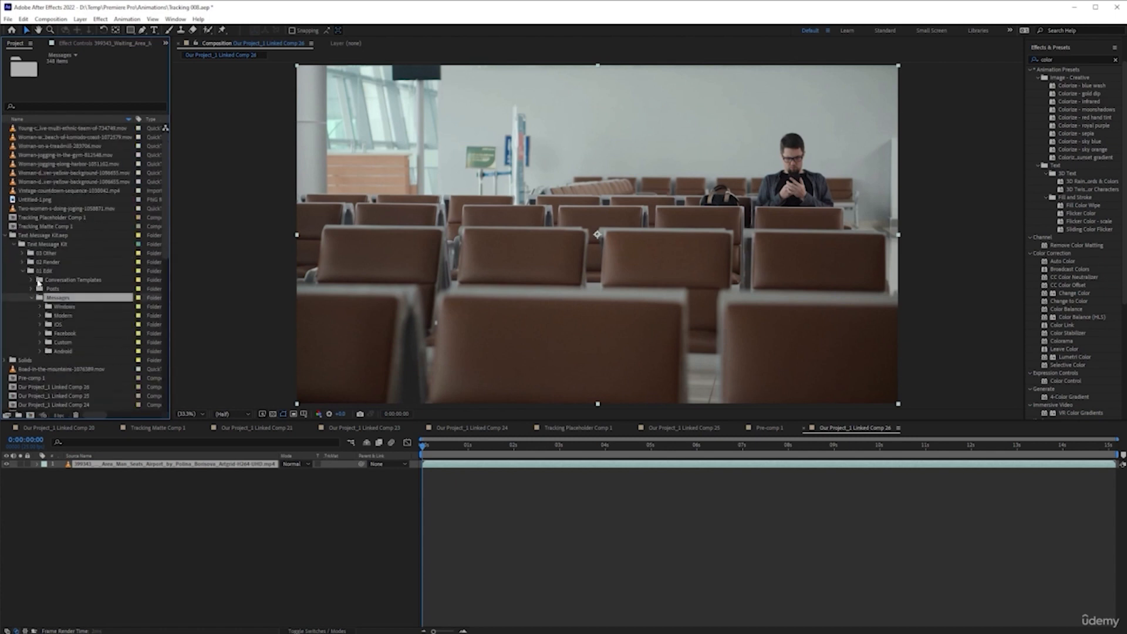
pyautogui.doubleClick(38, 282)
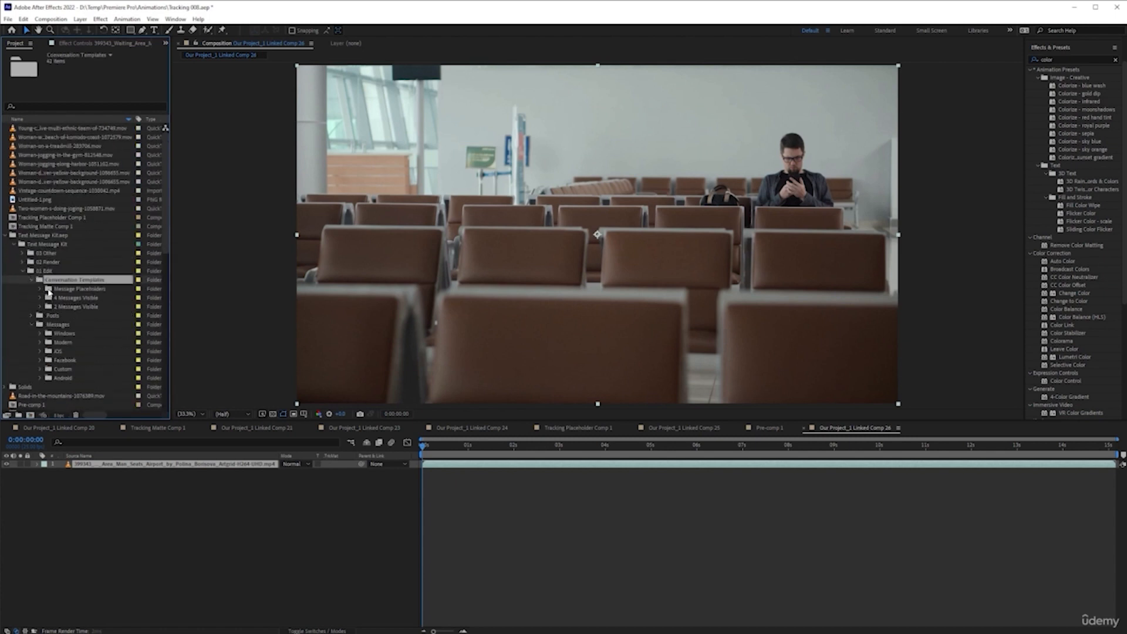
pyautogui.doubleClick(39, 316)
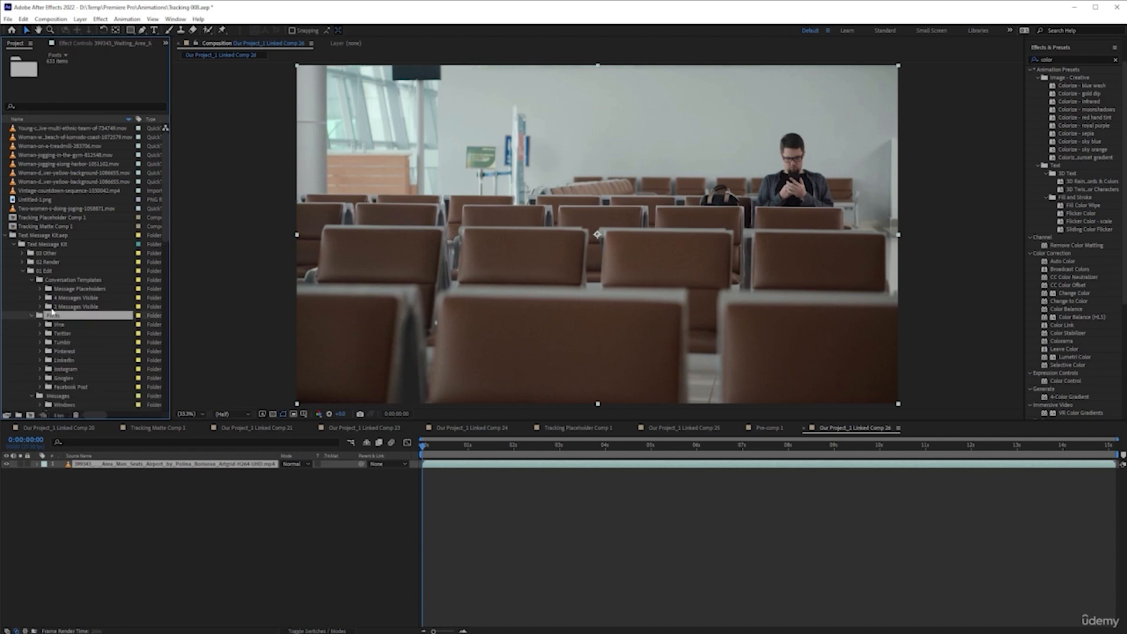
pyautogui.scroll(-3, 52, 315)
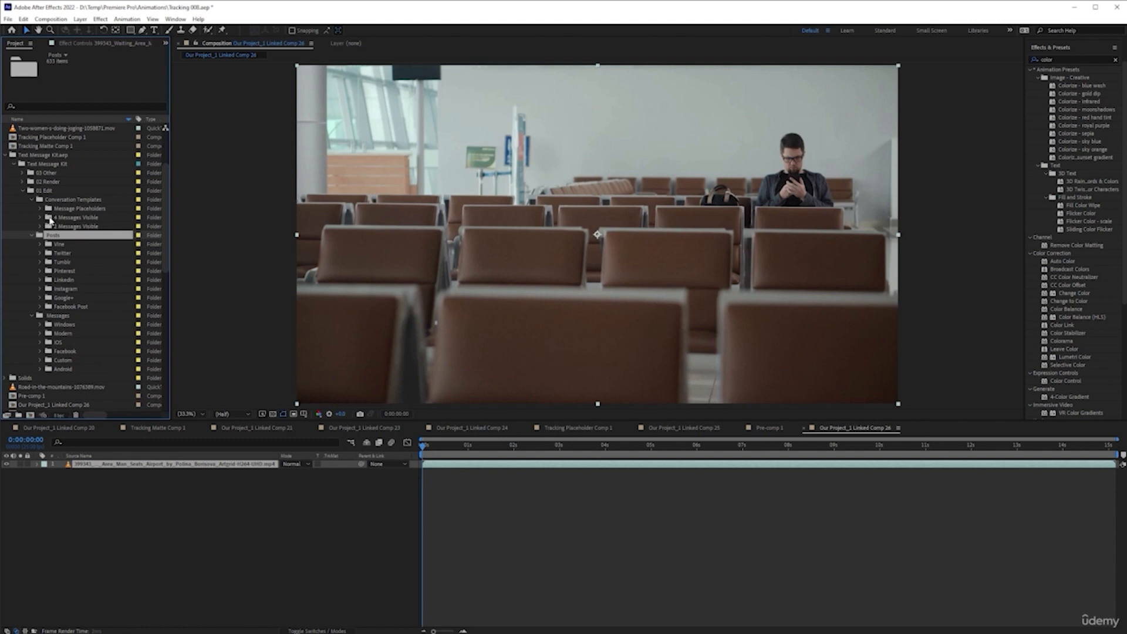
# Step: Expand the 4 Messages Visible folder and widen the project's Name column until the full composition names are readable
pyautogui.click(50, 220)
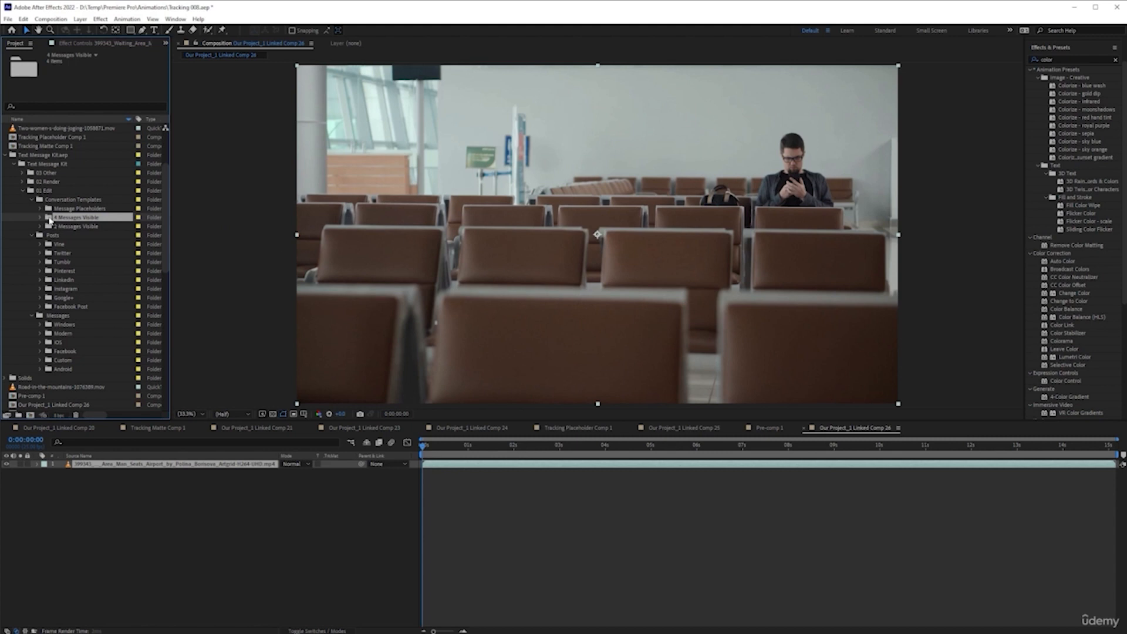
pyautogui.doubleClick(48, 219)
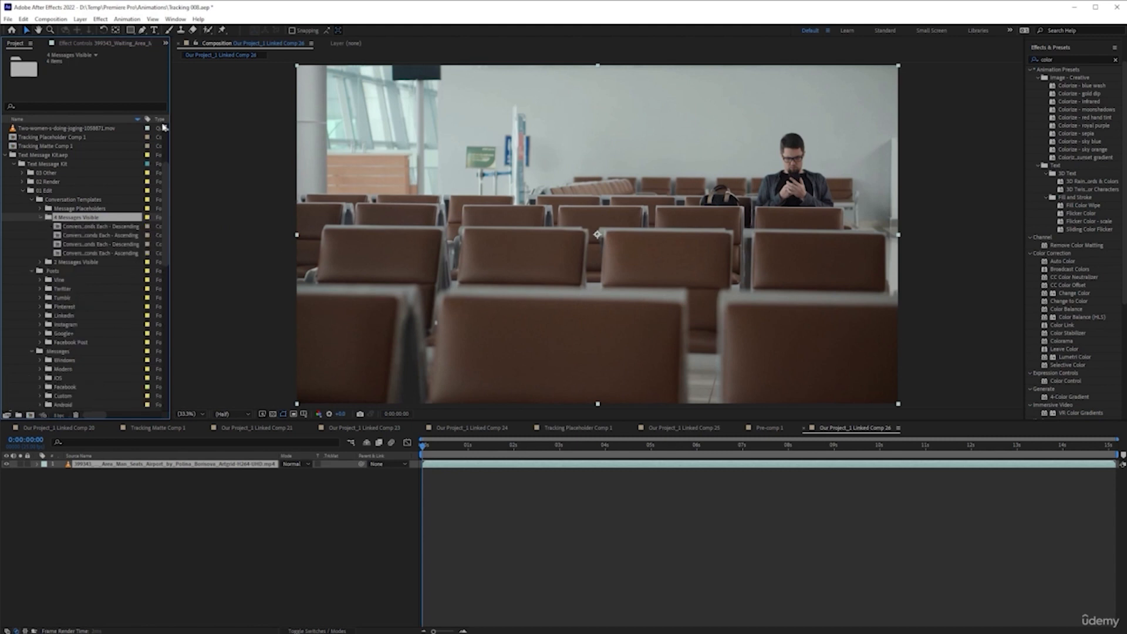
pyautogui.press('`')
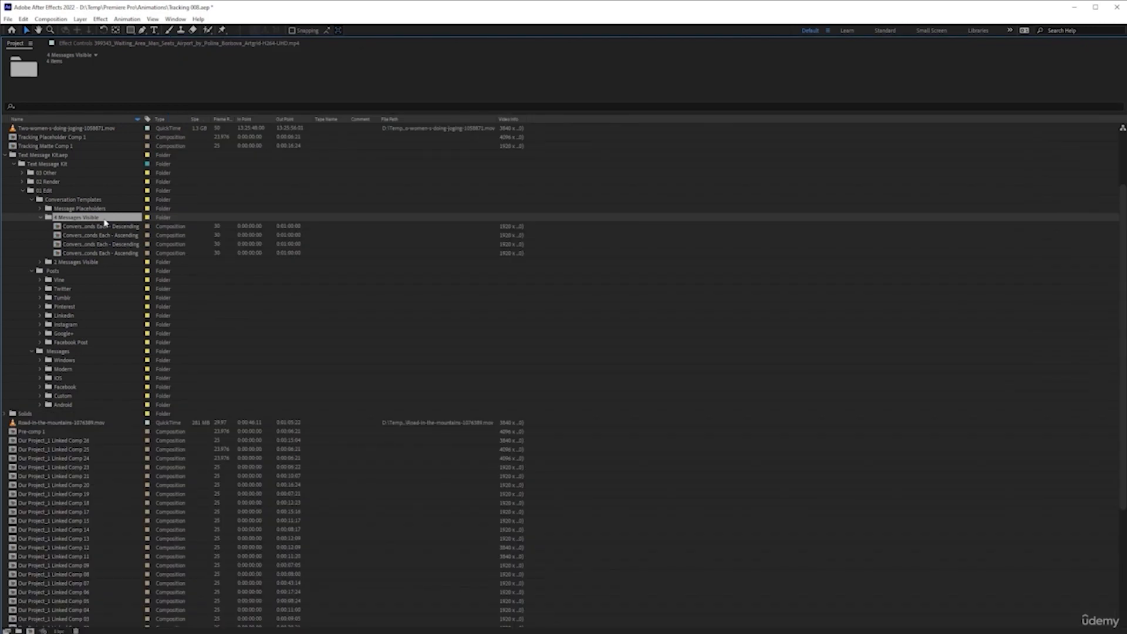
pyautogui.moveTo(143, 119); pyautogui.dragTo(291, 119)
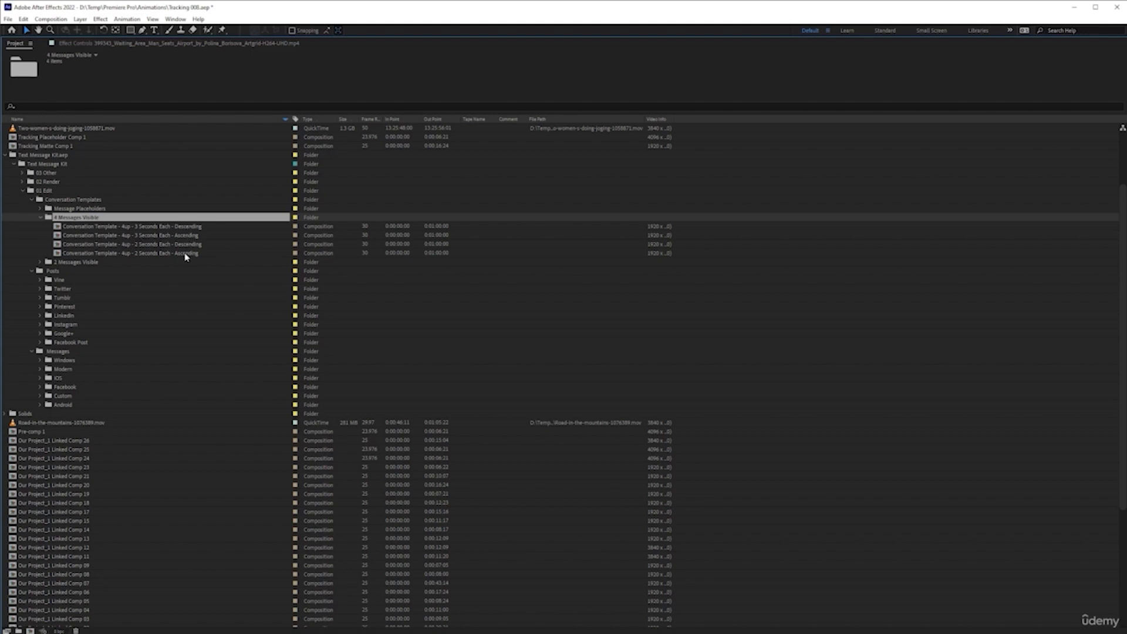
# Step: Open the Conversation Template - 4up - 2 Seconds Each - Ascending composition at its first frame and fit it to the viewer
pyautogui.click(110, 255)
pyautogui.doubleClick(110, 257)
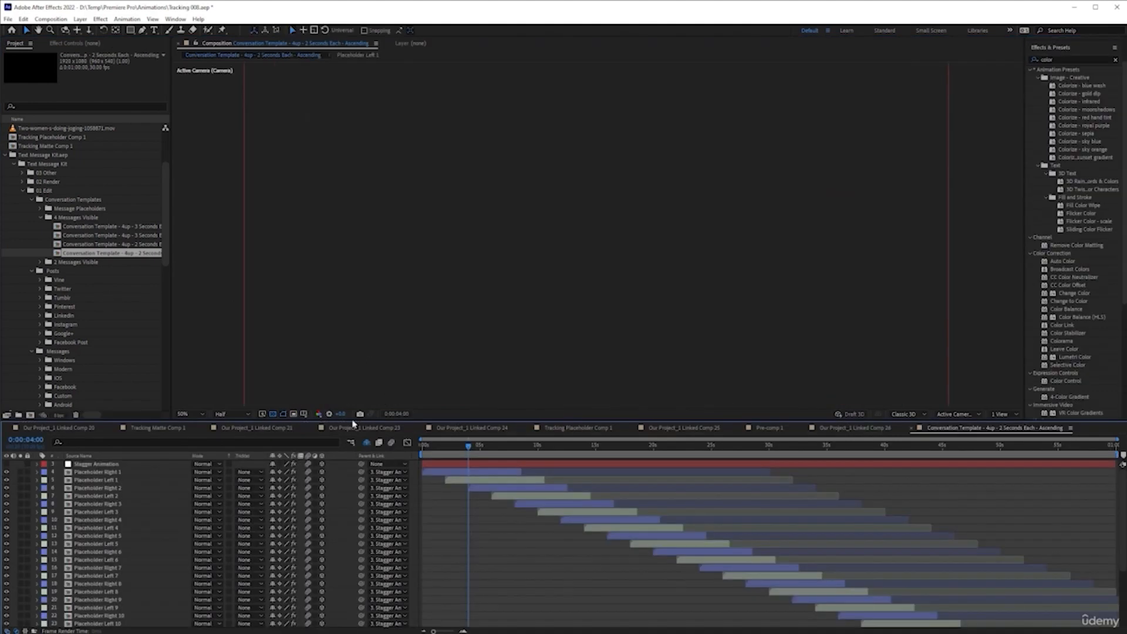
pyautogui.moveTo(468, 447); pyautogui.dragTo(391, 444)
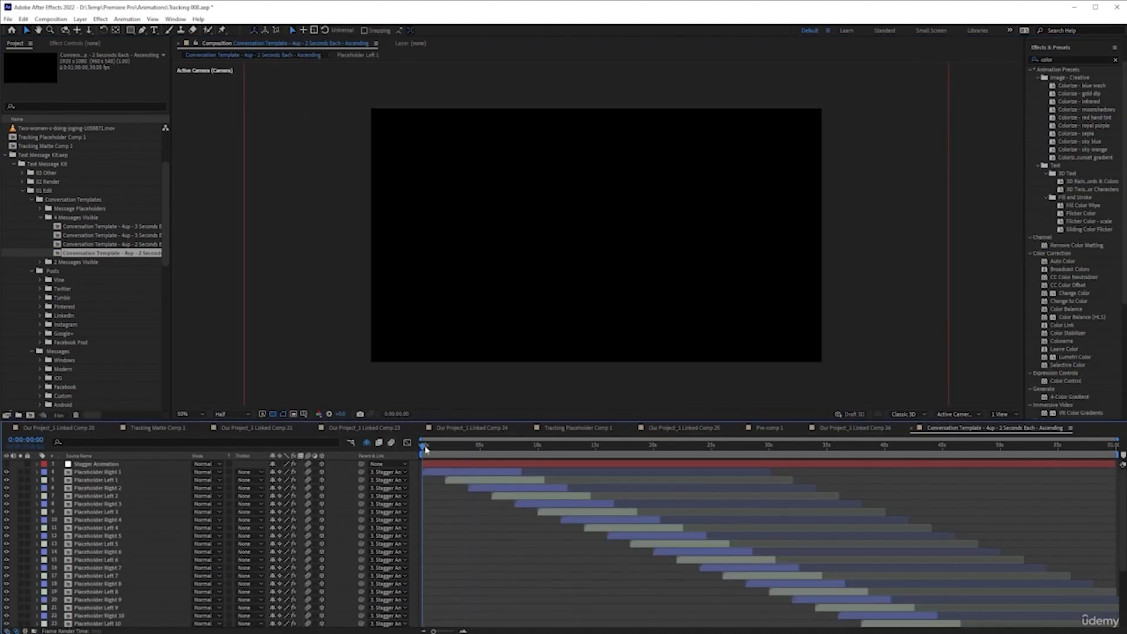
pyautogui.click(189, 413)
pyautogui.click(191, 580)
# Step: Preview the message bubble animation over roughly the first seven seconds of the template and return to the start
pyautogui.moveTo(420, 450); pyautogui.dragTo(502, 450)
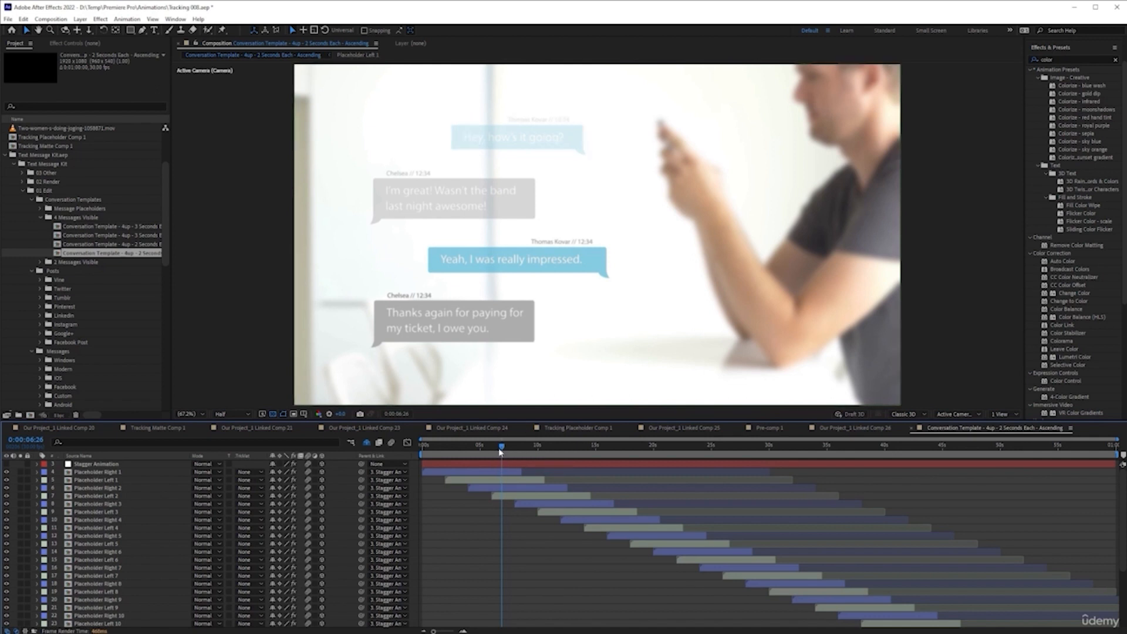
pyautogui.moveTo(500, 447); pyautogui.dragTo(422, 447)
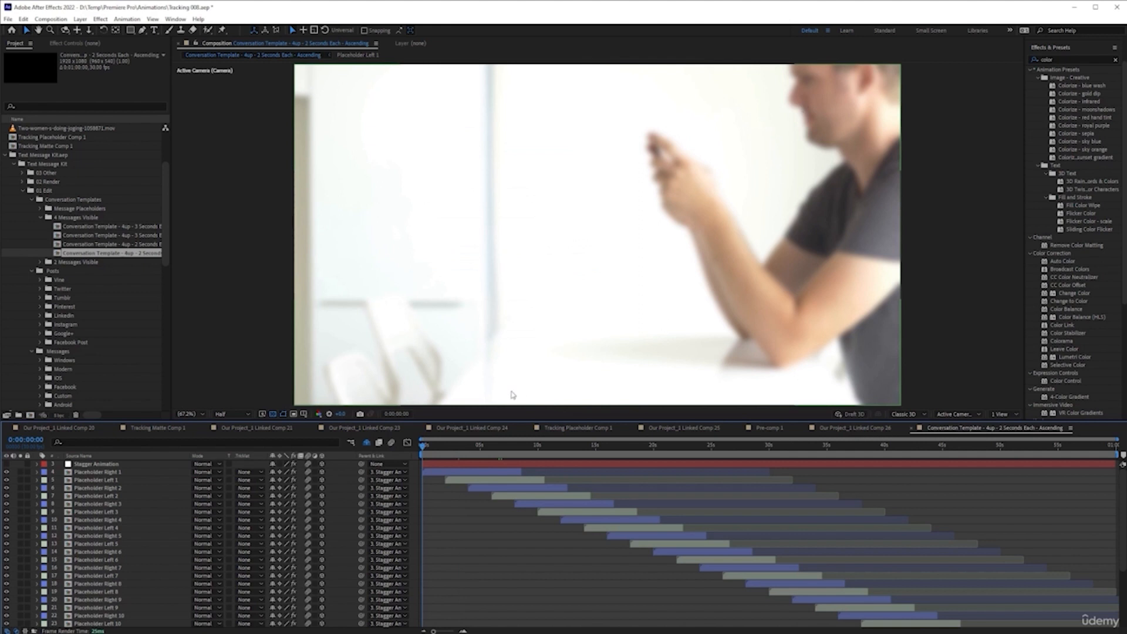
pyautogui.moveTo(427, 449)
pyautogui.mouseDown()
pyautogui.moveTo(600, 452)
pyautogui.moveTo(754, 476)
pyautogui.moveTo(687, 484)
pyautogui.moveTo(420, 464)
pyautogui.mouseUp()
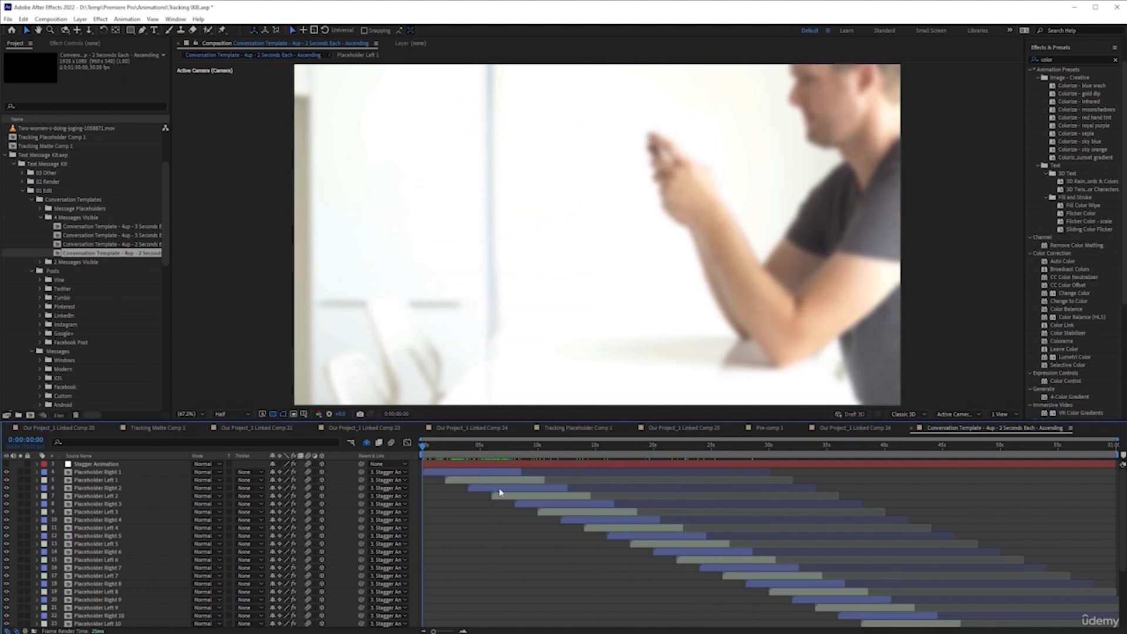
# Step: Copy the Stagger Animation, Placeholder Right 1, Placeholder Left 1 and Placeholder Right 2 layers into Our Project_1 Linked Comp 26
pyautogui.click(98, 464)
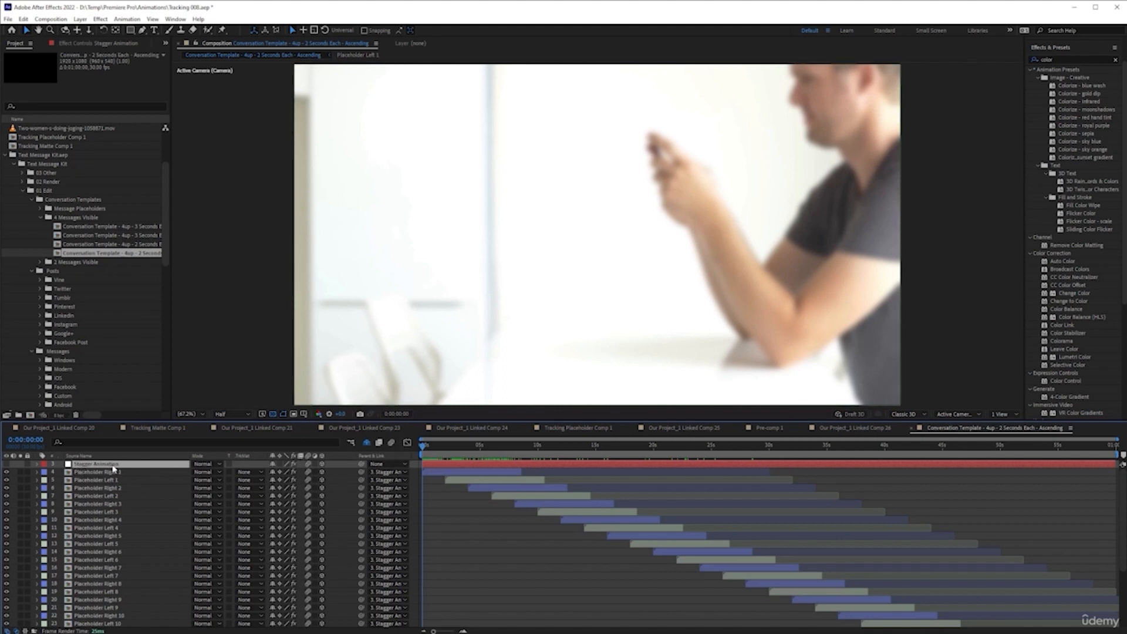
pyautogui.click(131, 480)
pyautogui.click(130, 465)
pyautogui.keyDown('shift'); pyautogui.click(127, 488); pyautogui.keyUp('shift')
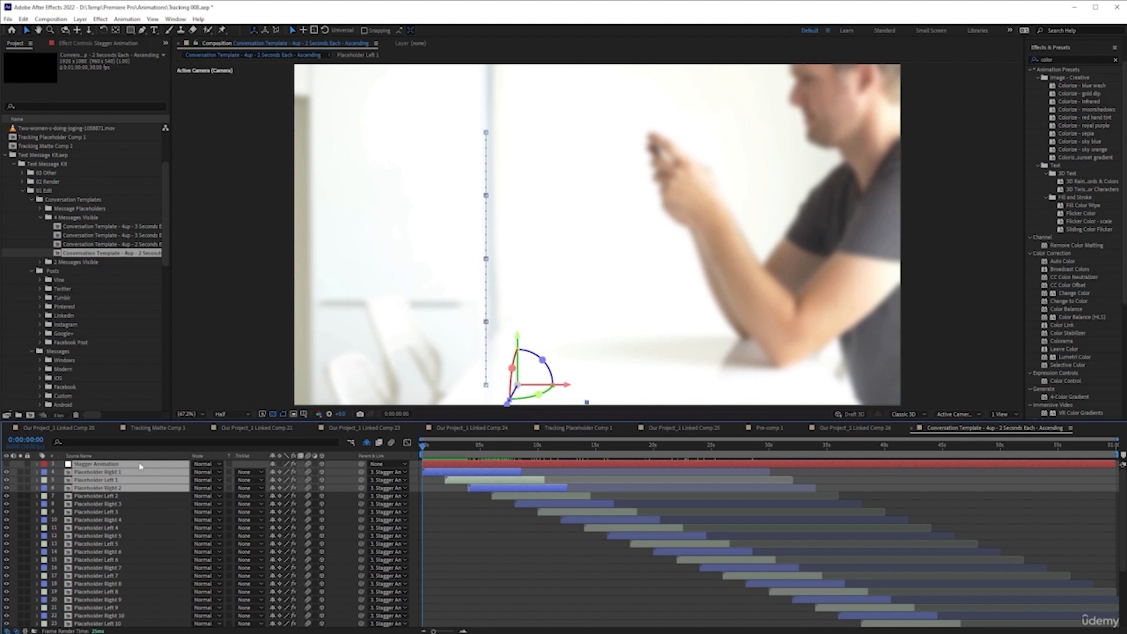
pyautogui.click(829, 429)
pyautogui.click(323, 544)
pyautogui.hotkey('ctrl', 'v')
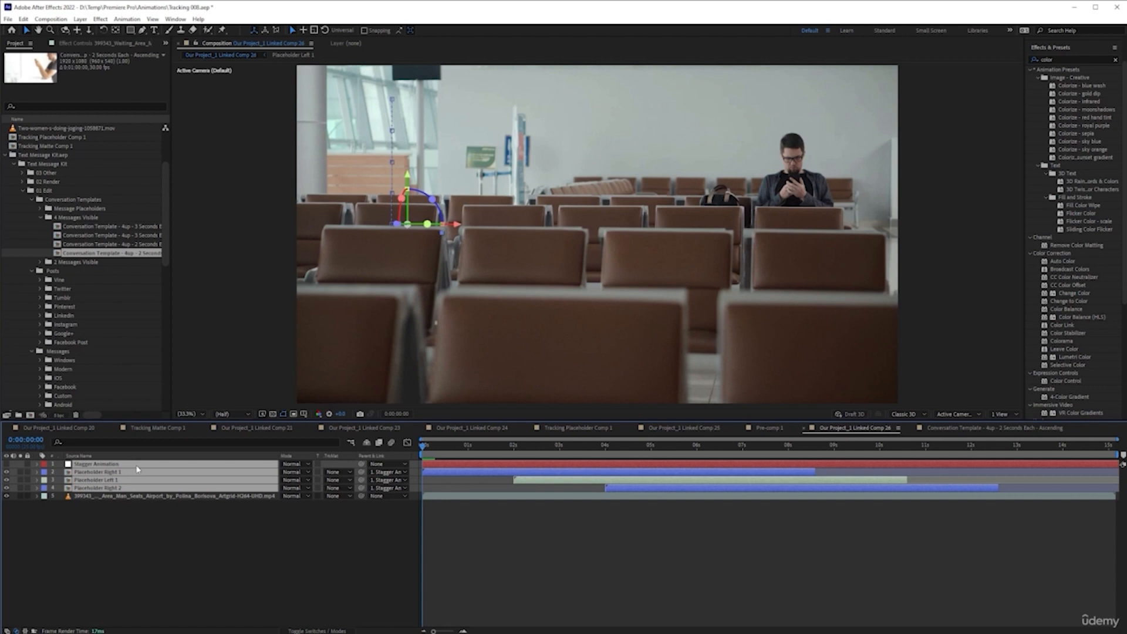
pyautogui.click(188, 531)
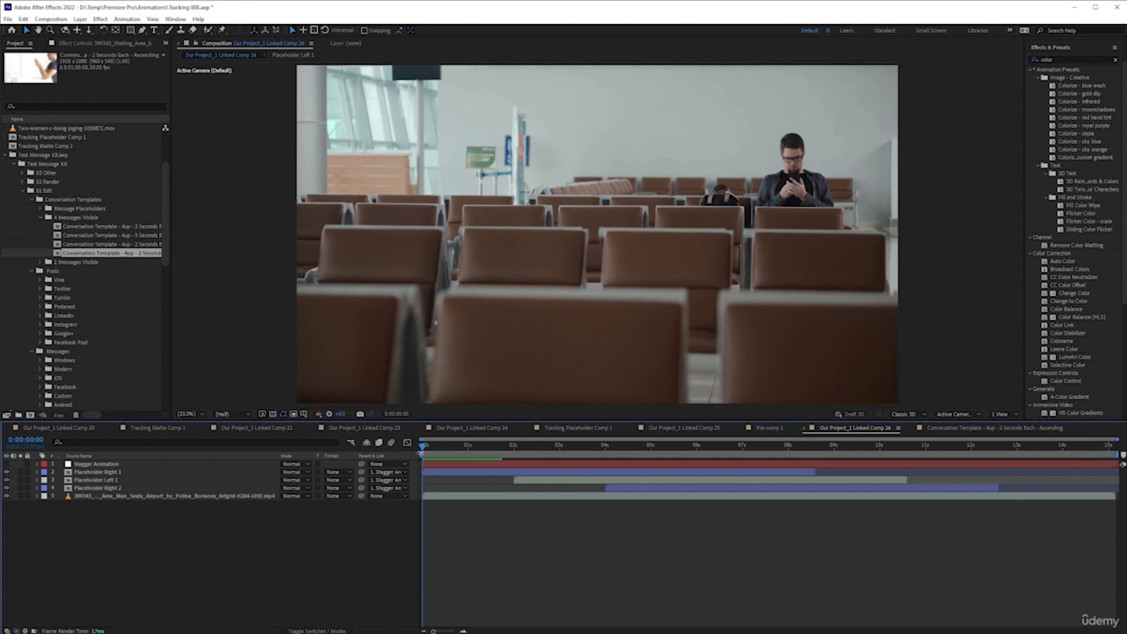
# Step: Preview the pasted message bubbles over the airport footage and park the playhead at 0:00:03:09
pyautogui.moveTo(423, 448); pyautogui.dragTo(947, 463)
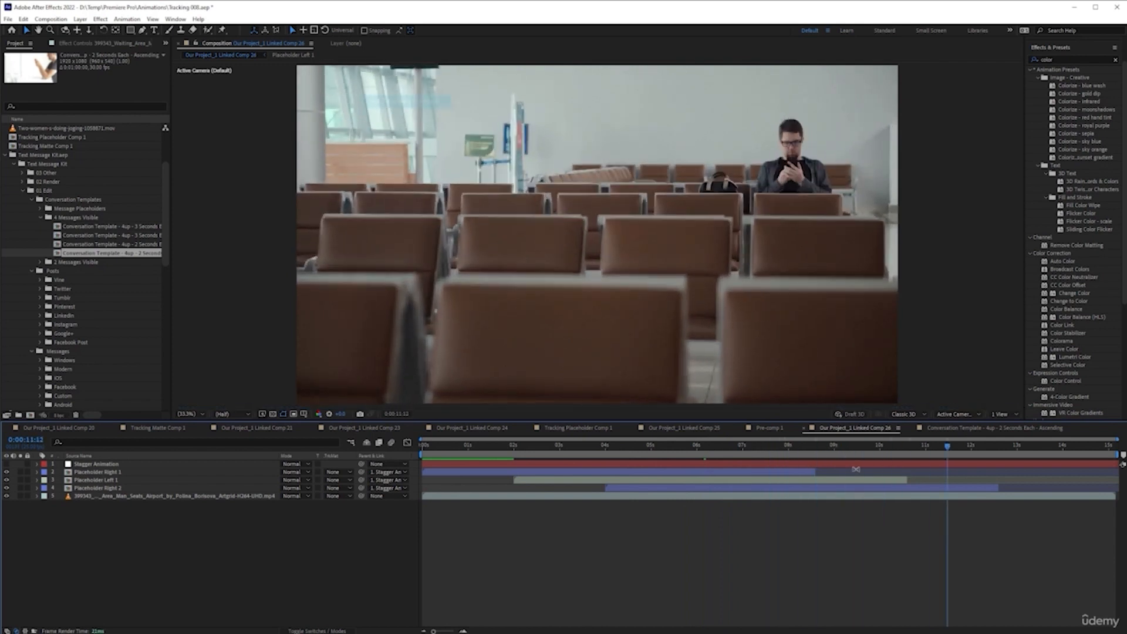
pyautogui.moveTo(947, 450); pyautogui.dragTo(879, 453)
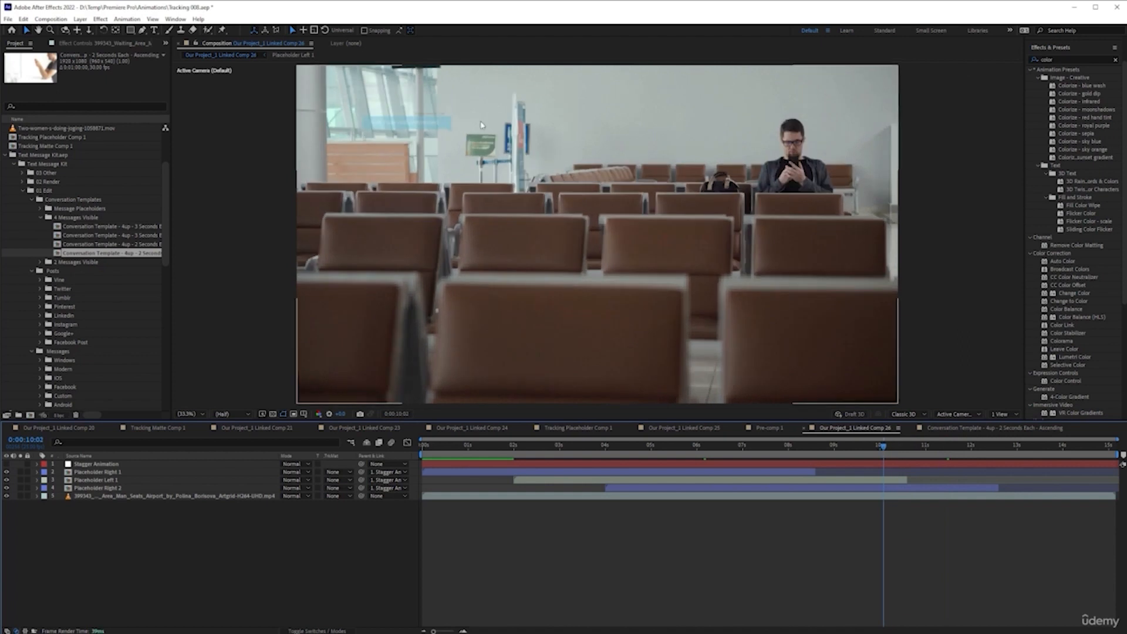
pyautogui.moveTo(879, 451); pyautogui.dragTo(576, 446)
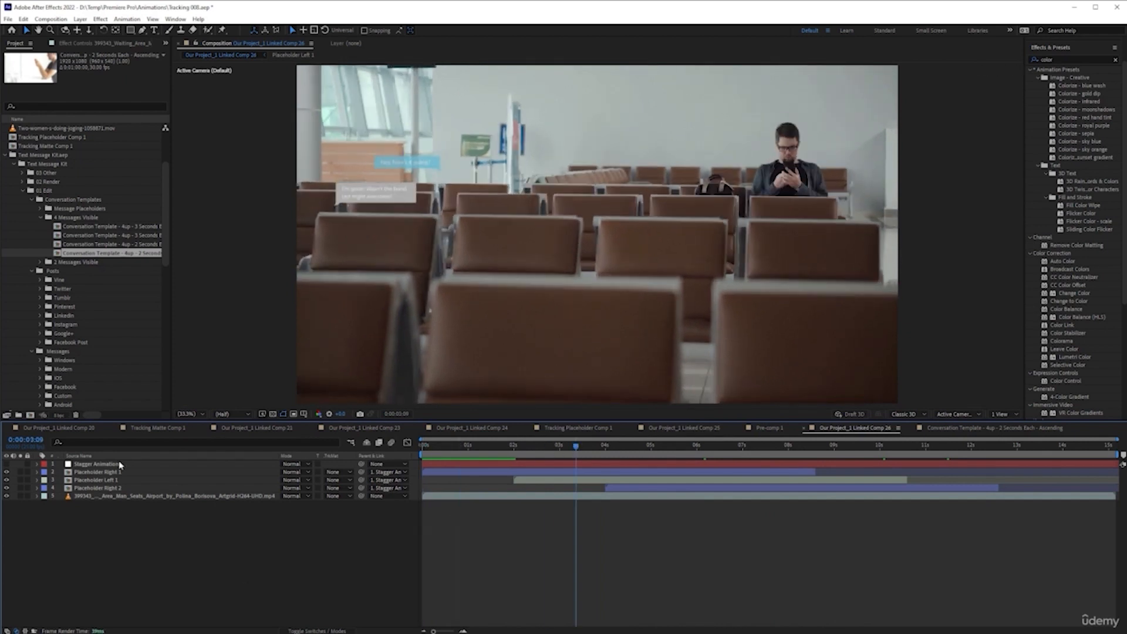
# Step: Inspect the position properties of the Stagger Animation layer and collapse them again
pyautogui.click(100, 464)
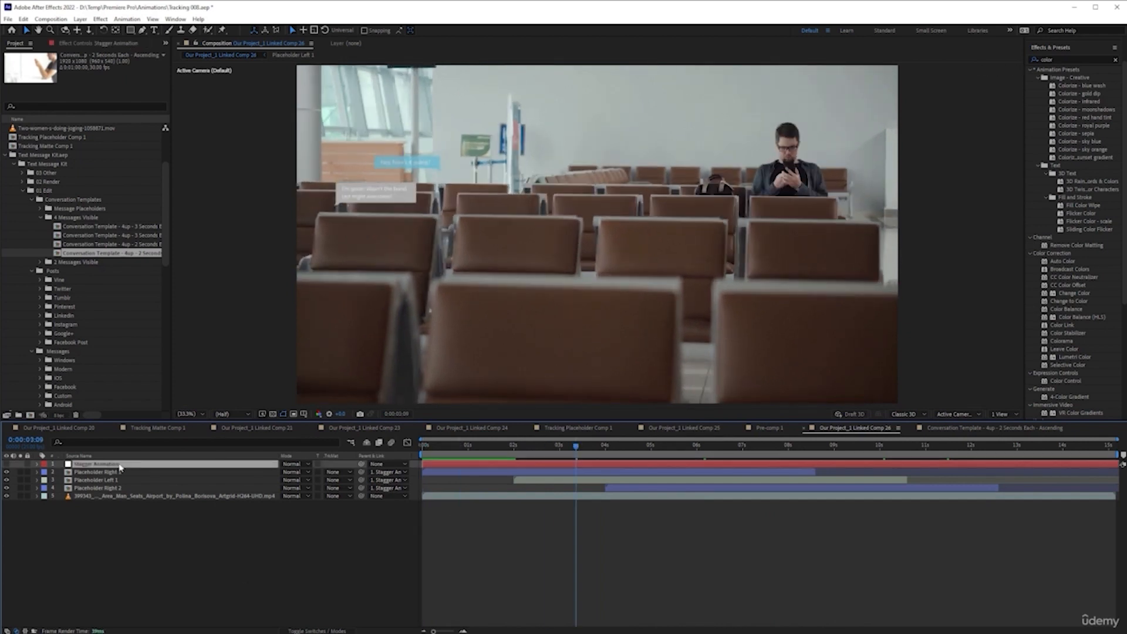
pyautogui.press('p')
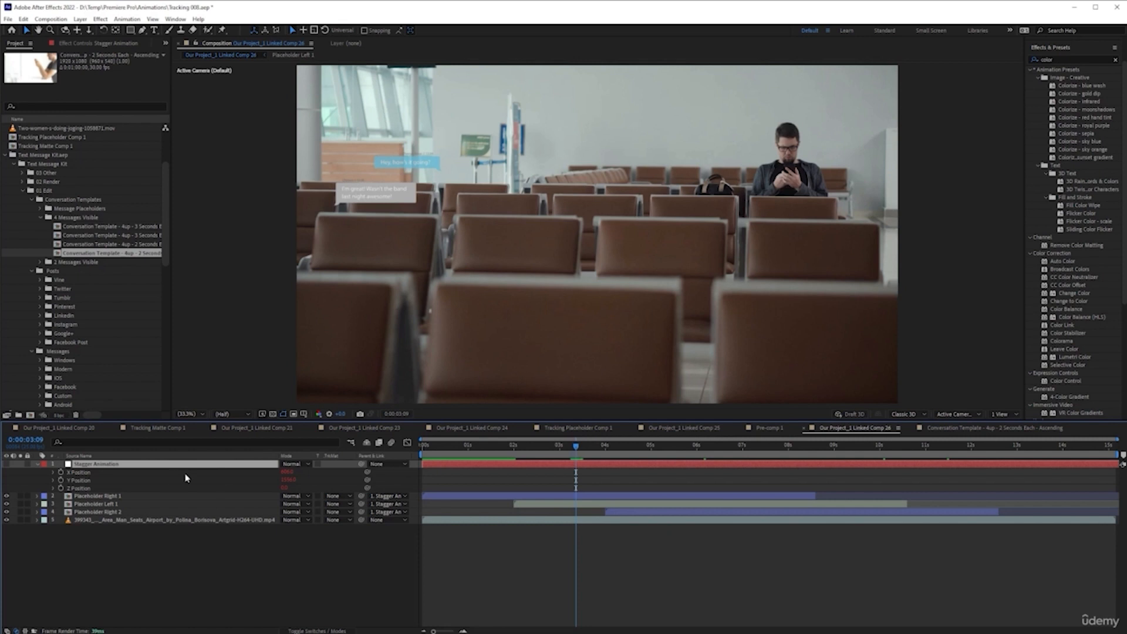
pyautogui.click(37, 464)
# Step: Add a null object above the Stagger Animation layer and rename it Text Controller
pyautogui.click(132, 525)
pyautogui.rightClick(131, 525)
pyautogui.moveTo(203, 531)
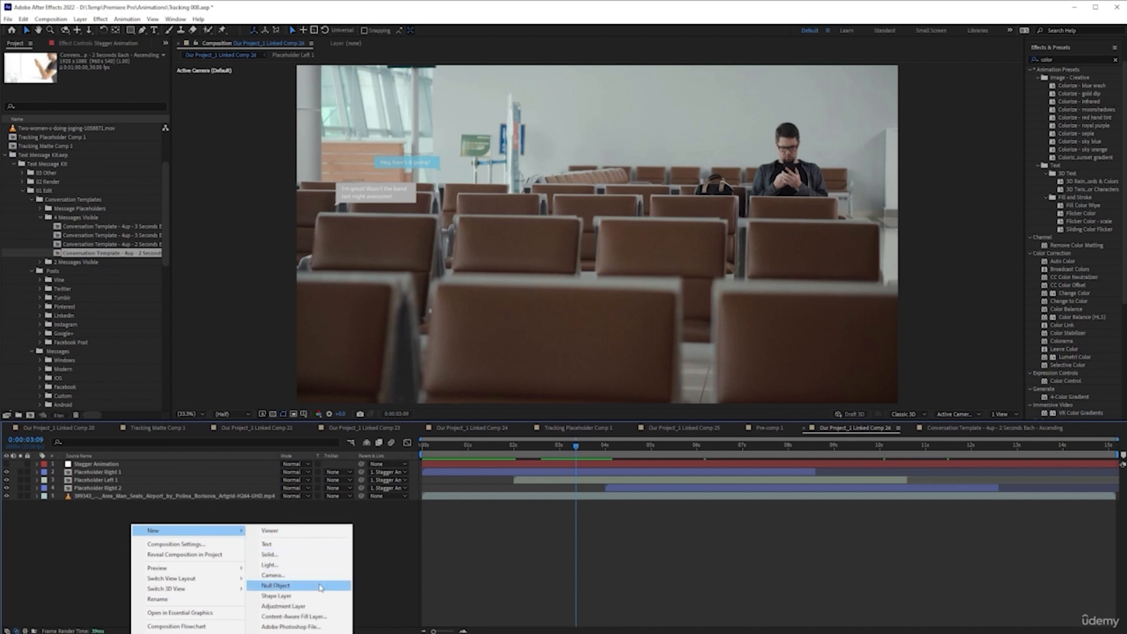
pyautogui.click(320, 585)
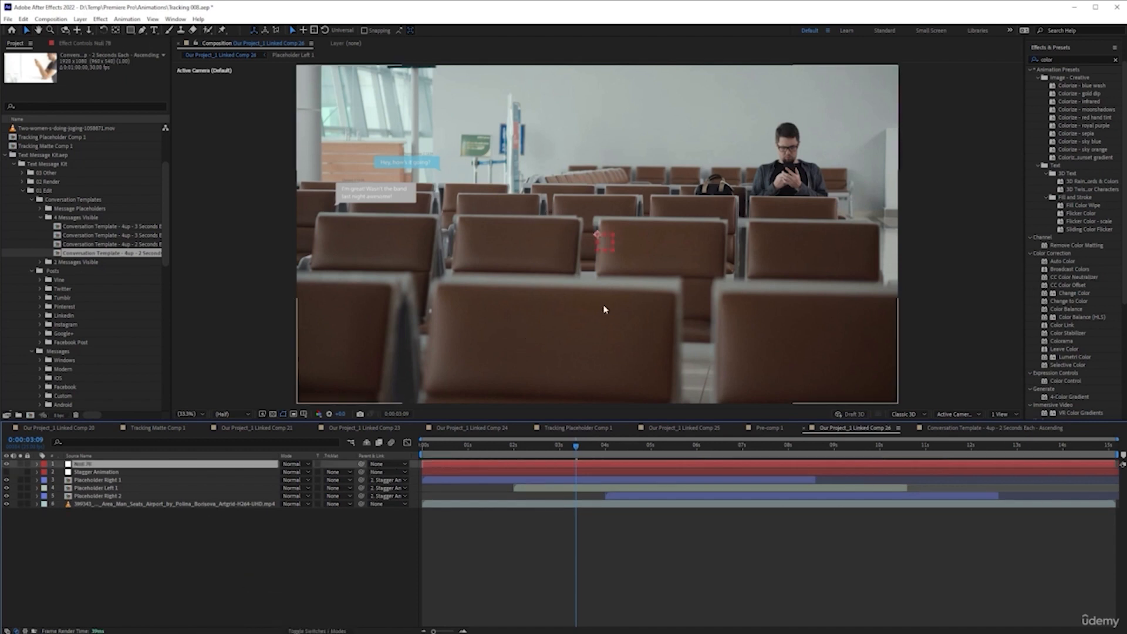
pyautogui.rightClick(82, 465)
pyautogui.click(120, 451)
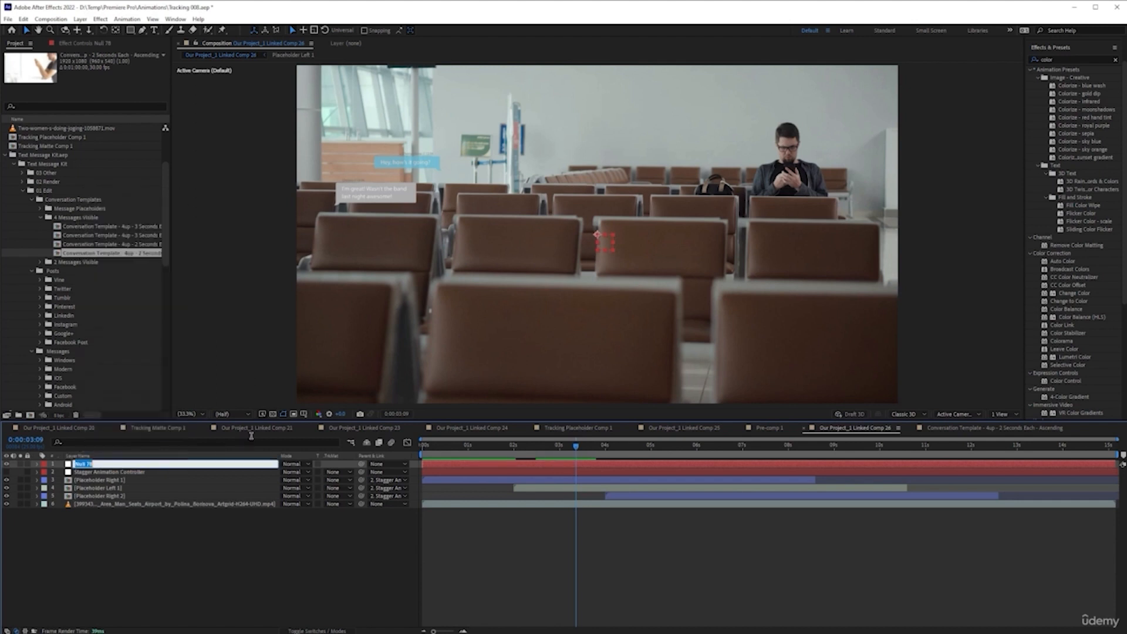
pyautogui.write('Text Controller')
pyautogui.press('Return')
pyautogui.click(151, 558)
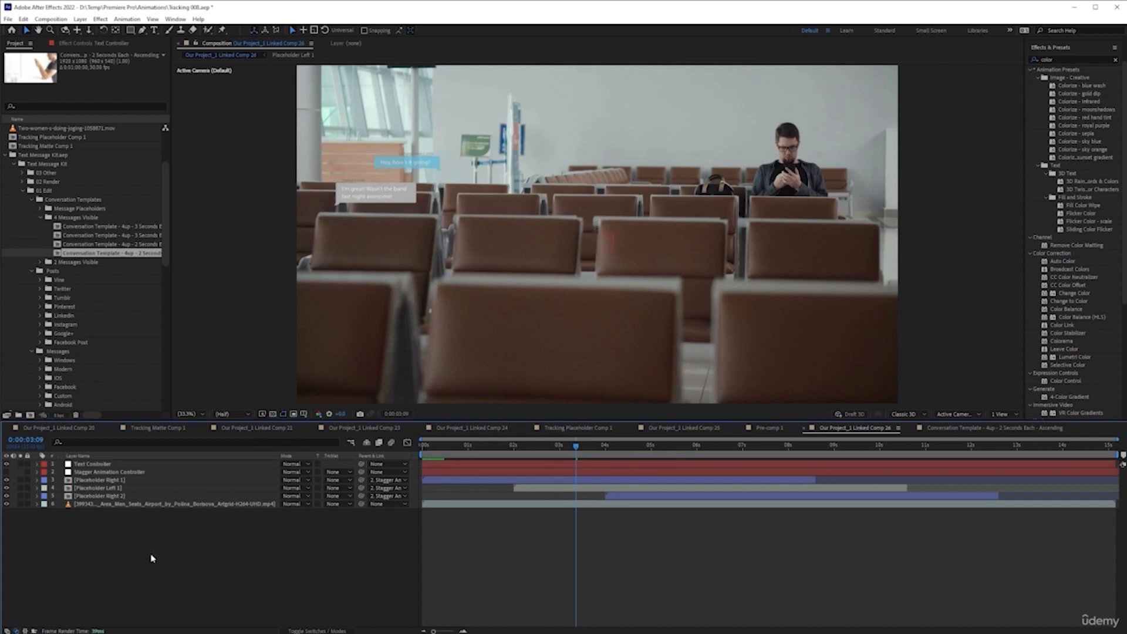
# Step: Try to parent the Stagger Animation Controller and the three placeholder layers to Text Controller, and undo the parenting
pyautogui.click(100, 464)
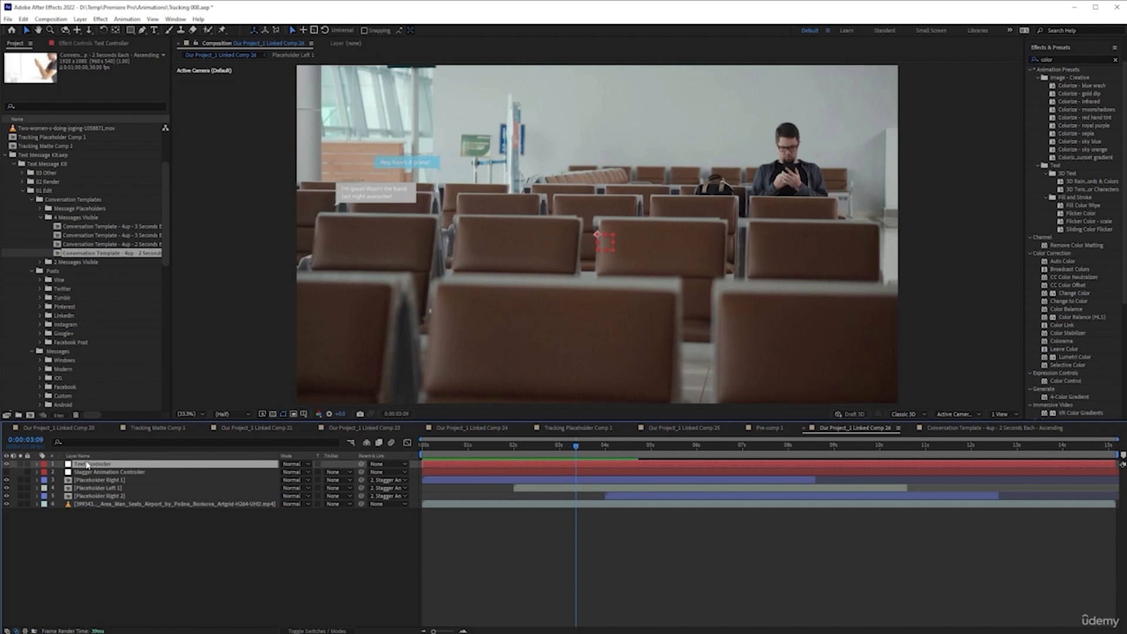
pyautogui.click(105, 497)
pyautogui.keyDown('shift'); pyautogui.click(111, 473); pyautogui.keyUp('shift')
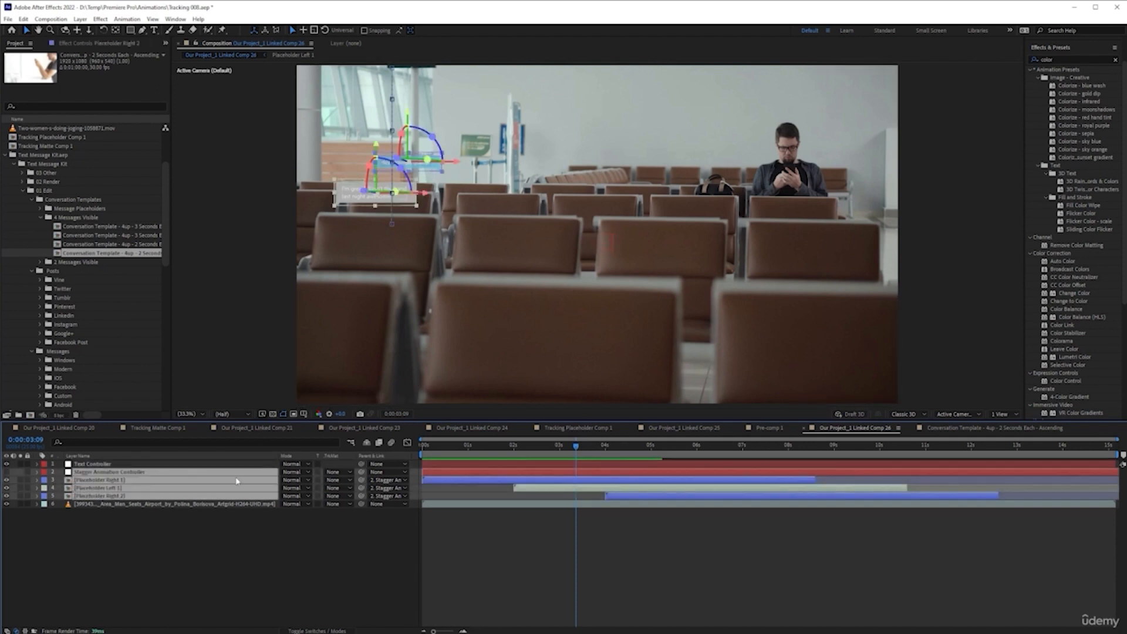
pyautogui.moveTo(362, 473); pyautogui.dragTo(87, 464)
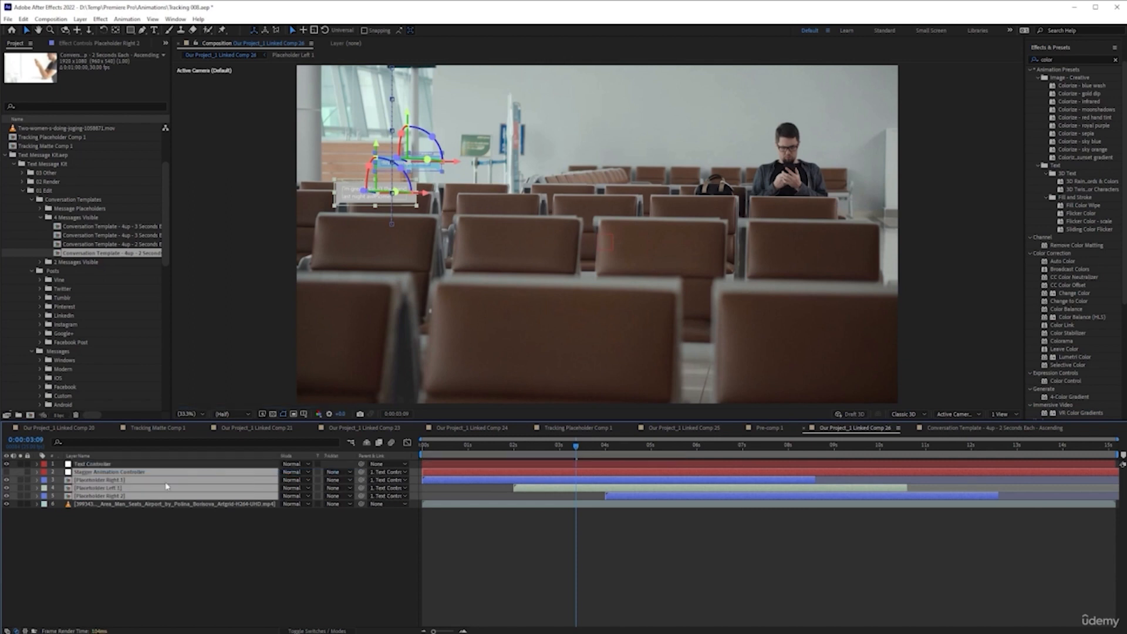
pyautogui.click(113, 466)
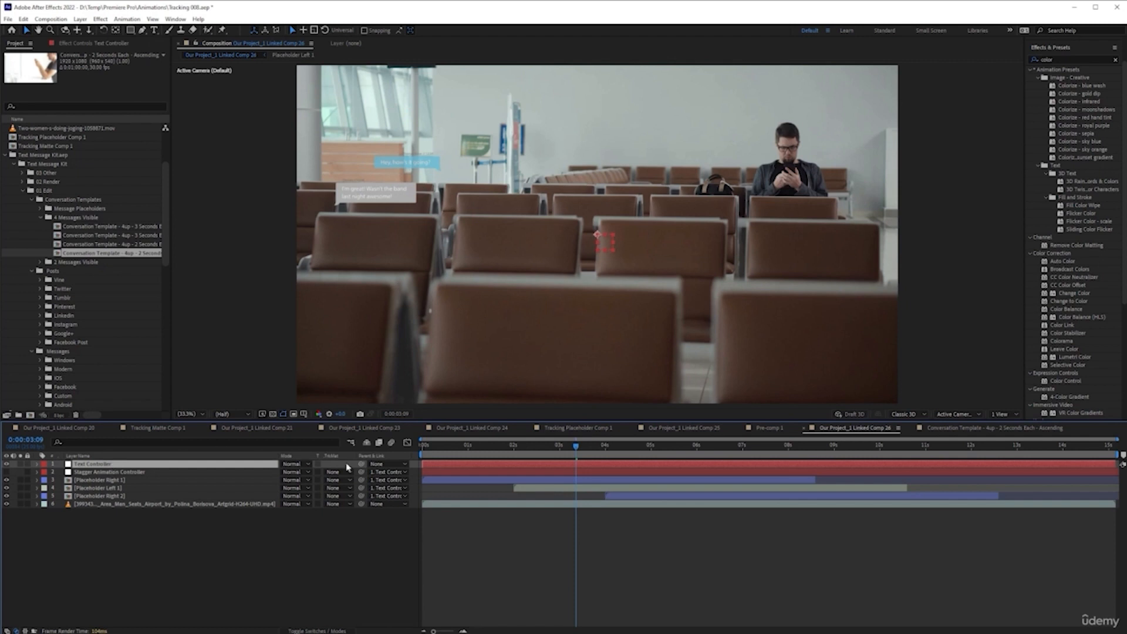
pyautogui.hotkey('ctrl', 'z')
pyautogui.click(297, 540)
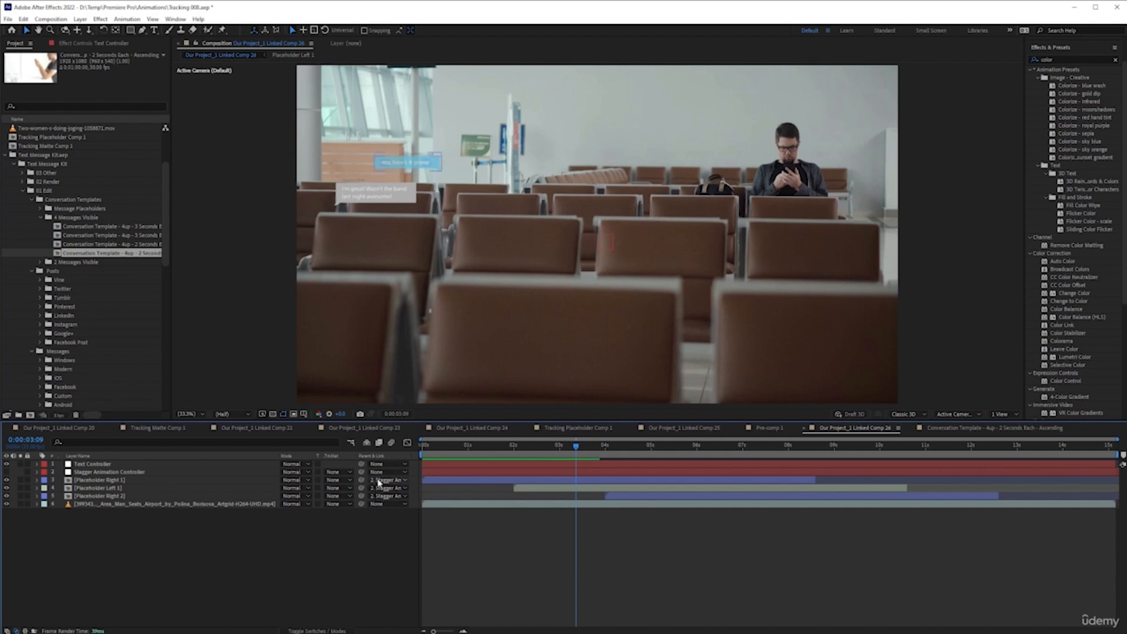
# Step: Pre-compose the Stagger Animation Controller and the three placeholder layers into a new composition named Text Messages
pyautogui.click(132, 471)
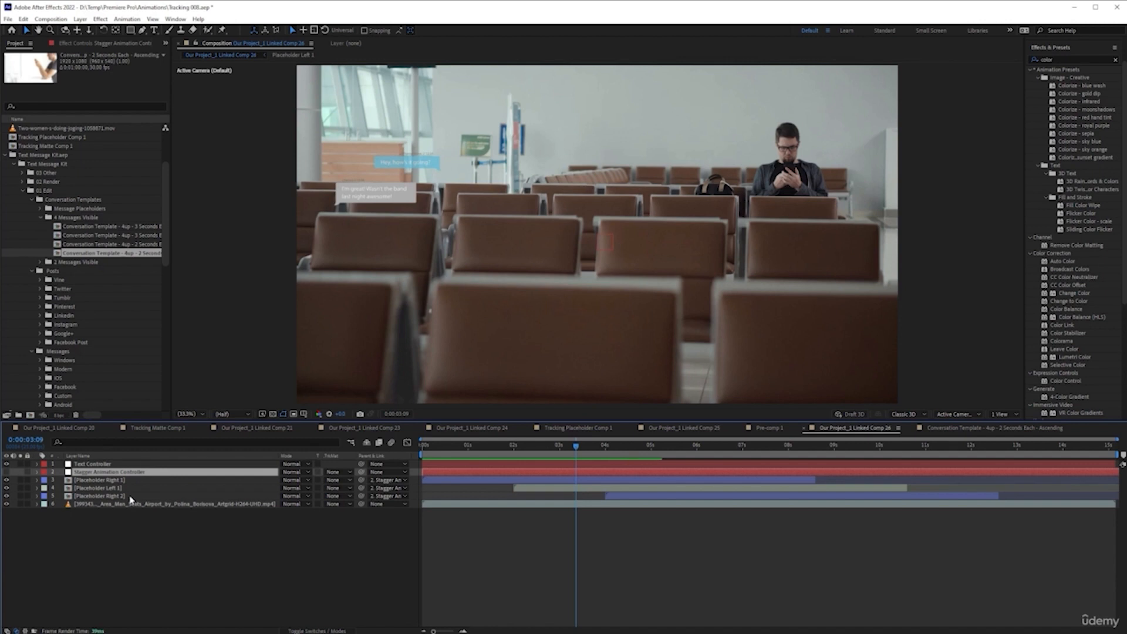
pyautogui.keyDown('shift'); pyautogui.click(130, 499); pyautogui.keyUp('shift')
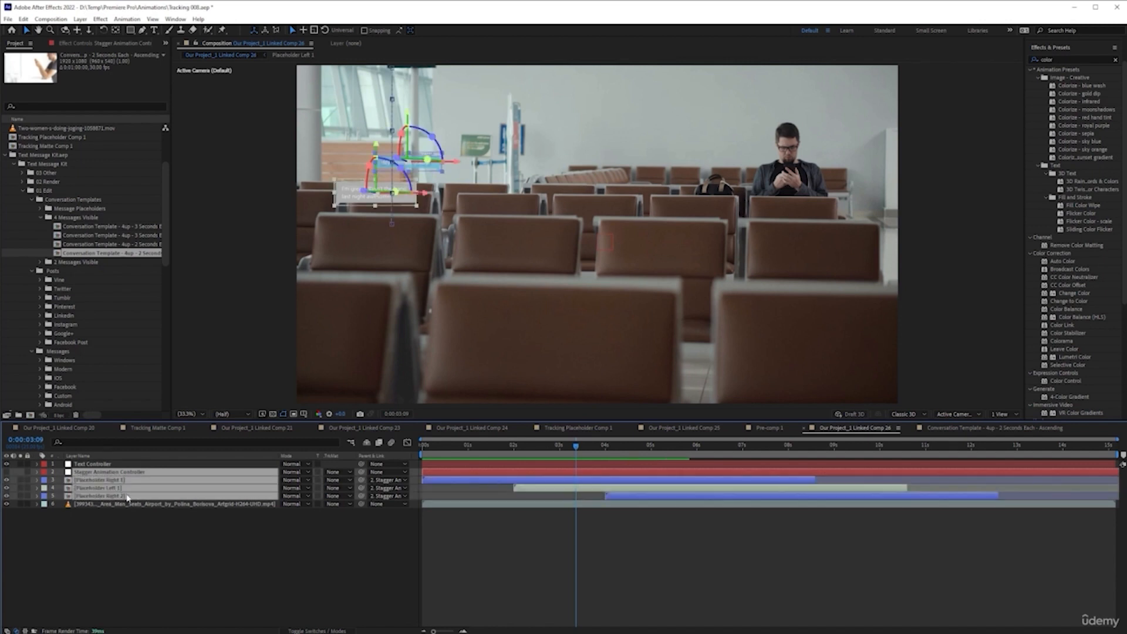
pyautogui.rightClick(126, 498)
pyautogui.click(156, 447)
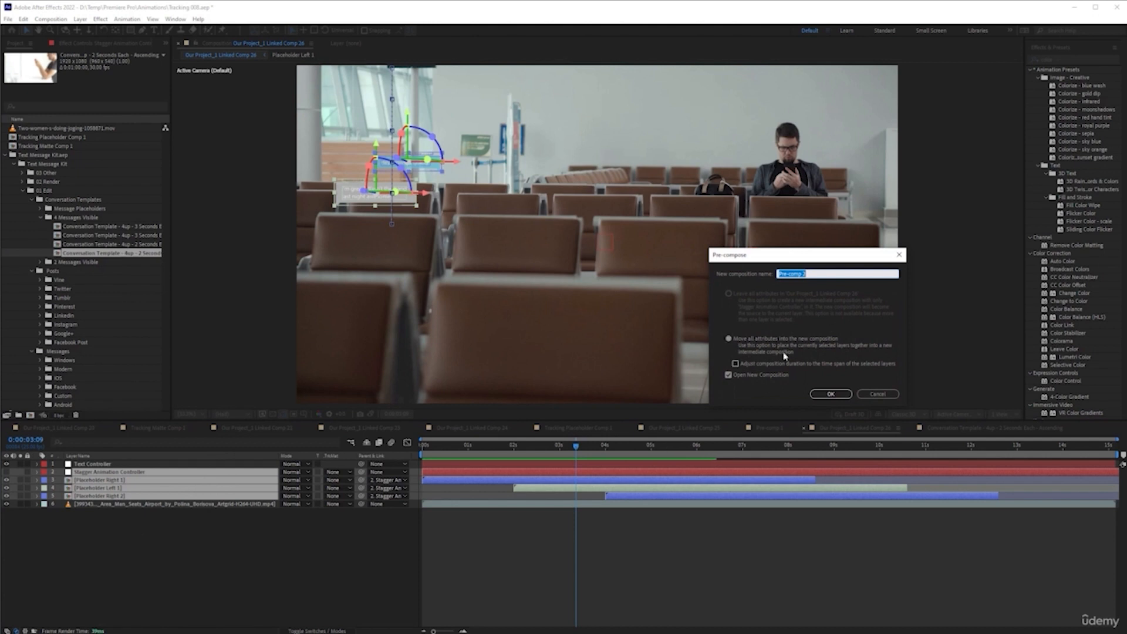
pyautogui.write('Text Messages')
pyautogui.press('Return')
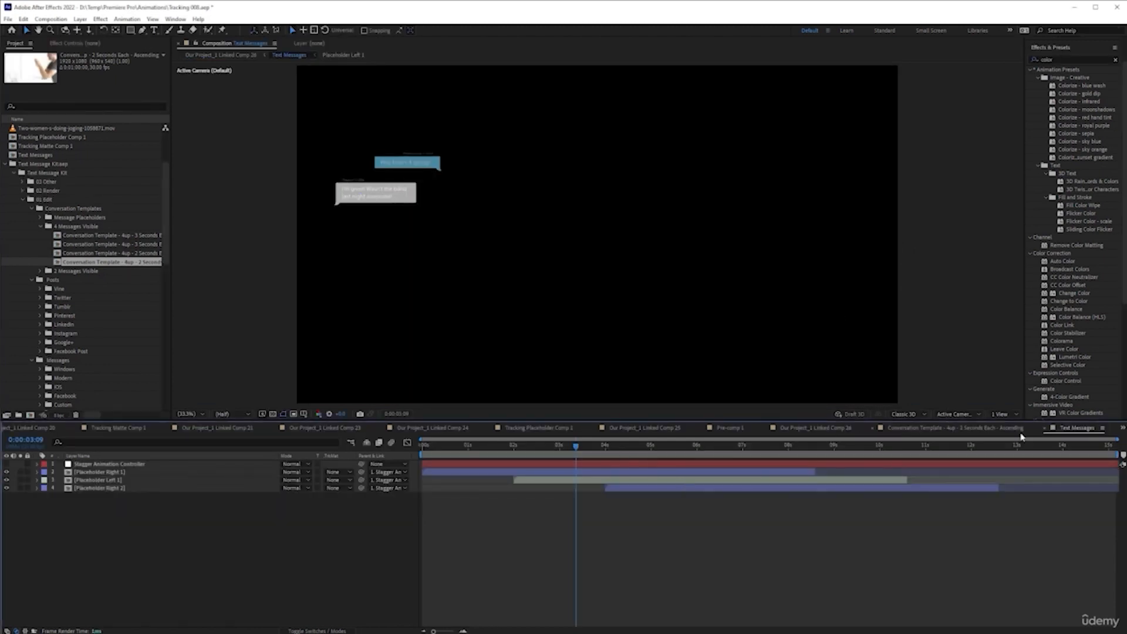
# Step: In Our Project_1 Linked Comp 26, parent Text Messages to Text Controller and move the null so the bubbles sit beside the seated man's head
pyautogui.click(982, 431)
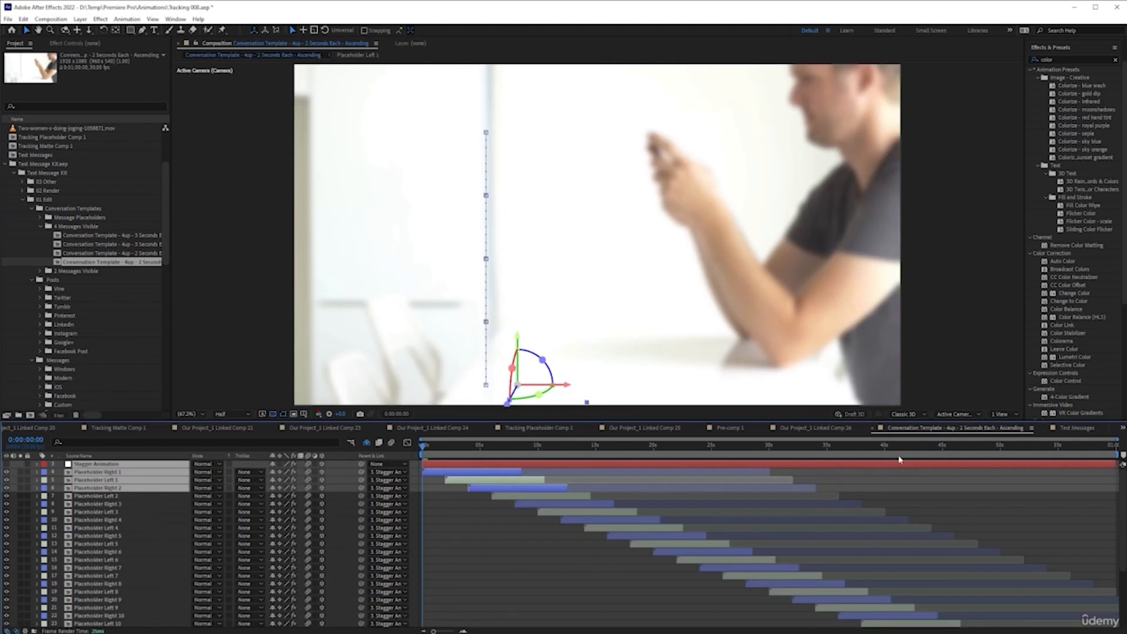
pyautogui.click(829, 431)
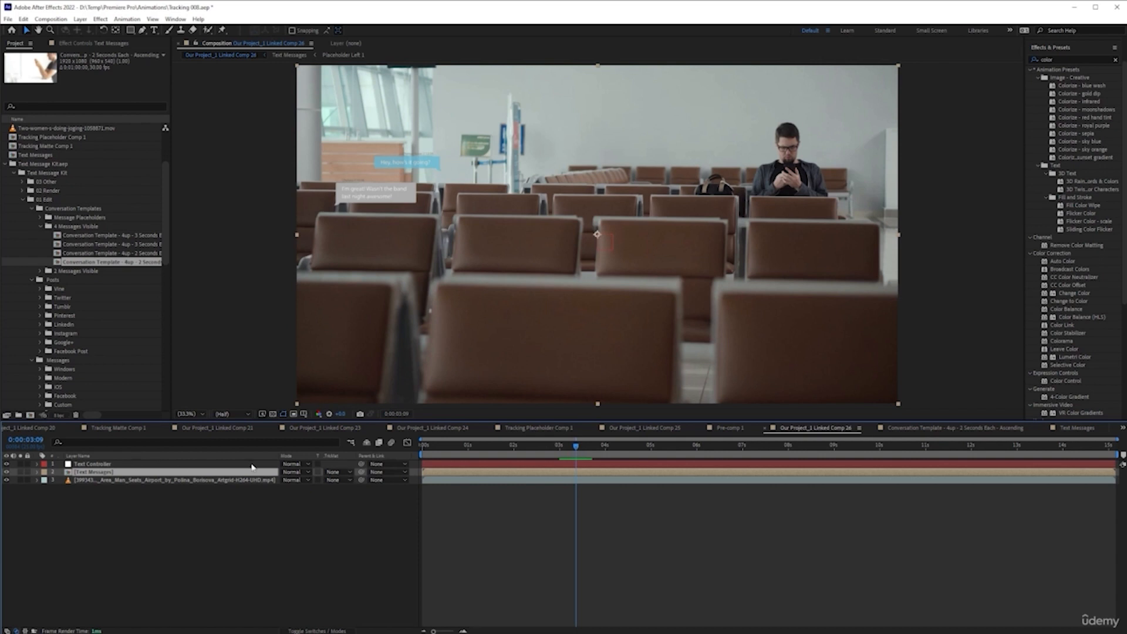
pyautogui.moveTo(361, 475); pyautogui.dragTo(108, 467)
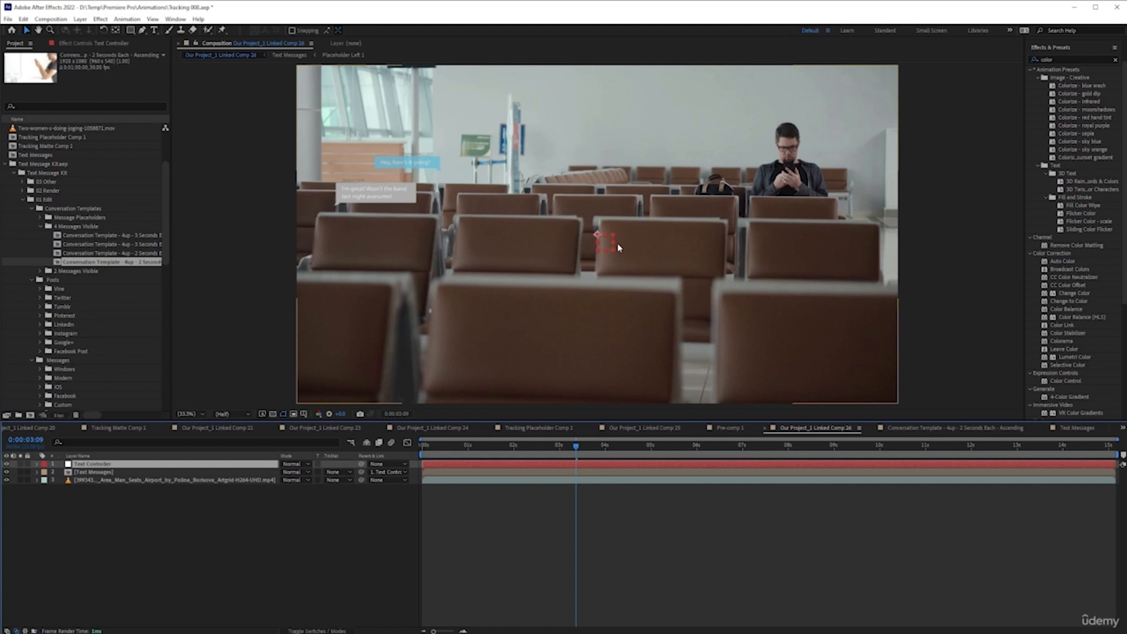
pyautogui.moveTo(614, 247); pyautogui.dragTo(919, 192)
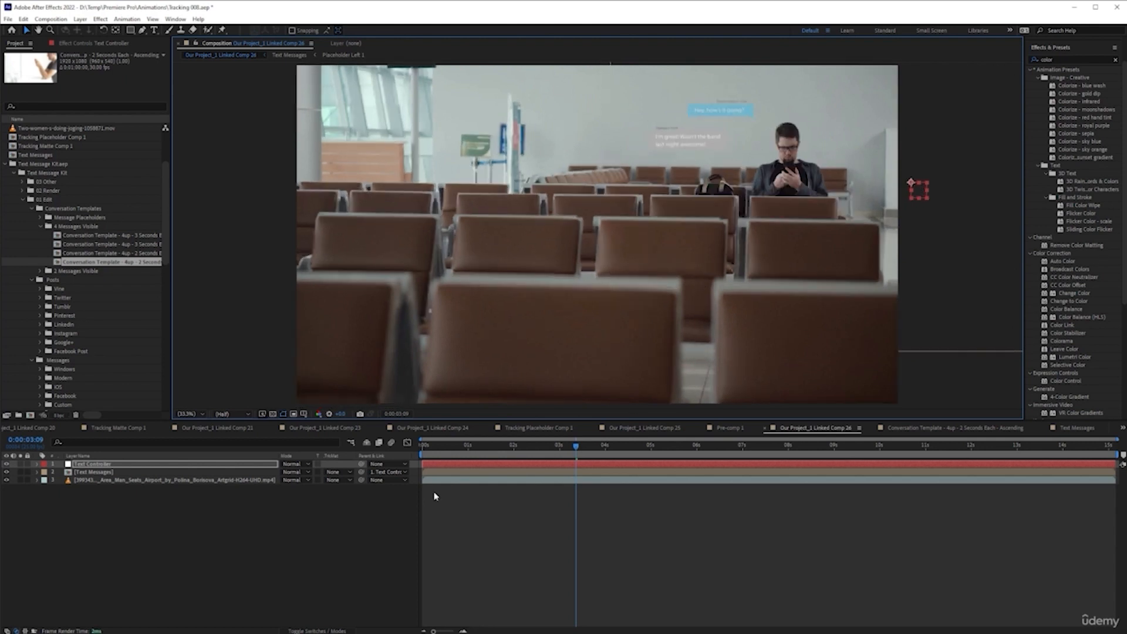
# Step: Preview the repositioned message bubbles over the airport footage from the start of the composition
pyautogui.press('Home')
pyautogui.click(507, 533)
pyautogui.press('space')
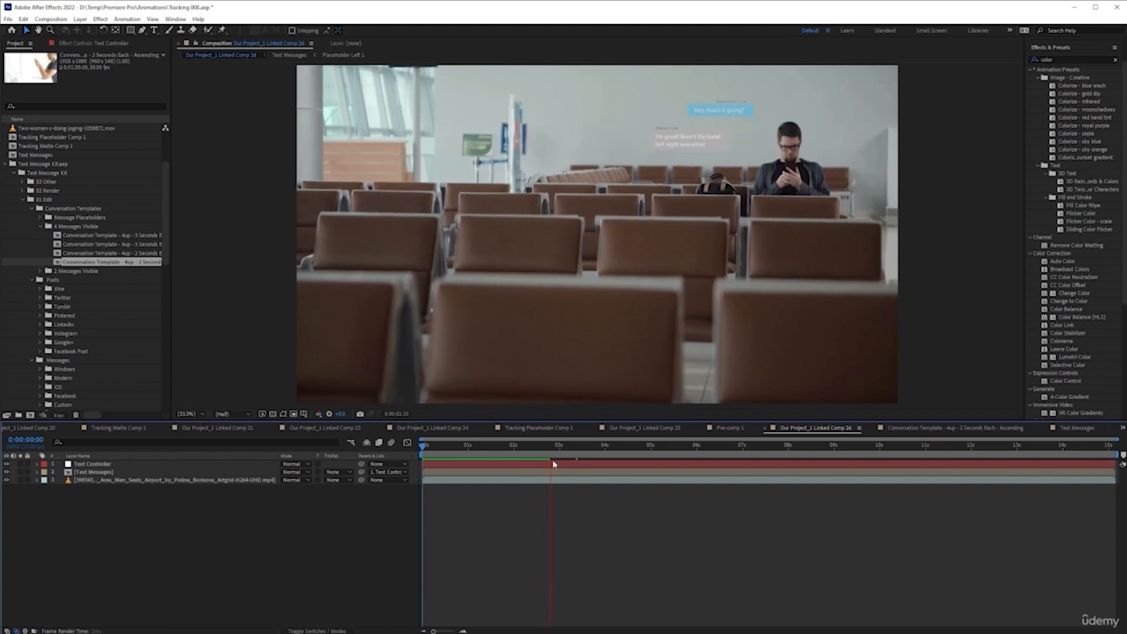
pyautogui.press('space')
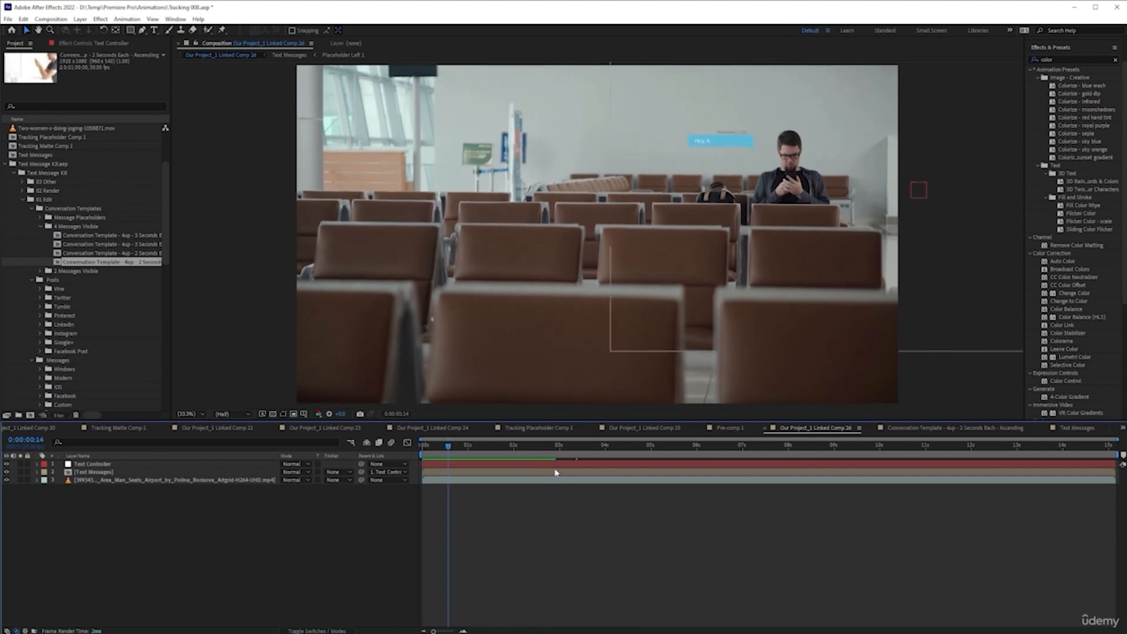
# Step: Open the Text Messages composition, view the blue bubble at 100% and set the playhead to 0:00:02:01
pyautogui.doubleClick(555, 474)
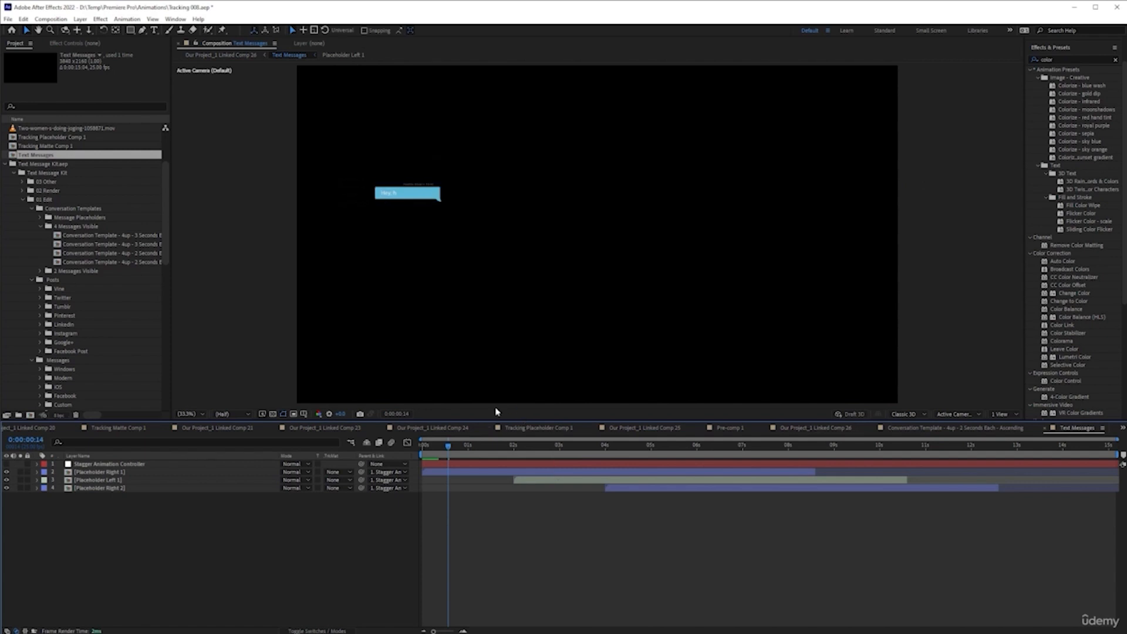
pyautogui.press('/')
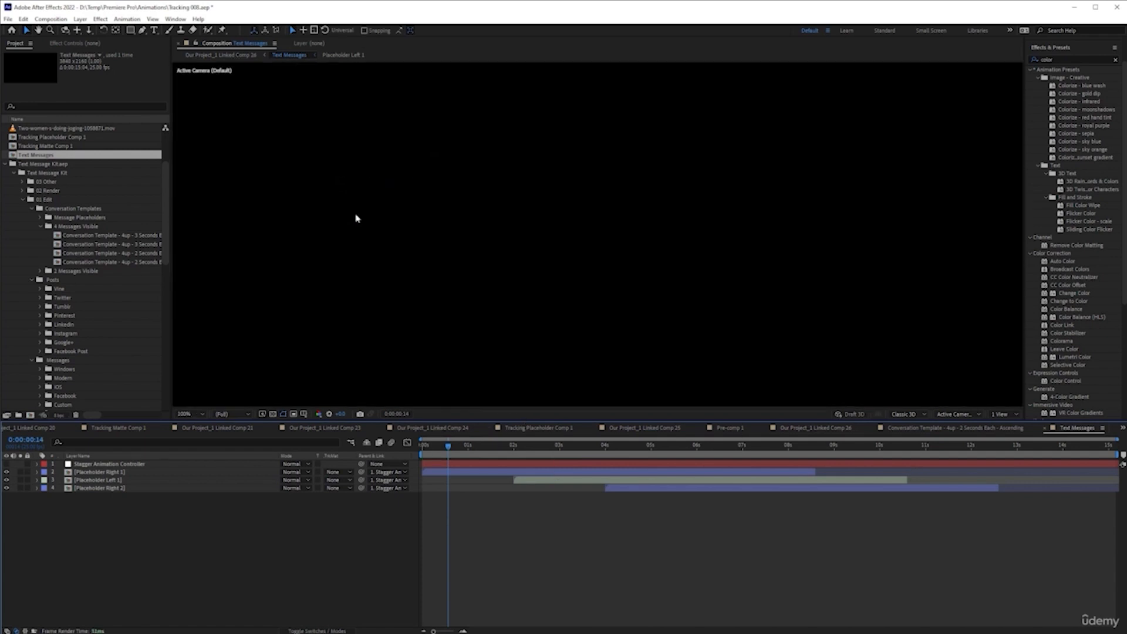
pyautogui.press('h')
pyautogui.moveTo(370, 264); pyautogui.dragTo(839, 374)
pyautogui.press('v')
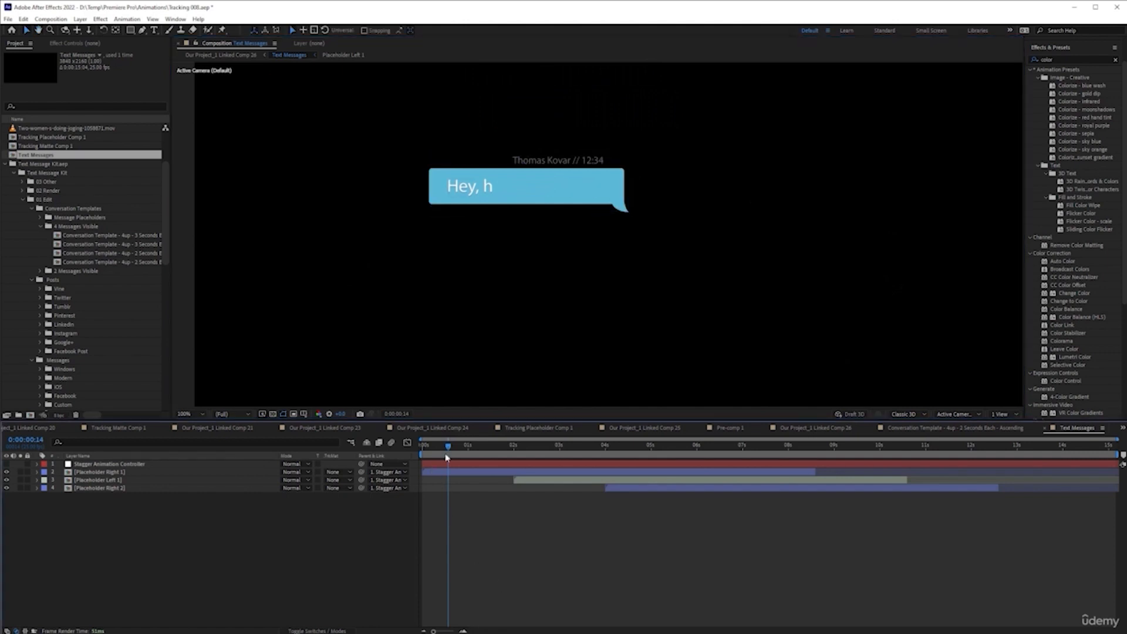
pyautogui.moveTo(449, 447); pyautogui.dragTo(516, 446)
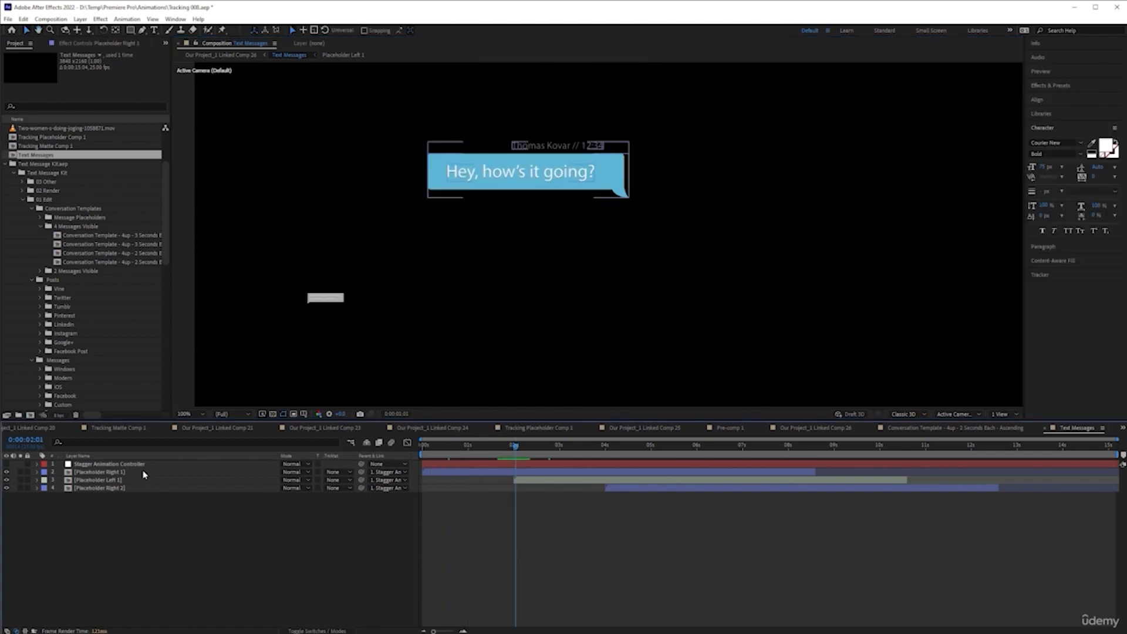
# Step: Open the Placeholder Right 1 composition at 0:00:05:25 and check the Read 12:35 layer by toggling its visibility
pyautogui.click(144, 473)
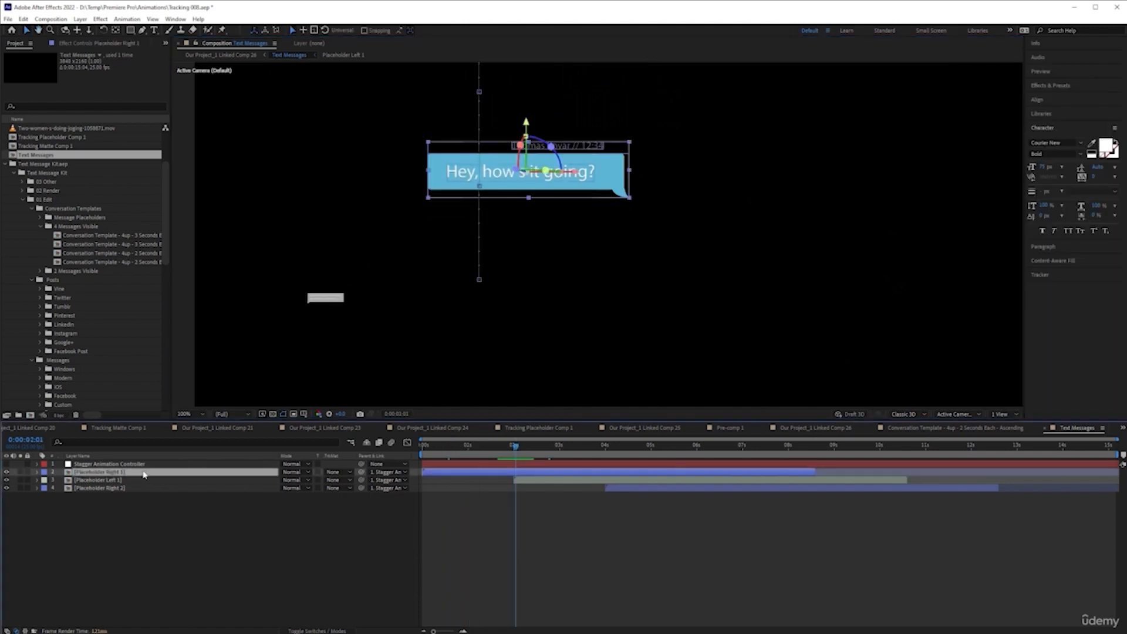
pyautogui.doubleClick(192, 473)
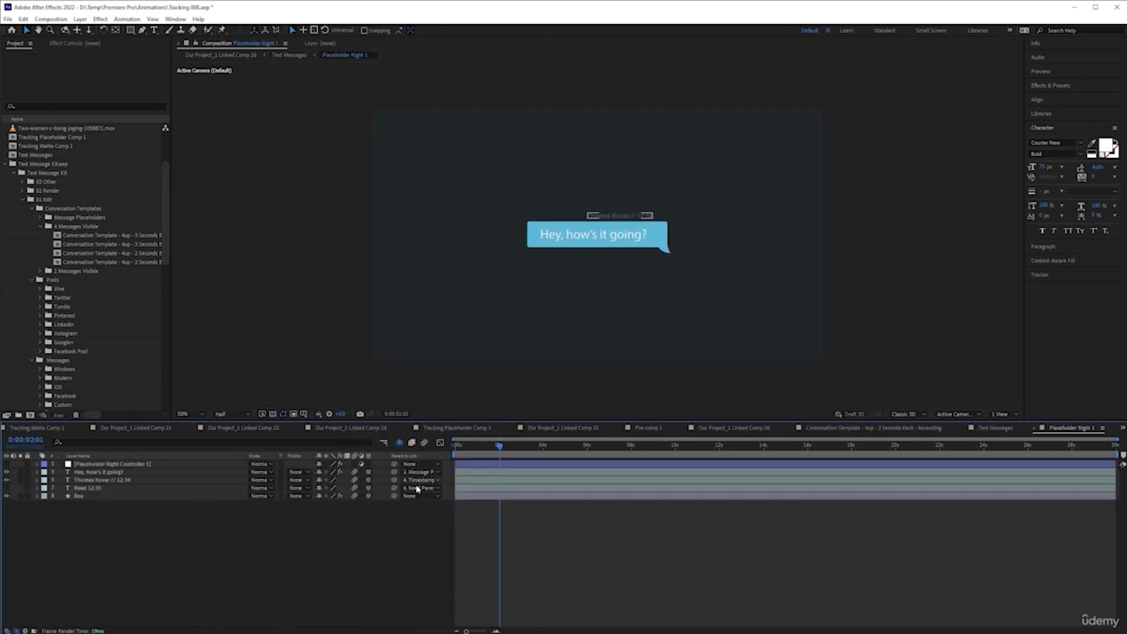
pyautogui.moveTo(489, 450); pyautogui.dragTo(584, 473)
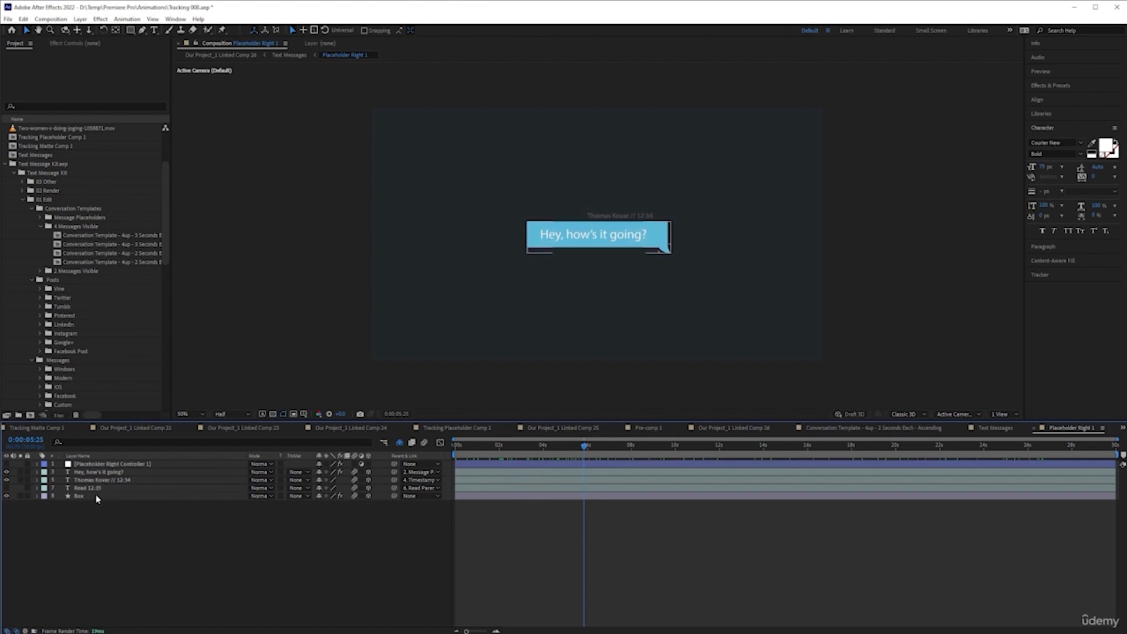
pyautogui.click(7, 487)
pyautogui.click(7, 487)
# Step: Open the "Hey, how's it going?" message text for editing with the Type tool and leave it without changes
pyautogui.click(141, 472)
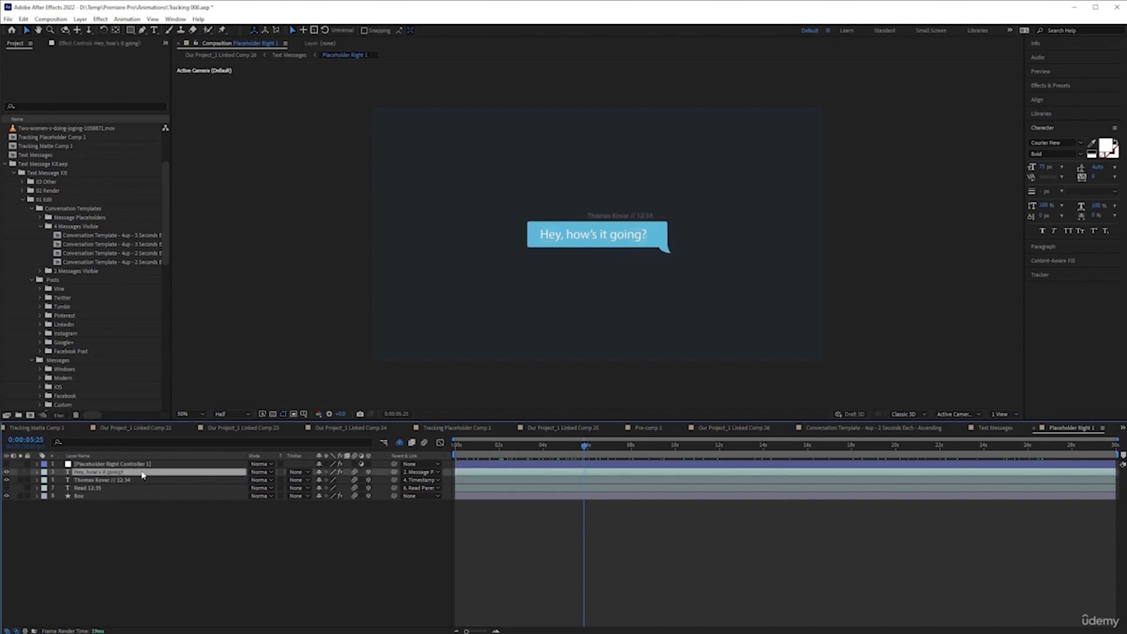
pyautogui.click(154, 30)
pyautogui.click(646, 254)
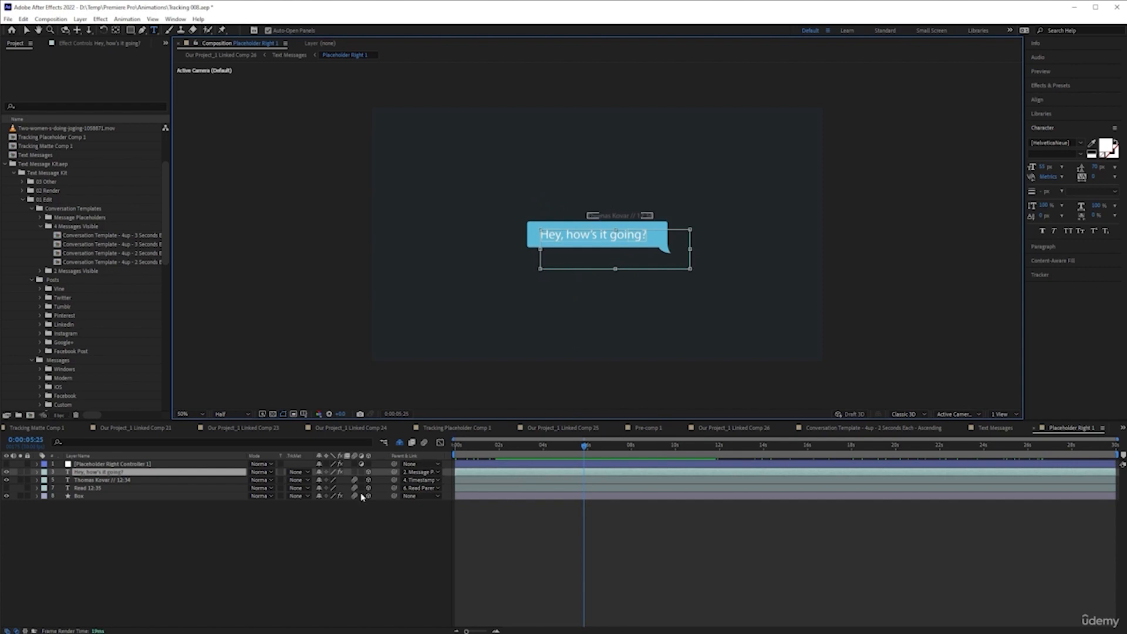
pyautogui.click(314, 536)
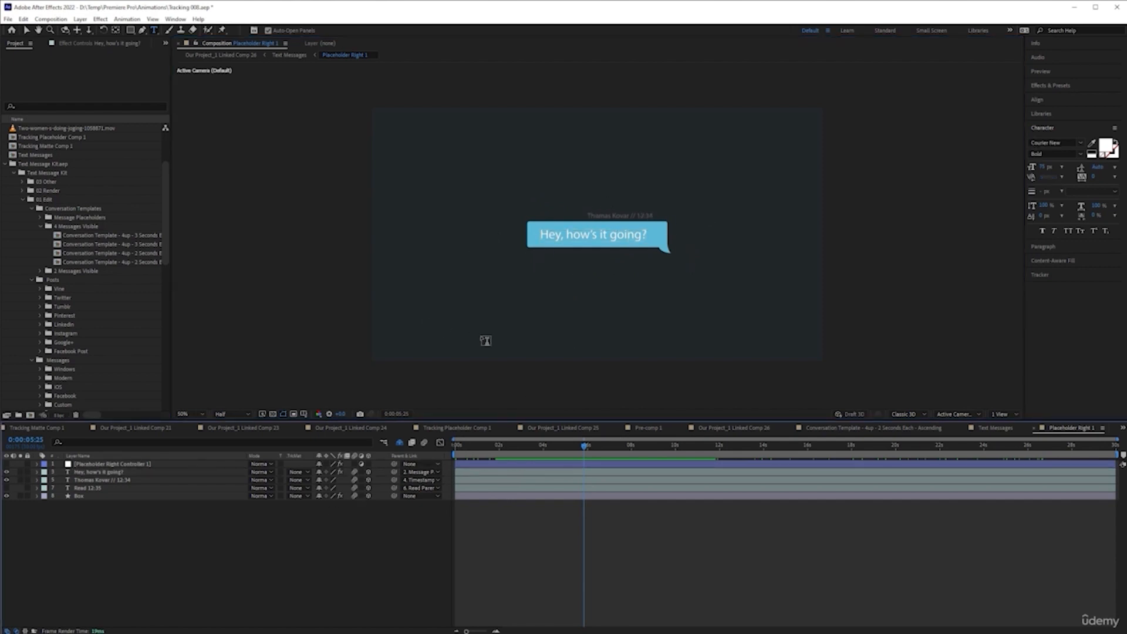
# Step: Replace the sender's full name in the timestamp line above the blue bubble, keeping the 12:34 time
pyautogui.click(613, 217)
pyautogui.click(613, 215)
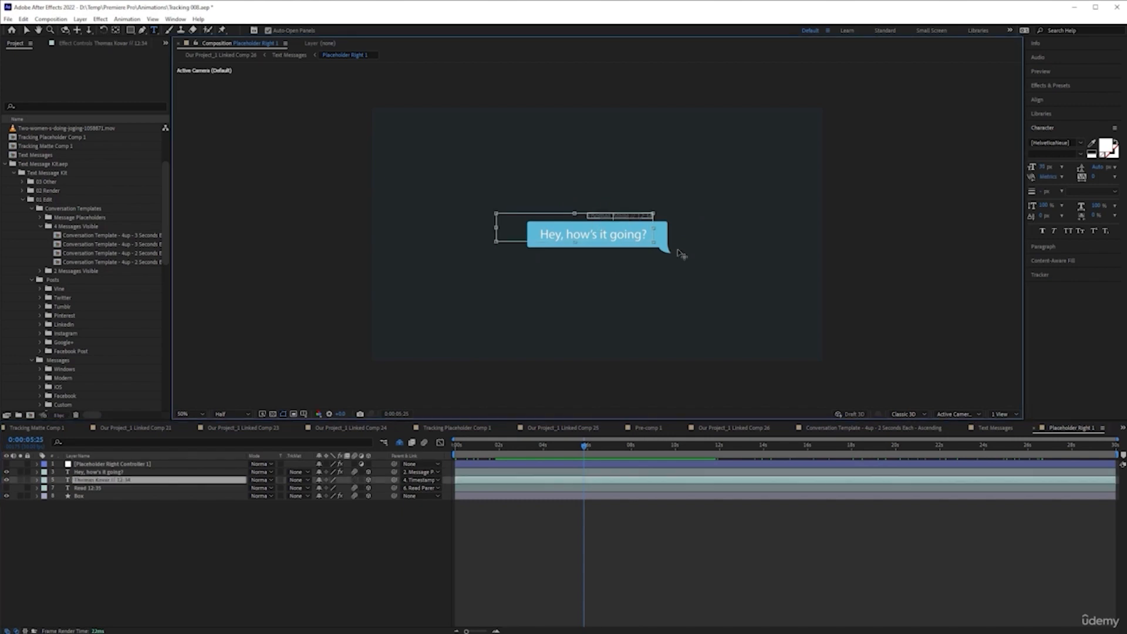
pyautogui.press('Home')
pyautogui.hotkey('ctrl', 'shift', 'Right')
pyautogui.hotkey('ctrl', 'shift', 'Right')
pyautogui.write('Clarke Kent')
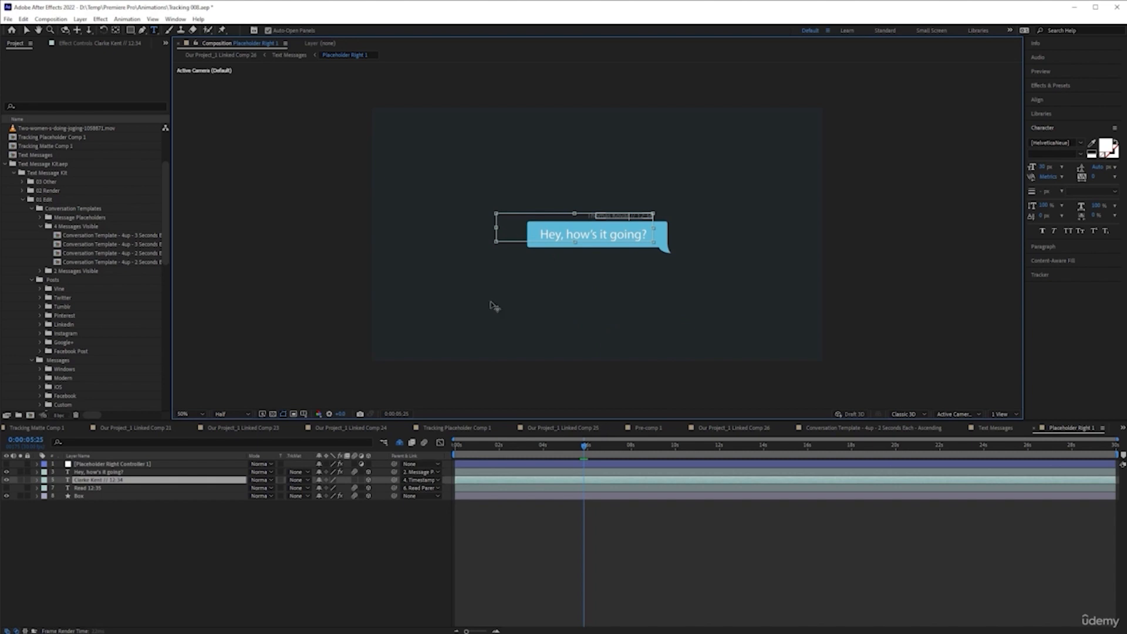
pyautogui.click(270, 539)
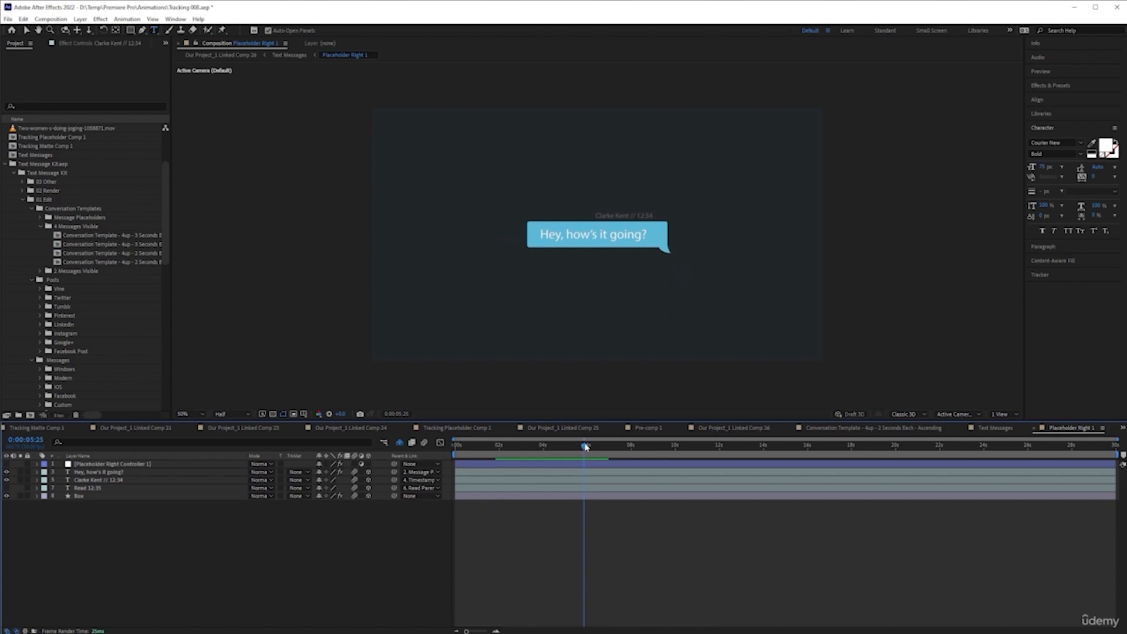
# Step: Preview the Placeholder Right 1 bubble animation from the start and return to the Text Messages composition
pyautogui.press('Home')
pyautogui.press('space')
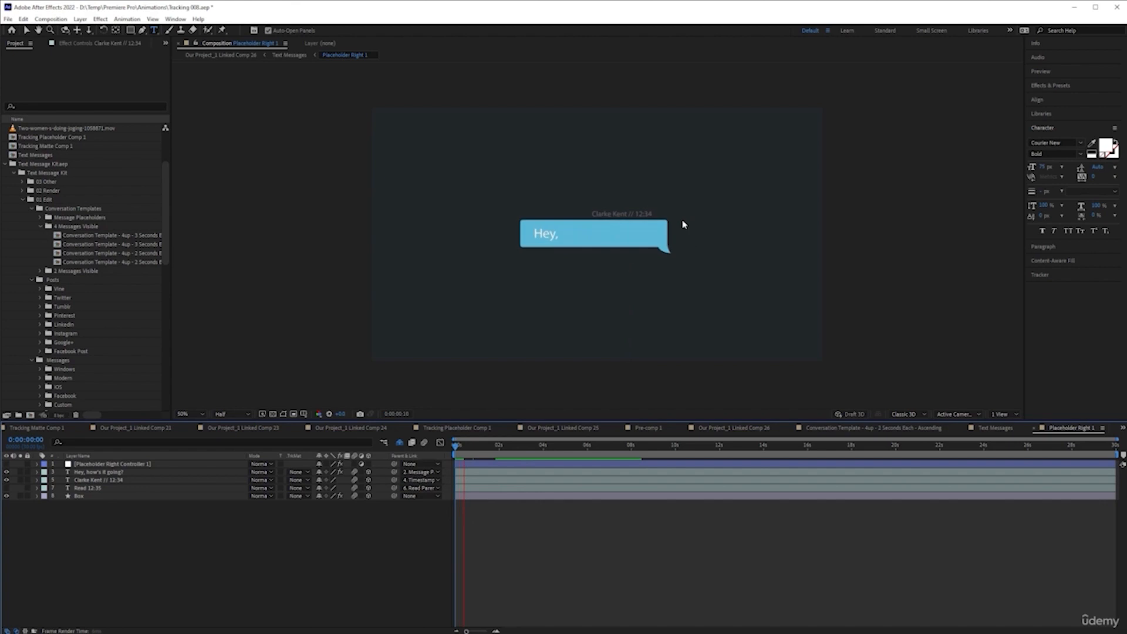
pyautogui.press('space')
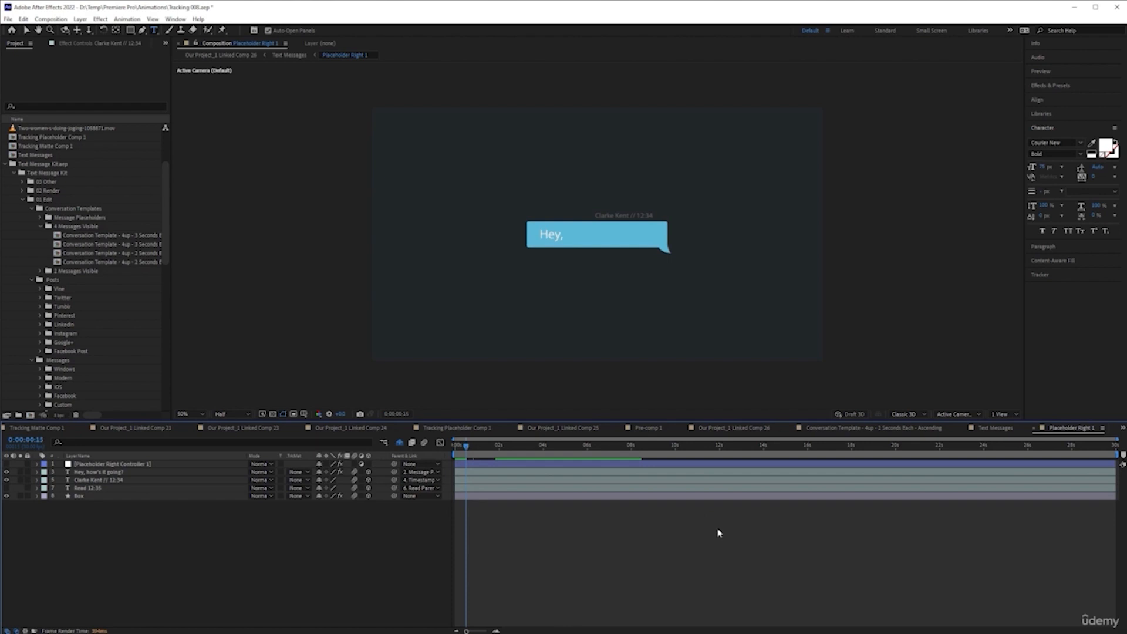
pyautogui.click(995, 427)
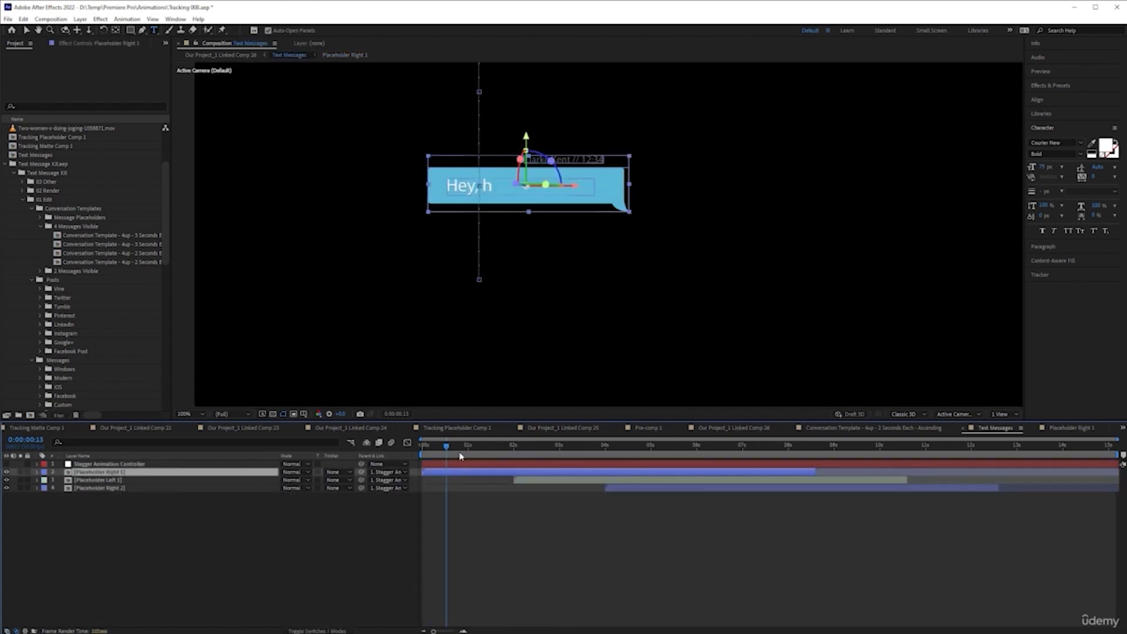
# Step: Scrub the Text Messages composition to 0:00:03:16 and check the Placeholder Right 1 bubble by toggling its visibility
pyautogui.moveTo(448, 448); pyautogui.dragTo(588, 447)
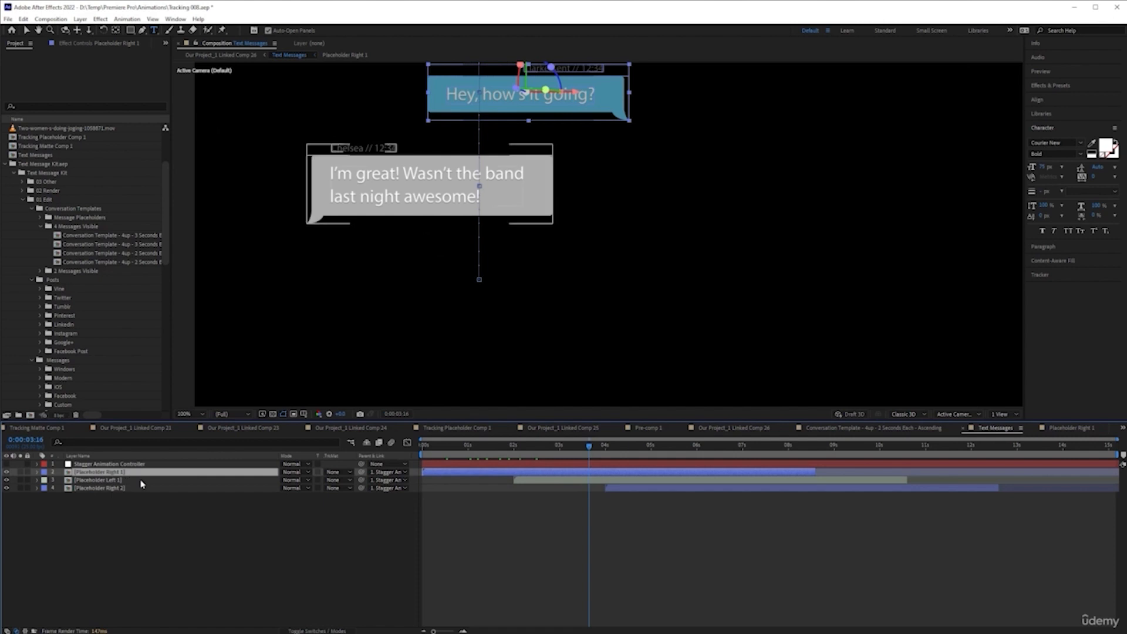
pyautogui.click(8, 473)
pyautogui.click(7, 472)
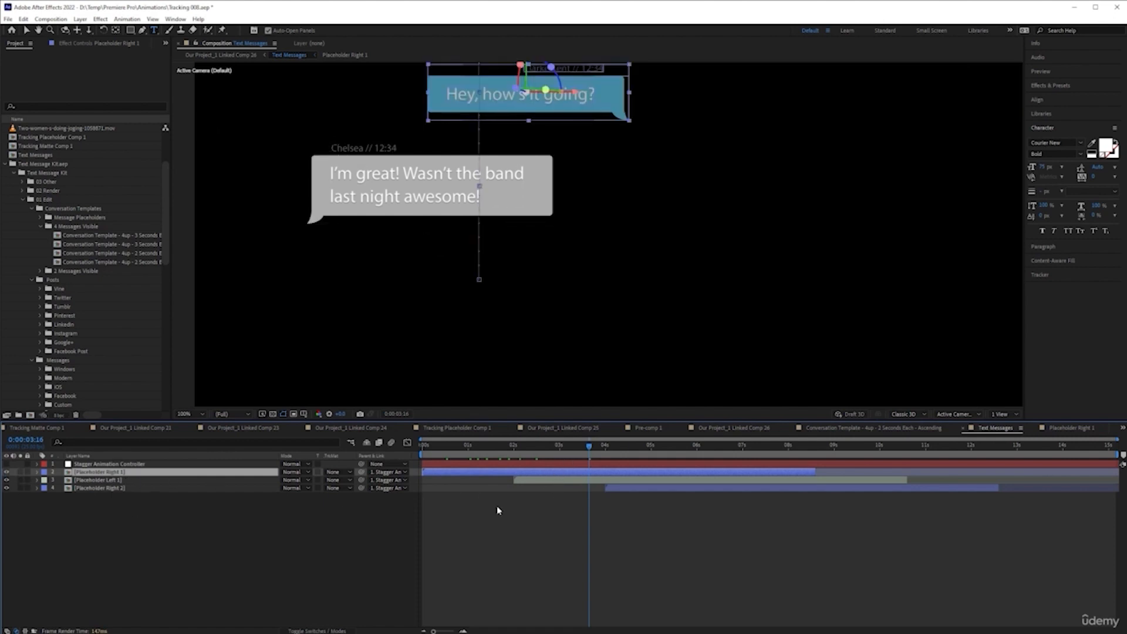
# Step: Open the Placeholder Left 1 composition and change the grey bubble's message to "I'm great! Have you boarded yet?"
pyautogui.click(534, 480)
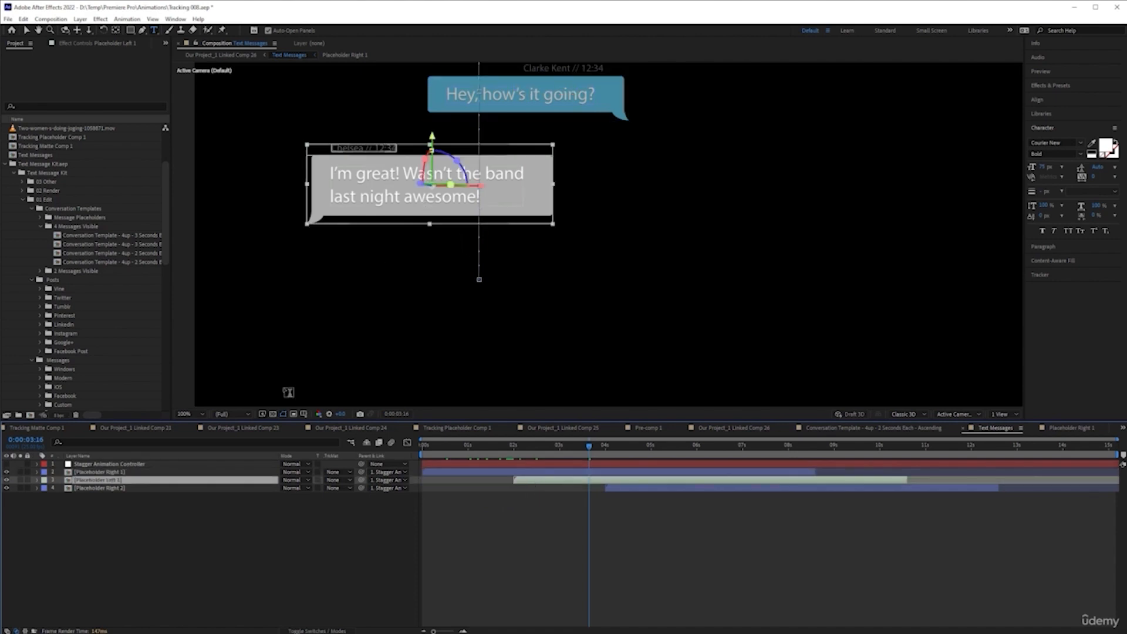
pyautogui.doubleClick(137, 480)
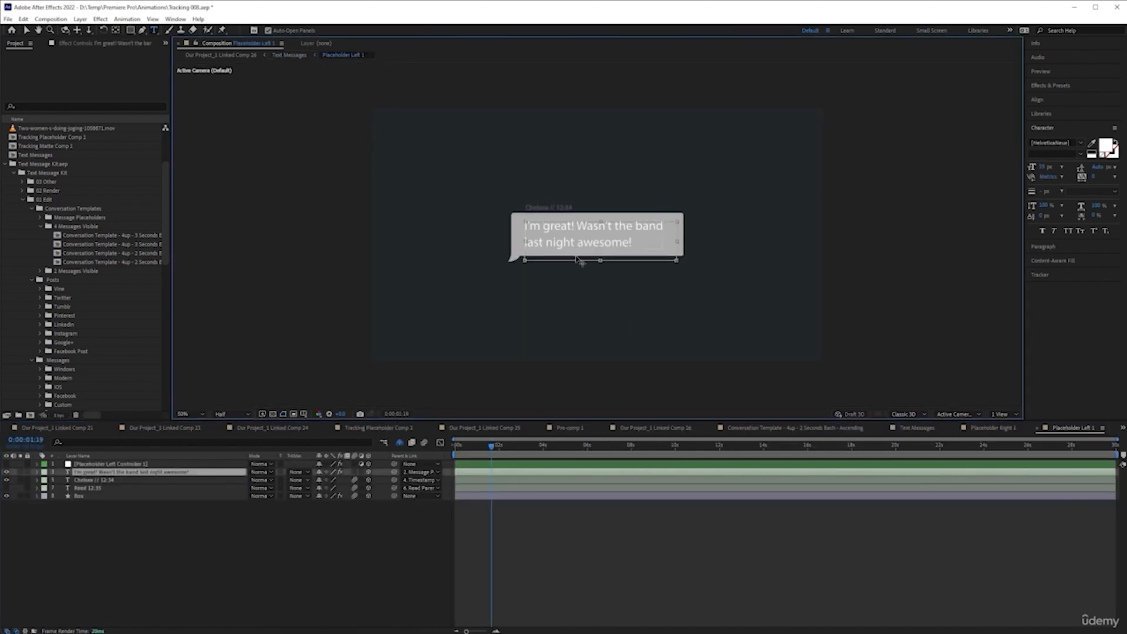
pyautogui.click(576, 256)
pyautogui.hotkey('ctrl', 'z')
pyautogui.hotkey('ctrl', 'z')
pyautogui.hotkey('ctrl', 'z')
pyautogui.hotkey('ctrl', 'z')
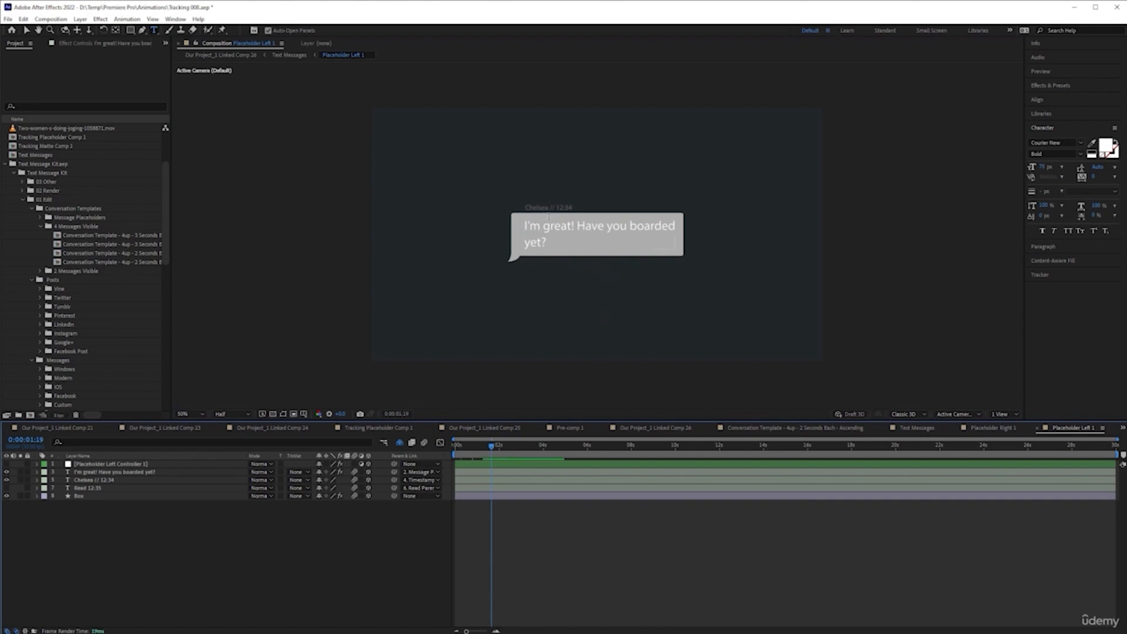
# Step: Replace the sender's name above the grey bubble, keeping the 12:34 time, and return to the Text Messages composition
pyautogui.click(597, 231)
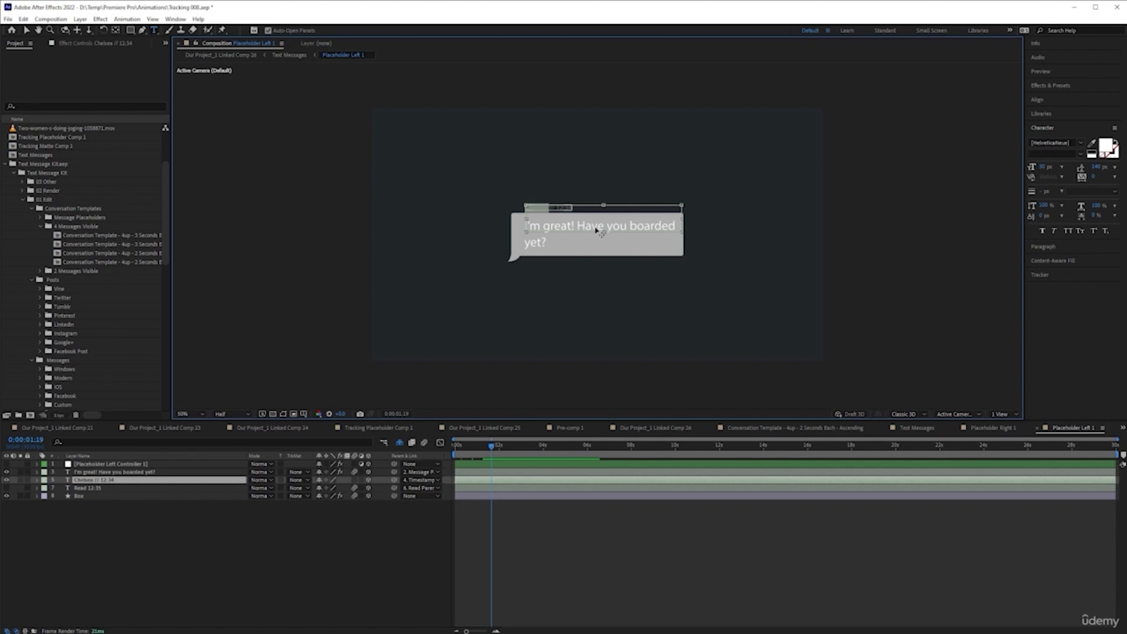
pyautogui.write('Lois')
pyautogui.click(326, 558)
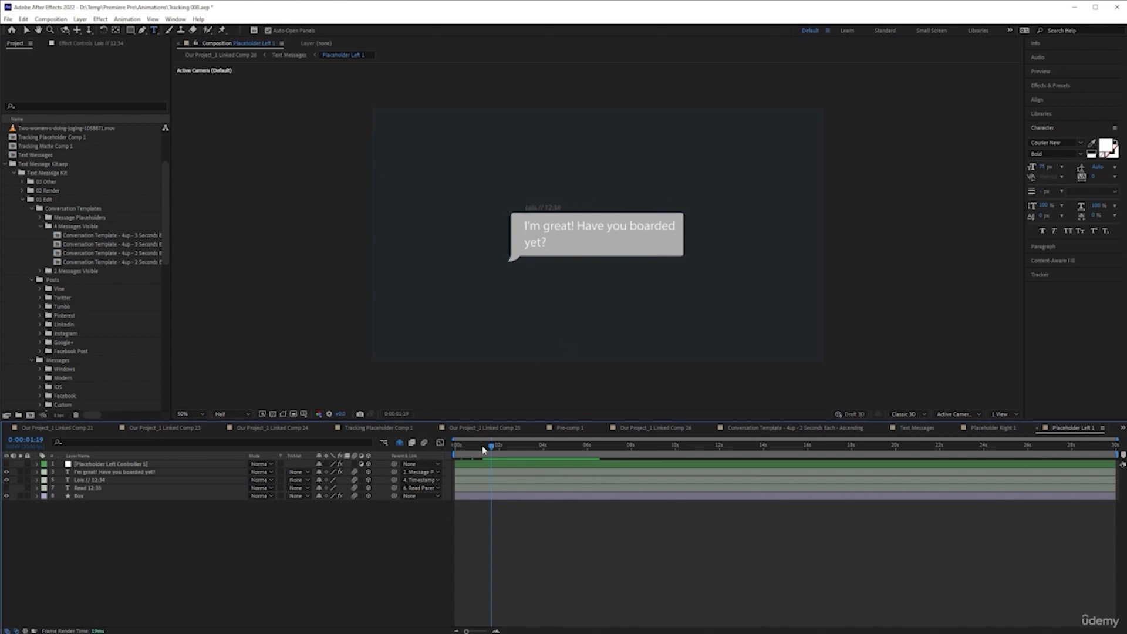
pyautogui.moveTo(493, 449); pyautogui.dragTo(658, 470)
pyautogui.click(918, 430)
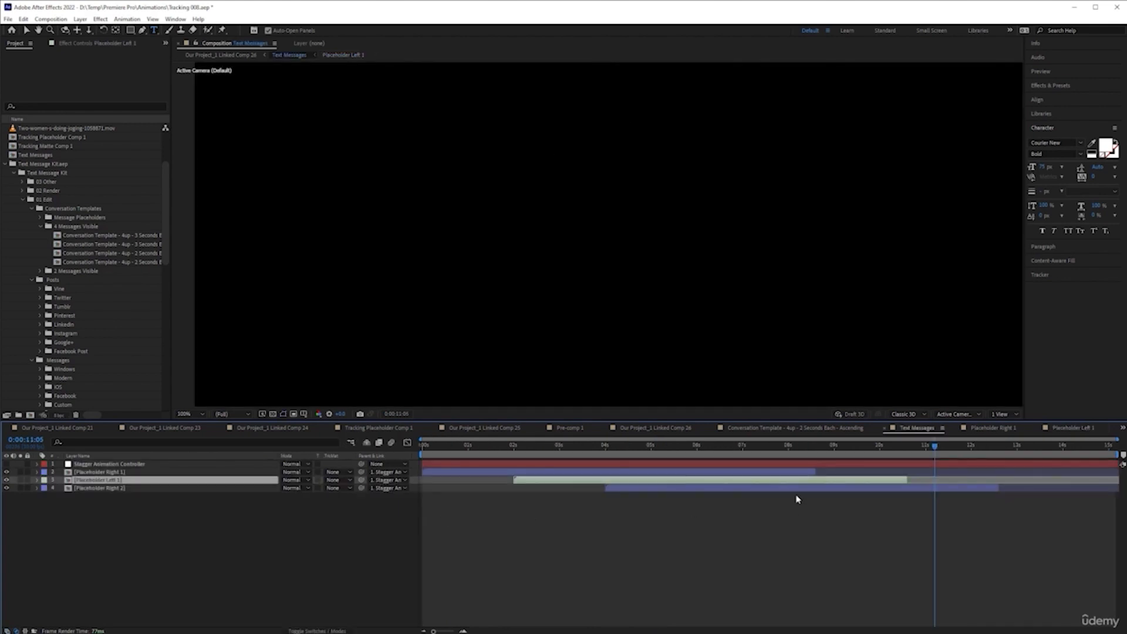
# Step: Open the Placeholder Right 2 composition and replace the sender's full name above the blue bubble, keeping the 12:34 time and correcting the spelling
pyautogui.doubleClick(779, 489)
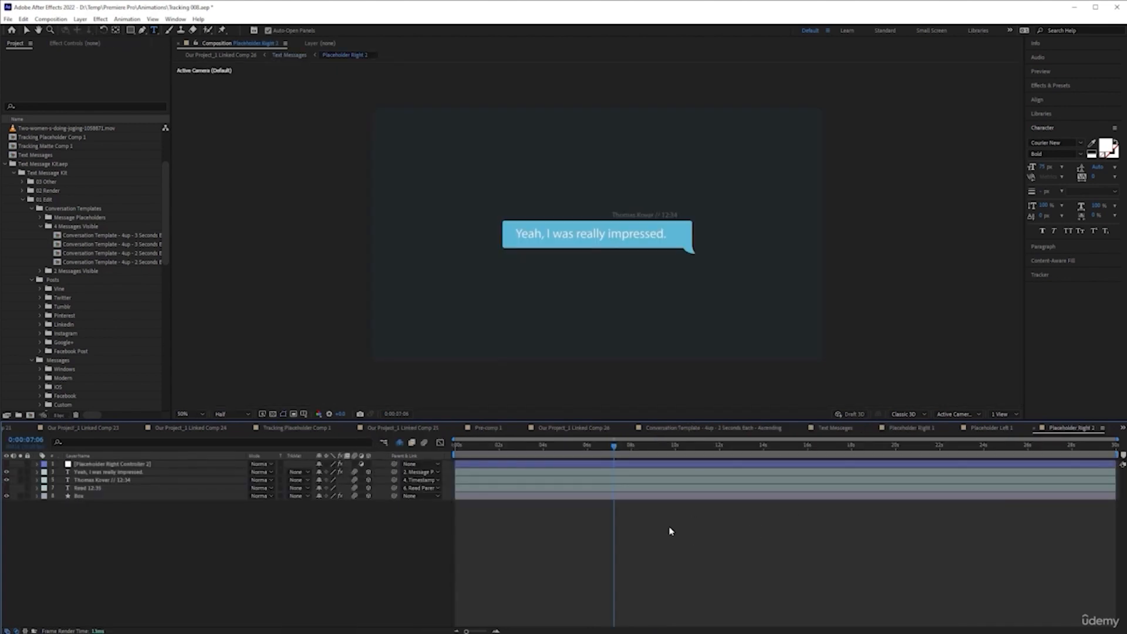
pyautogui.moveTo(614, 447)
pyautogui.mouseDown()
pyautogui.moveTo(650, 446)
pyautogui.moveTo(630, 446)
pyautogui.mouseUp()
pyautogui.click(620, 216)
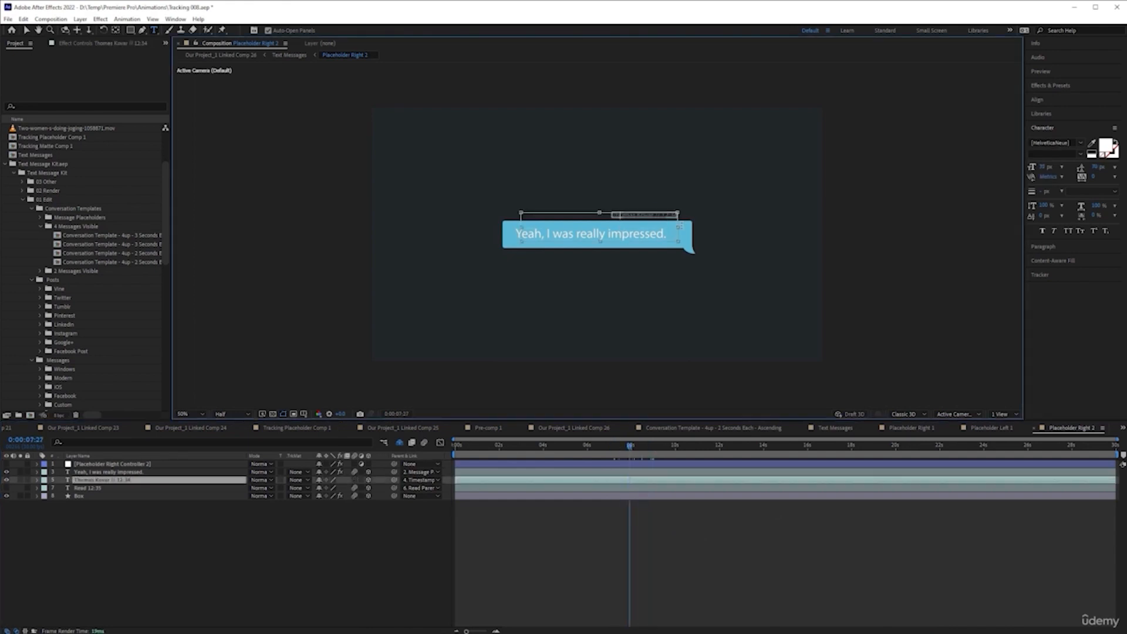
pyautogui.hotkey('ctrl', 'shift', 'Right')
pyautogui.hotkey('ctrl', 'shift', 'Right')
pyautogui.write('Clark  Kent')
pyautogui.click(309, 570)
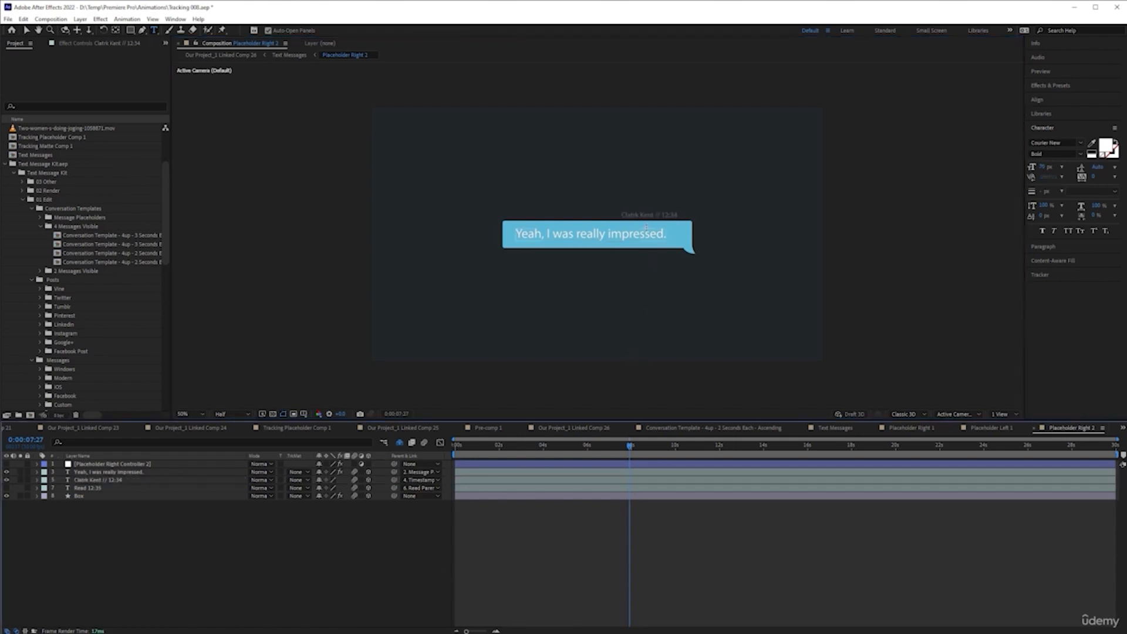
pyautogui.click(645, 214)
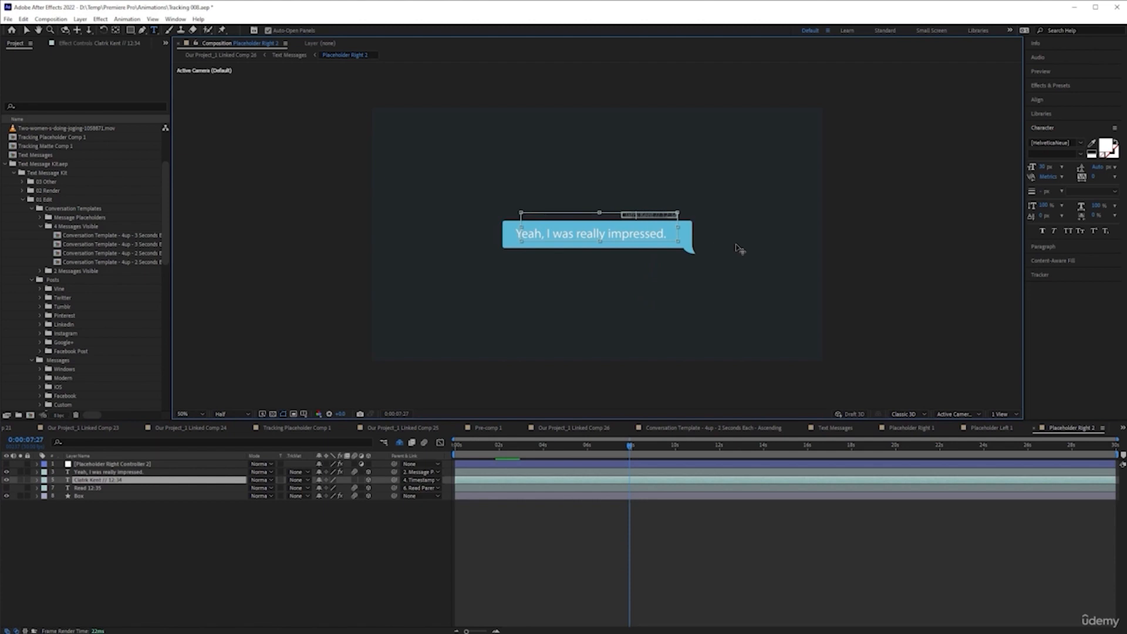
pyautogui.click(294, 565)
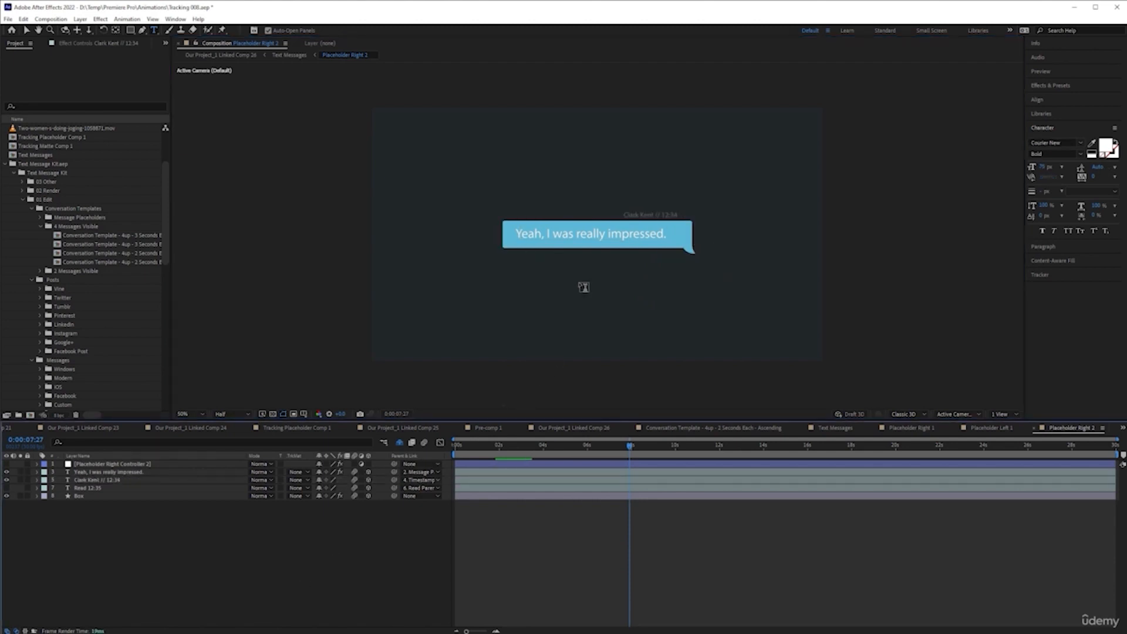
# Step: Replace the "Yeah, I was really impressed." message with "Flight delayed. Stuch here again!"
pyautogui.click(565, 234)
pyautogui.hotkey('ctrl', 'a')
pyautogui.press('Delete')
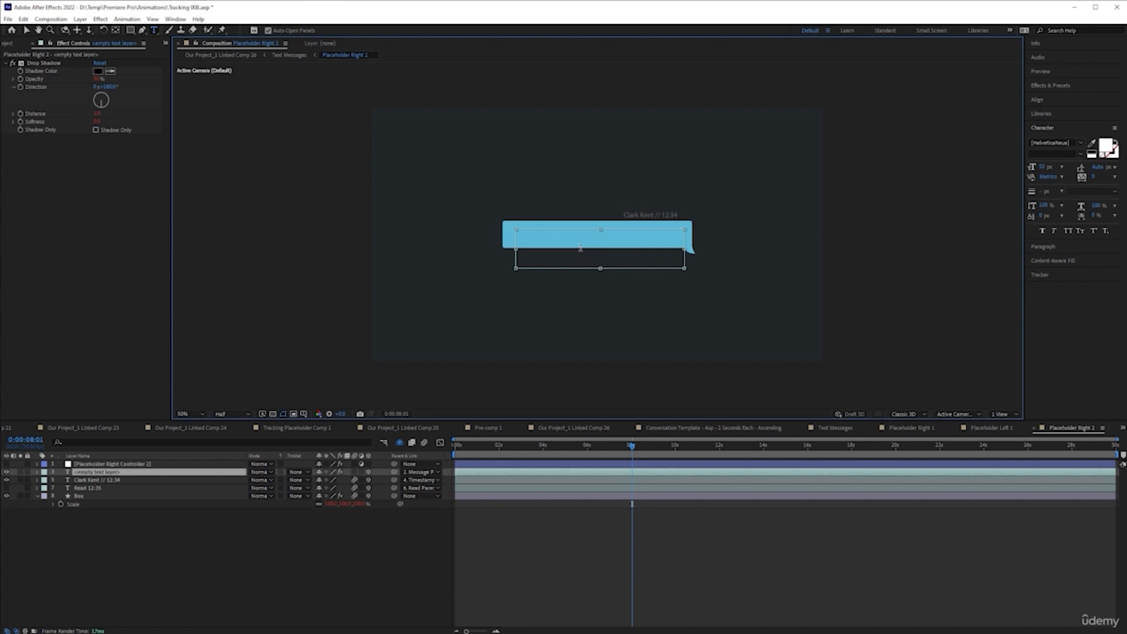
pyautogui.write('Flight delayed. Stuck here again!')
pyautogui.click(342, 597)
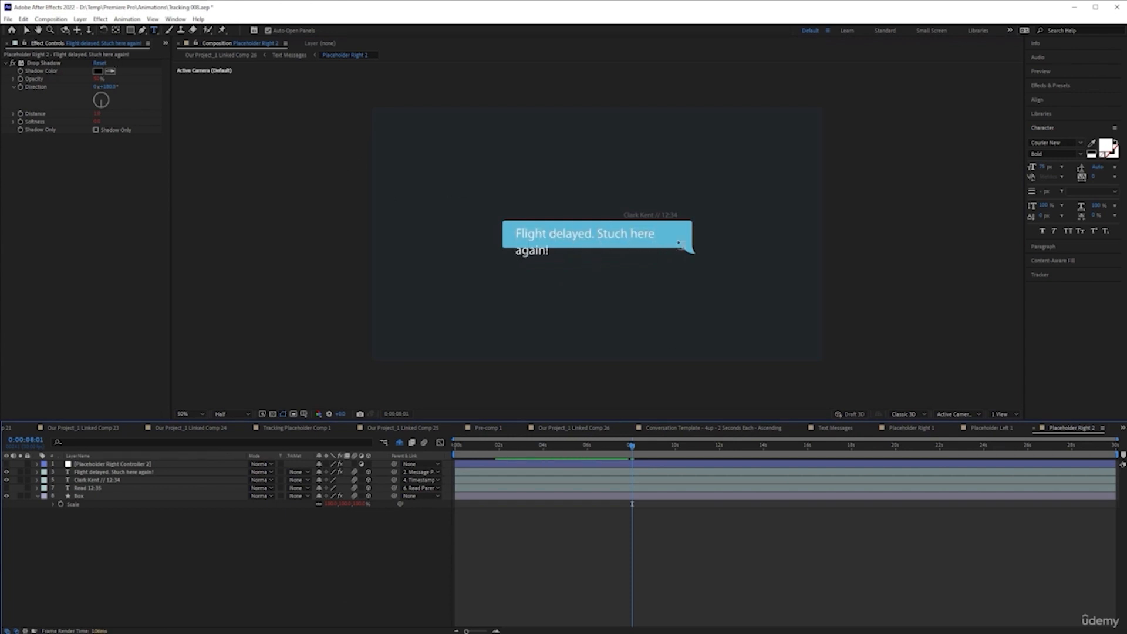
# Step: Try to widen the message by stretching its text layer, and undo the scaling
pyautogui.press('v')
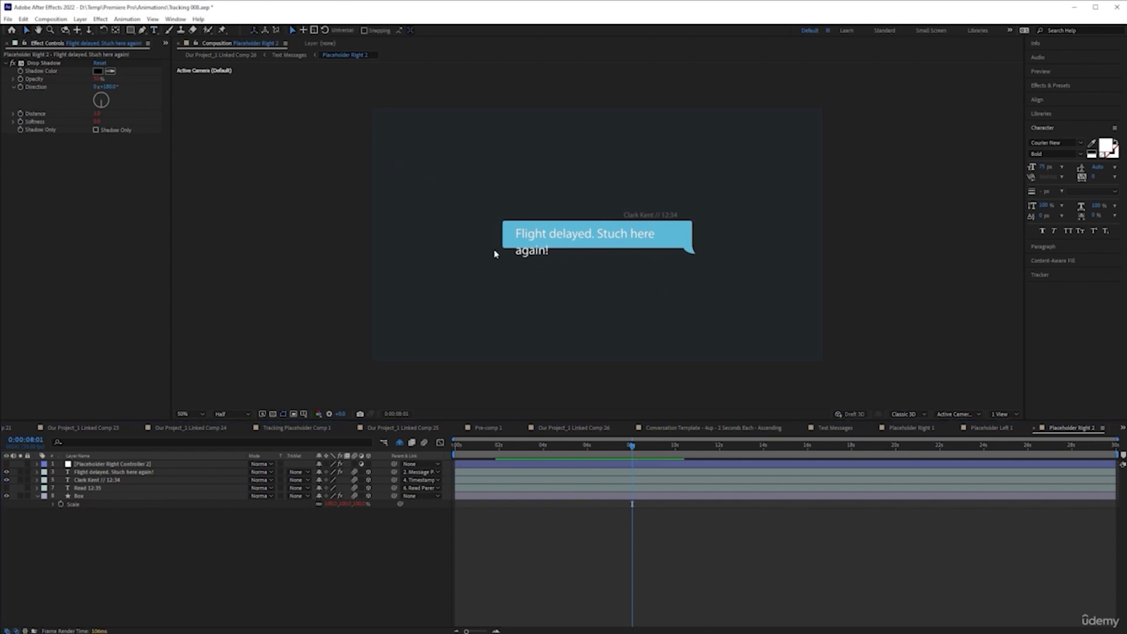
pyautogui.click(528, 247)
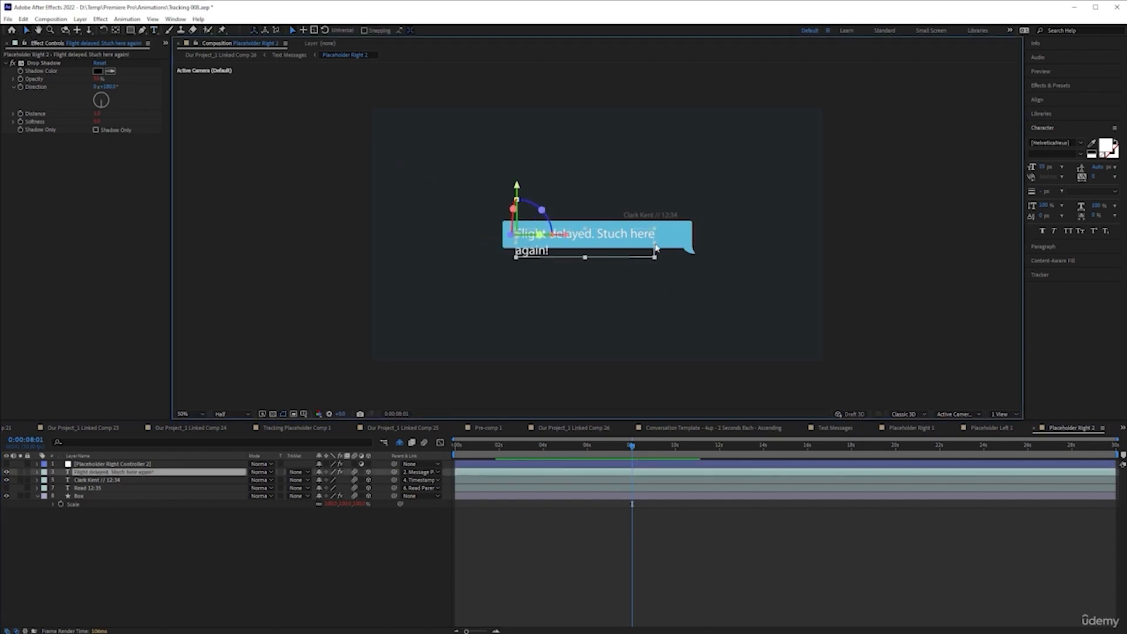
pyautogui.moveTo(656, 248); pyautogui.dragTo(672, 244)
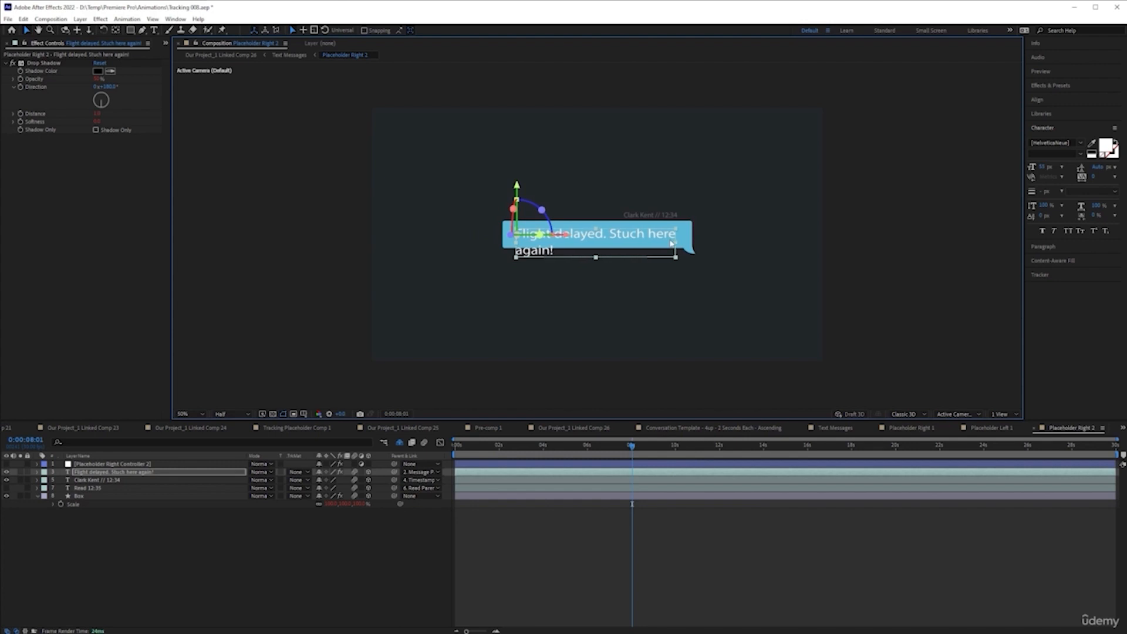
pyautogui.hotkey('ctrl', 'z')
# Step: Widen the message's paragraph text box with the Type tool so the sentence fits on one line
pyautogui.click(155, 30)
pyautogui.click(634, 233)
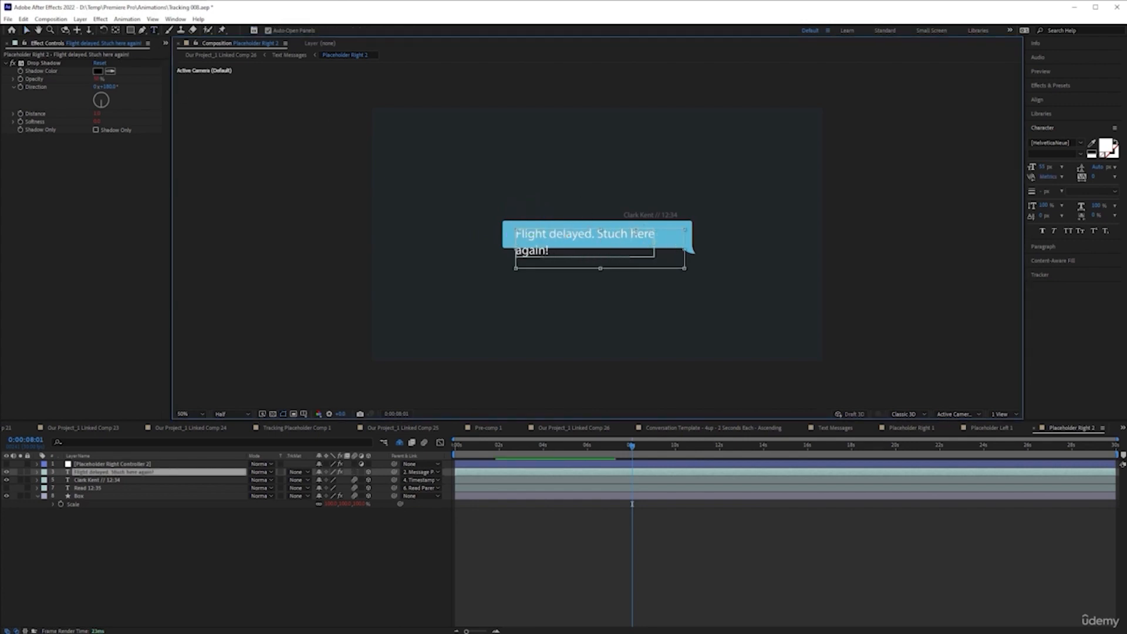
pyautogui.moveTo(684, 249); pyautogui.dragTo(695, 249)
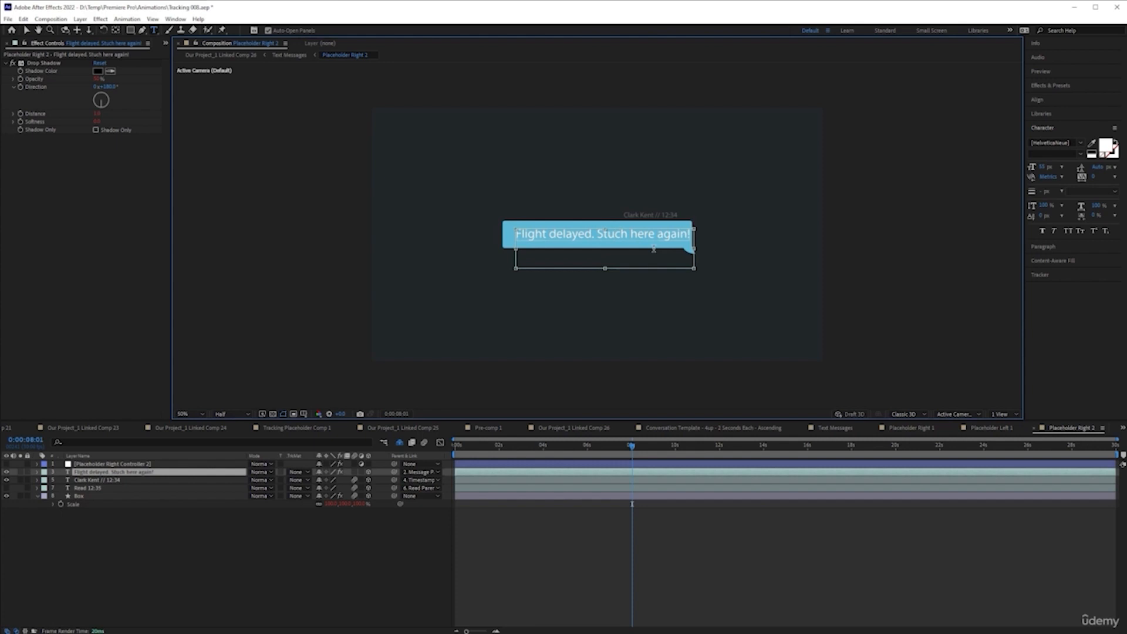
# Step: Correct "Stuch" to "Stuck" in the flight message and shift the text slightly to centre it in the blue bubble
pyautogui.click(26, 30)
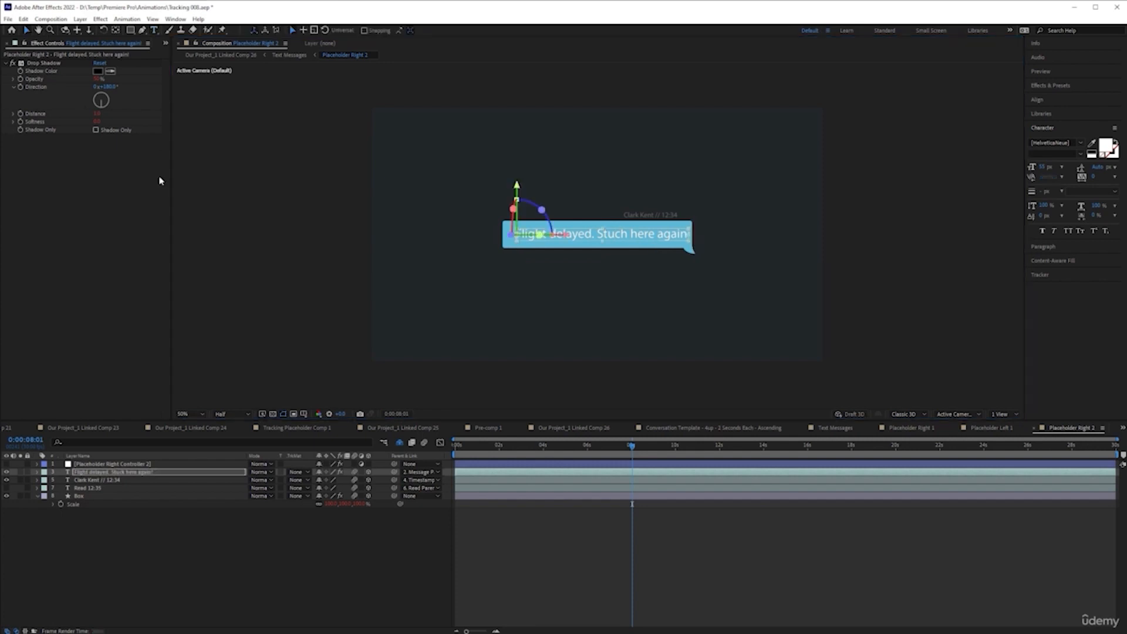
pyautogui.click(618, 243)
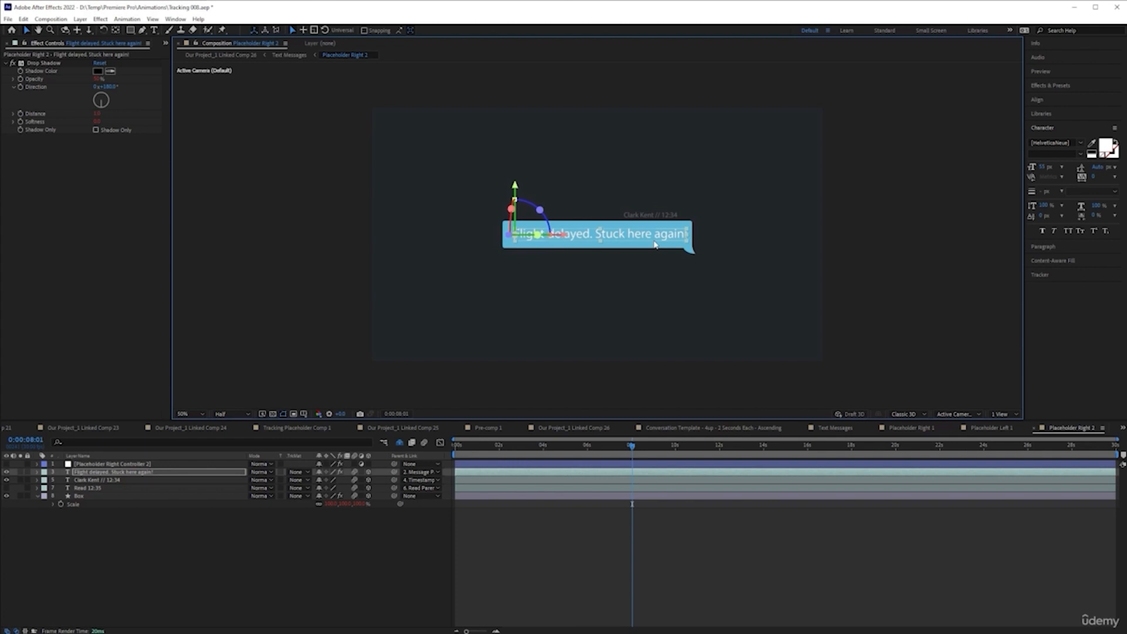
pyautogui.click(555, 546)
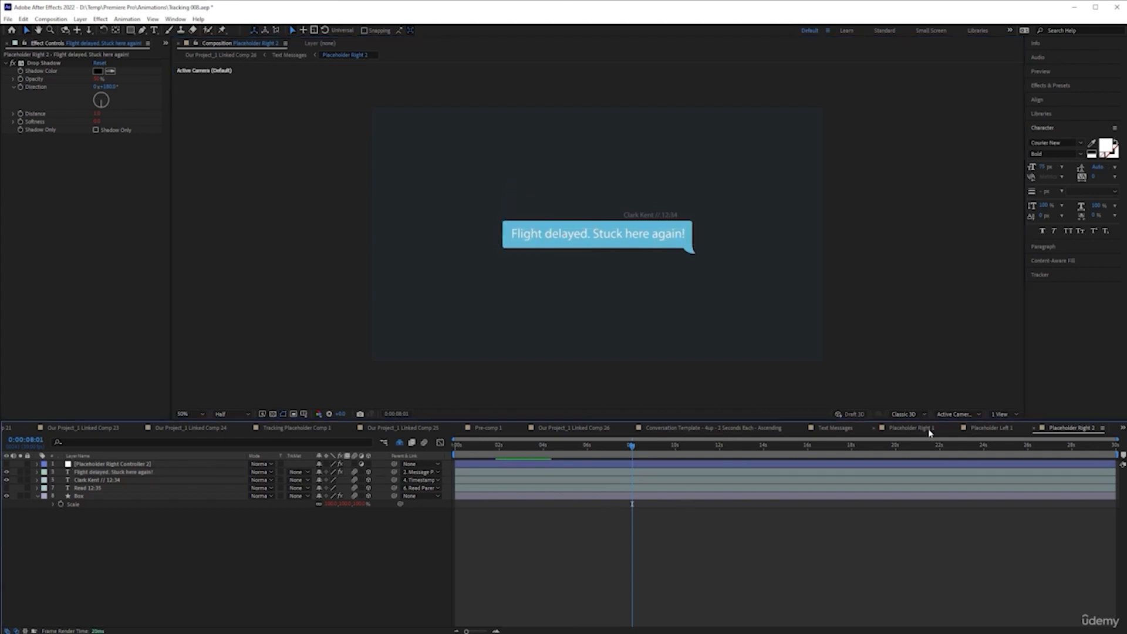
# Step: Preview the customised bubble animation in the Text Messages composition and save the project
pyautogui.click(835, 428)
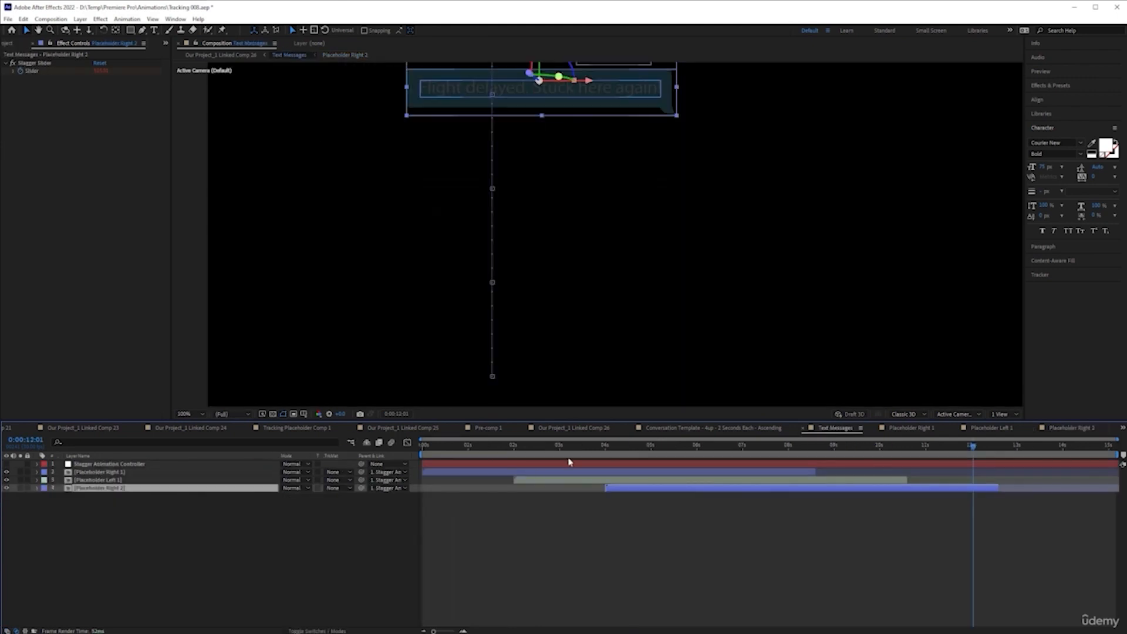
pyautogui.click(191, 414)
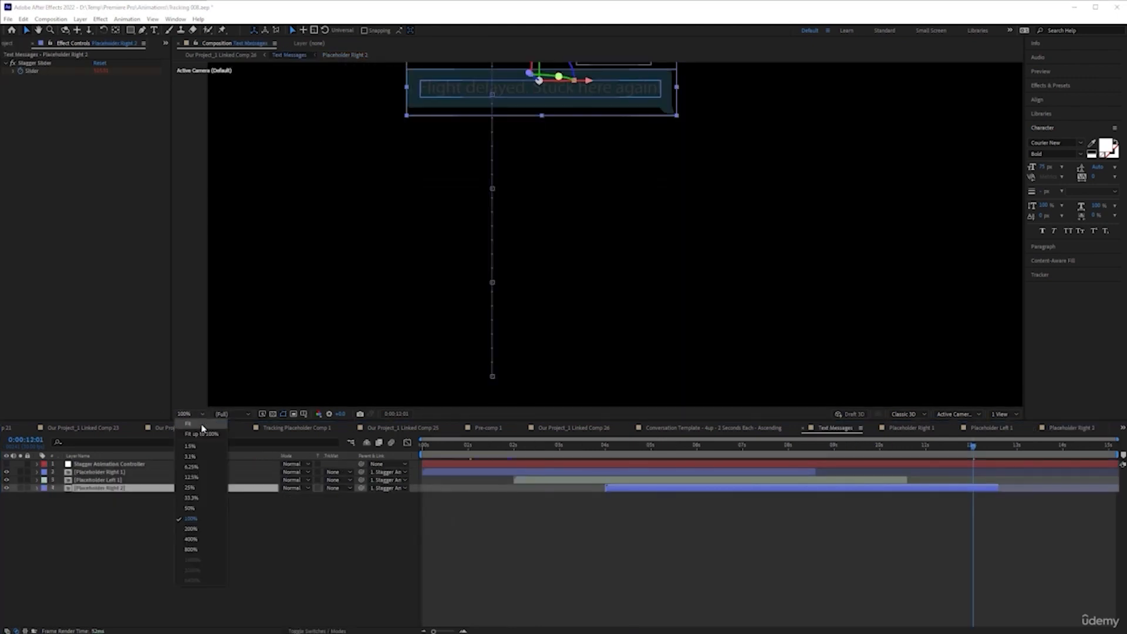
pyautogui.click(190, 481)
pyautogui.press('/')
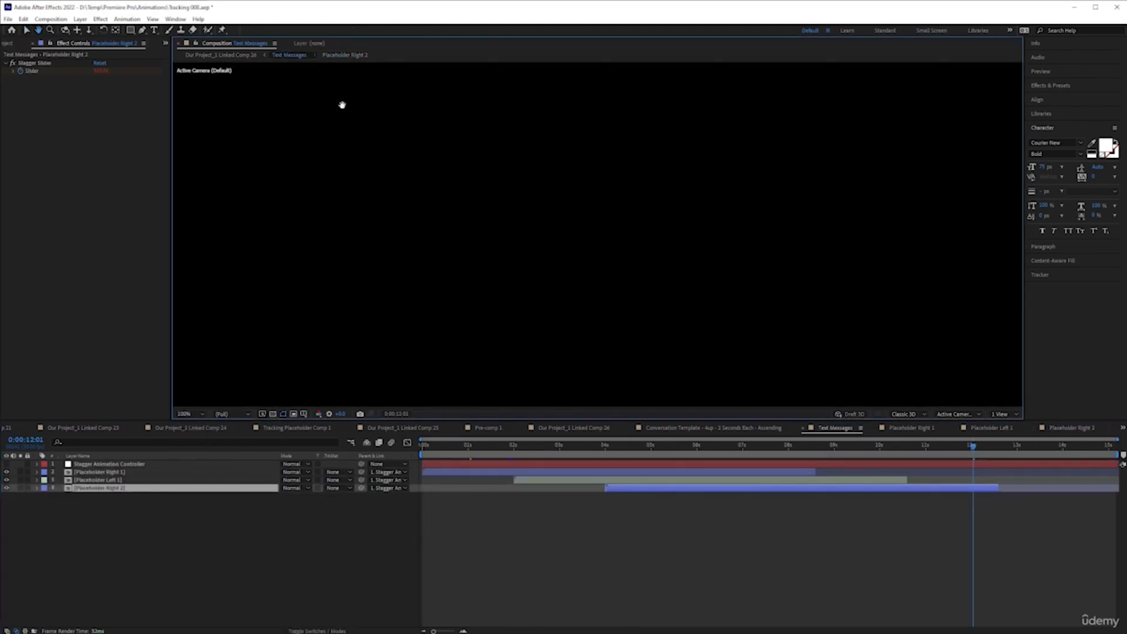
pyautogui.moveTo(546, 140); pyautogui.dragTo(723, 190)
pyautogui.press('v')
pyautogui.moveTo(507, 454); pyautogui.dragTo(412, 528)
pyautogui.click(448, 533)
pyautogui.press('space')
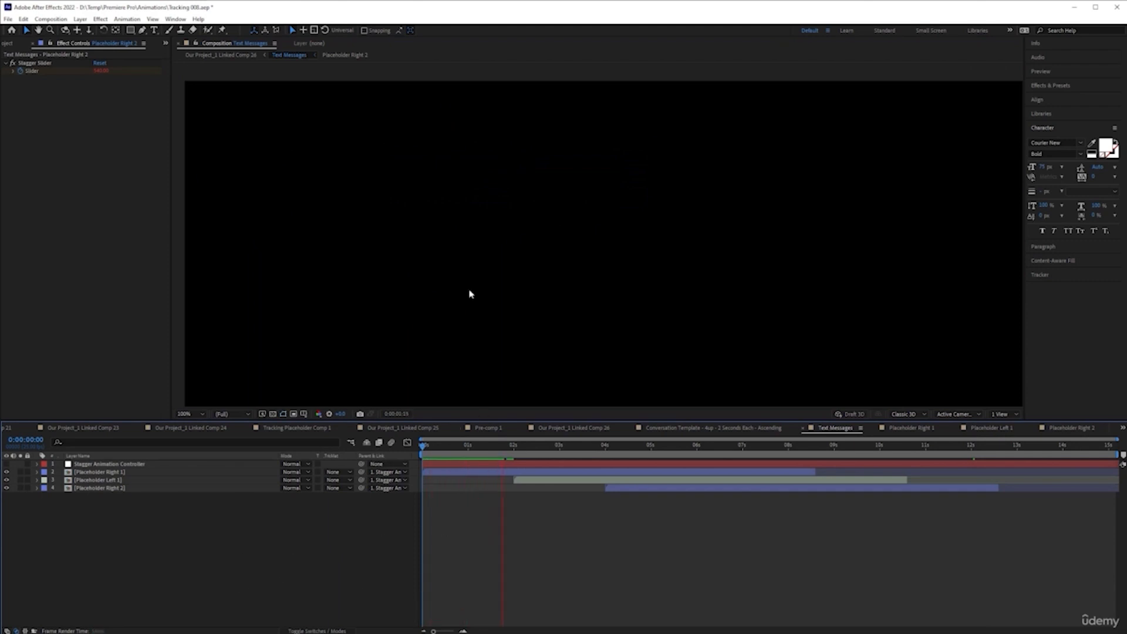
pyautogui.scroll(-1, 470, 291)
pyautogui.moveTo(502, 448); pyautogui.dragTo(799, 450)
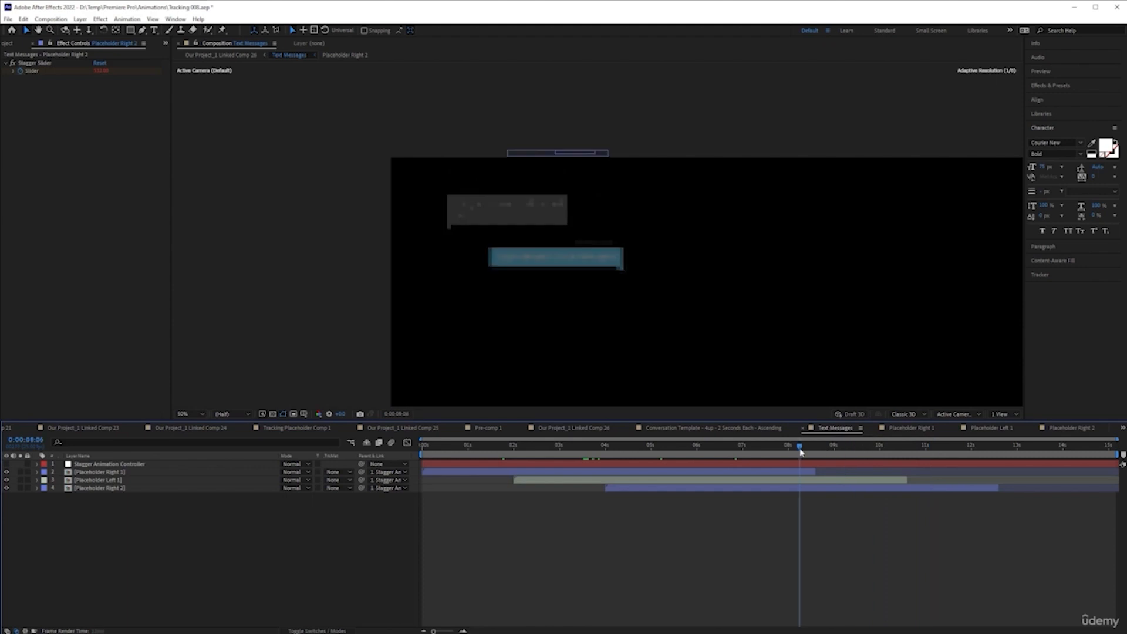
pyautogui.hotkey('ctrl', 's')
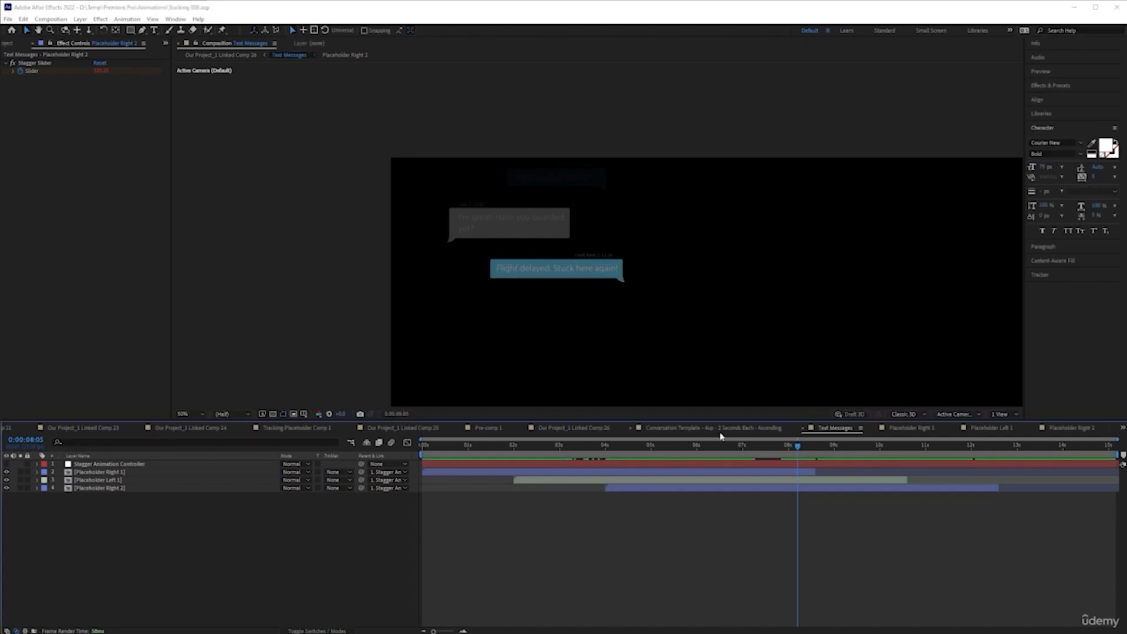
# Step: Open the Our Project_1 Linked Comp 26 composition and preview the message bubbles over the airport footage from the start
pyautogui.click(581, 429)
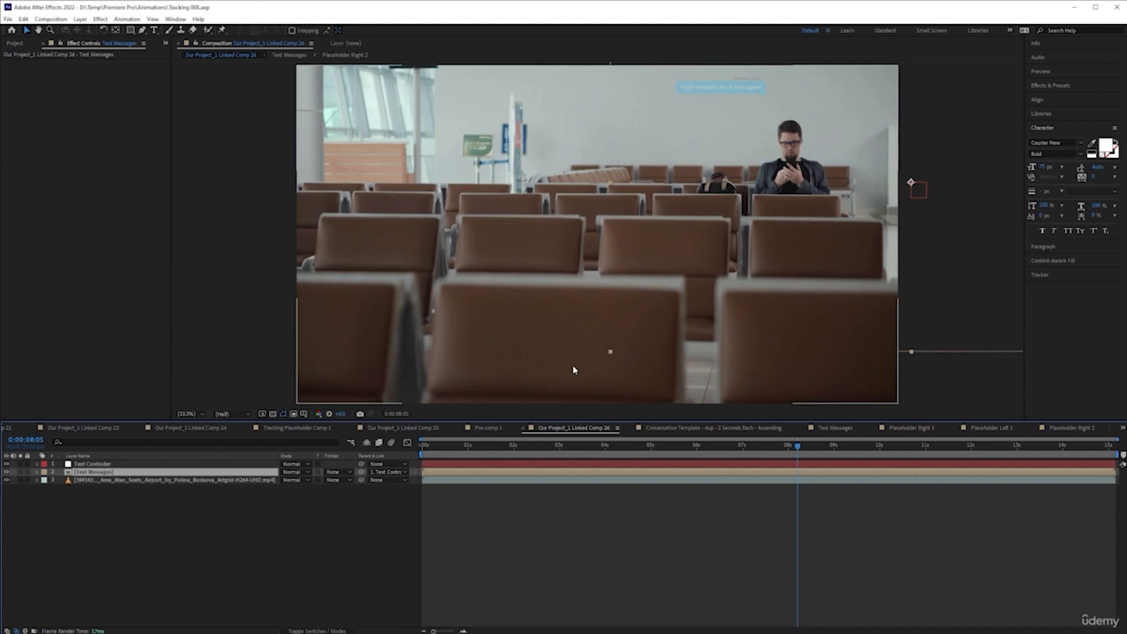
pyautogui.moveTo(796, 450); pyautogui.dragTo(509, 445)
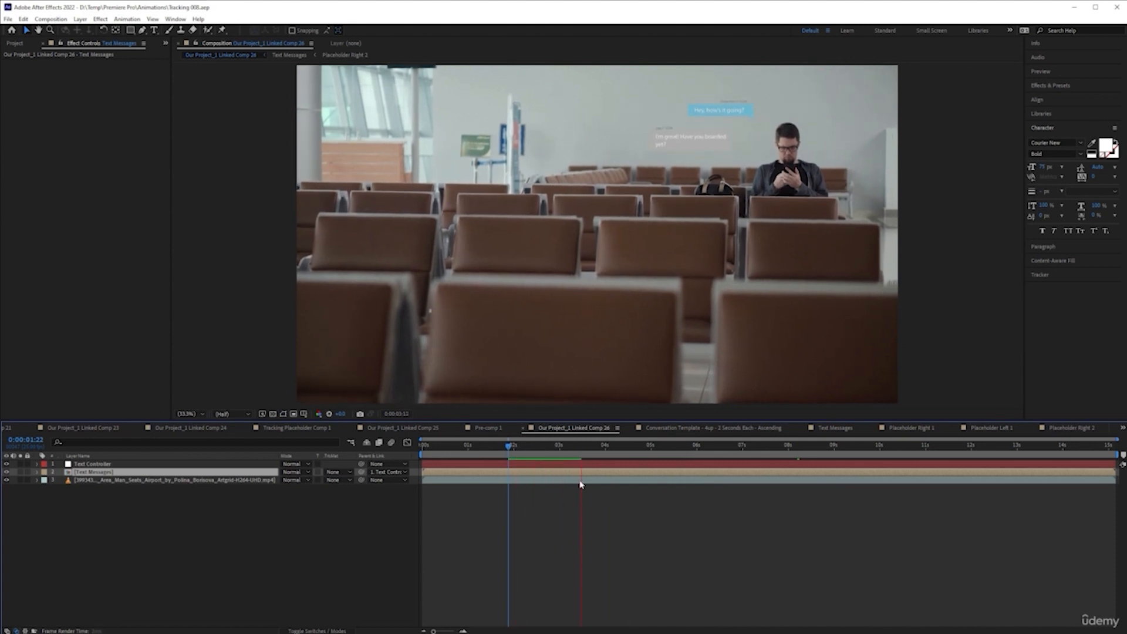
pyautogui.press('Home')
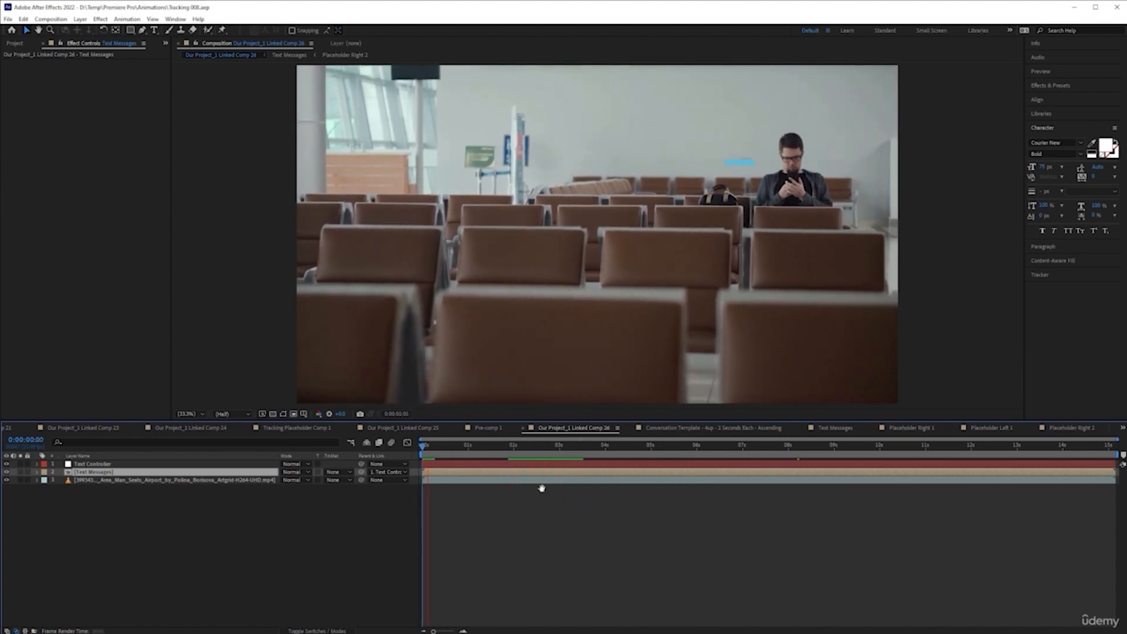
pyautogui.press('space')
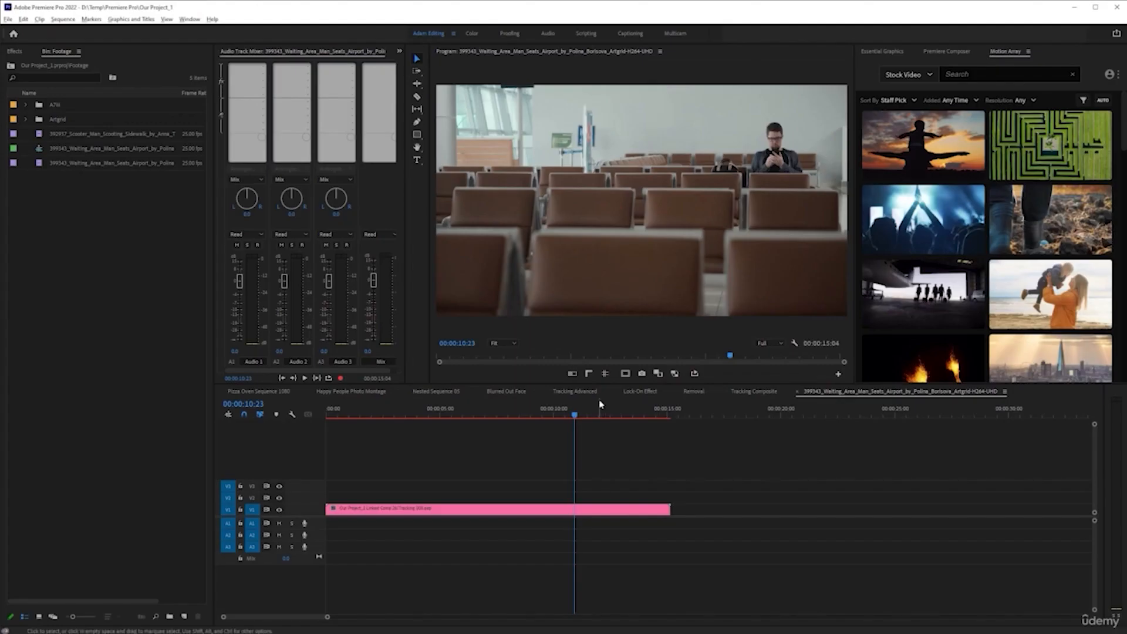
# Step: Switch to Premiere Pro and mark the whole linked composition clip as the in-to-out range, with the playhead at the sequence start
pyautogui.click(597, 411)
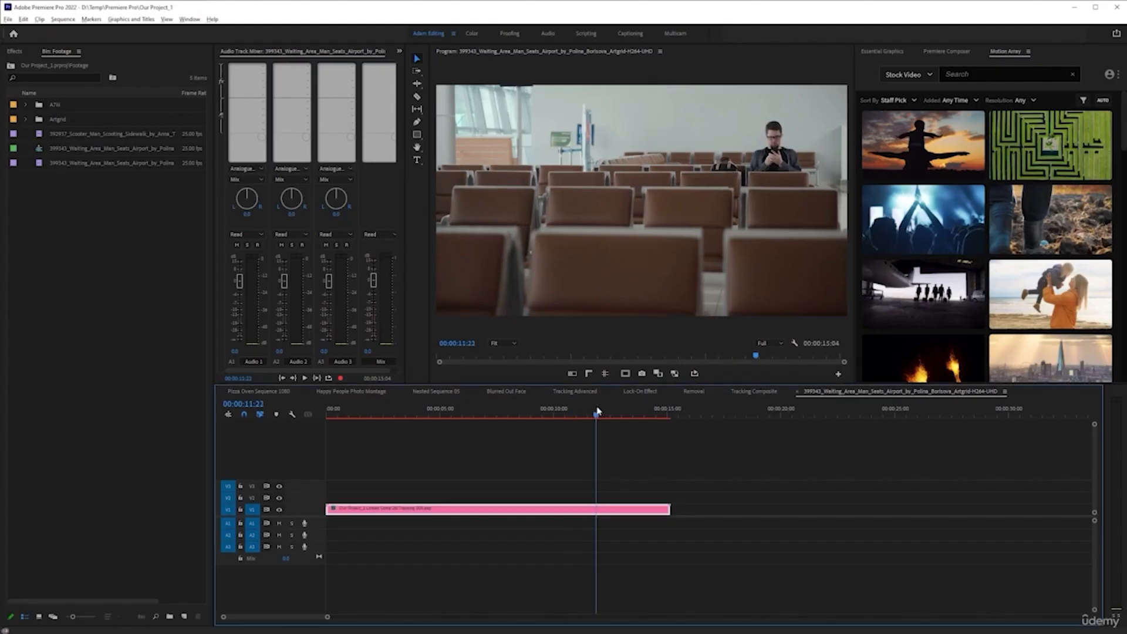
pyautogui.press('End')
pyautogui.press('x')
pyautogui.press('Home')
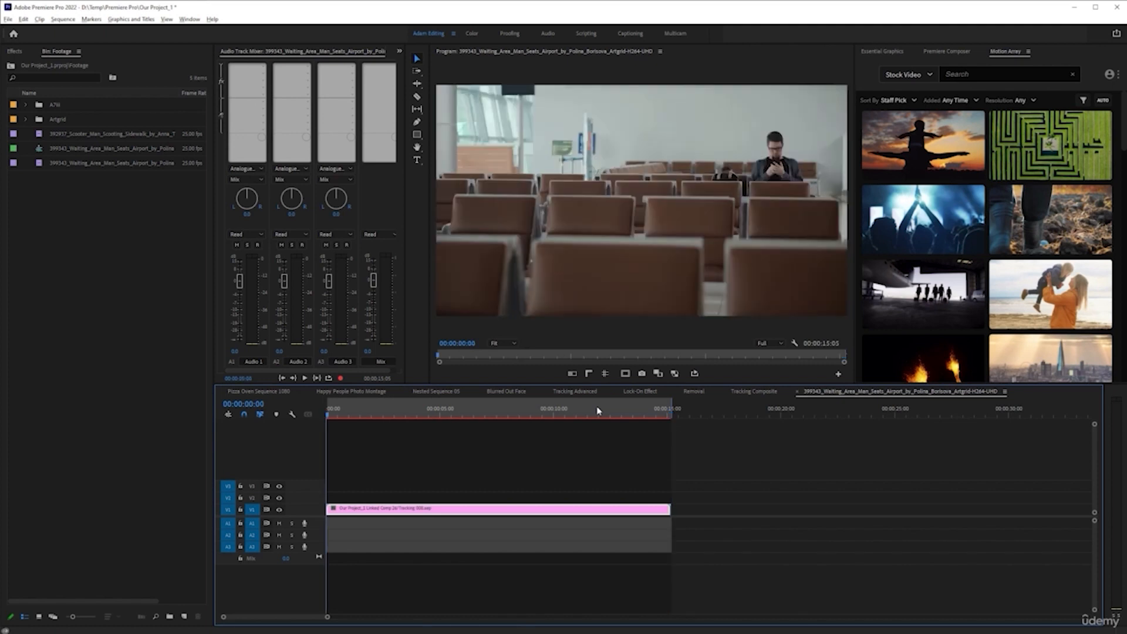
# Step: Render the marked in-to-out range of the sequence and play it back in the maximised program monitor to review the message bubbles
pyautogui.press('Return')
pyautogui.scroll(-1, 409, 519)
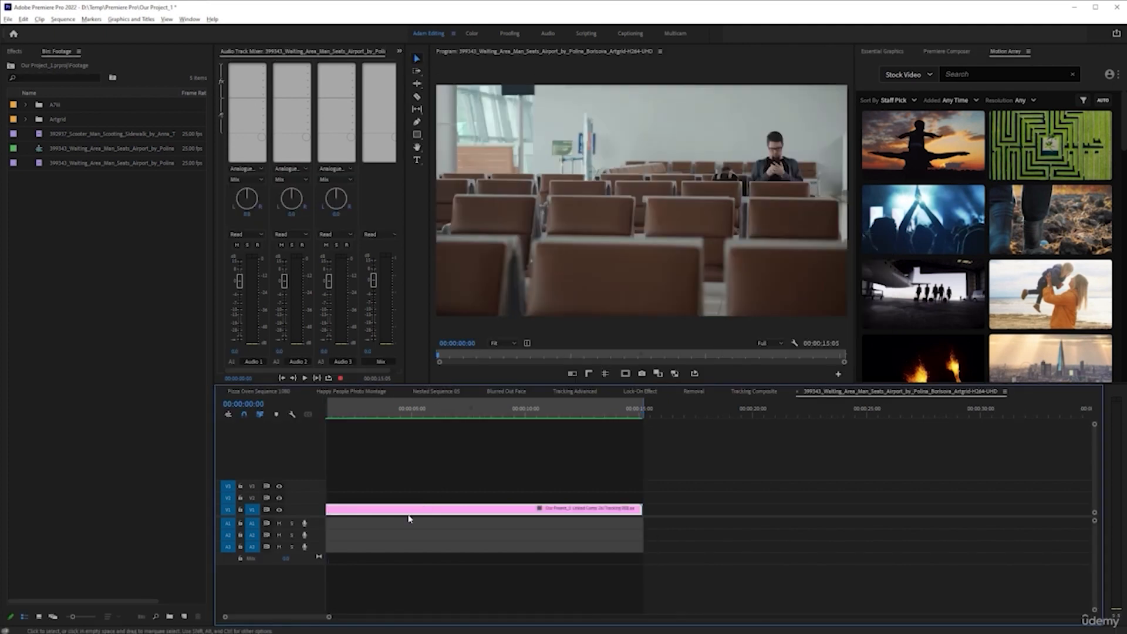
pyautogui.press('space')
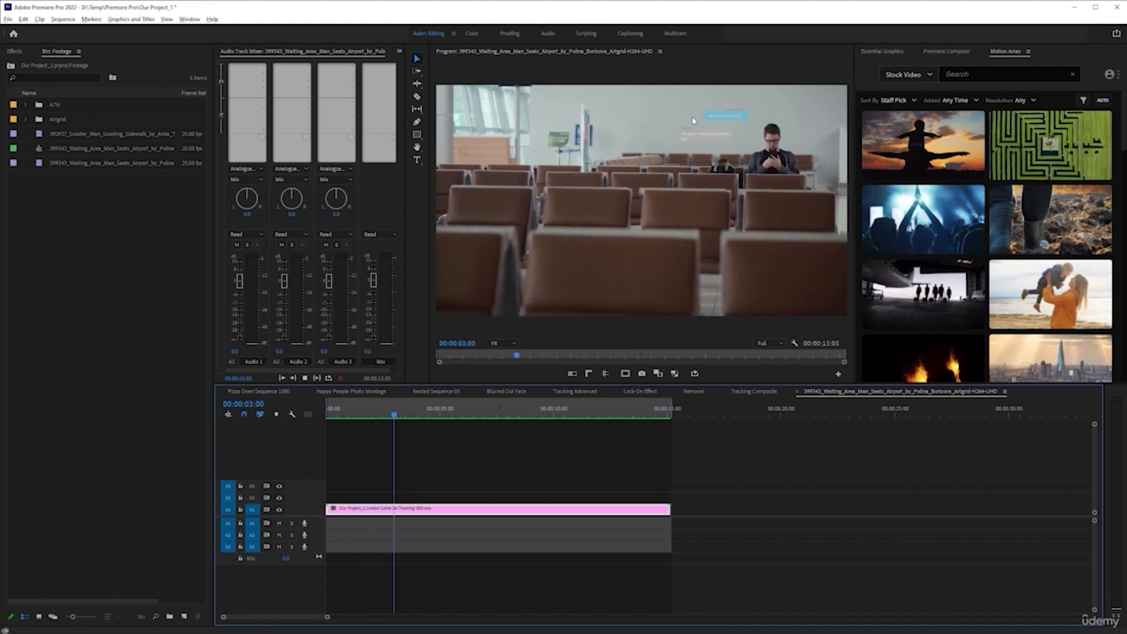
pyautogui.press('`')
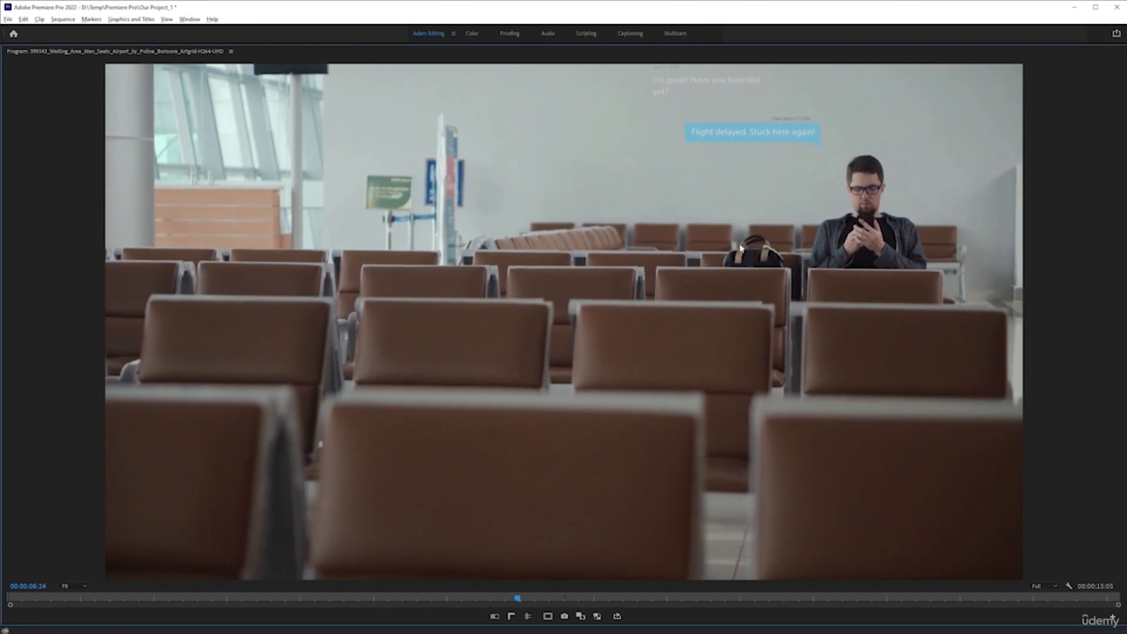
pyautogui.press('space')
pyautogui.press('`')
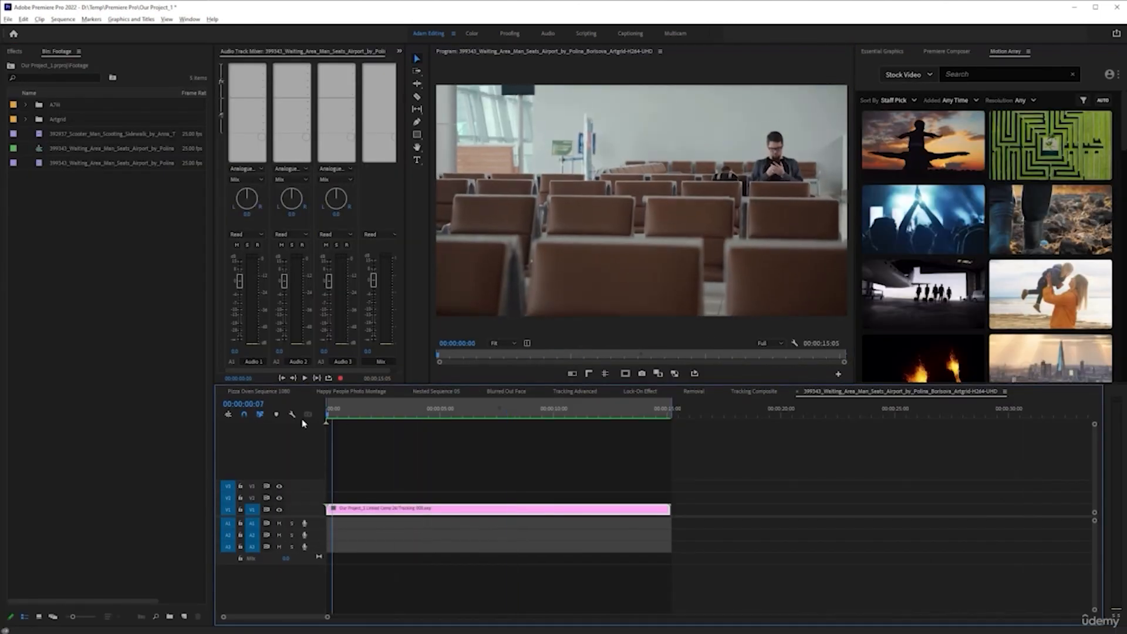
pyautogui.click(471, 414)
pyautogui.moveTo(480, 428); pyautogui.dragTo(317, 429)
# Step: Switch to After Effects and set the Text Messages layer's parent to None, detaching it from Text Controller
pyautogui.hotkey('alt', 'Tab')
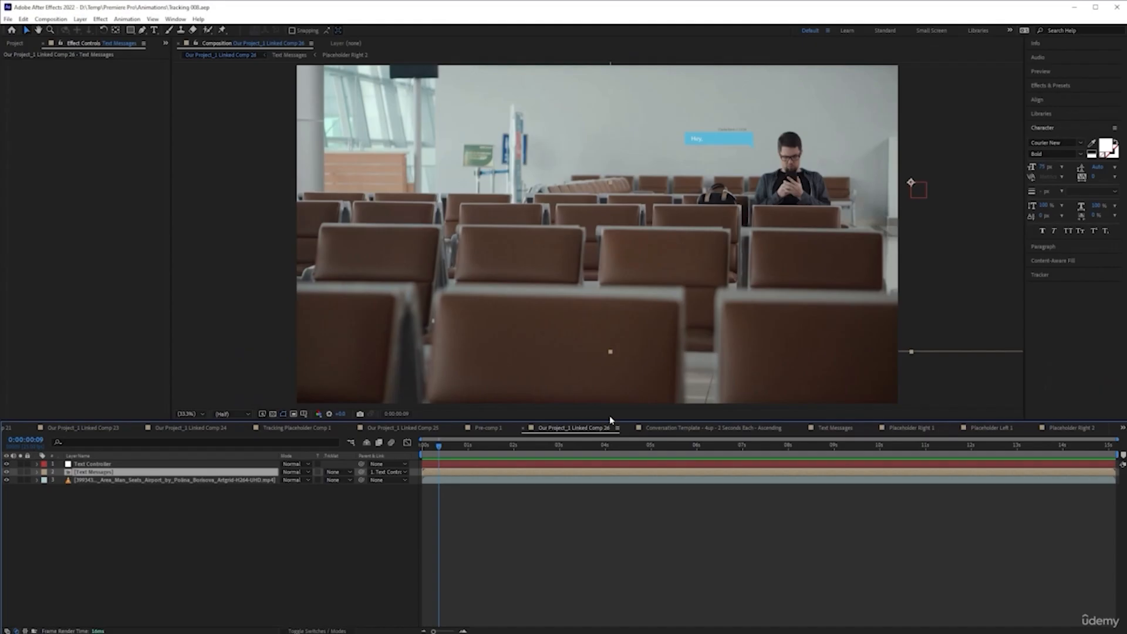
pyautogui.moveTo(438, 448); pyautogui.dragTo(395, 450)
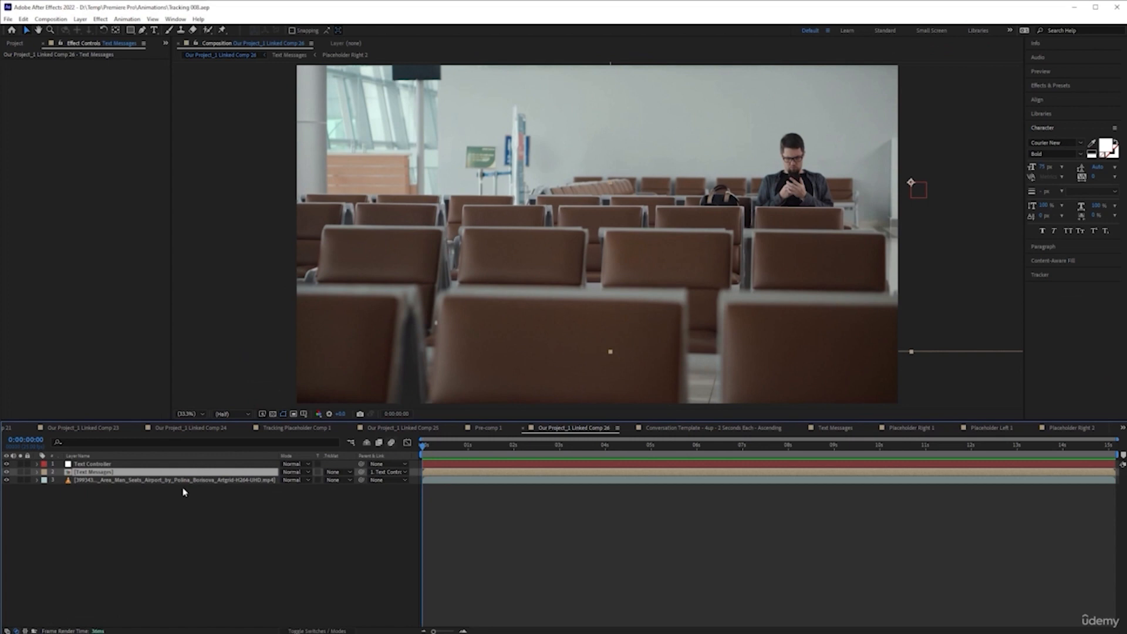
pyautogui.click(143, 464)
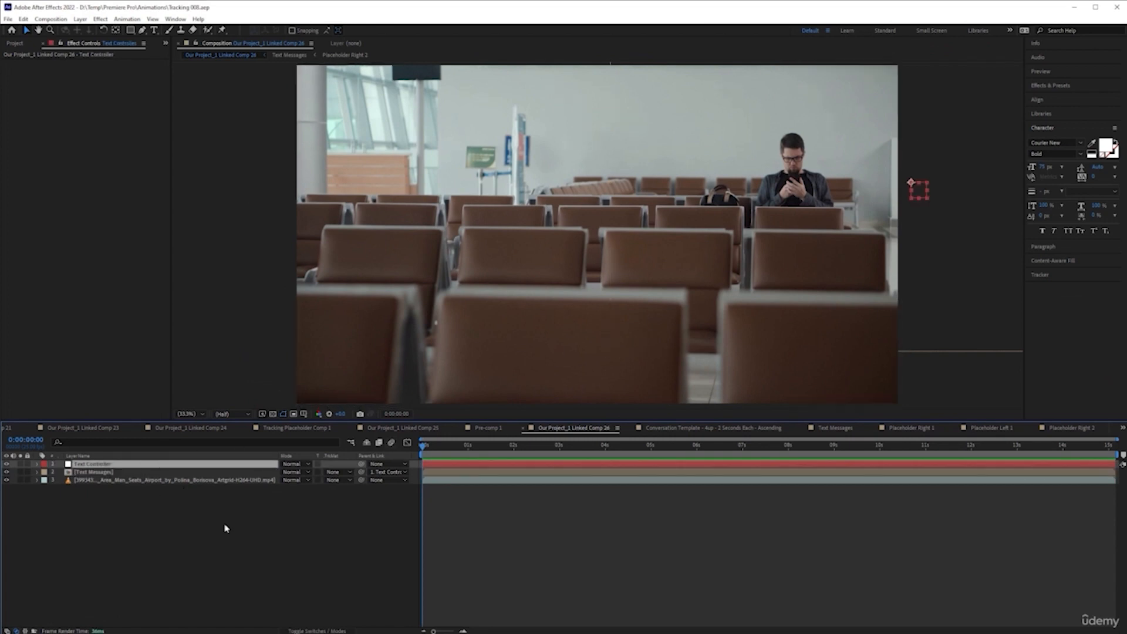
pyautogui.moveTo(421, 449); pyautogui.dragTo(548, 453)
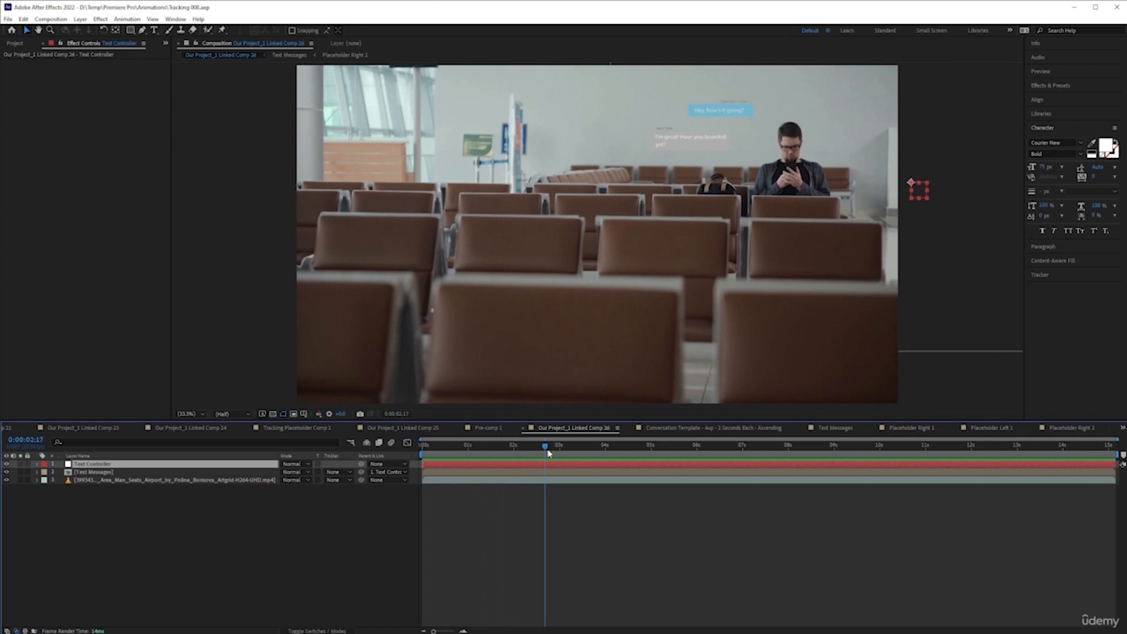
pyautogui.click(387, 472)
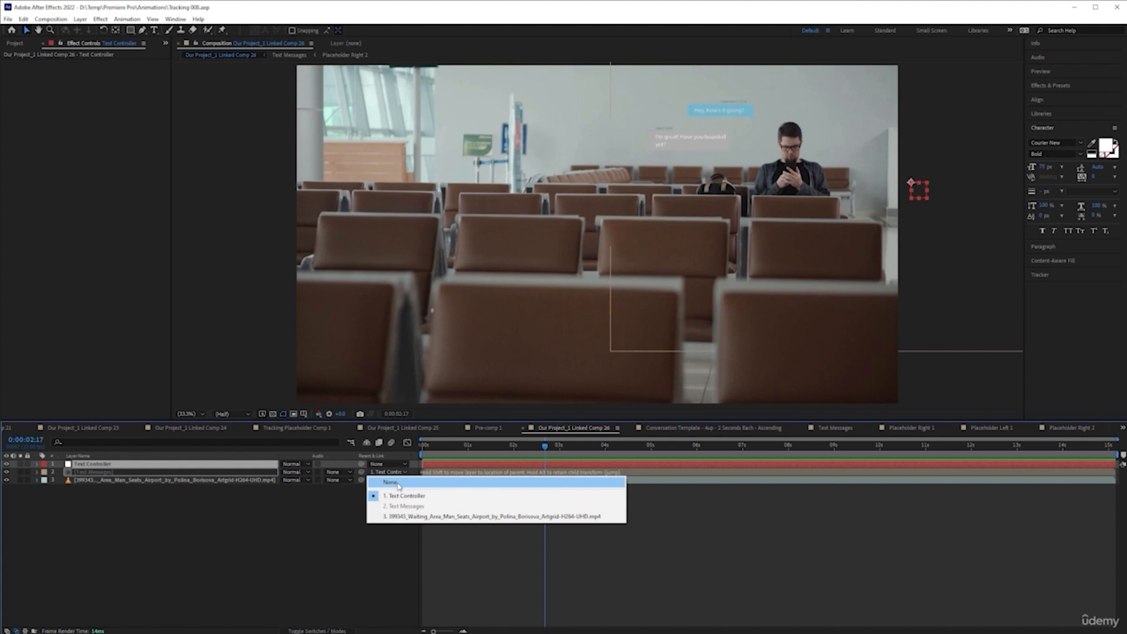
pyautogui.click(171, 510)
pyautogui.click(191, 473)
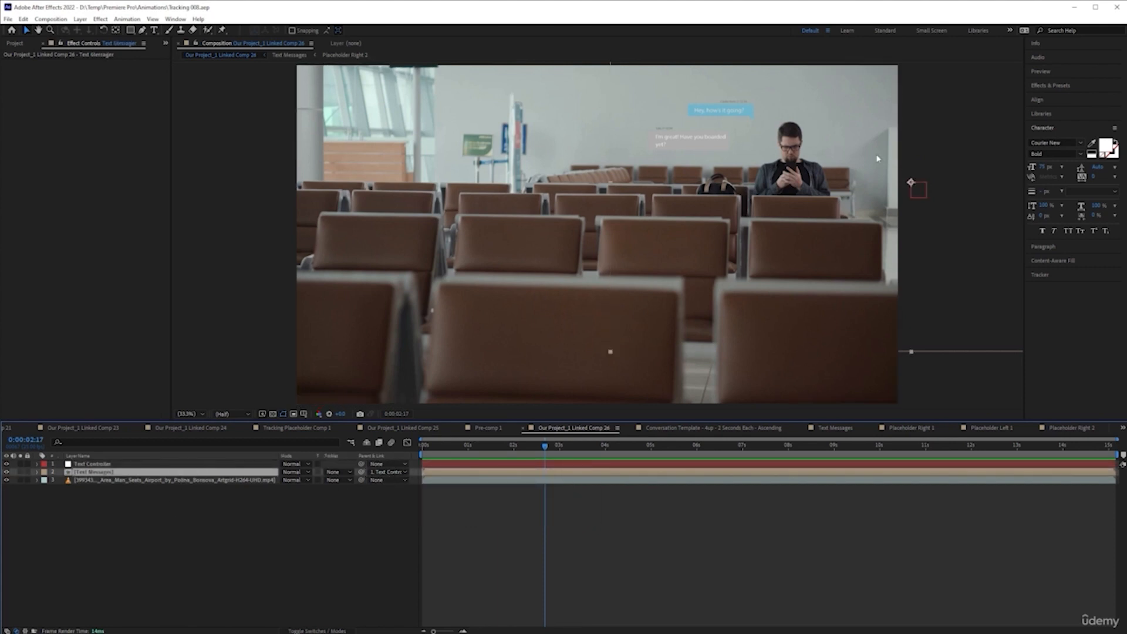
pyautogui.click(392, 473)
pyautogui.click(388, 477)
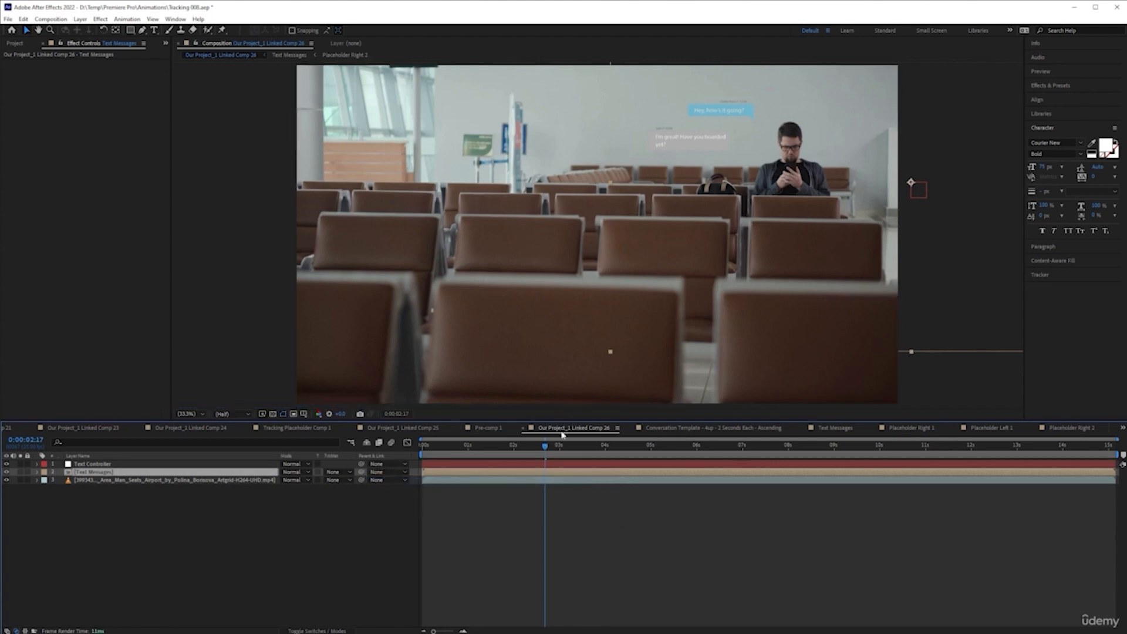
# Step: Move the Text Controller null from outside the frame onto the wall just beside the seated man's head
pyautogui.moveTo(545, 450); pyautogui.dragTo(572, 463)
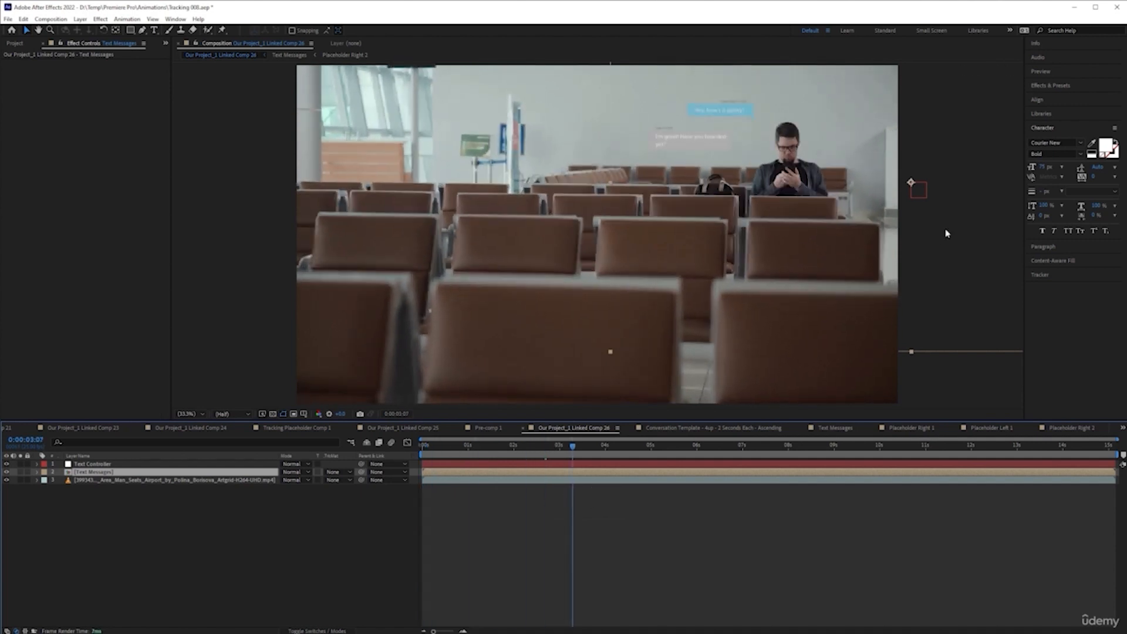
pyautogui.moveTo(924, 271); pyautogui.dragTo(863, 264)
pyautogui.hotkey('ctrl', 'z')
pyautogui.click(168, 472)
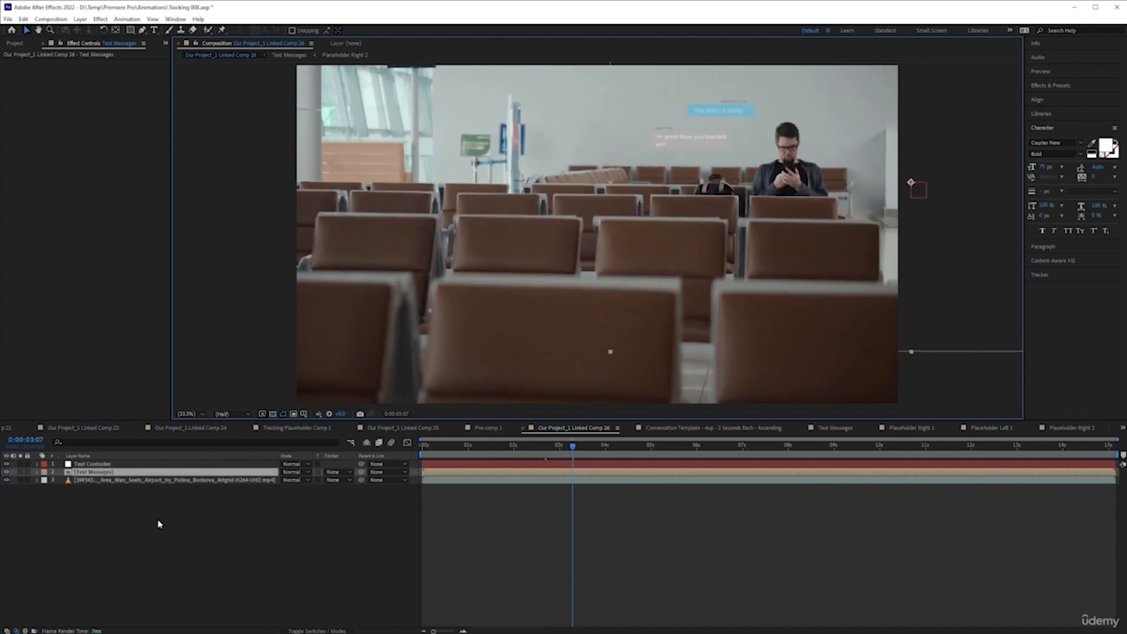
pyautogui.click(150, 465)
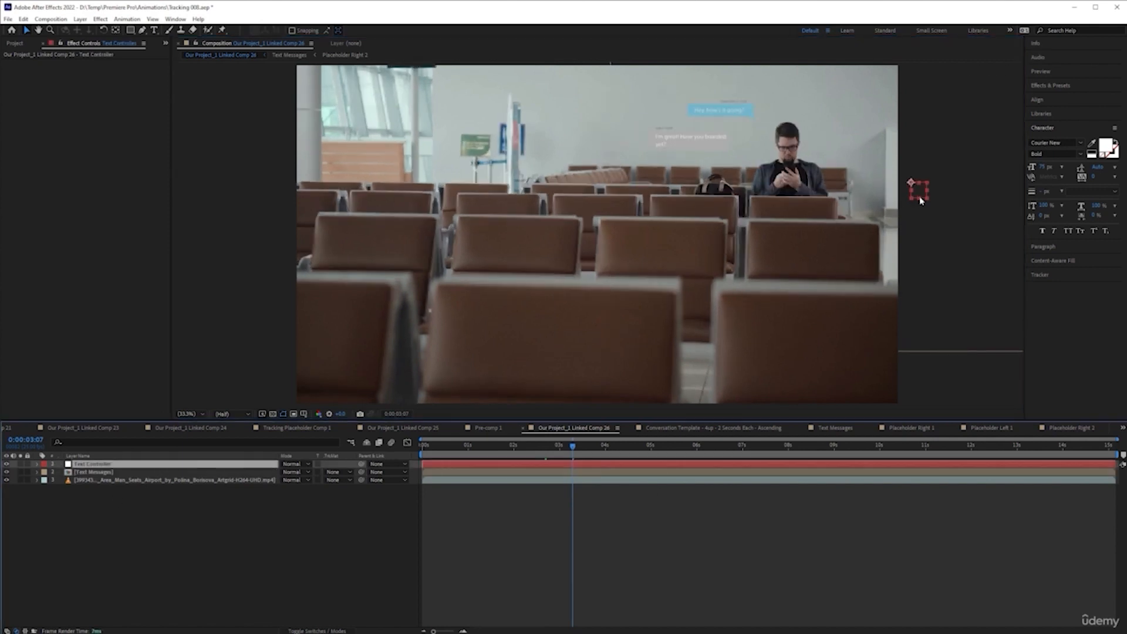
pyautogui.moveTo(923, 201); pyautogui.dragTo(752, 172)
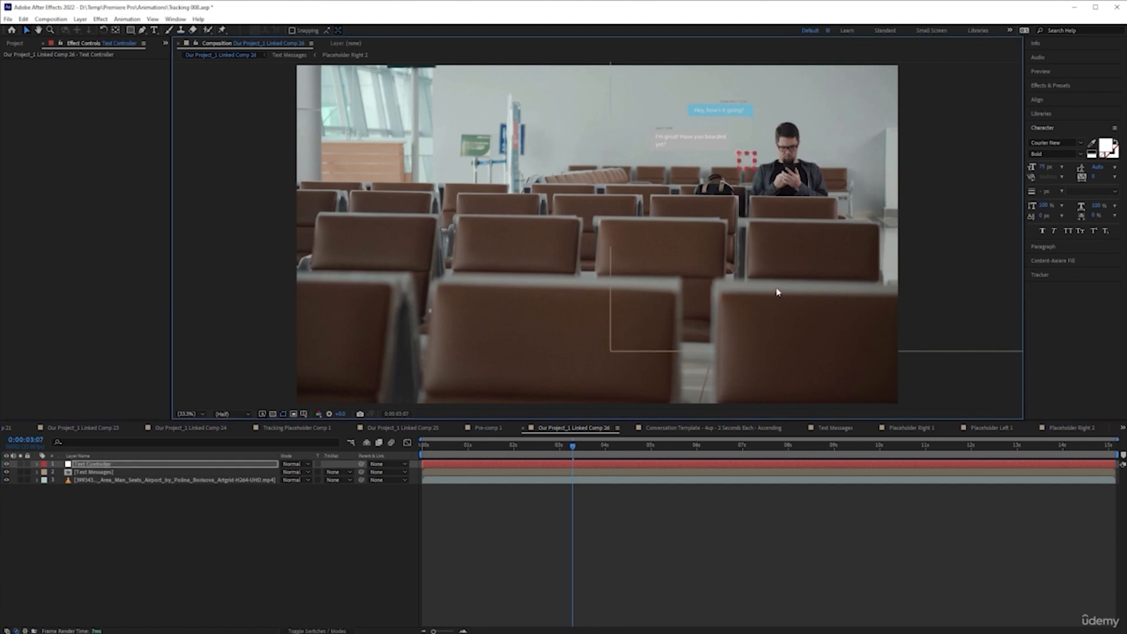
# Step: Return to the composition start and examine the footage close up around the bag beside the man for trackable detail
pyautogui.moveTo(575, 448); pyautogui.dragTo(393, 452)
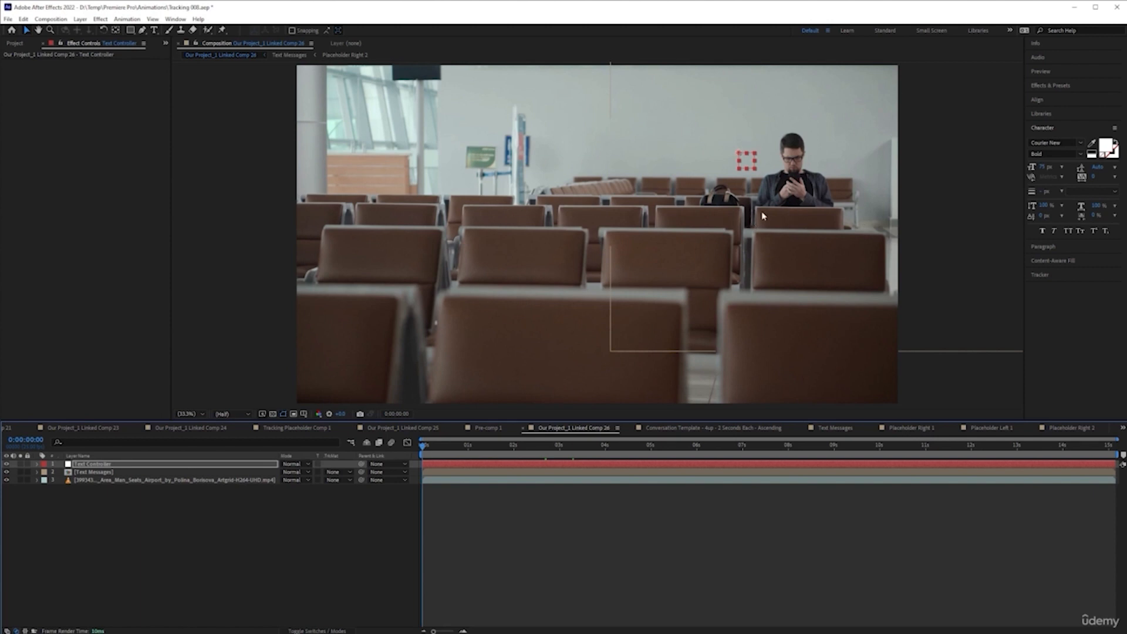
pyautogui.moveTo(423, 447)
pyautogui.mouseDown()
pyautogui.moveTo(699, 465)
pyautogui.moveTo(422, 451)
pyautogui.mouseUp()
pyautogui.press('/')
pyautogui.scroll(-2, 741, 138)
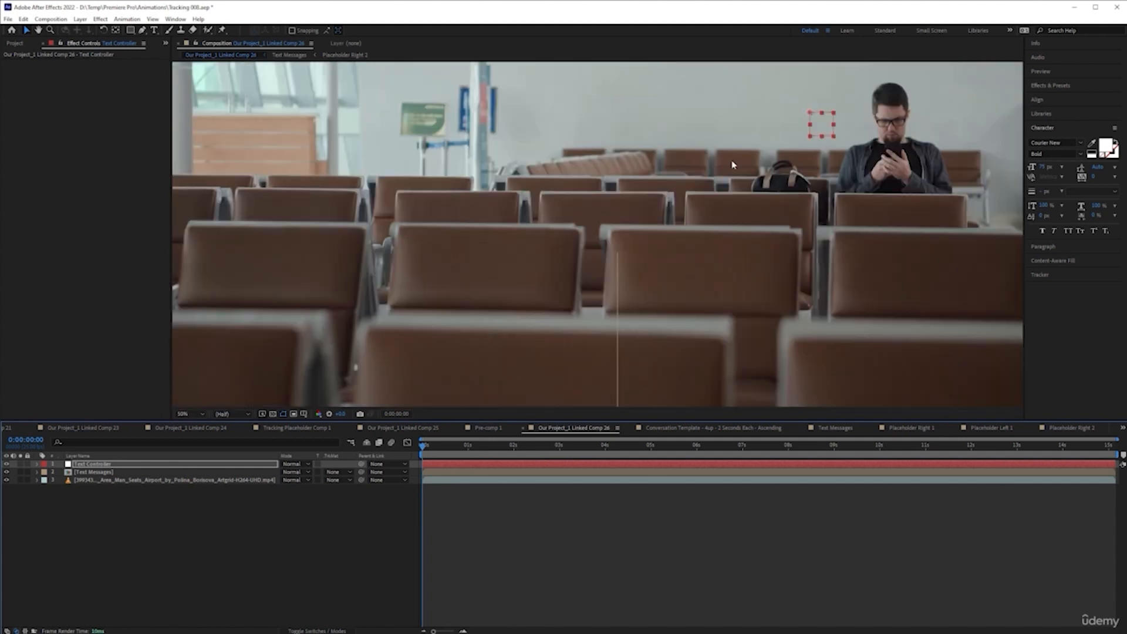
pyautogui.press('/')
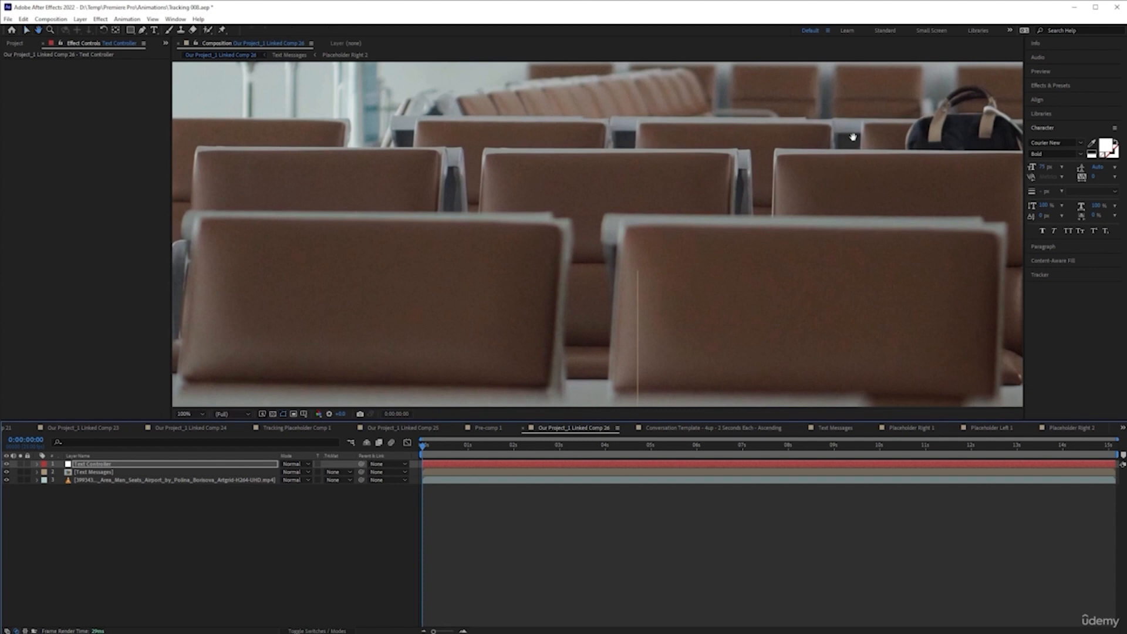
pyautogui.moveTo(850, 137); pyautogui.dragTo(543, 299)
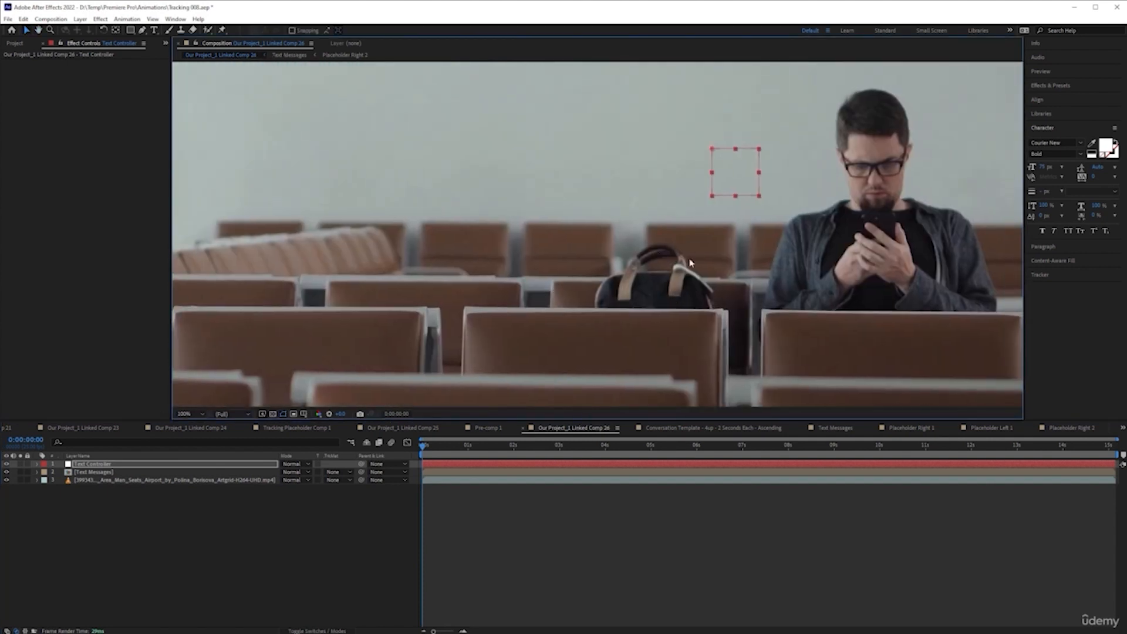
pyautogui.press('.')
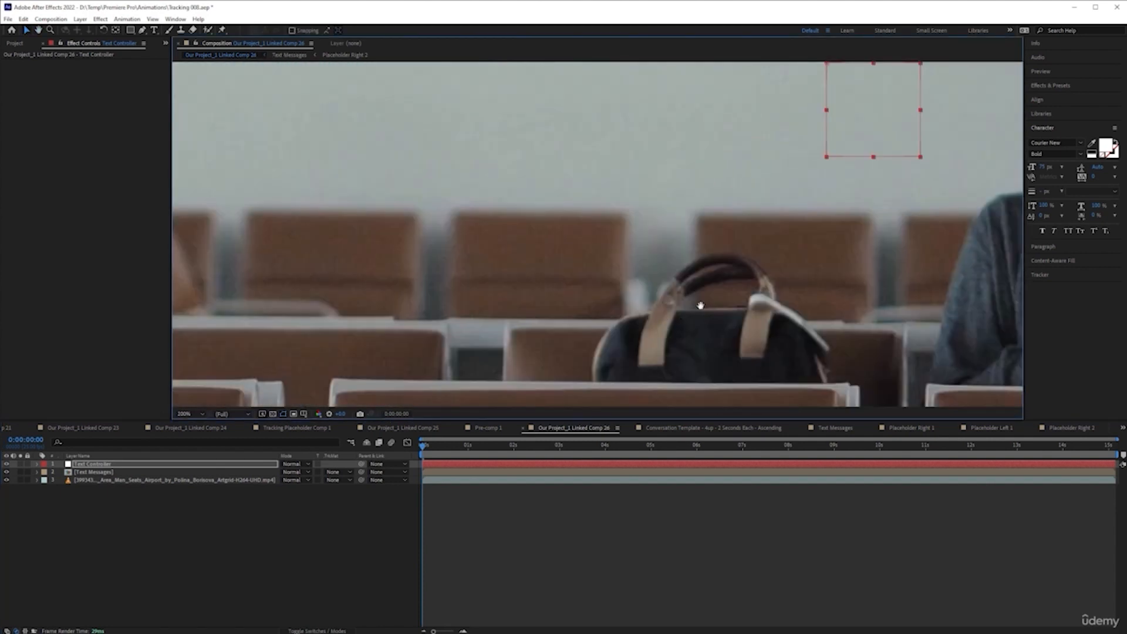
pyautogui.press(',')
pyautogui.press(',')
pyautogui.press(',')
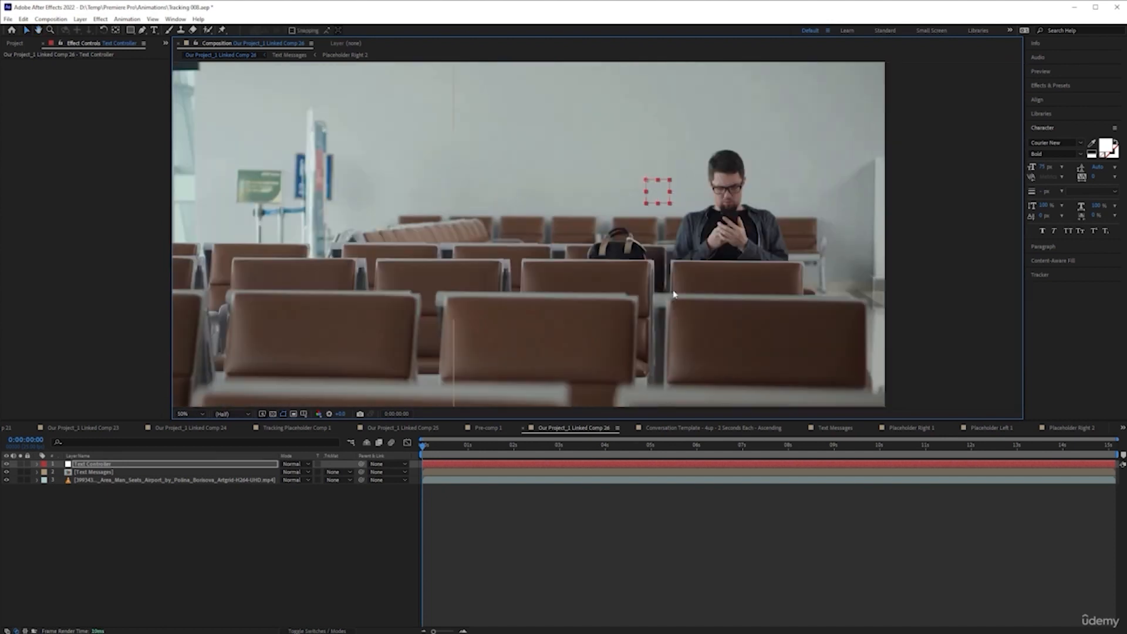
# Step: Start motion tracking on the airport footage layer and place Track Point 1 on the lower end of the bag's right strap
pyautogui.click(1040, 274)
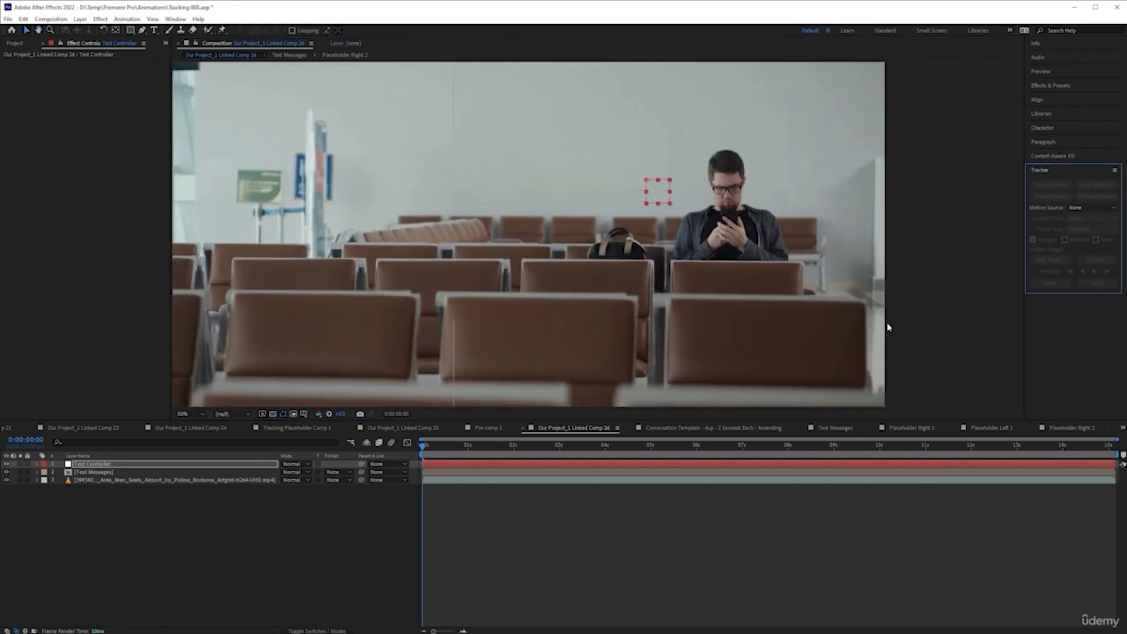
pyautogui.click(181, 480)
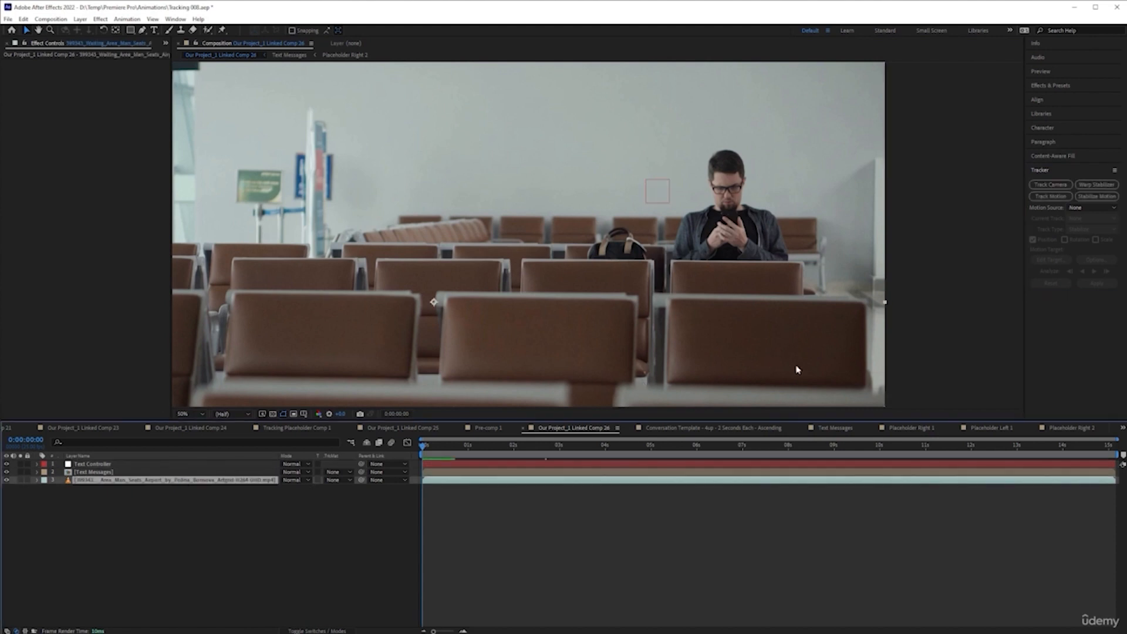
pyautogui.click(1051, 196)
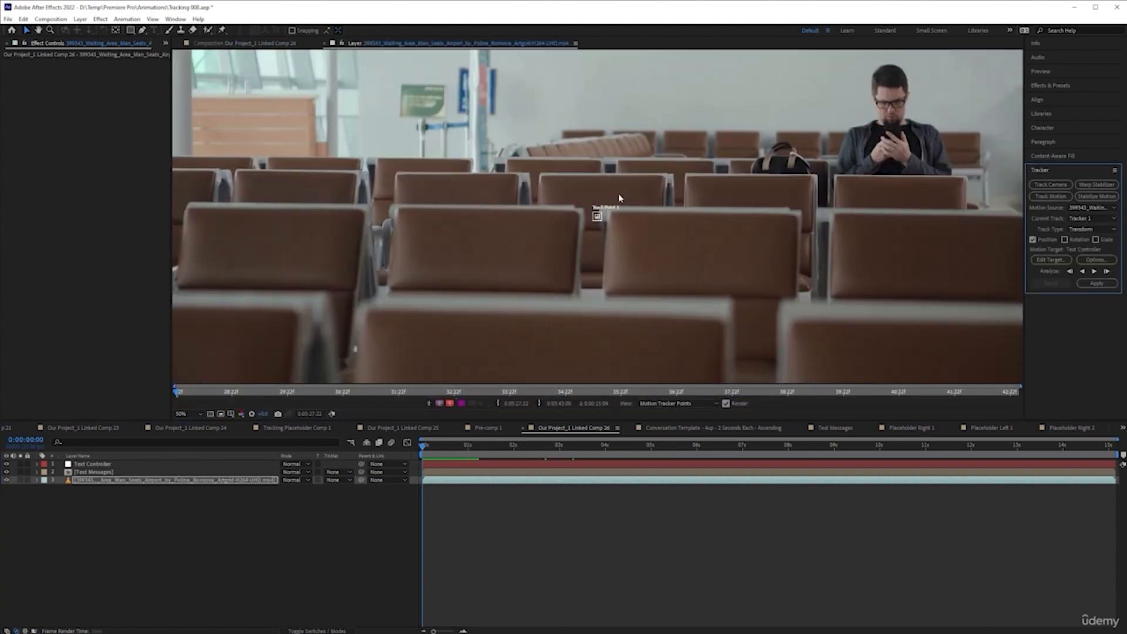
pyautogui.scroll(2, 592, 218)
pyautogui.moveTo(594, 218); pyautogui.dragTo(951, 105)
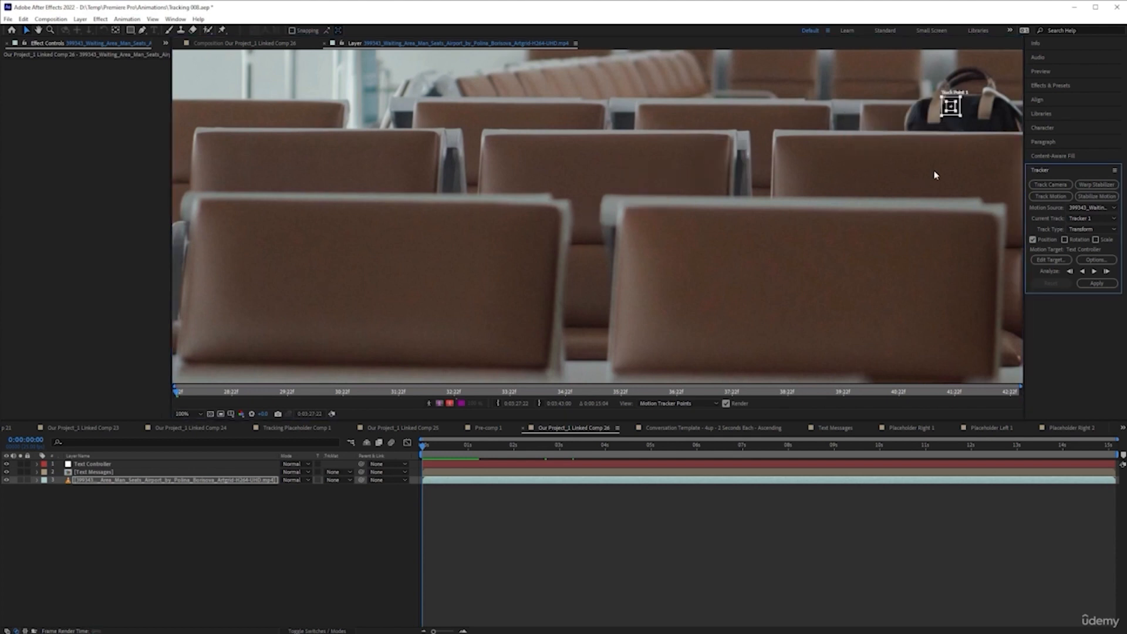
pyautogui.moveTo(945, 172); pyautogui.dragTo(535, 287)
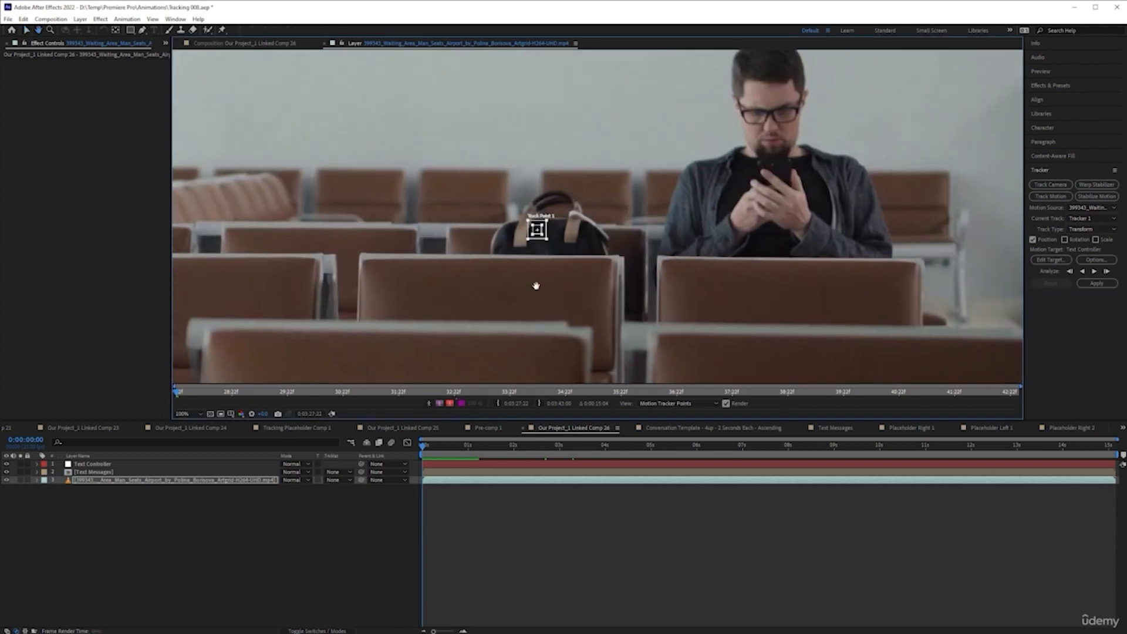
pyautogui.scroll(2, 536, 230)
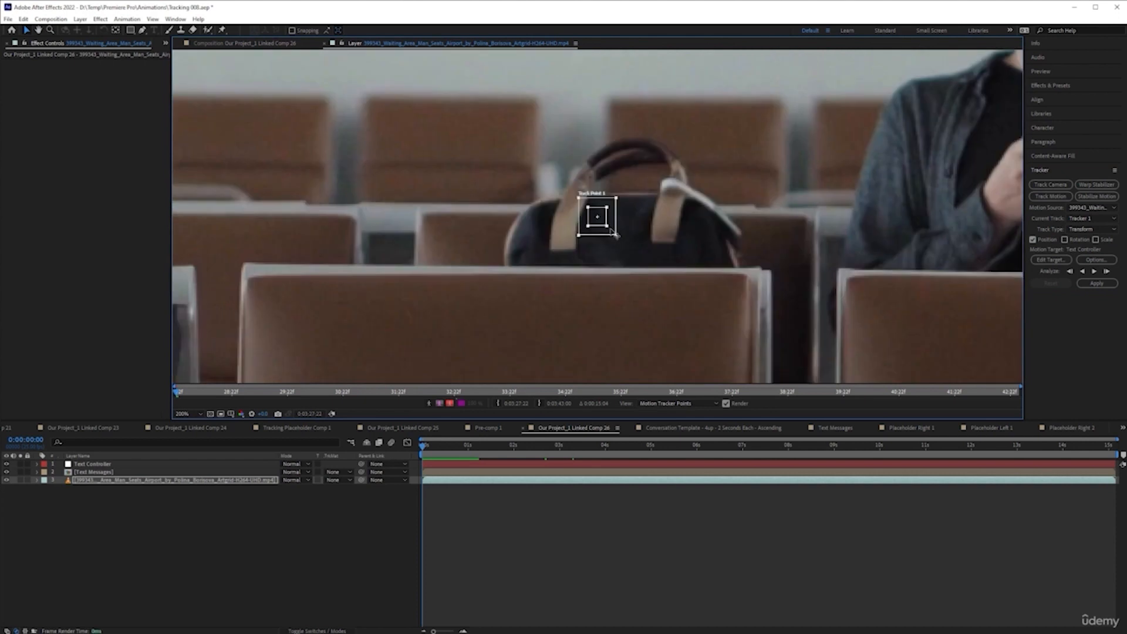
pyautogui.moveTo(592, 223); pyautogui.dragTo(650, 247)
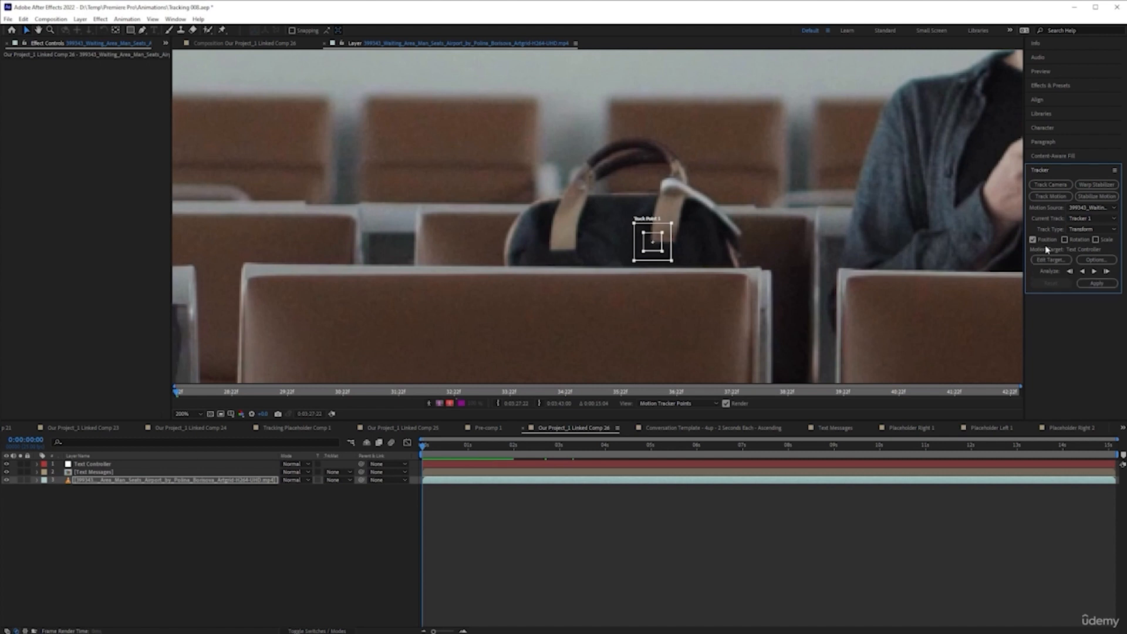
# Step: Enable rotation tracking, place Track Point 2 on the lower end of the bag's left strap, and accept the motion tracker options
pyautogui.click(1064, 239)
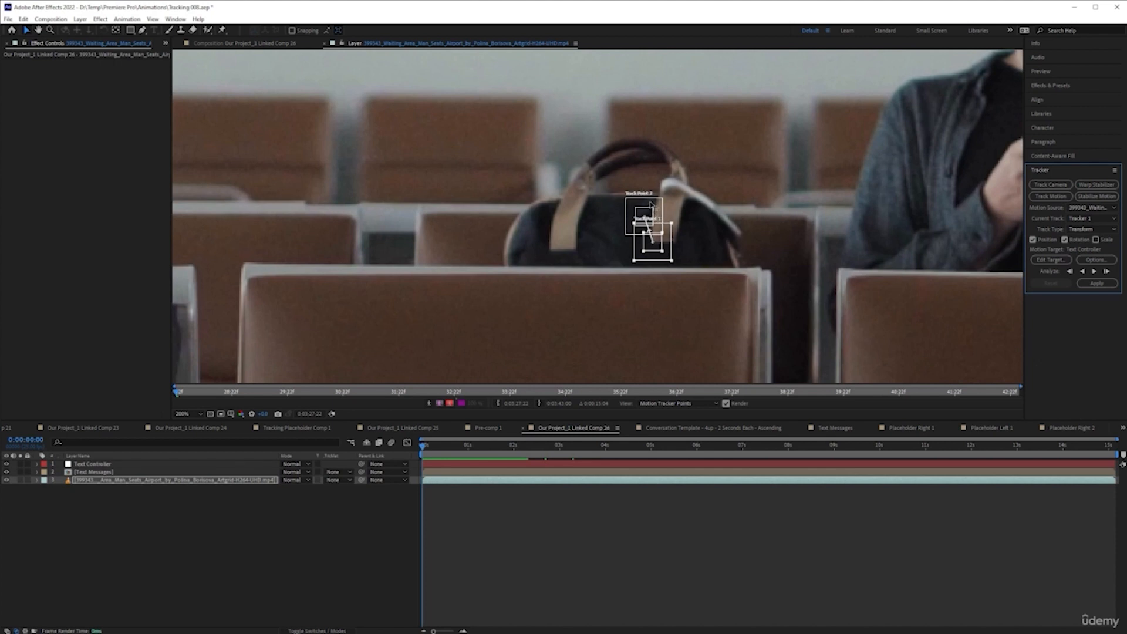
pyautogui.moveTo(647, 212); pyautogui.dragTo(578, 249)
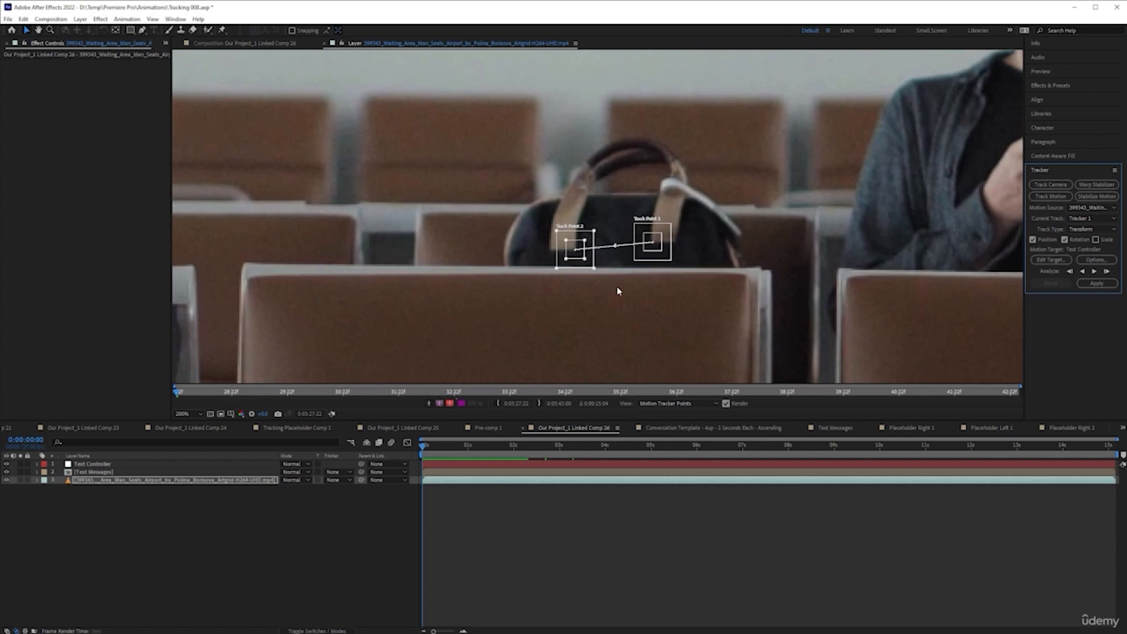
pyautogui.click(1101, 265)
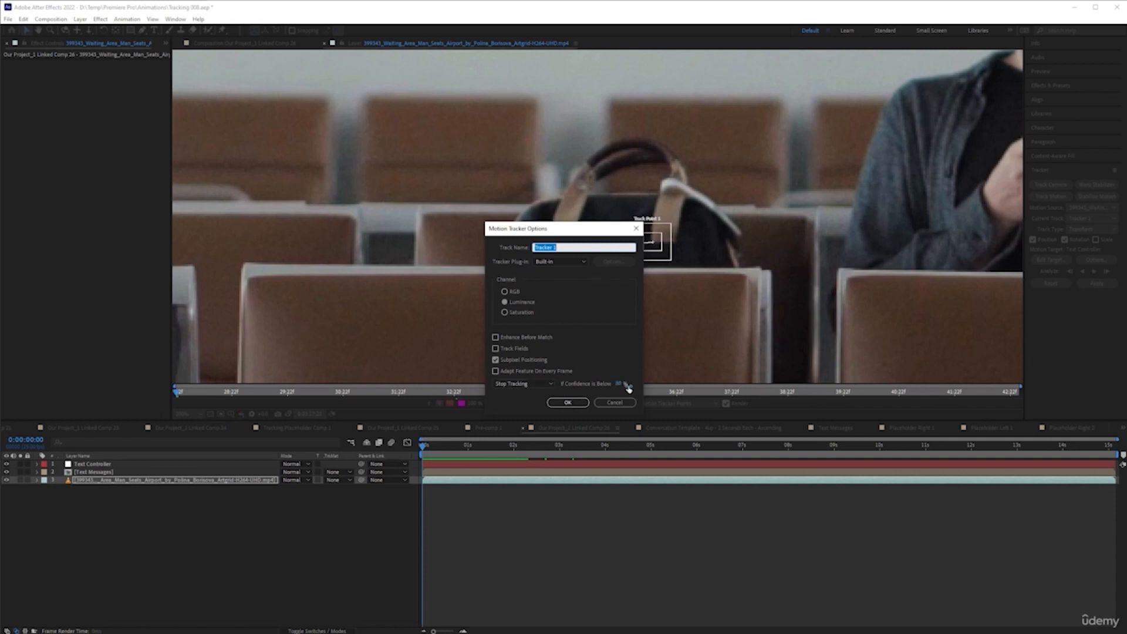
pyautogui.click(567, 402)
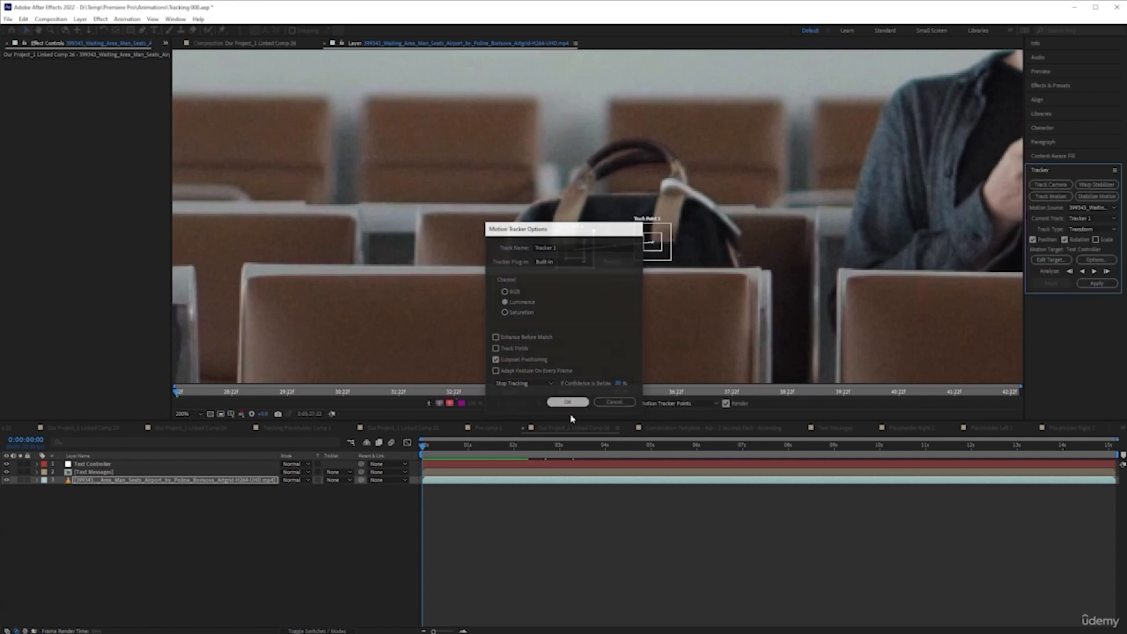
# Step: Analyse the track forward through the whole clip and apply its motion to the Text Controller layer
pyautogui.click(1093, 272)
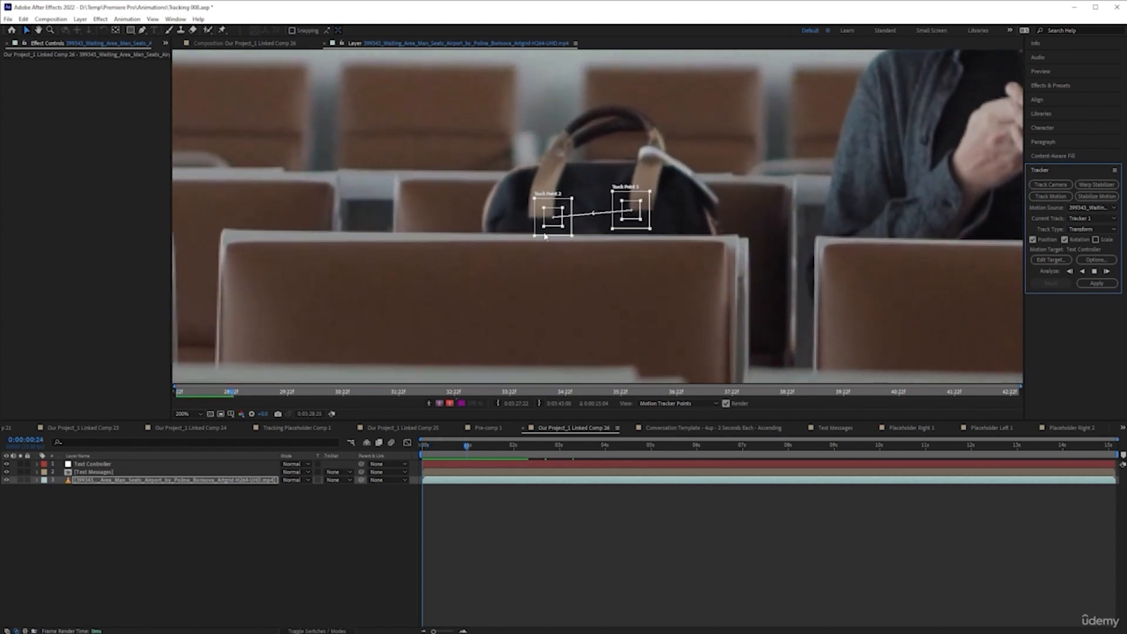
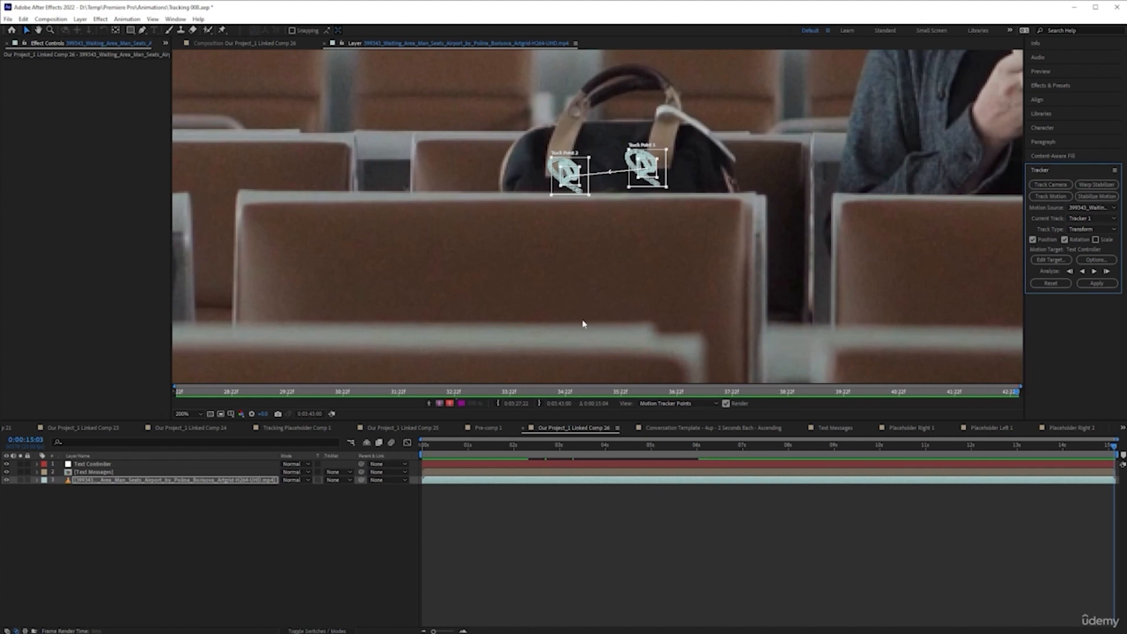
pyautogui.click(1050, 259)
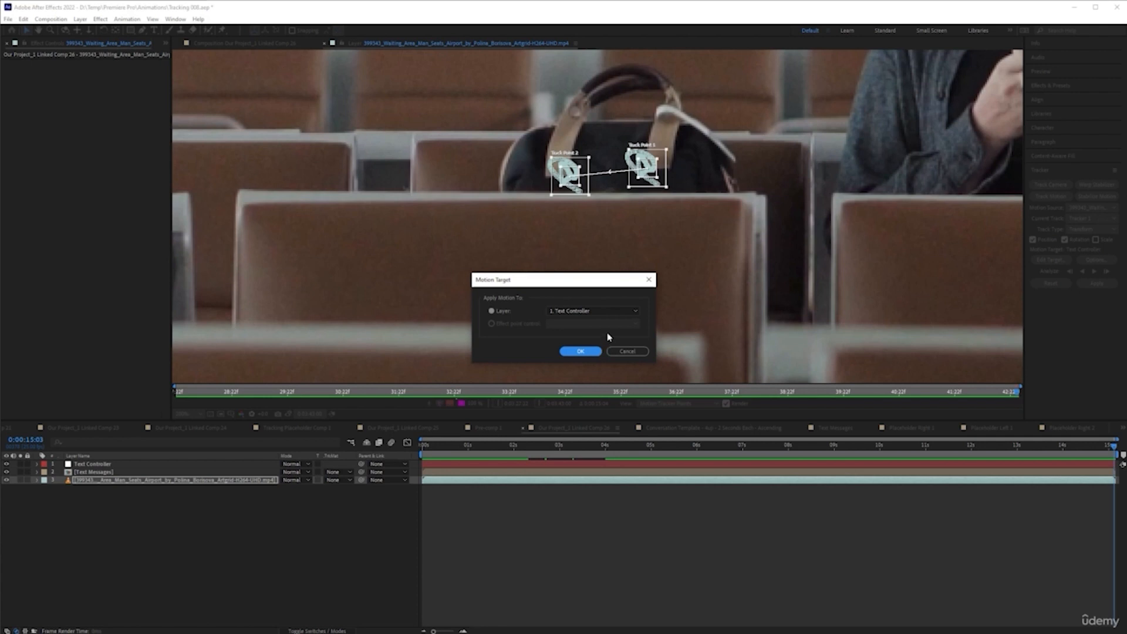
pyautogui.click(581, 352)
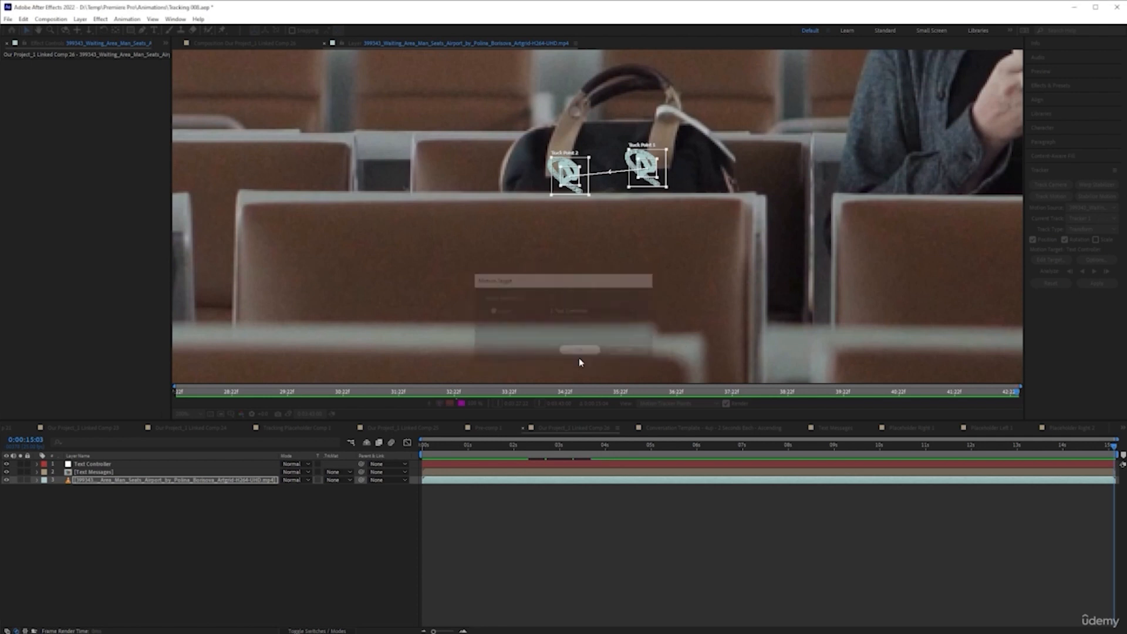
pyautogui.click(1088, 286)
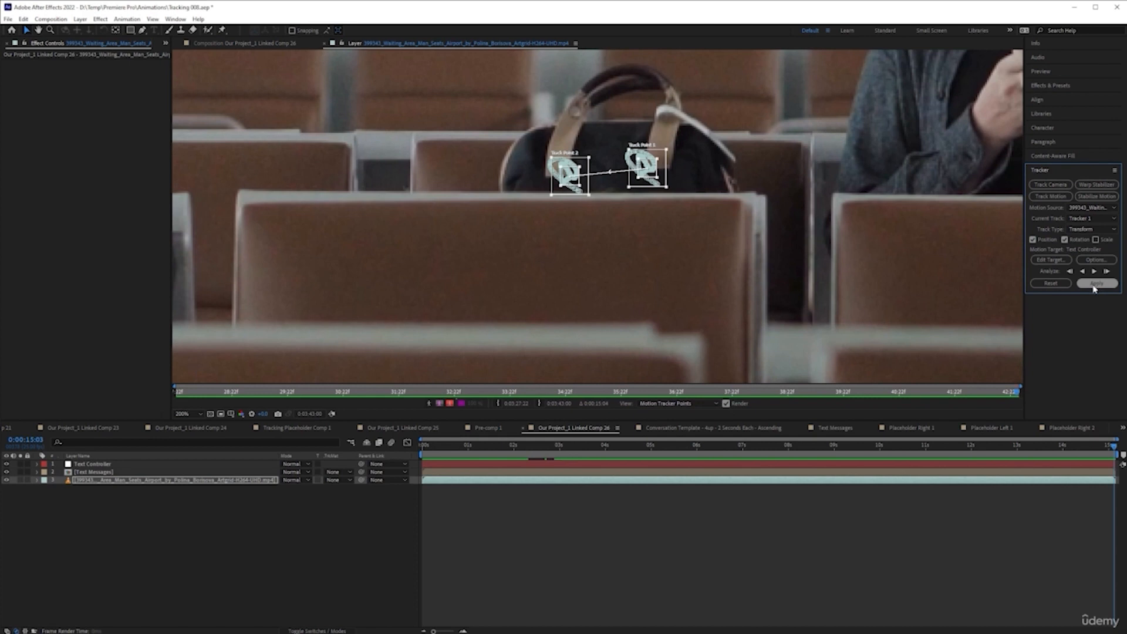
pyautogui.click(1095, 288)
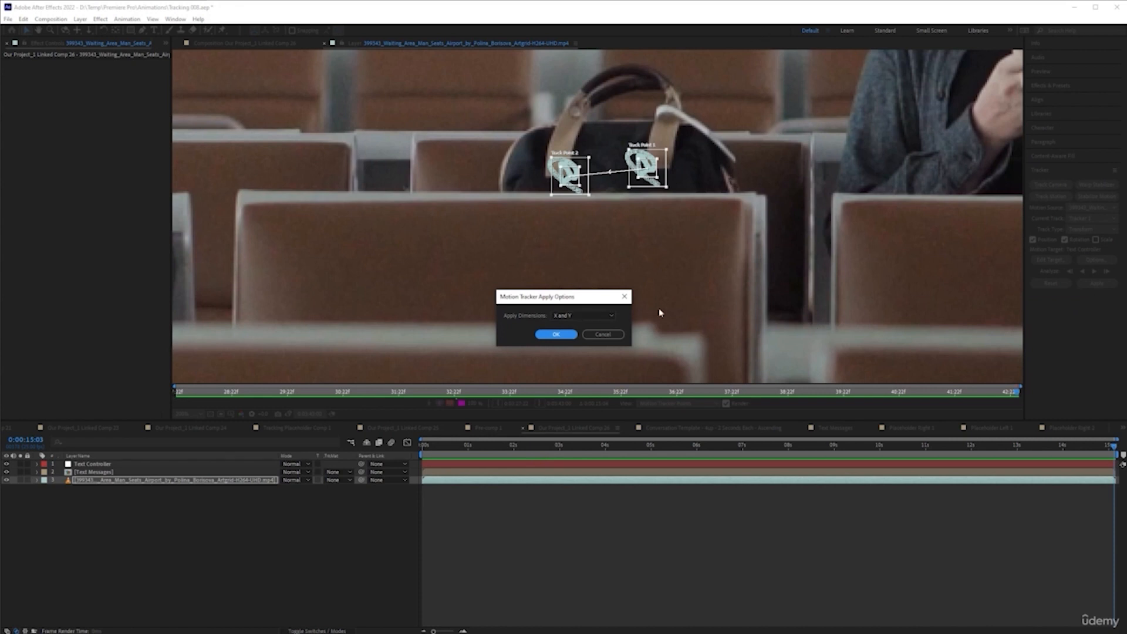
# Step: Apply the motion tracking data to the Text Controller in the X and Y dimensions and collapse the expanded layer properties
pyautogui.click(556, 335)
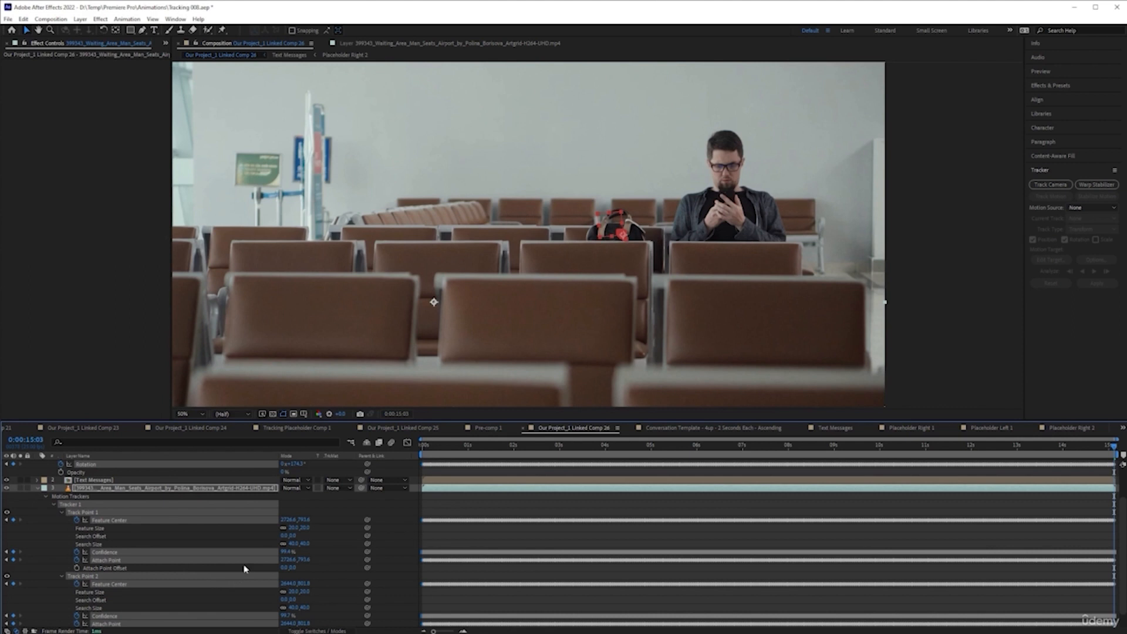
pyautogui.scroll(-1, 385, 543)
pyautogui.scroll(3, 382, 545)
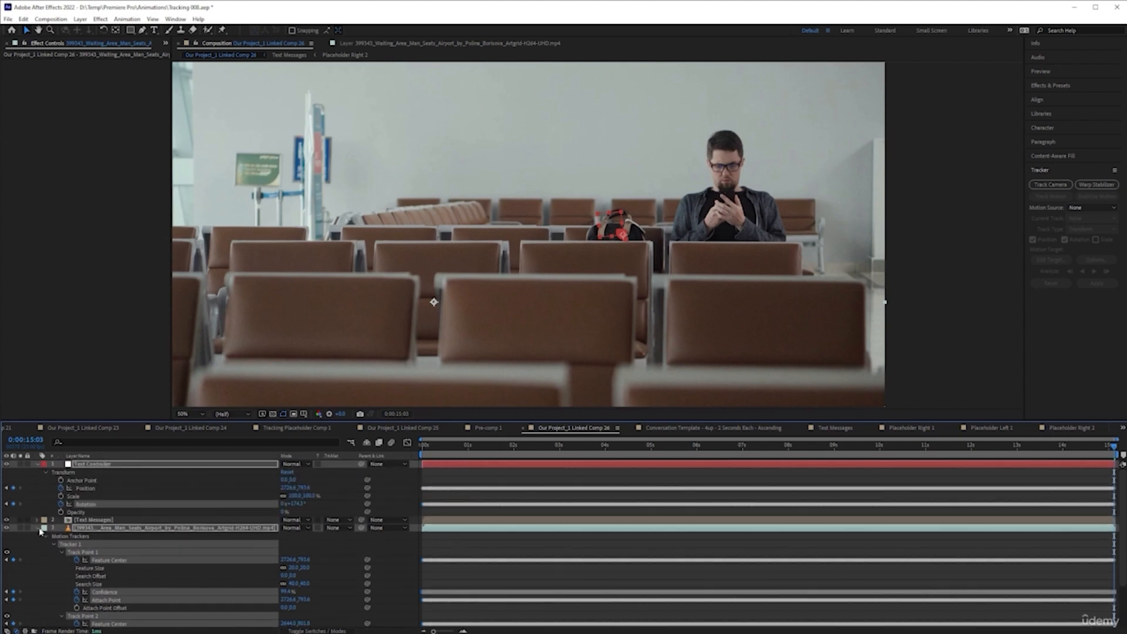
pyautogui.click(38, 528)
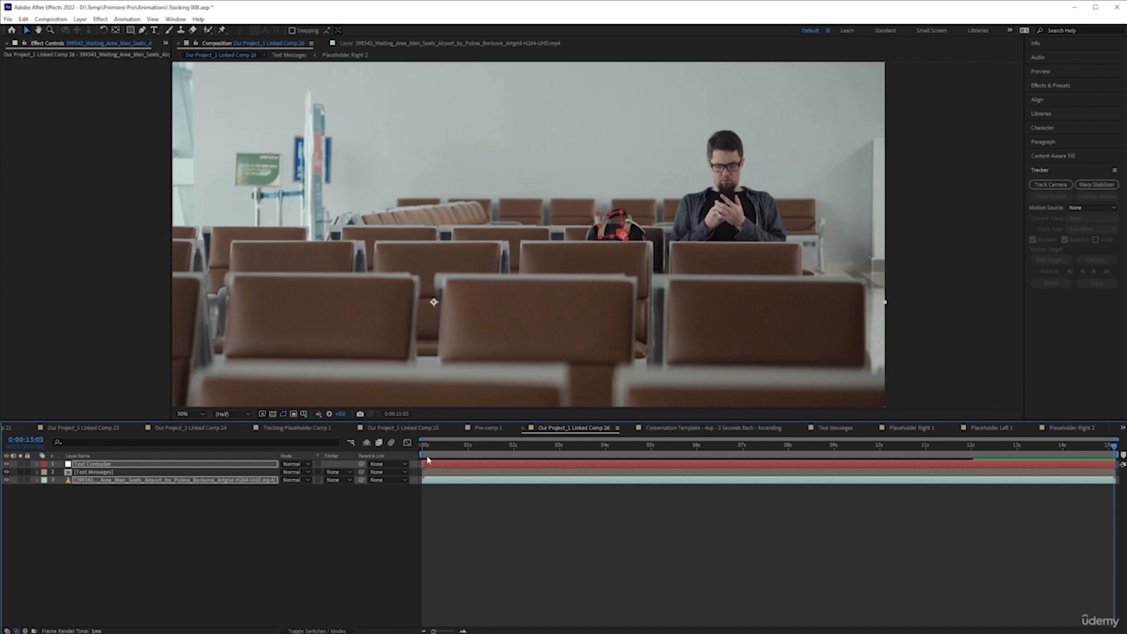
# Step: Parent the Text Messages layer to the Text Controller null at a frame where the messages are visible, 0:00:02:16
pyautogui.moveTo(434, 447); pyautogui.dragTo(544, 452)
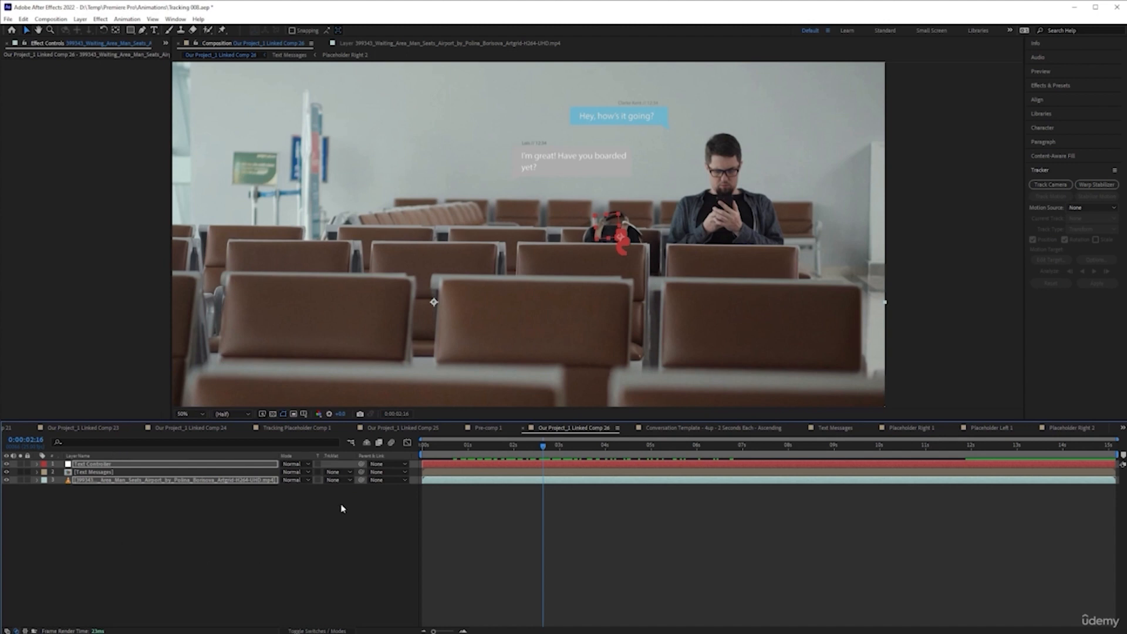
pyautogui.click(382, 473)
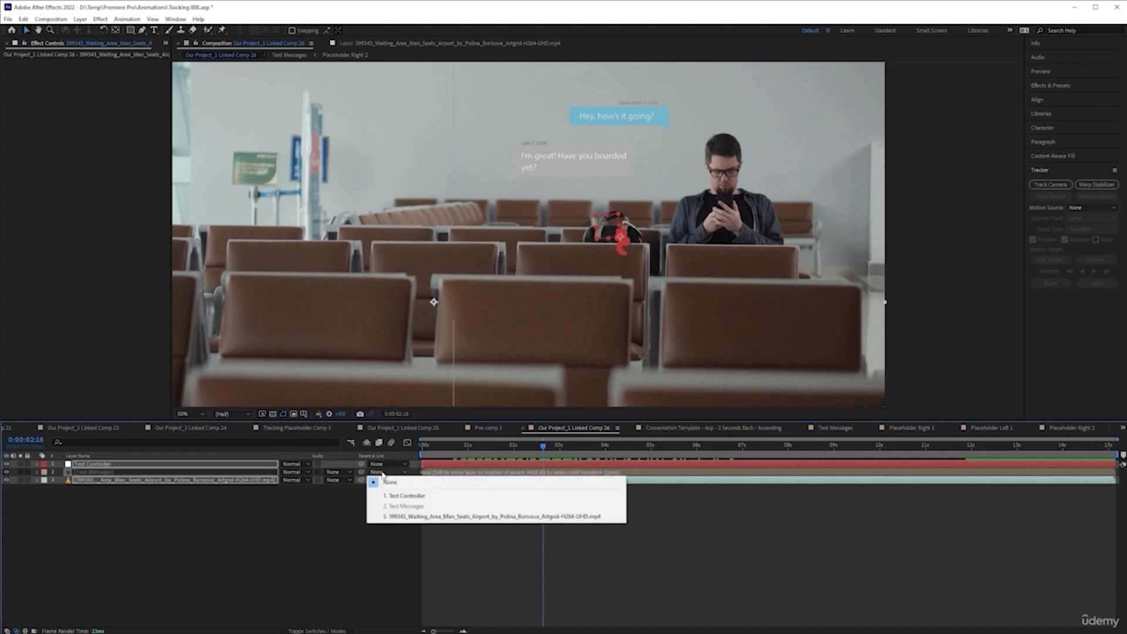
pyautogui.click(326, 515)
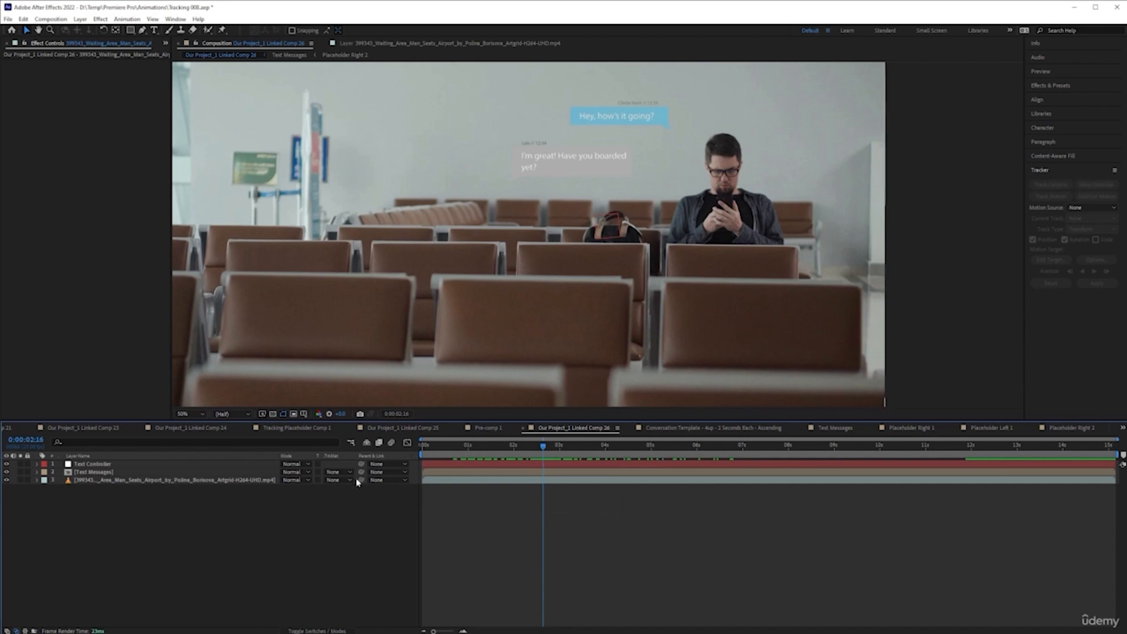
pyautogui.moveTo(361, 472); pyautogui.dragTo(106, 467)
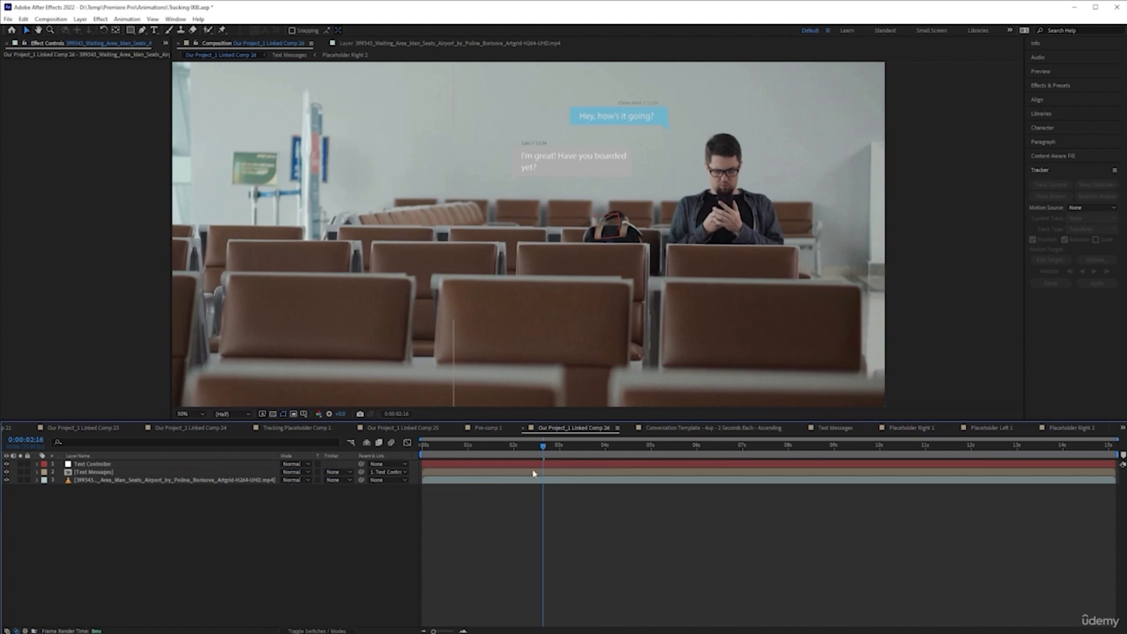
# Step: Preview the tracked text messages from the start of the composition and save the project
pyautogui.moveTo(542, 448); pyautogui.dragTo(329, 460)
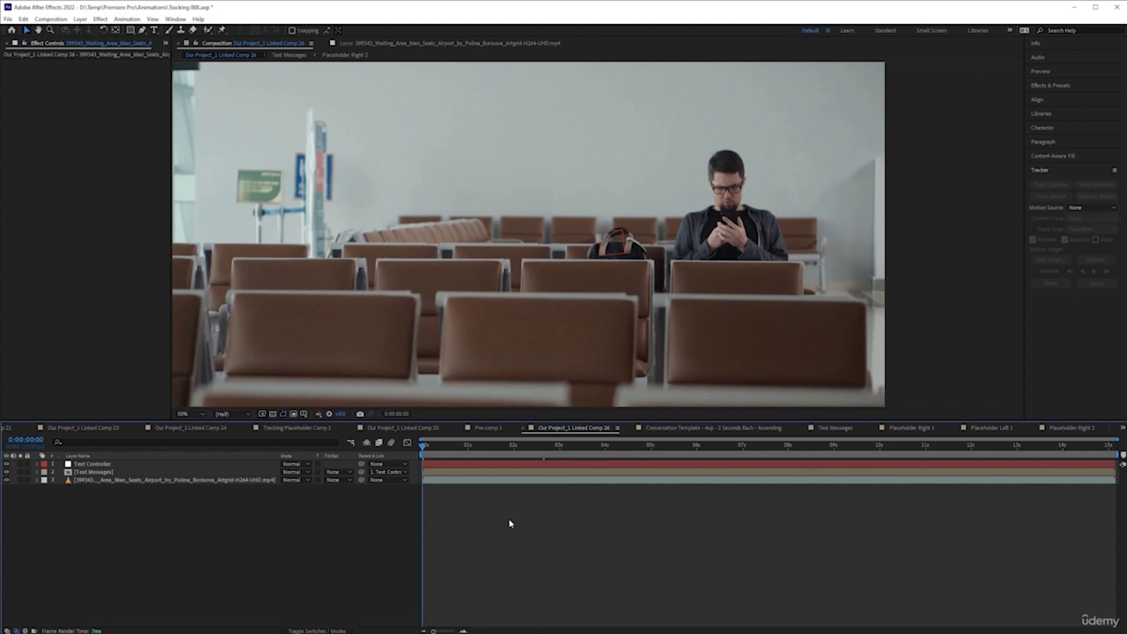
pyautogui.press('space')
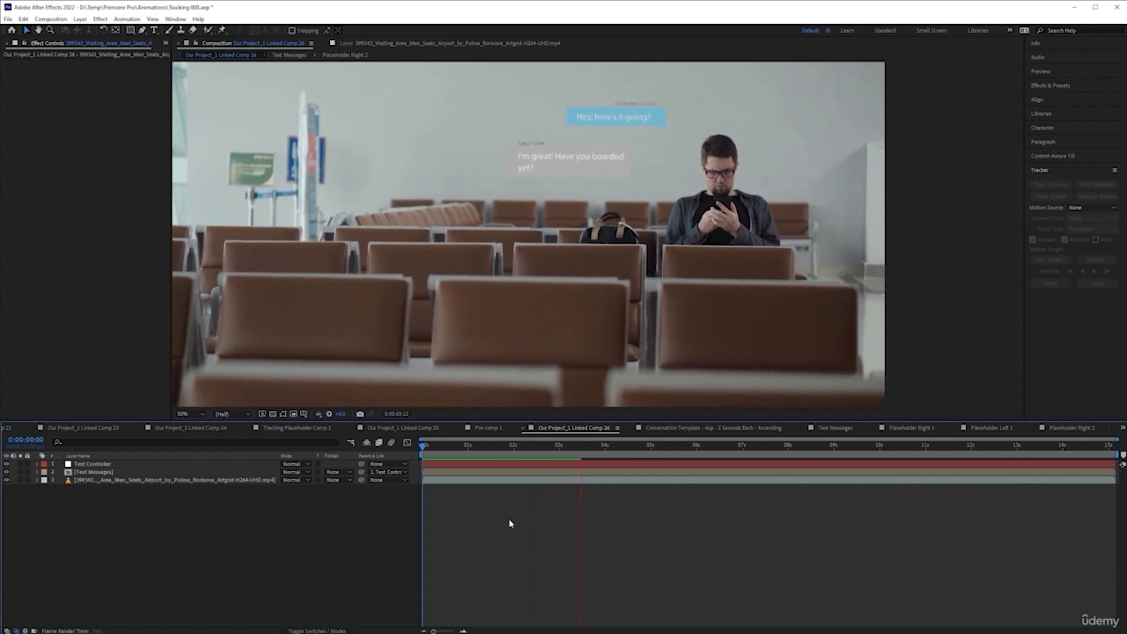
pyautogui.press('space')
pyautogui.hotkey('ctrl', 's')
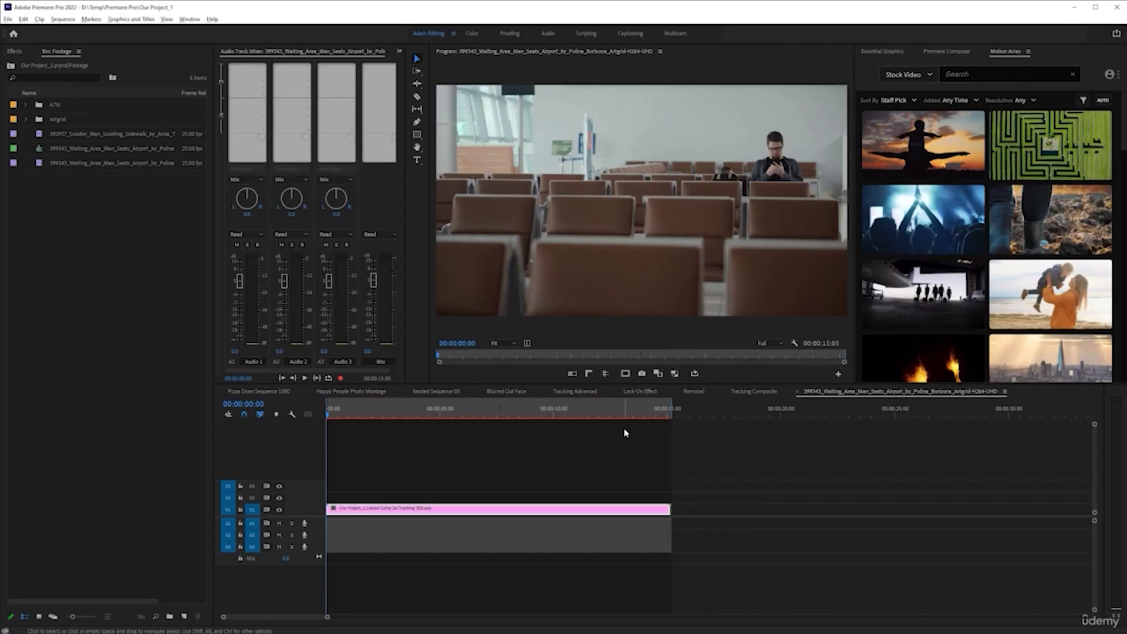
# Step: In Premiere Pro, render the preview of the linked airport composition sequence and check a frame at 00:00:02:18
pyautogui.click(584, 414)
pyautogui.press('Return')
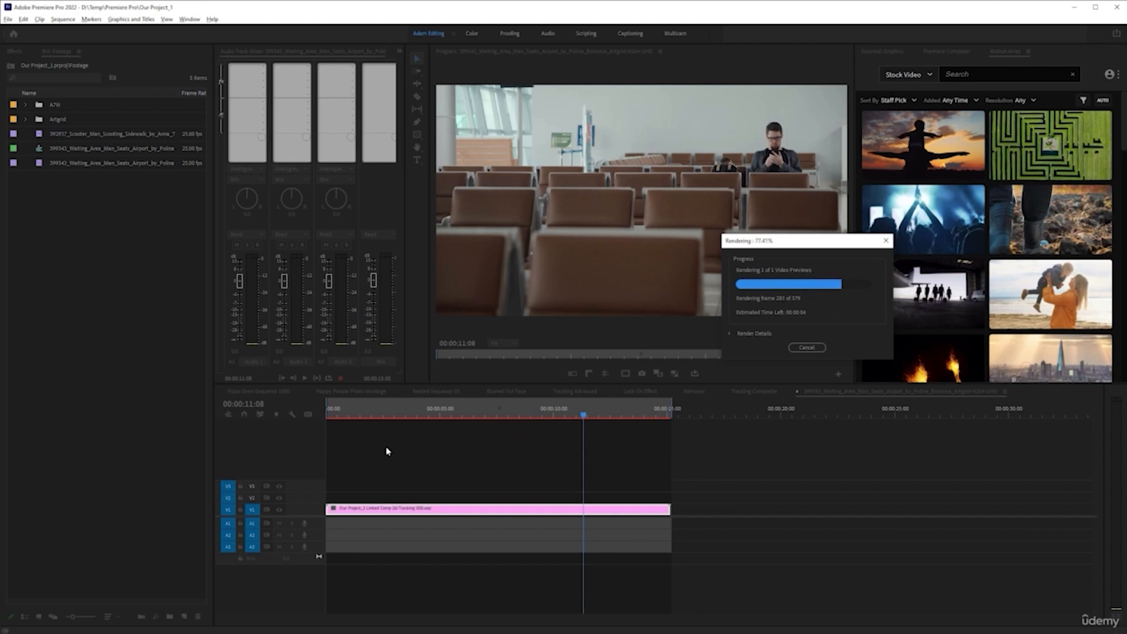
pyautogui.click(388, 415)
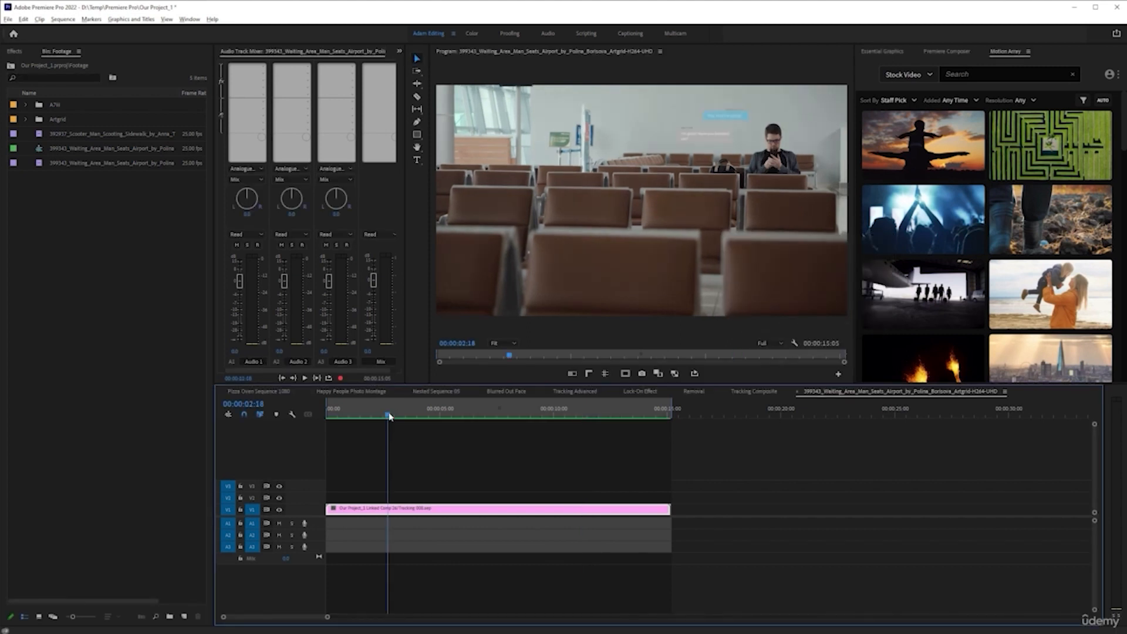
# Step: Play the rendered sequence from the start to check the tracked messages, and save the project
pyautogui.press('Home')
pyautogui.press('space')
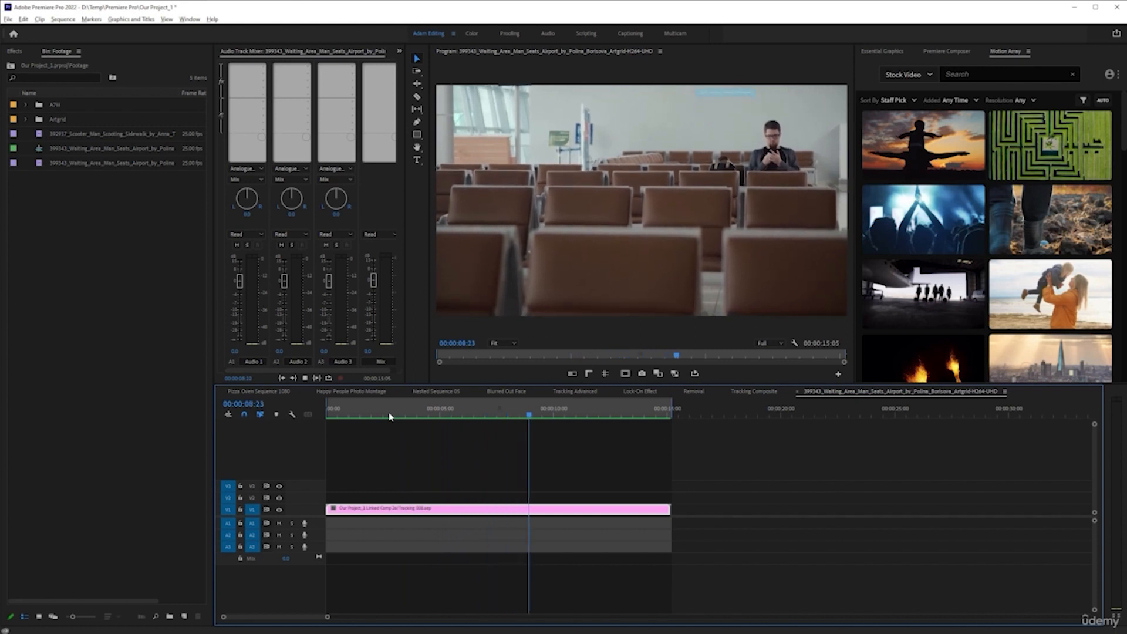
pyautogui.moveTo(535, 416); pyautogui.dragTo(335, 440)
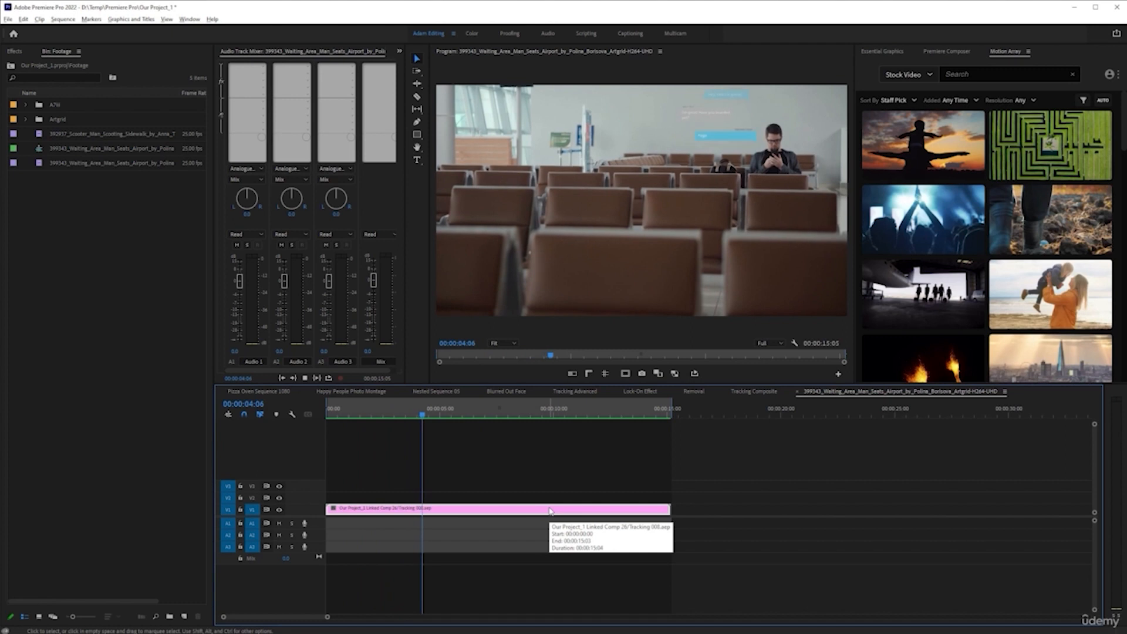
pyautogui.press('space')
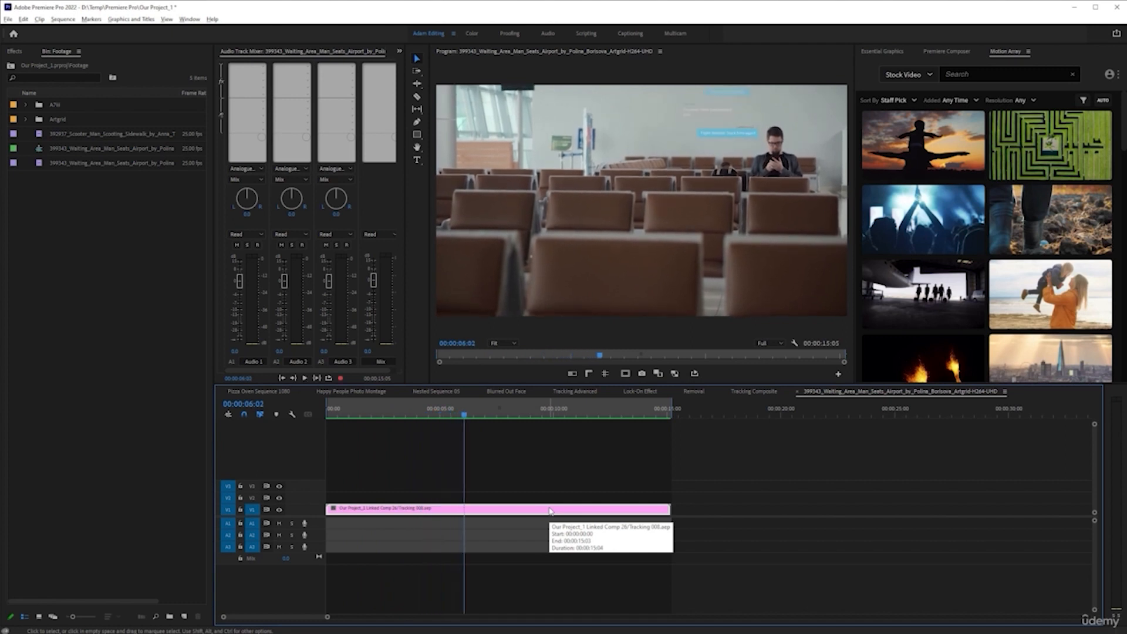
pyautogui.hotkey('ctrl', 's')
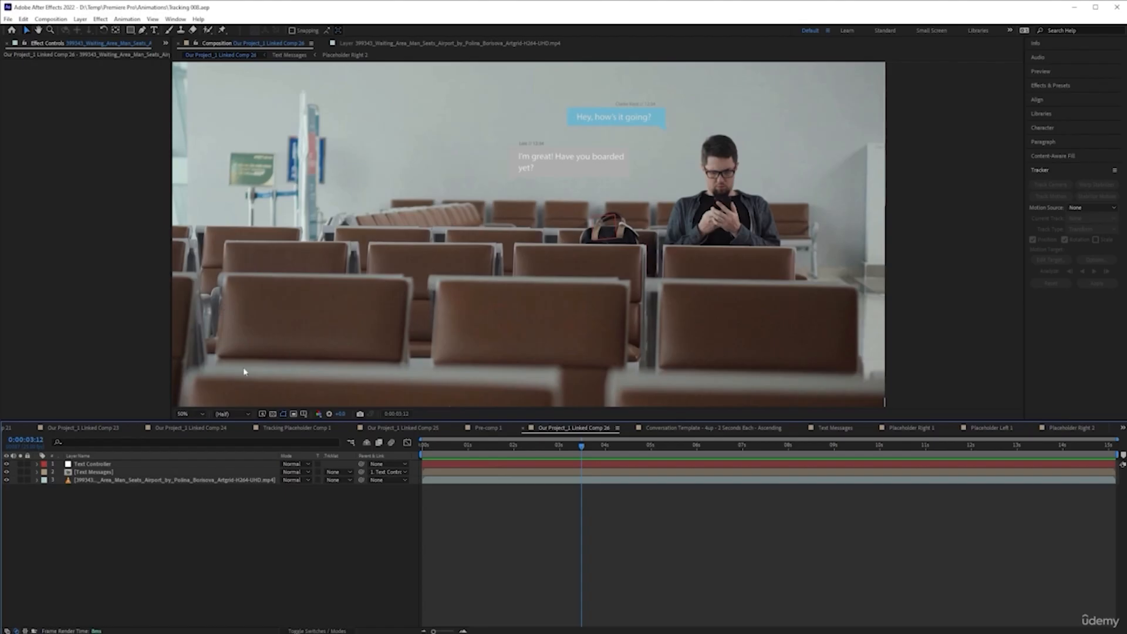
# Step: Back in After Effects, pre-compose all three layers together with all attributes moved and Open New Composition turned off
pyautogui.click(202, 415)
pyautogui.click(191, 498)
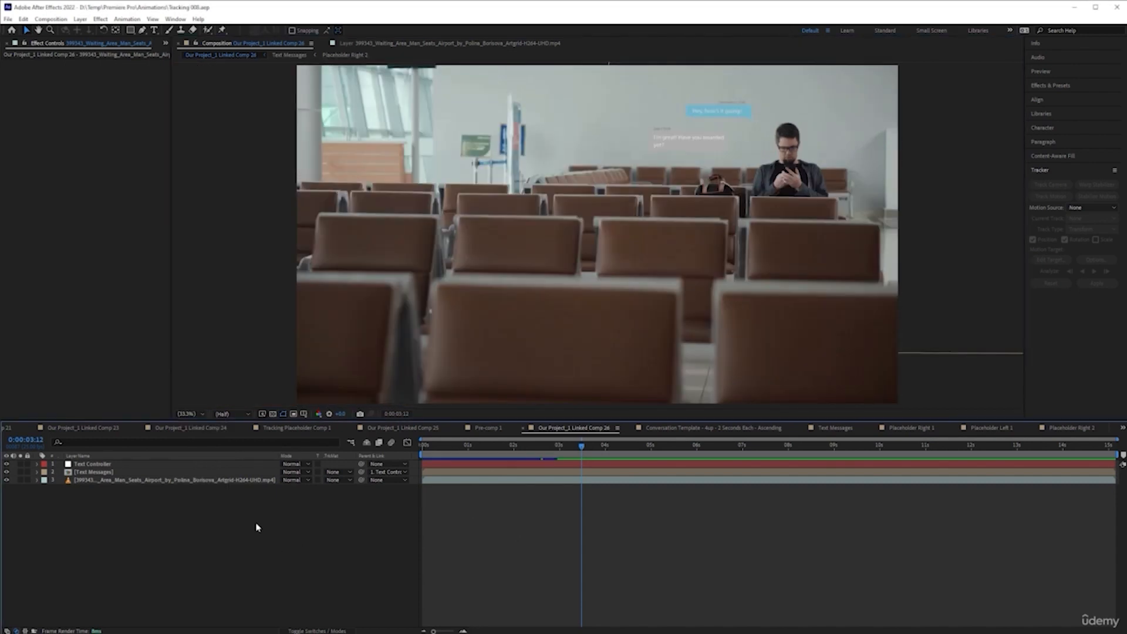
pyautogui.click(133, 465)
pyautogui.keyDown('shift'); pyautogui.click(147, 480); pyautogui.keyUp('shift')
pyautogui.rightClick(175, 481)
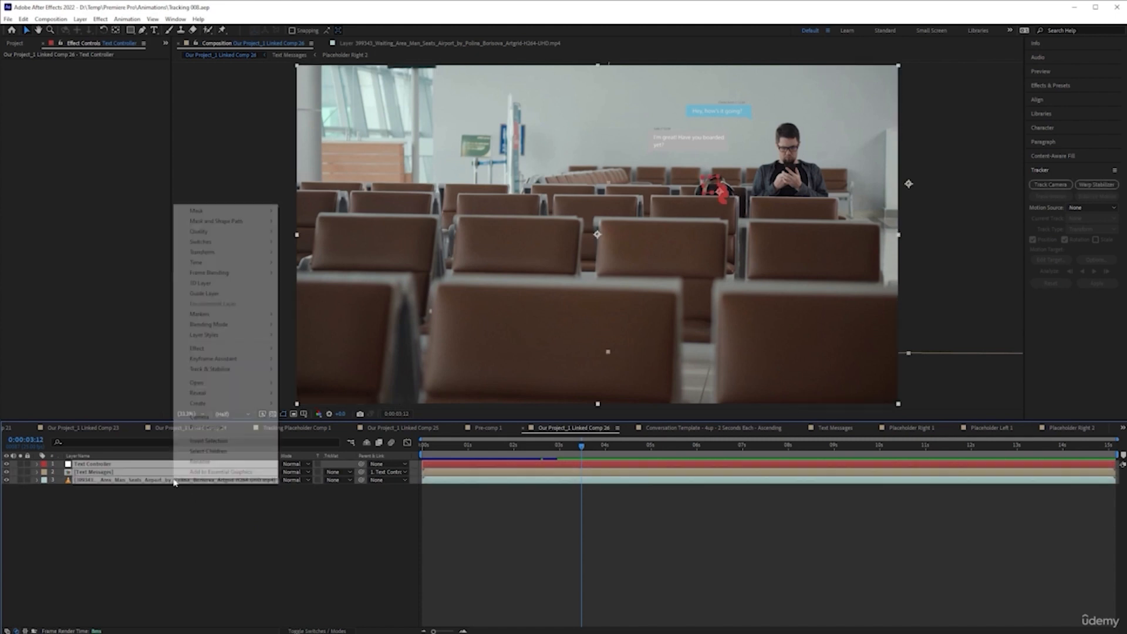
pyautogui.click(258, 426)
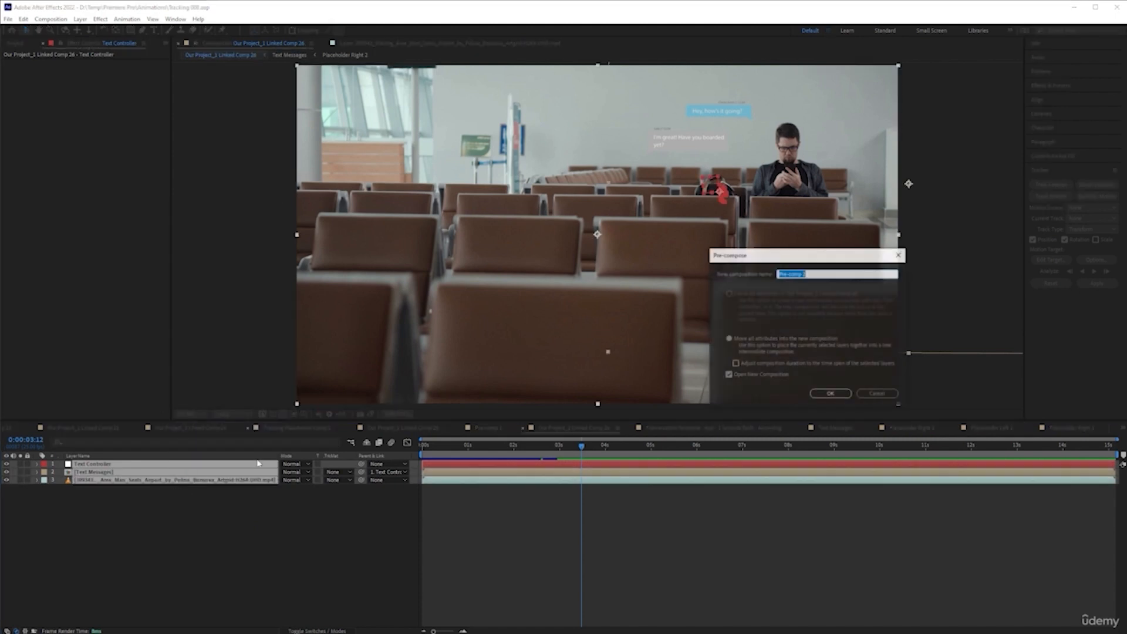
pyautogui.click(728, 374)
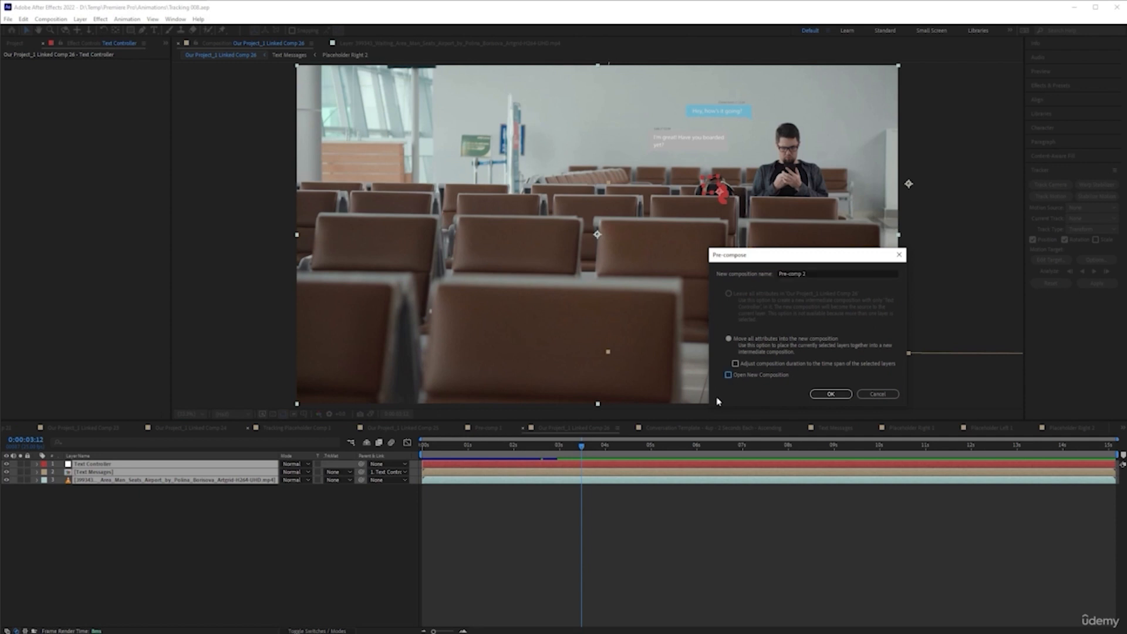
pyautogui.click(833, 391)
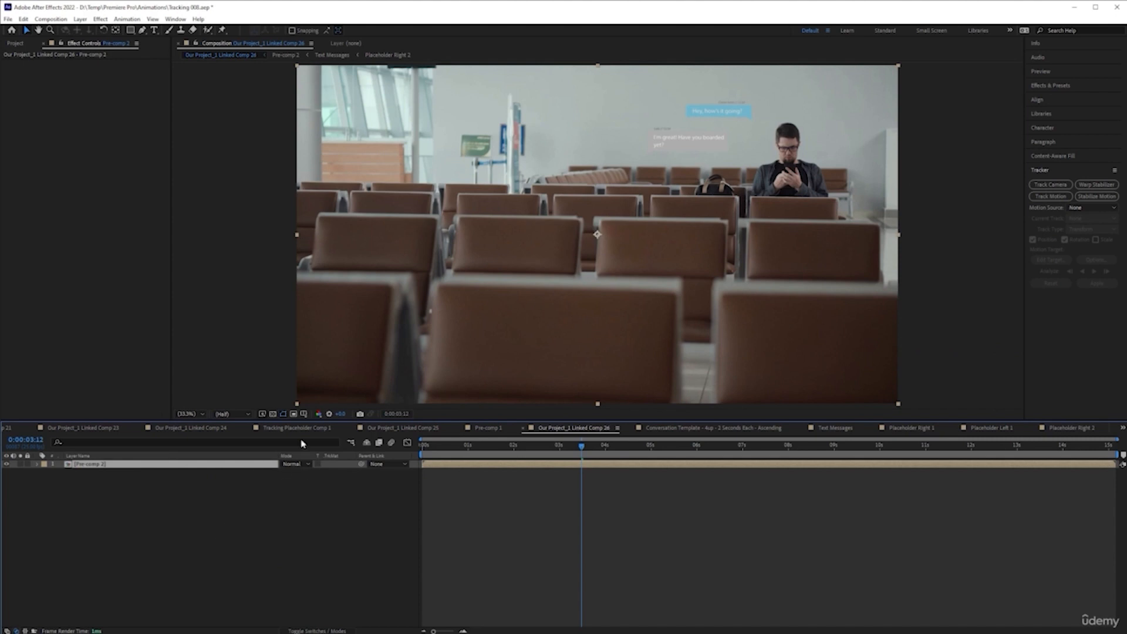
pyautogui.click(267, 494)
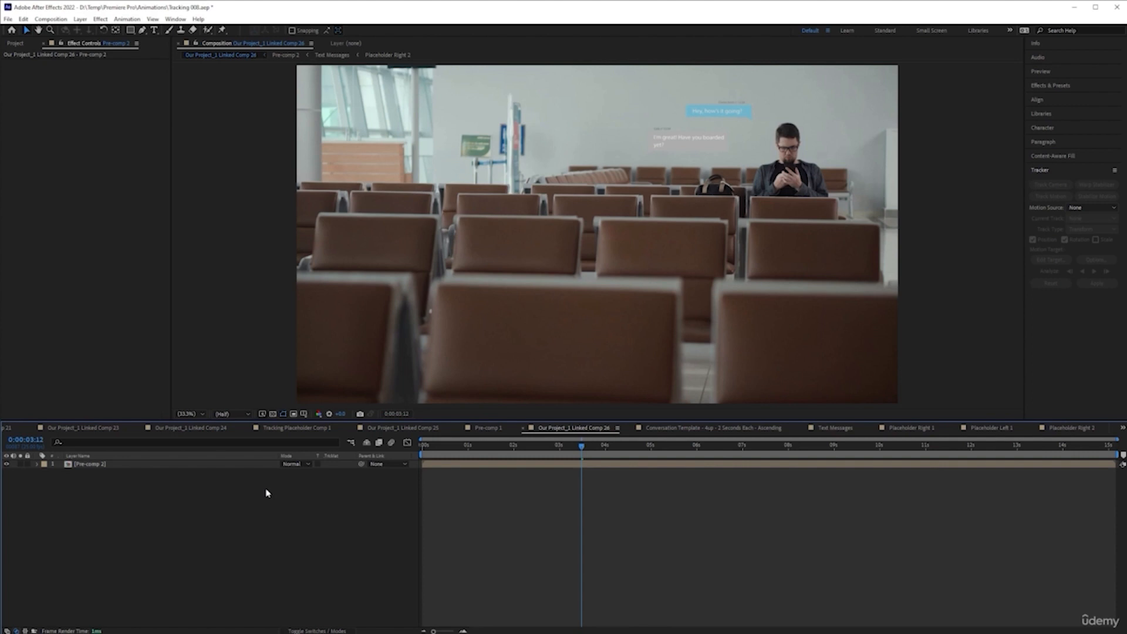
pyautogui.rightClick(267, 493)
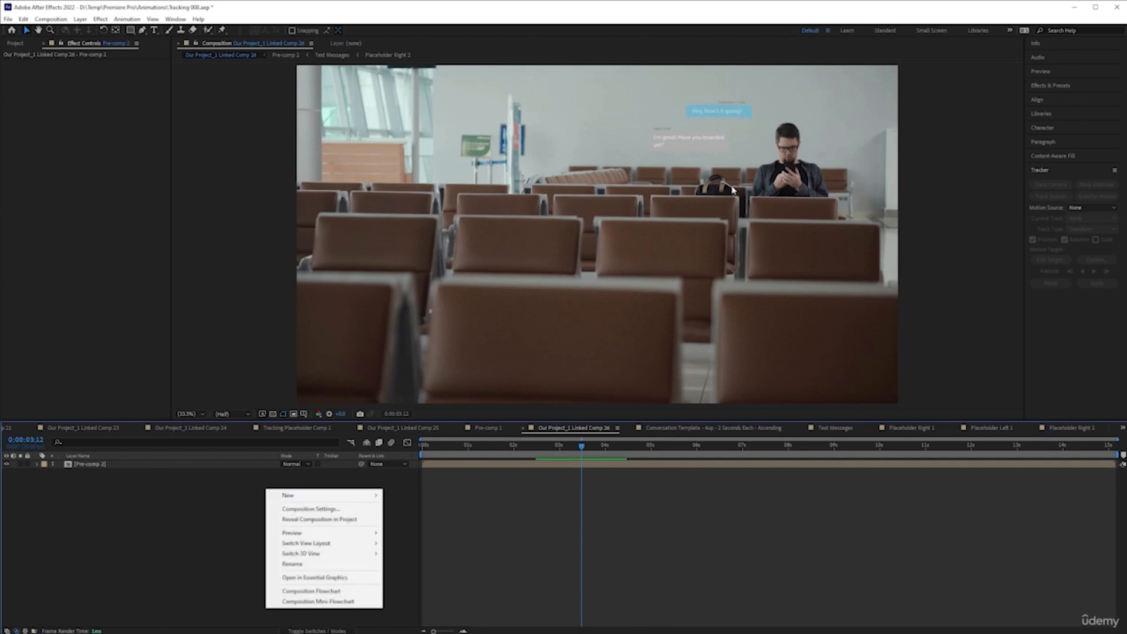
pyautogui.click(118, 520)
# Step: Scale the pre-comp layer to 125% and reposition it to 1480, 1352 so the man and messages are framed closer
pyautogui.click(181, 463)
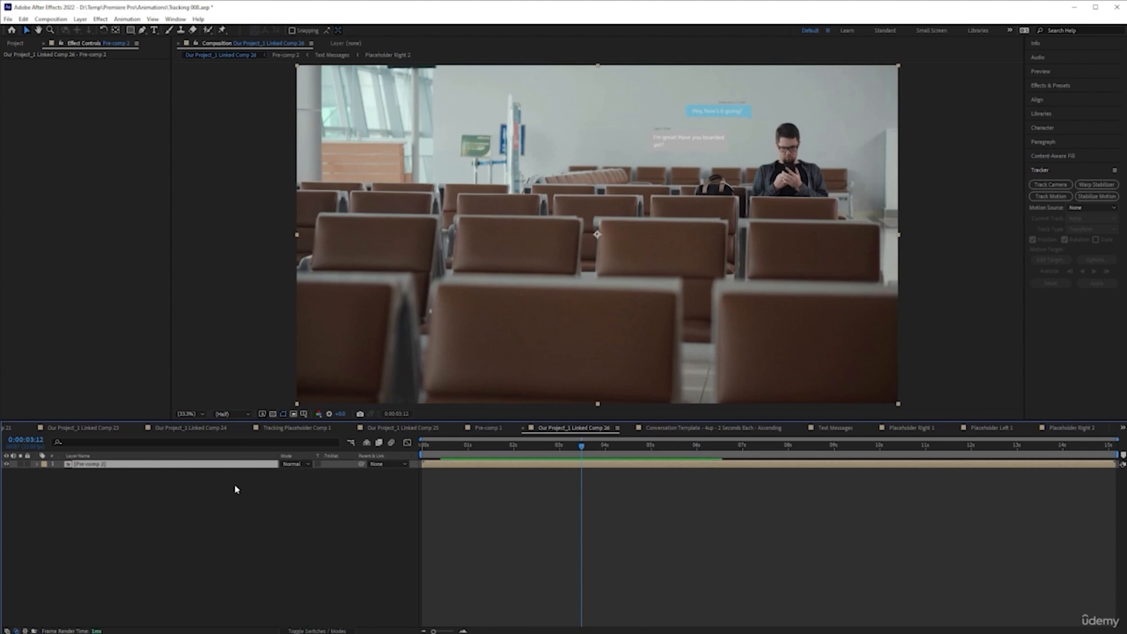
pyautogui.press('s')
pyautogui.hotkey('shift', 'p')
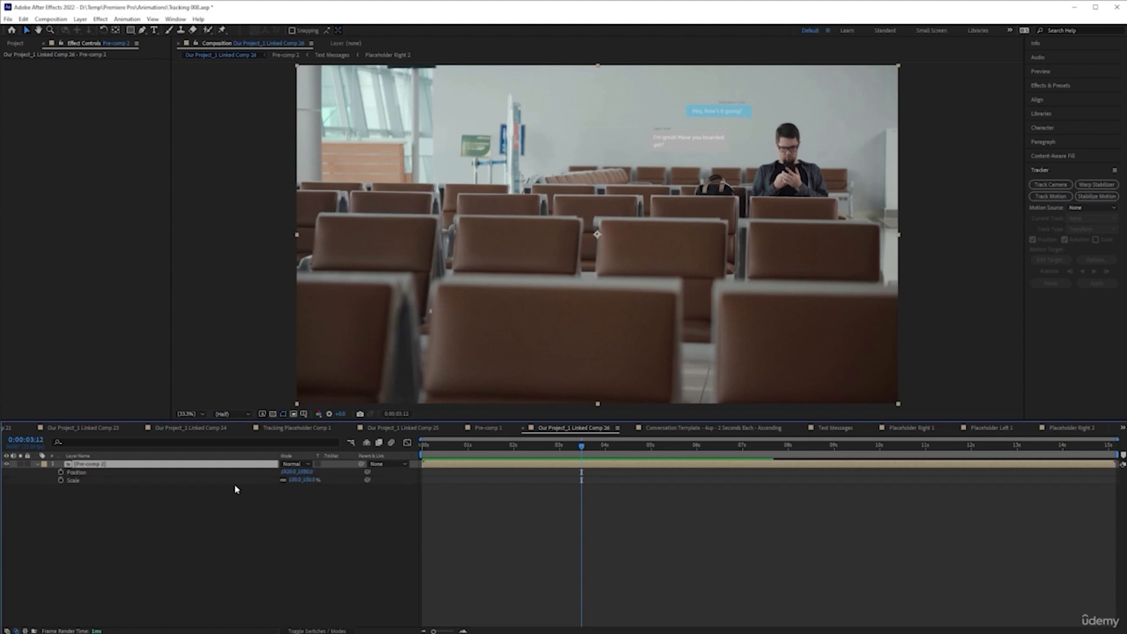
pyautogui.moveTo(293, 479); pyautogui.dragTo(414, 492)
pyautogui.moveTo(290, 474); pyautogui.dragTo(94, 480)
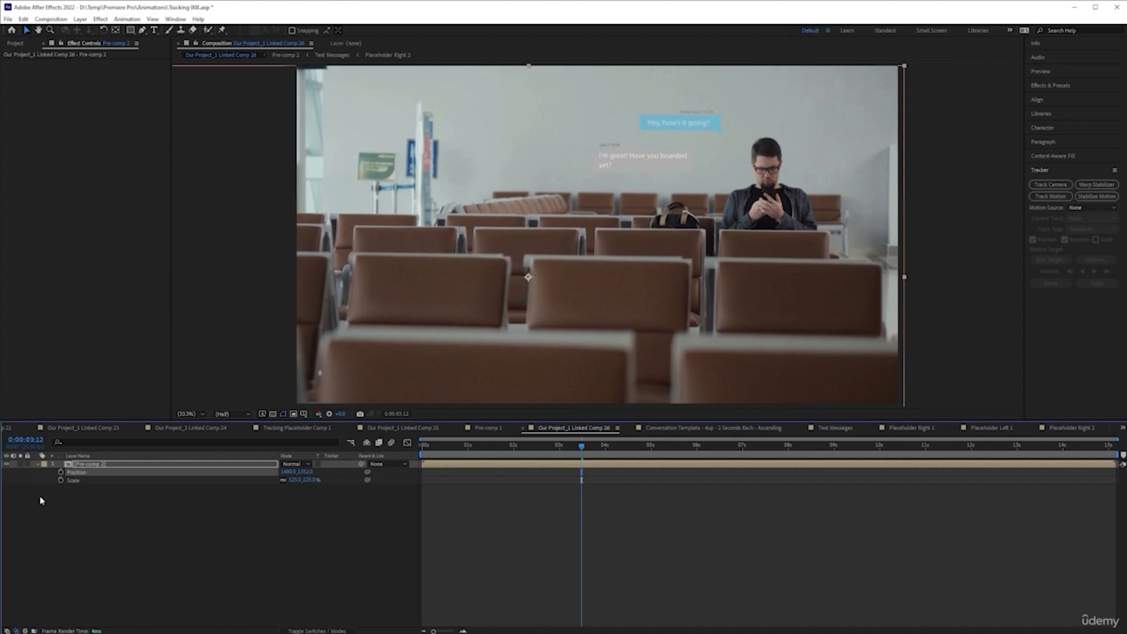
# Step: Add Position and Scale keyframes to the pre-comp and move both to the start of the timeline
pyautogui.click(61, 472)
pyautogui.click(61, 480)
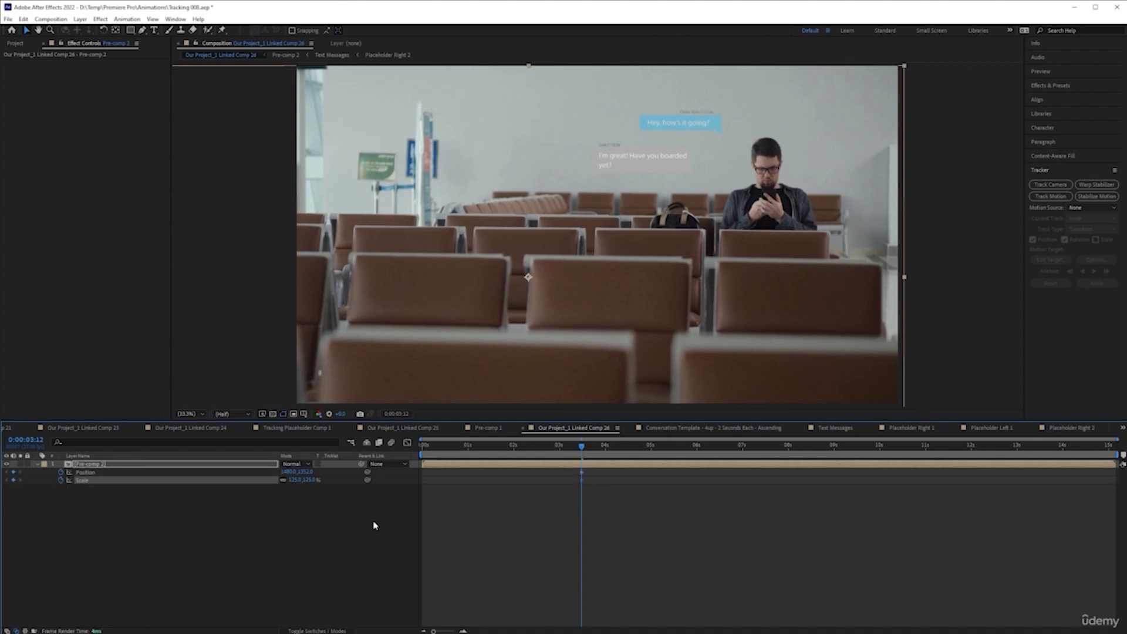
pyautogui.moveTo(611, 500); pyautogui.dragTo(423, 488)
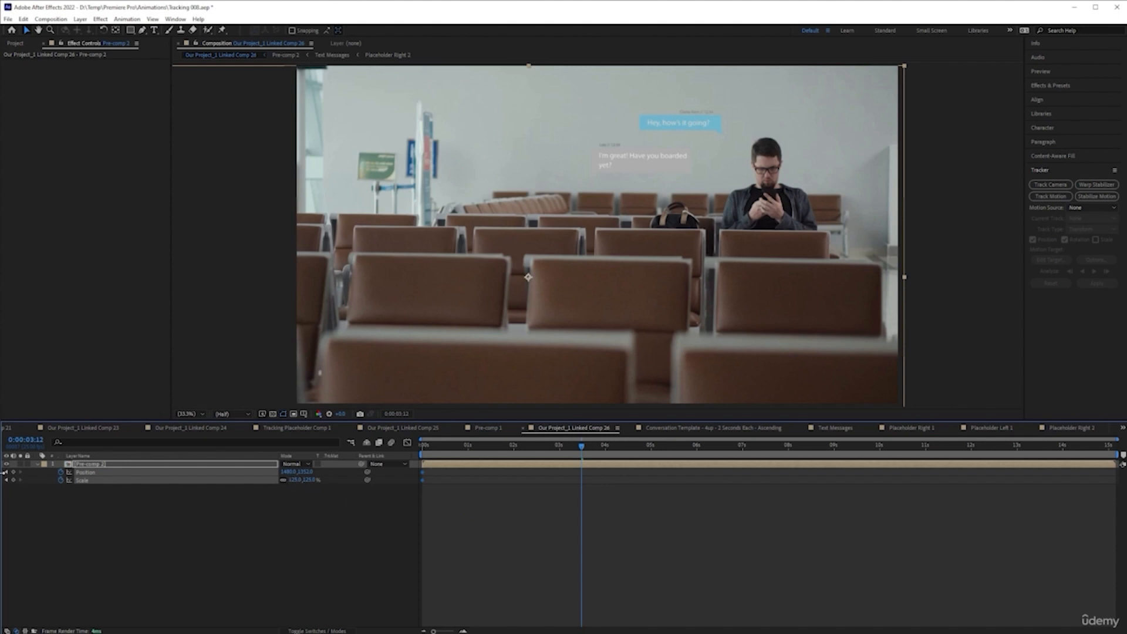
# Step: Set the pre-comp's Scale to 110% at 0:00:03:12 to add a second scale keyframe
pyautogui.click(284, 513)
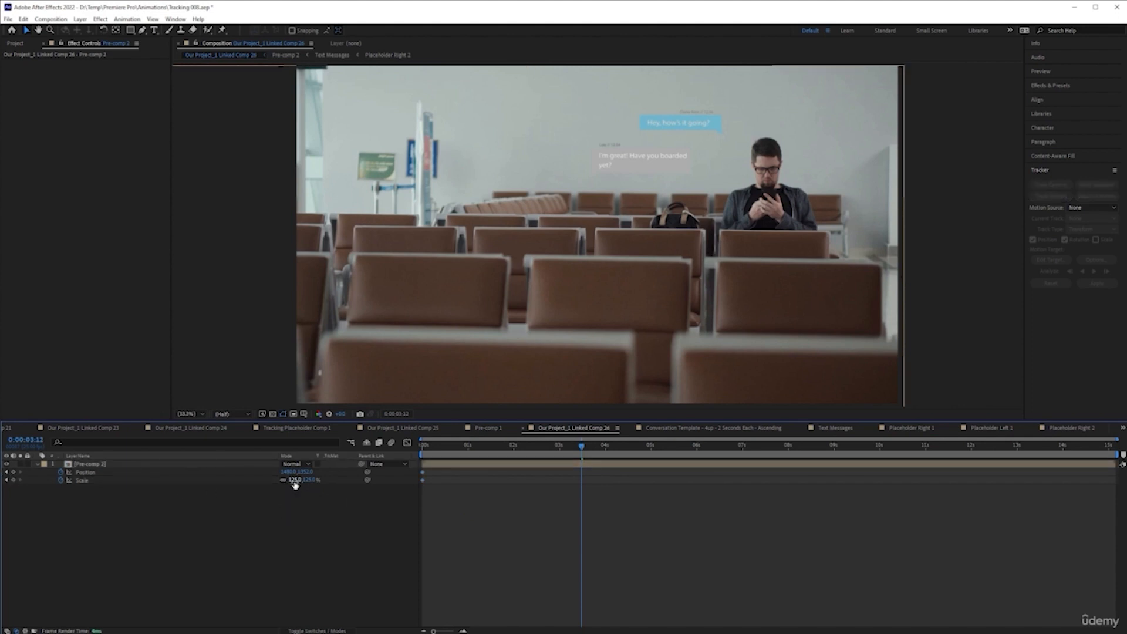
pyautogui.click(294, 480)
pyautogui.write('110')
pyautogui.press('Return')
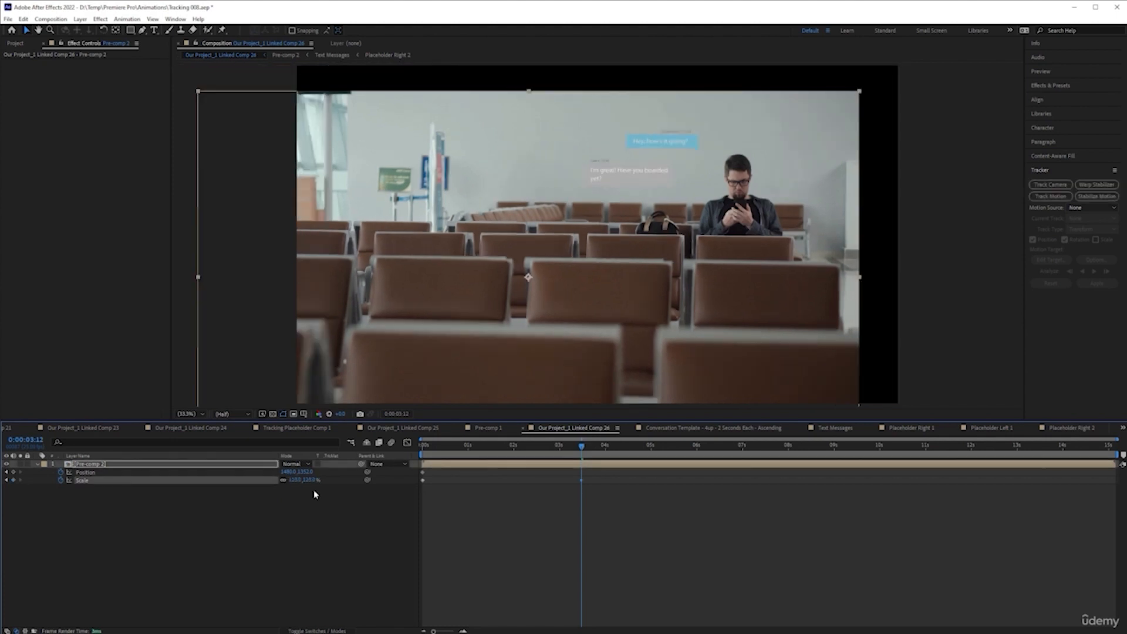
# Step: Reset the pre-comp's Position at 0:00:03:12 and shift the layer vertically and horizontally to reframe the shot
pyautogui.rightClick(156, 473)
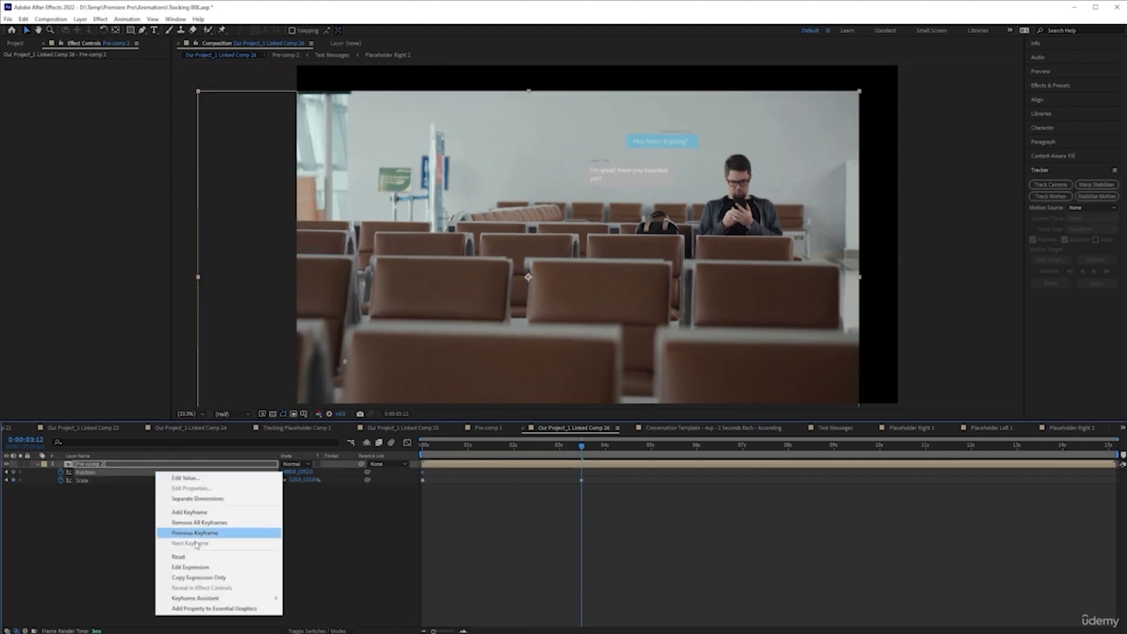
pyautogui.click(179, 556)
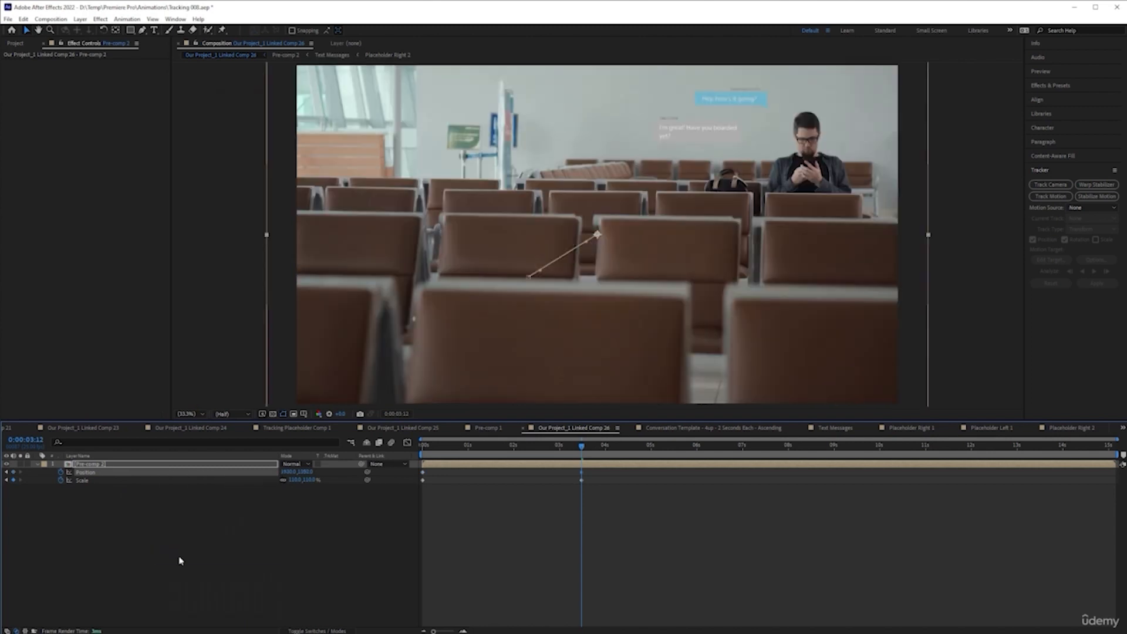
pyautogui.moveTo(307, 472); pyautogui.dragTo(358, 473)
pyautogui.moveTo(289, 474); pyautogui.dragTo(223, 480)
# Step: Move the second Position and Scale keyframes to the end of the timeline and preview the animation from the start
pyautogui.click(641, 533)
pyautogui.moveTo(635, 513); pyautogui.dragTo(1115, 484)
pyautogui.click(671, 516)
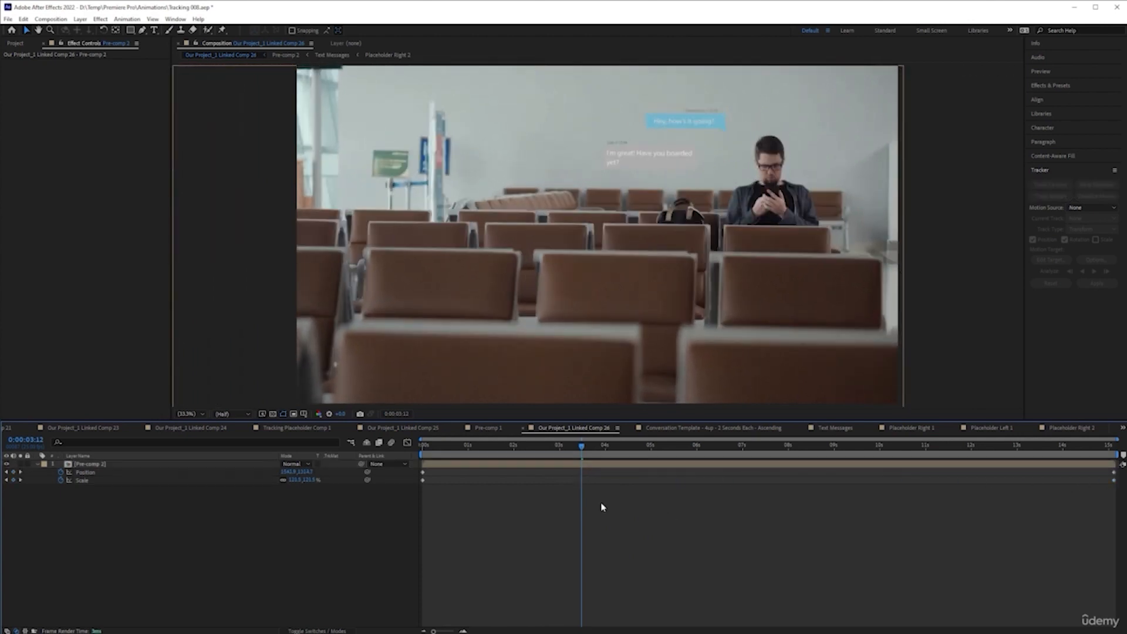
pyautogui.press('Home')
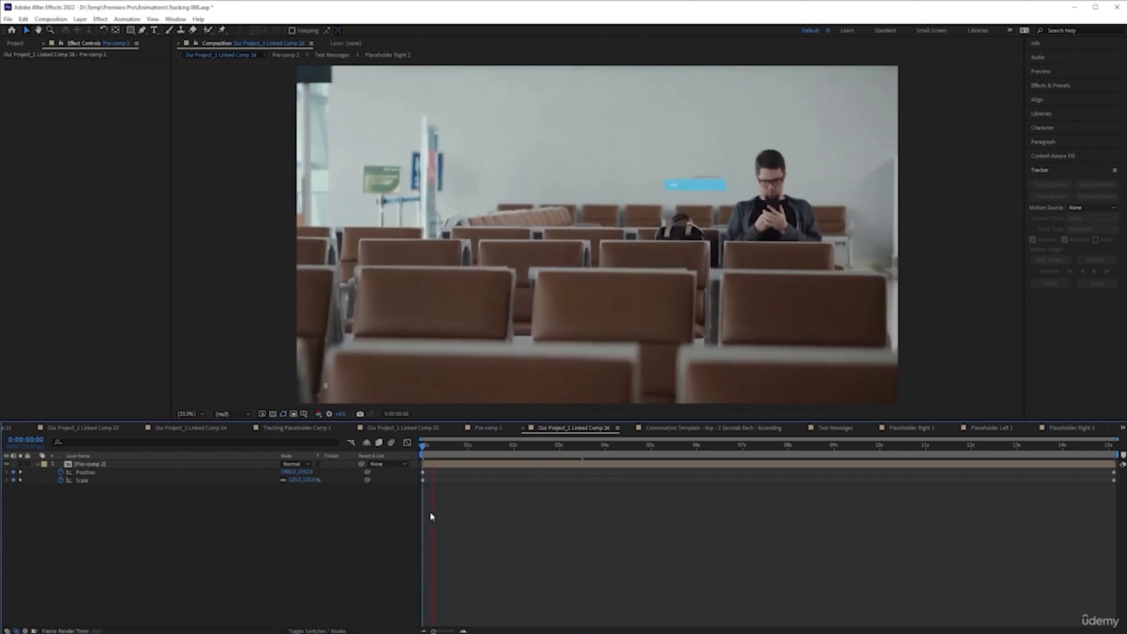
pyautogui.press('space')
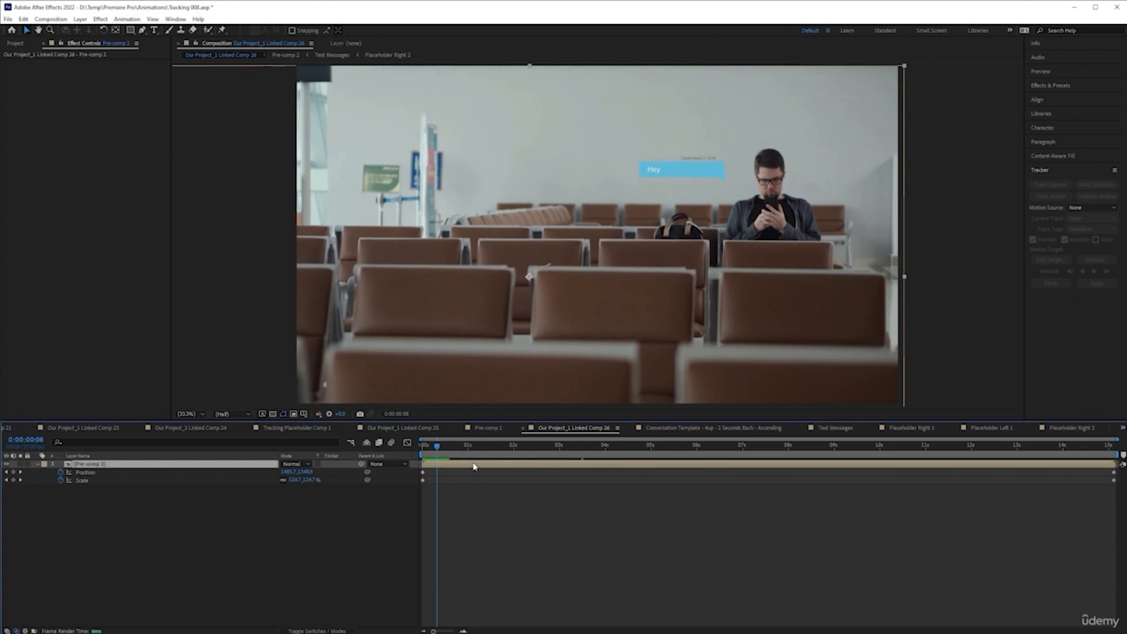
# Step: Open Pre-comp 2 and add a Position keyframe to the Text Messages layer at 0:00:08:01
pyautogui.doubleClick(473, 467)
pyautogui.moveTo(515, 448); pyautogui.dragTo(742, 467)
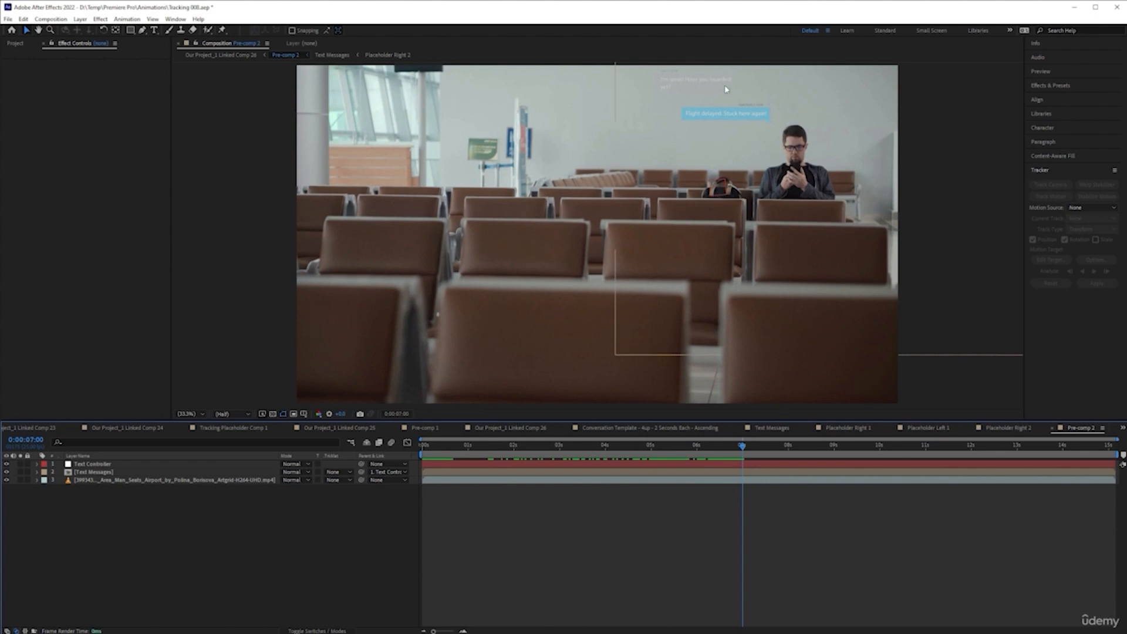
pyautogui.click(789, 476)
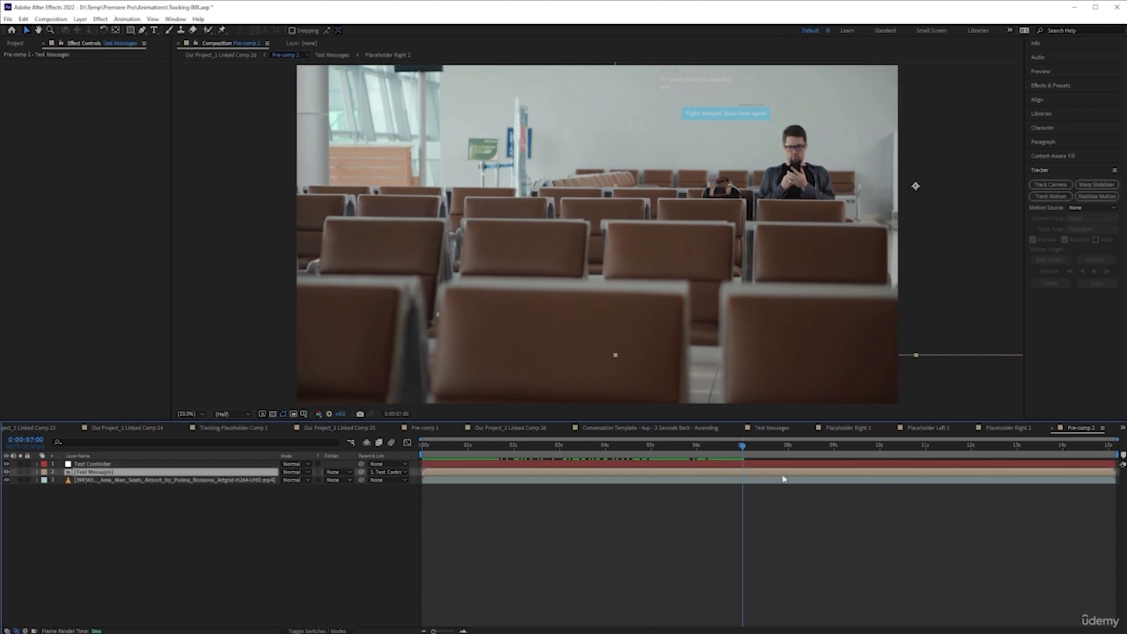
pyautogui.moveTo(742, 448); pyautogui.dragTo(790, 446)
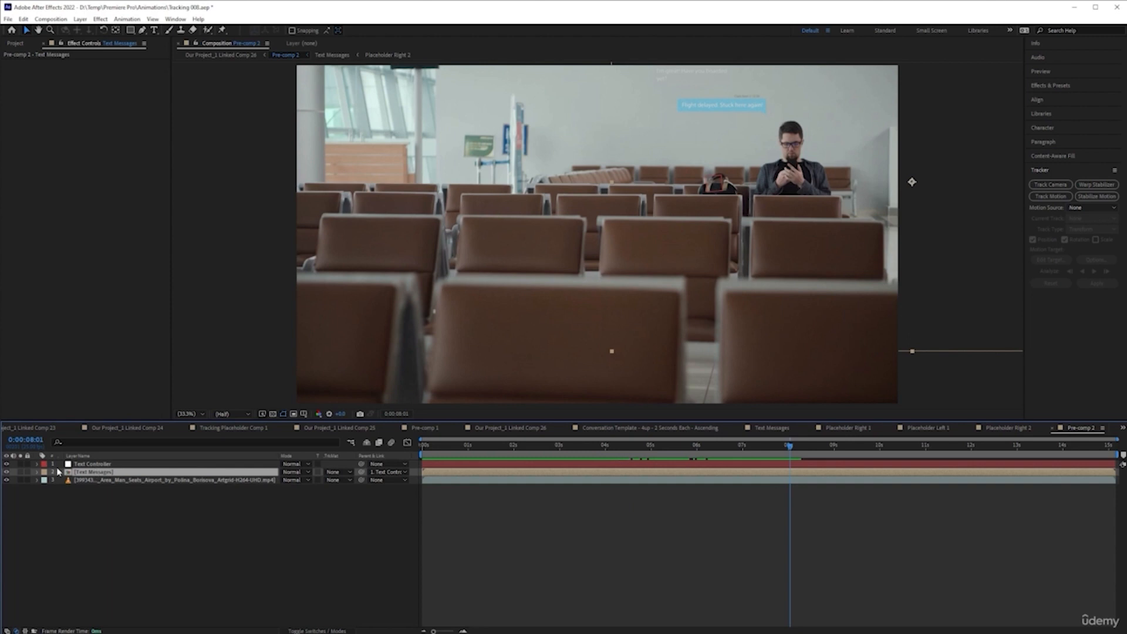
pyautogui.click(37, 472)
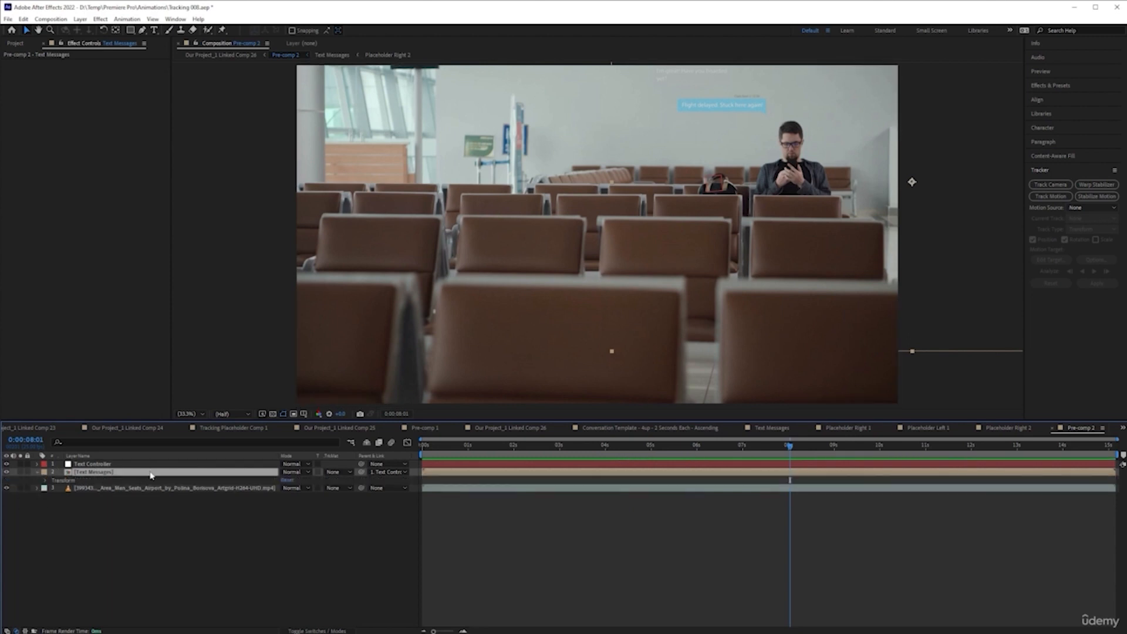
pyautogui.press('p')
pyautogui.click(60, 480)
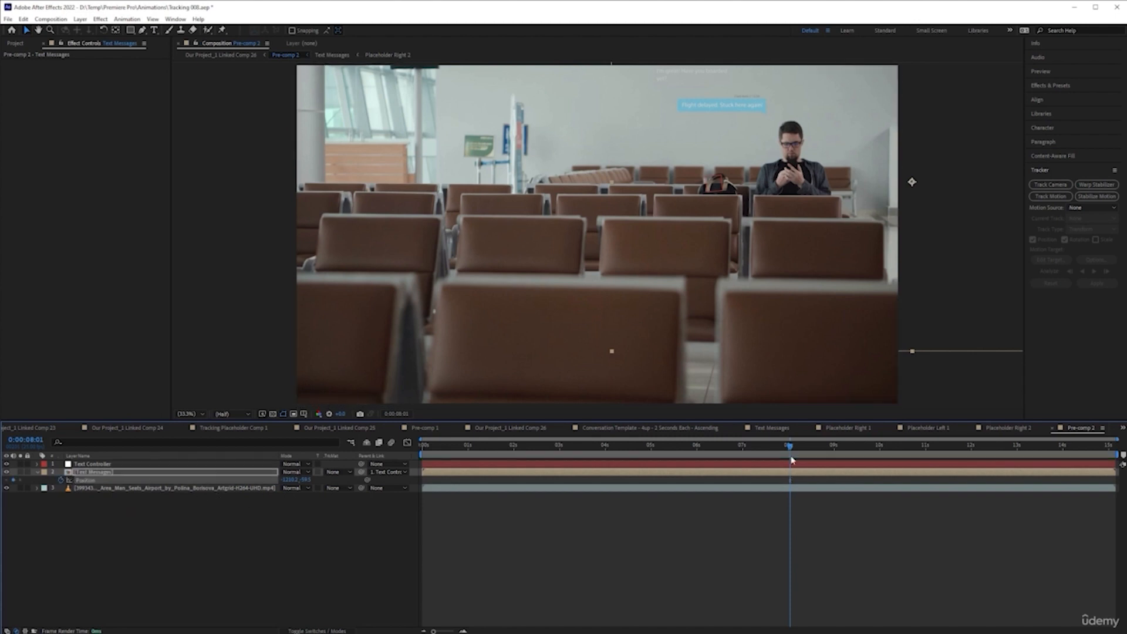
# Step: At 0:00:08:07, shift the Text Messages layer up out of frame and apply Easy Ease to both Position keyframes
pyautogui.moveTo(790, 450); pyautogui.dragTo(802, 452)
pyautogui.moveTo(305, 480); pyautogui.dragTo(372, 482)
pyautogui.moveTo(812, 477); pyautogui.dragTo(771, 482)
pyautogui.press('F9')
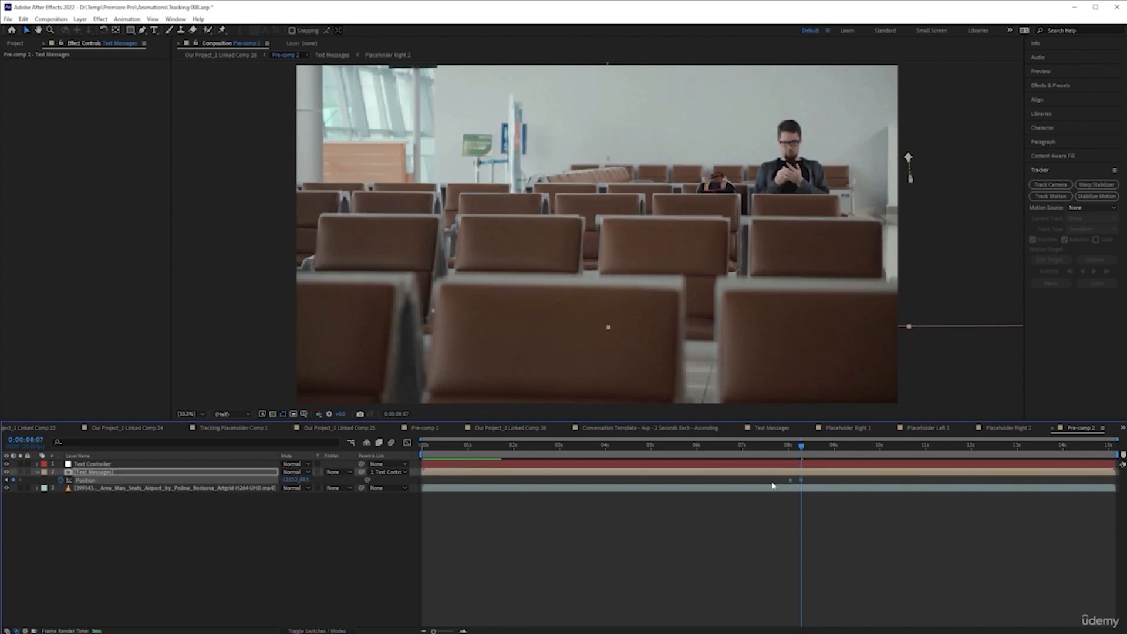
pyautogui.click(765, 503)
# Step: Preview the messages' exit animation from 0:00:07:19 and save the project
pyautogui.click(778, 448)
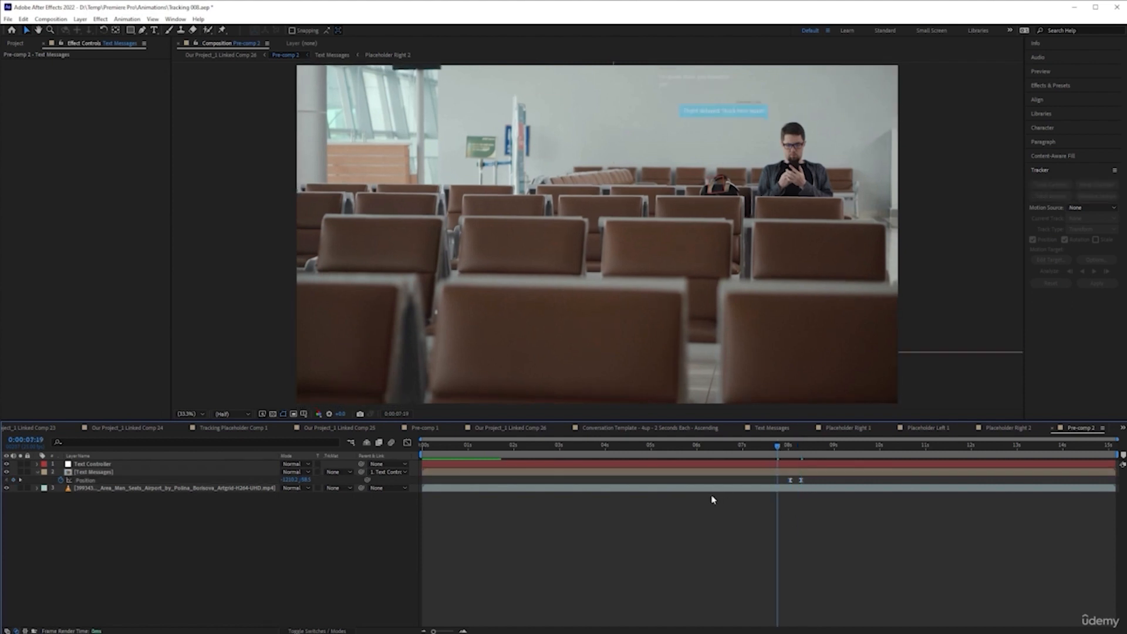
pyautogui.press('space')
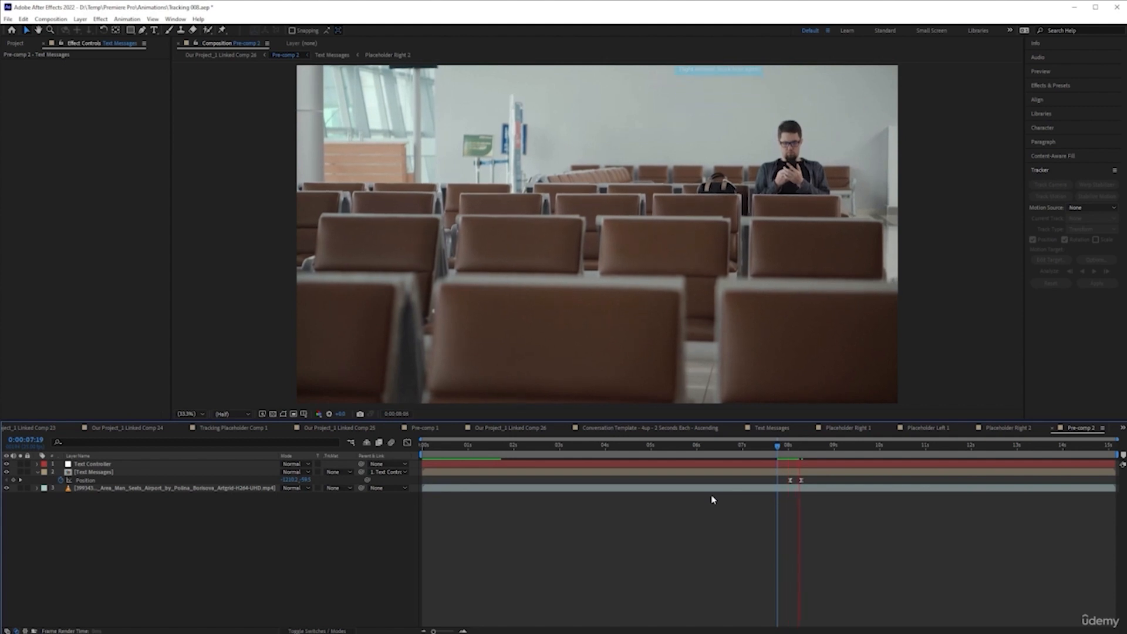
pyautogui.press('space')
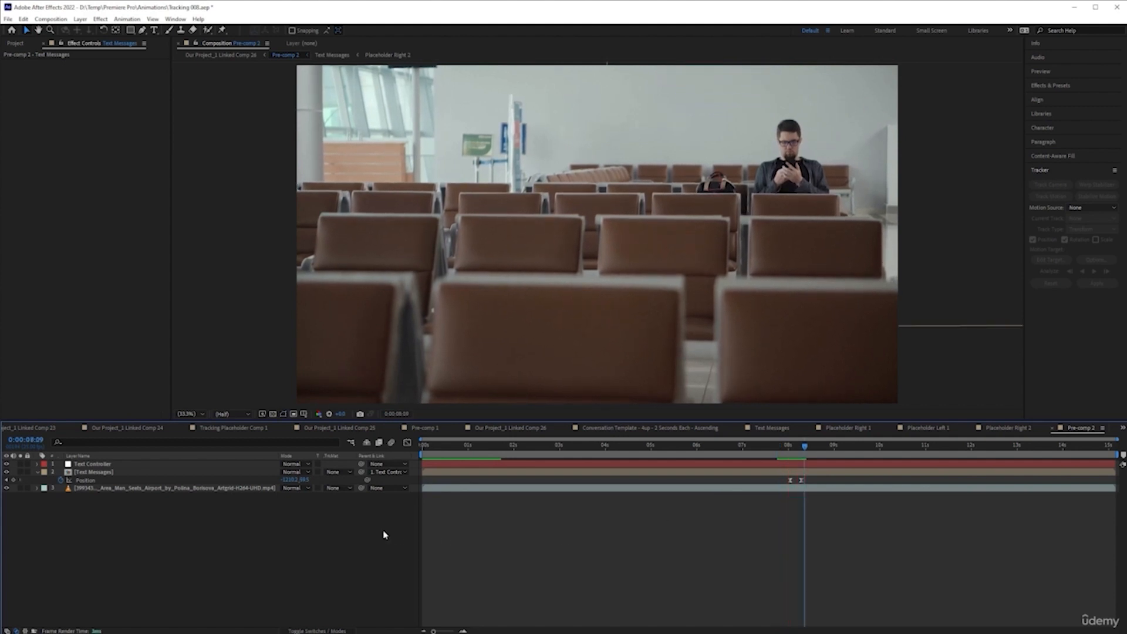
pyautogui.hotkey('ctrl', 's')
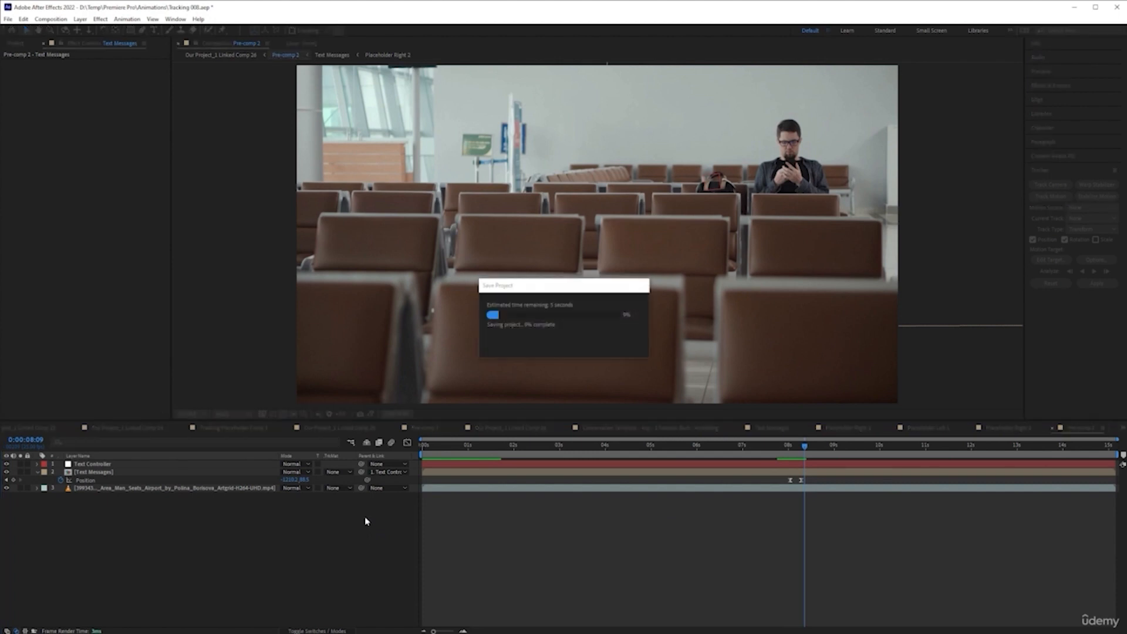
# Step: Switch to Premiere Pro and check the linked comp at 0:00:05:06 and 0:00:04:00
pyautogui.hotkey('alt', 'Tab')
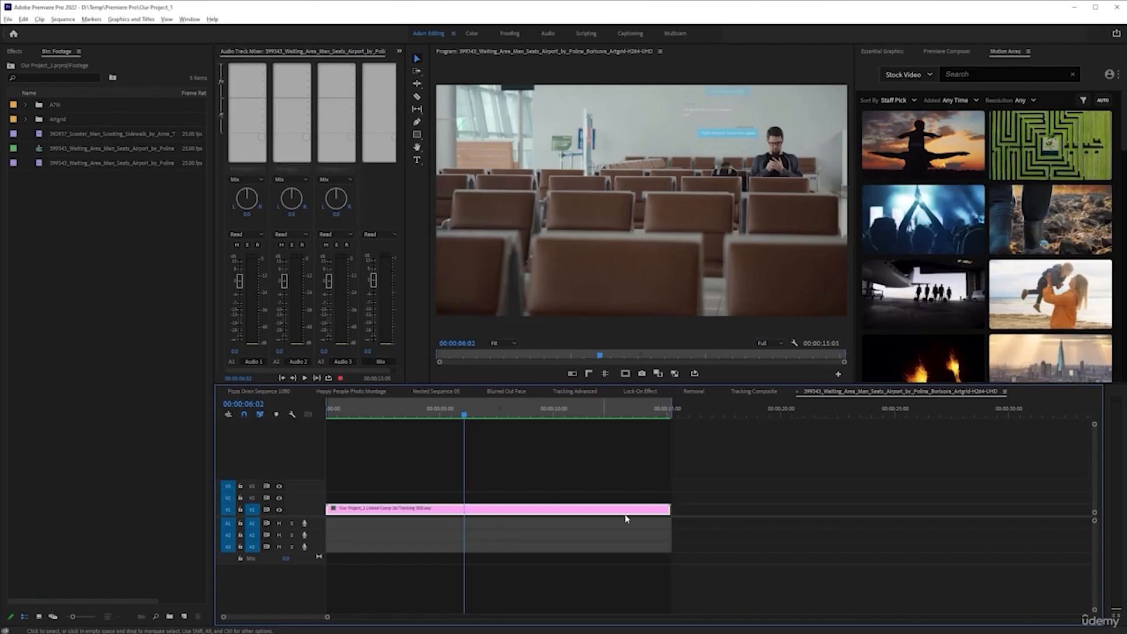
pyautogui.click(445, 415)
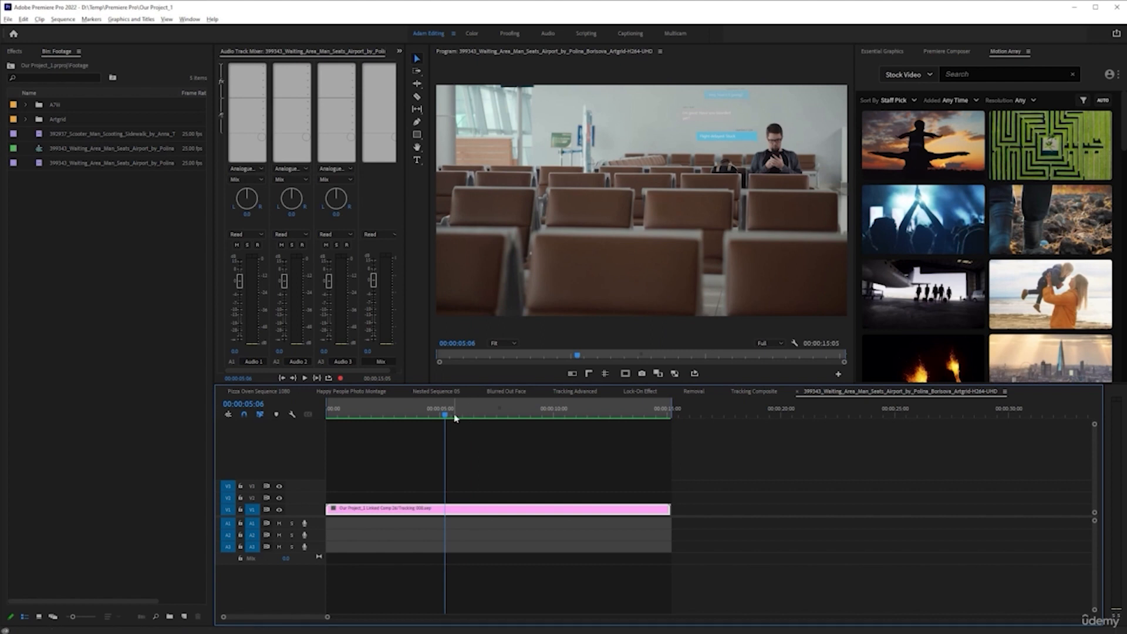
pyautogui.click(417, 414)
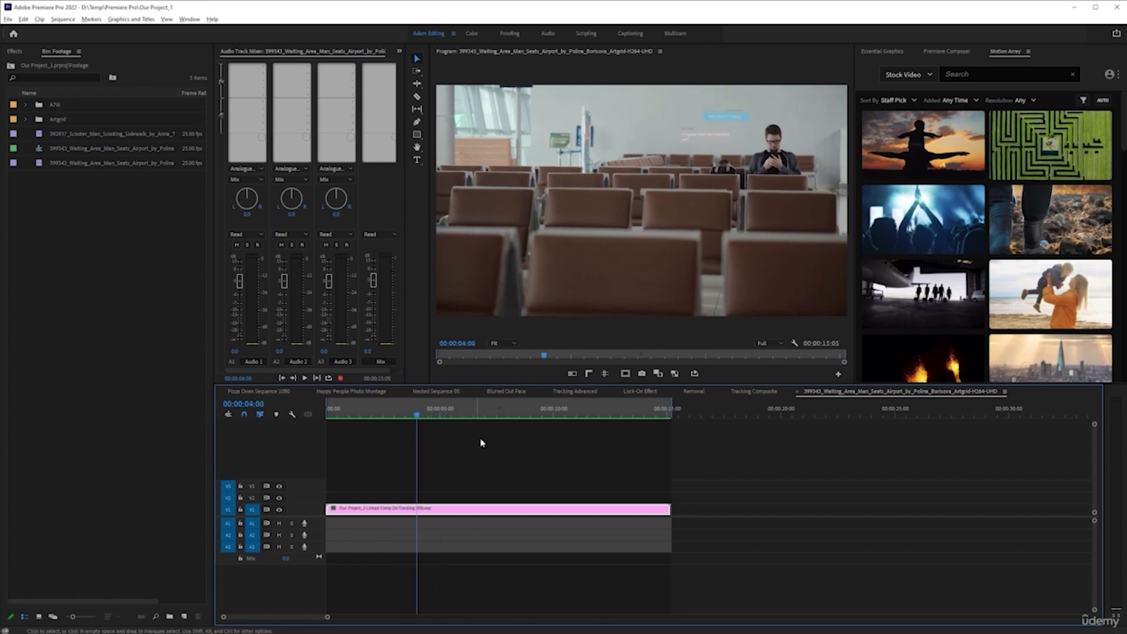
pyautogui.hotkey('alt', 'Tab')
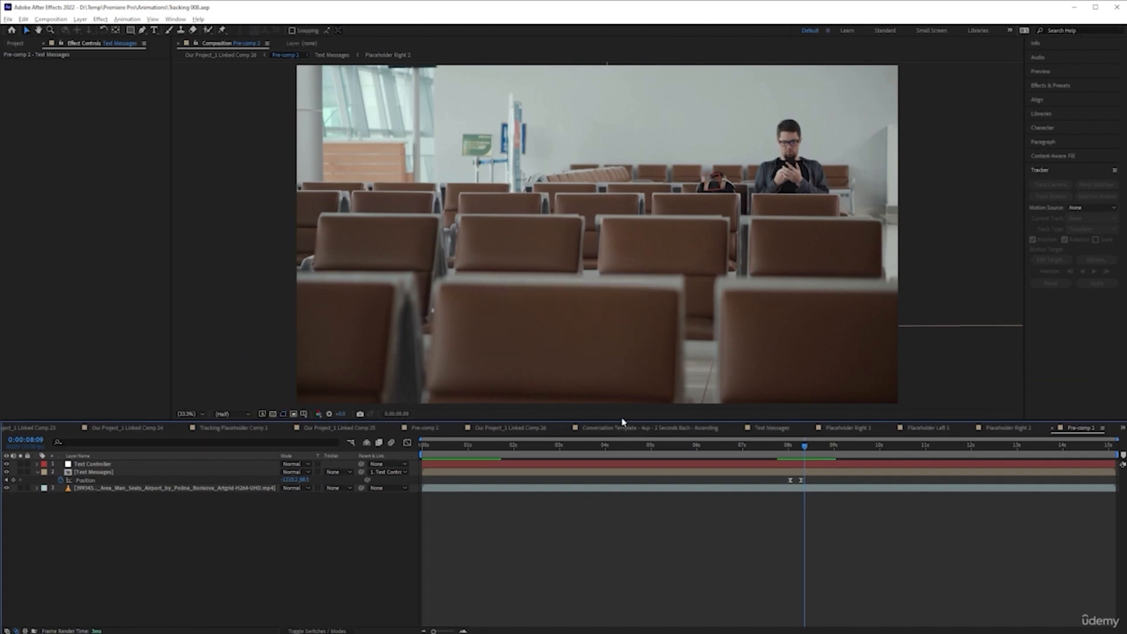
# Step: Return to Premiere Pro and render the video previews for the airport sequence
pyautogui.hotkey('alt', 'Tab')
pyautogui.click(473, 409)
pyautogui.press('Return')
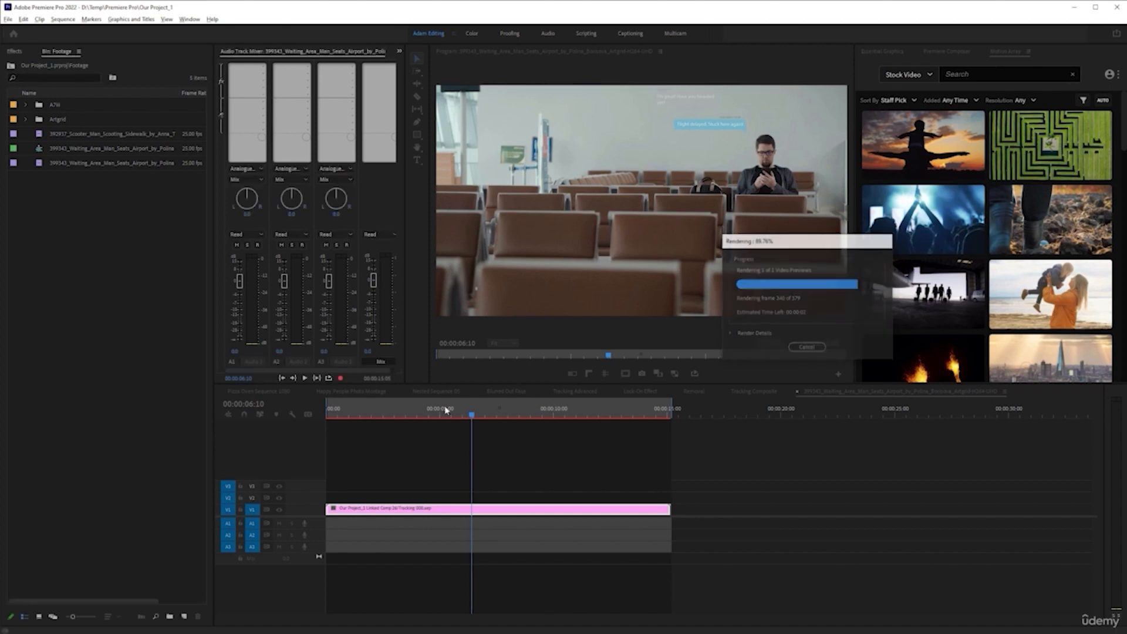
# Step: Play the rendered sequence from the start in a maximized Program monitor and review the text messages around the early and middle sections
pyautogui.click(460, 412)
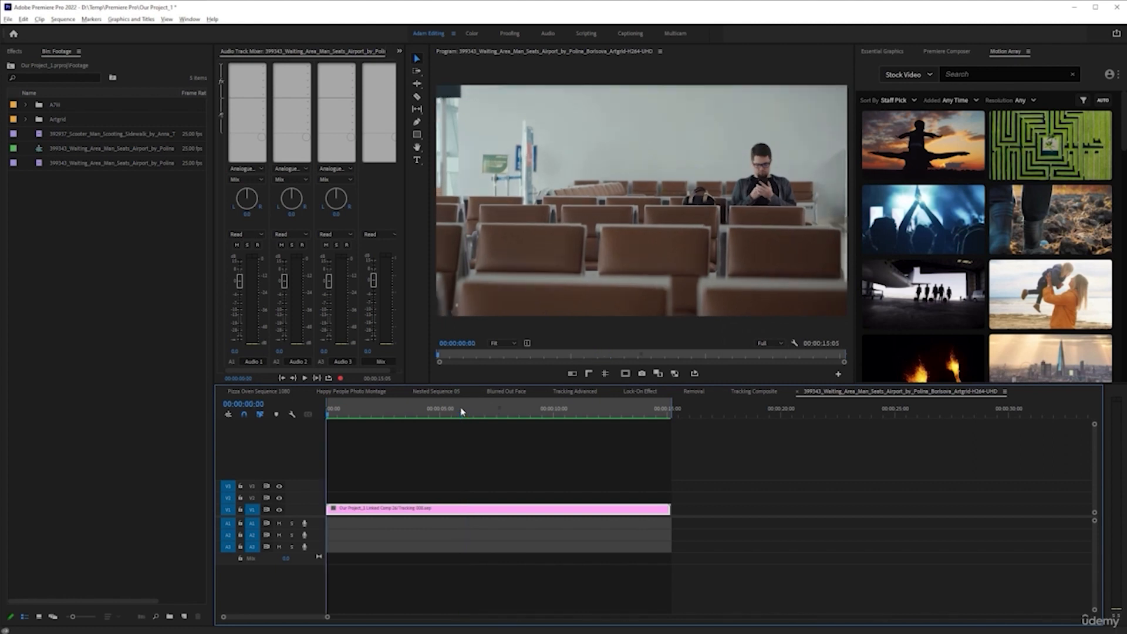
pyautogui.press('Home')
pyautogui.press('`')
pyautogui.press('space')
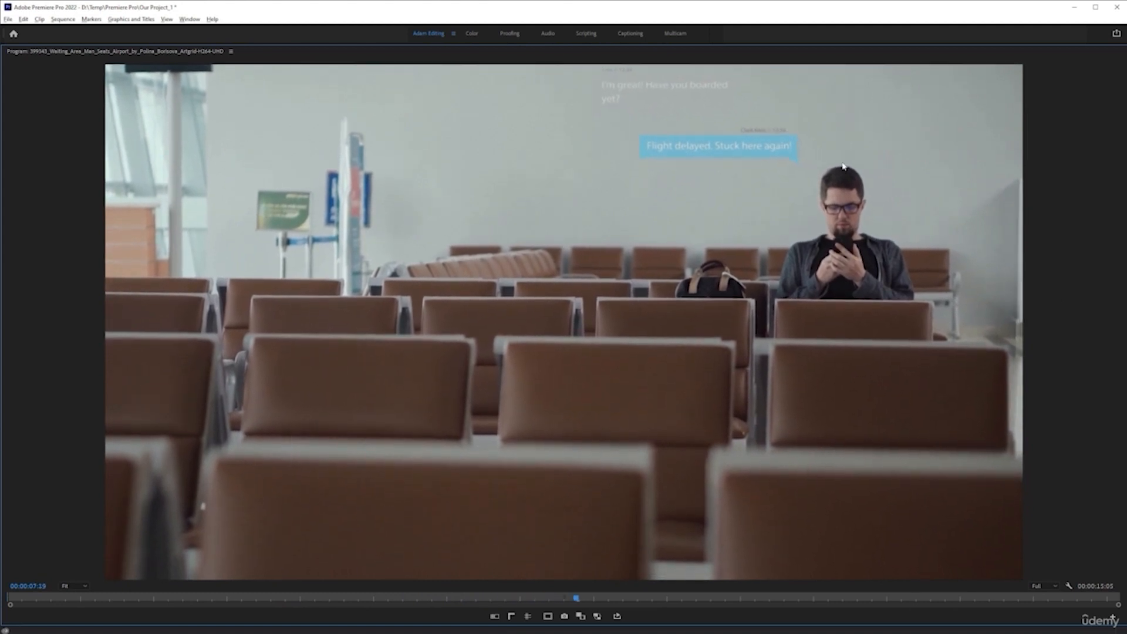
pyautogui.moveTo(577, 599); pyautogui.dragTo(387, 596)
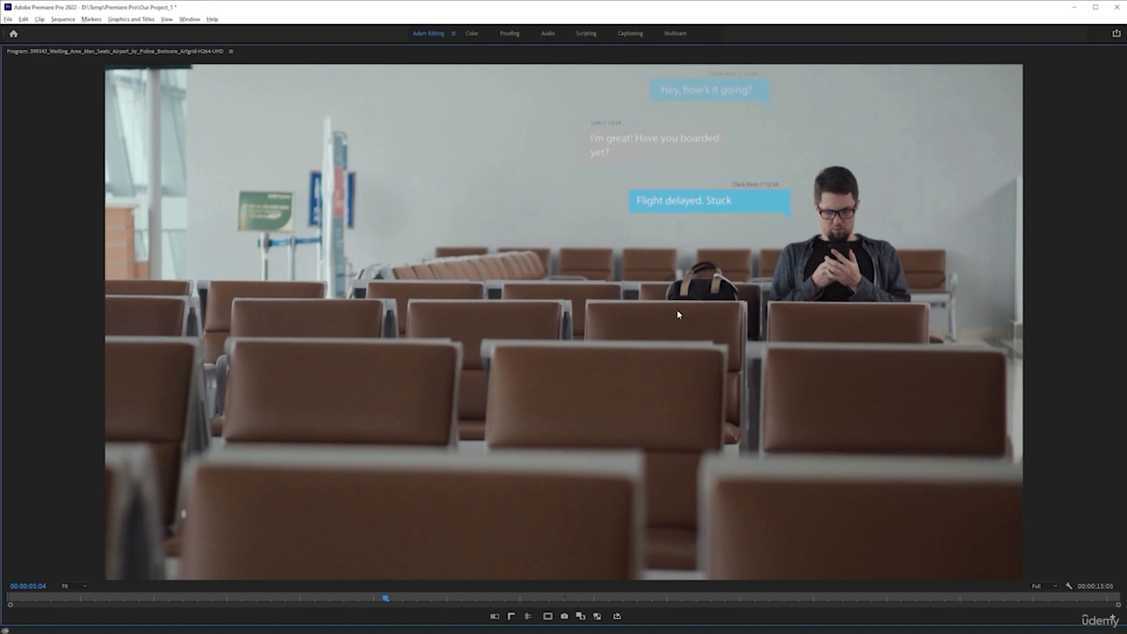
pyautogui.moveTo(387, 600); pyautogui.dragTo(169, 597)
pyautogui.press('space')
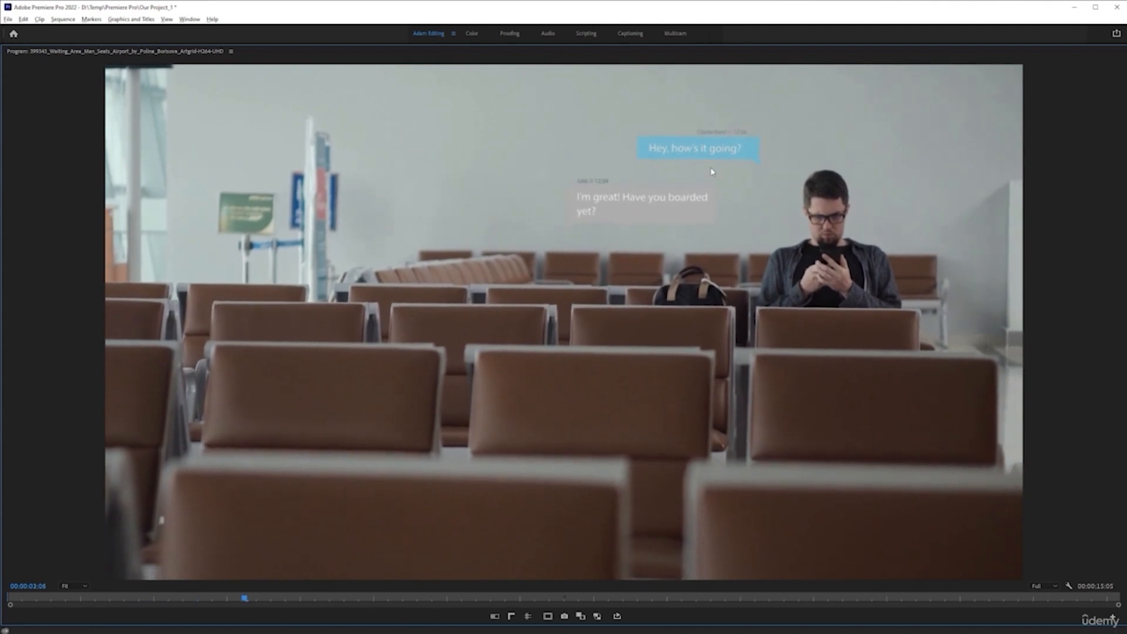
pyautogui.press('space')
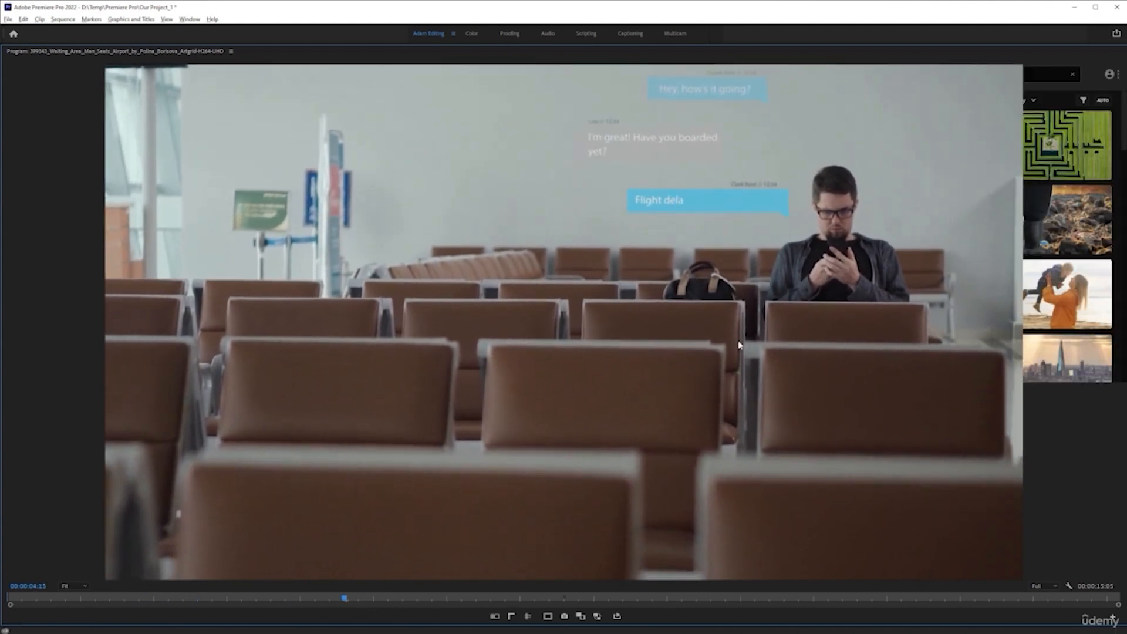
pyautogui.press('`')
# Step: Switch to After Effects and set the Text Messages layer's parent to None
pyautogui.hotkey('alt', 'Tab')
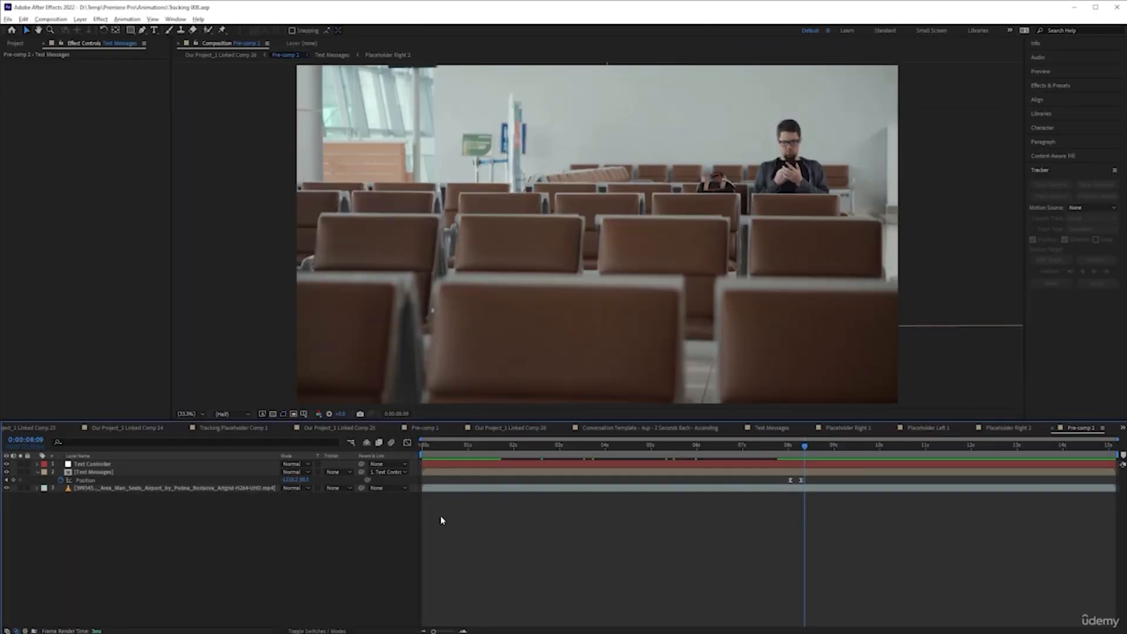
pyautogui.click(156, 464)
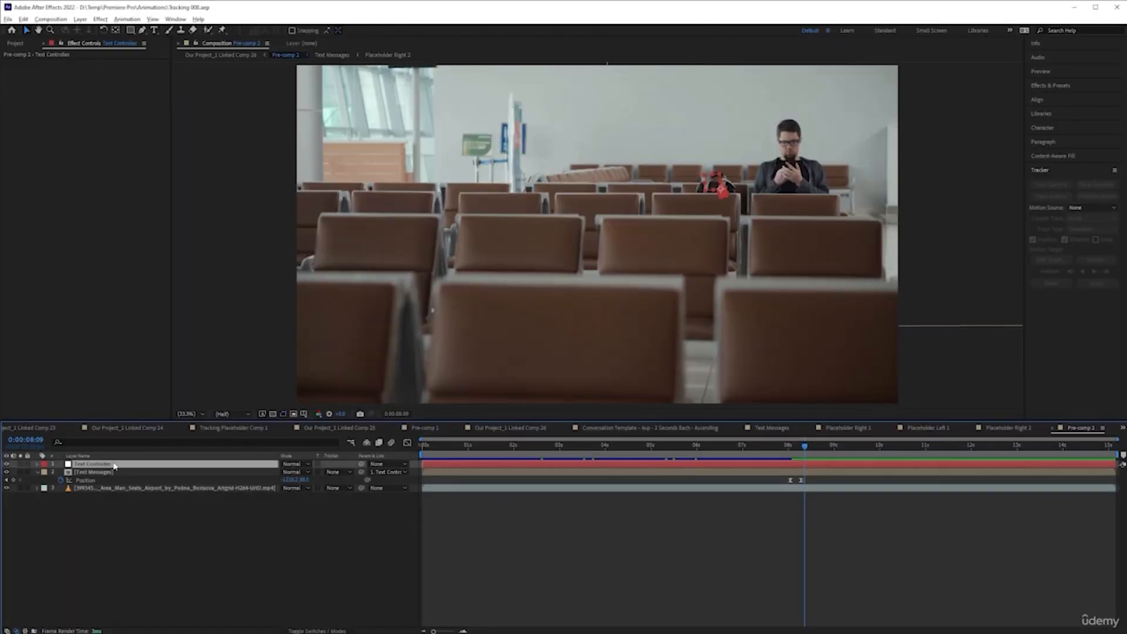
pyautogui.click(387, 471)
pyautogui.click(431, 498)
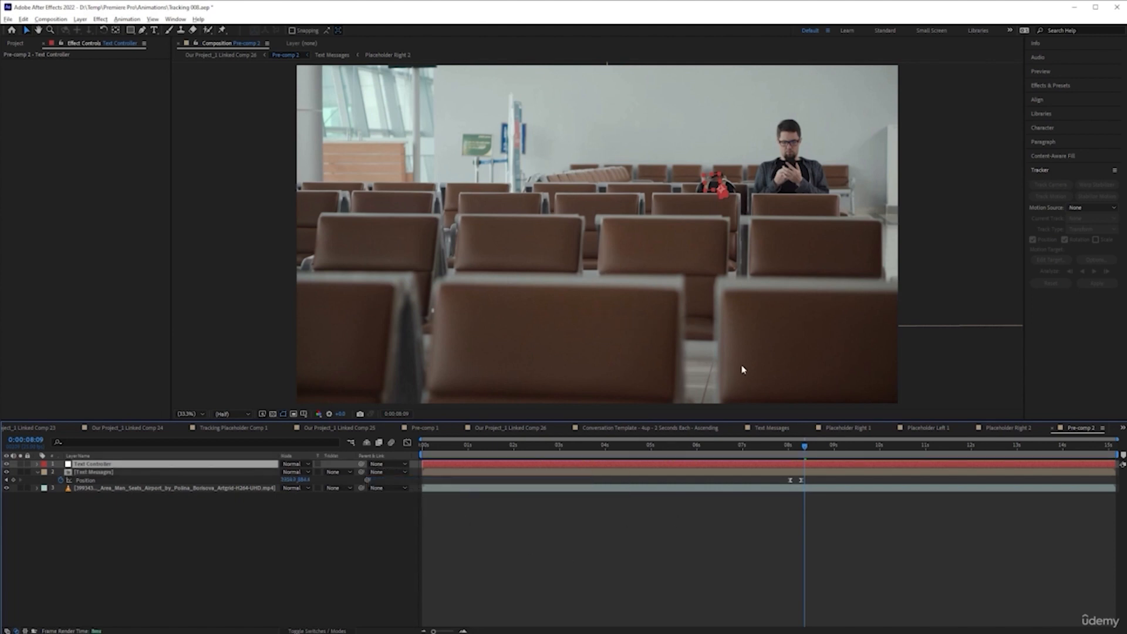
# Step: Go to 0:00:02:15 and delete the Text Controller layer from Pre-comp 2
pyautogui.moveTo(486, 450); pyautogui.dragTo(543, 452)
pyautogui.click(135, 480)
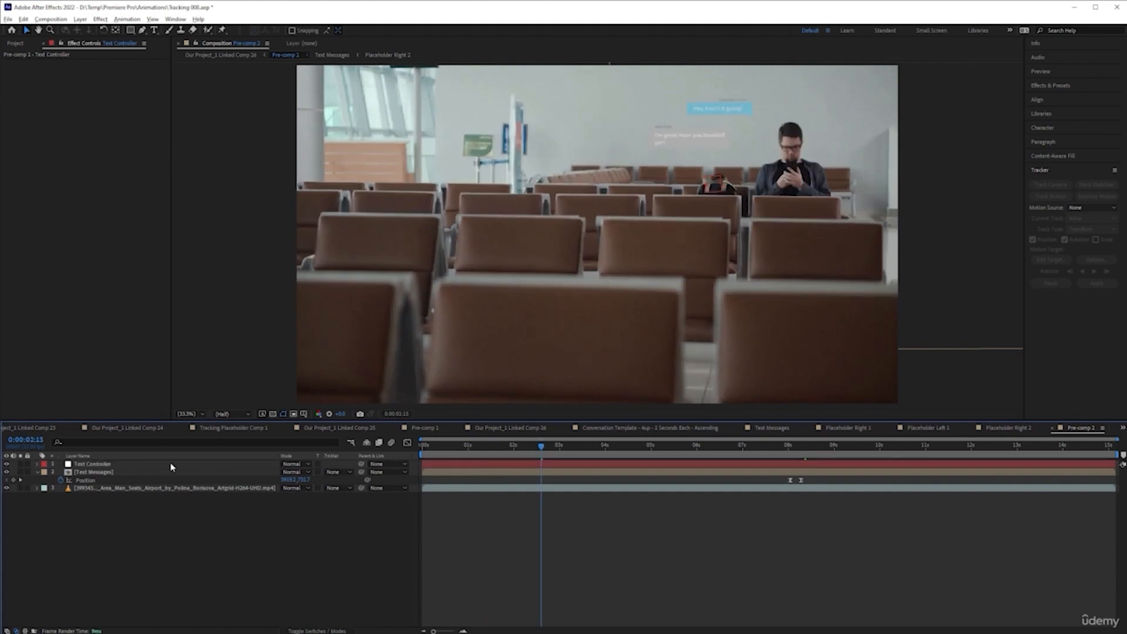
pyautogui.click(178, 465)
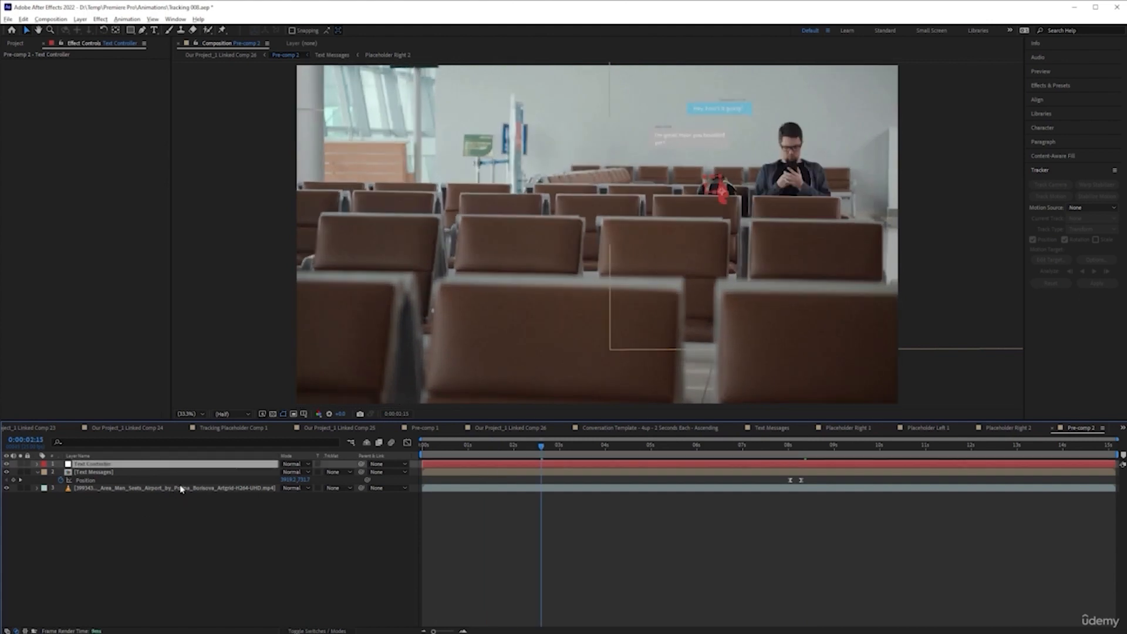
pyautogui.press('Delete')
# Step: Delete Tracker 2 and Tracker 1 from the airport footage layer's Motion Trackers
pyautogui.click(181, 484)
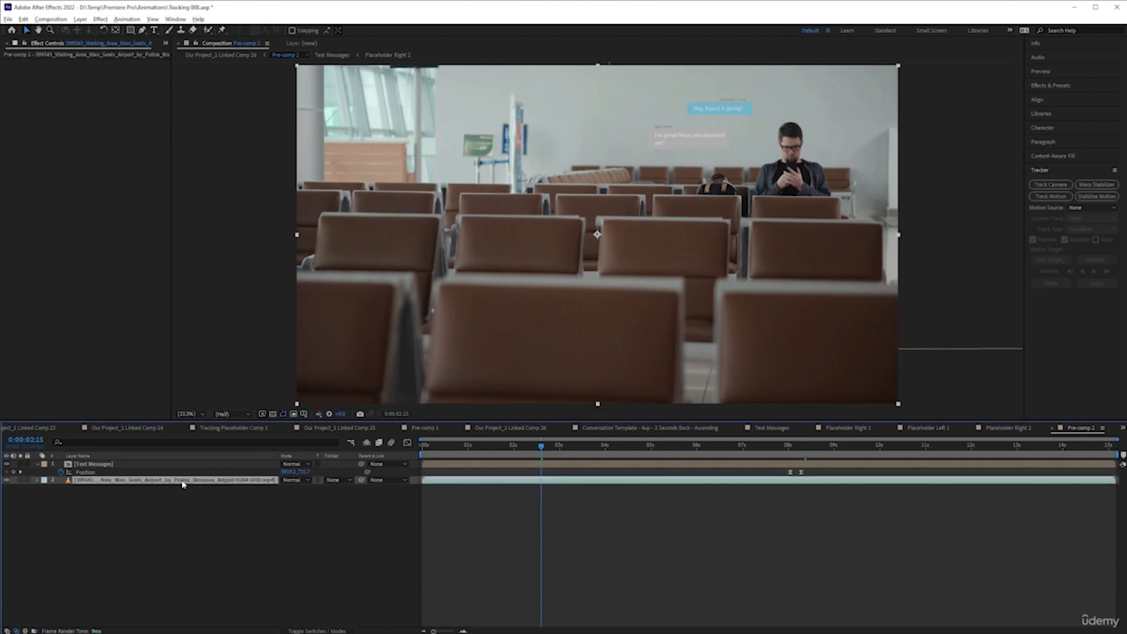
pyautogui.click(1050, 196)
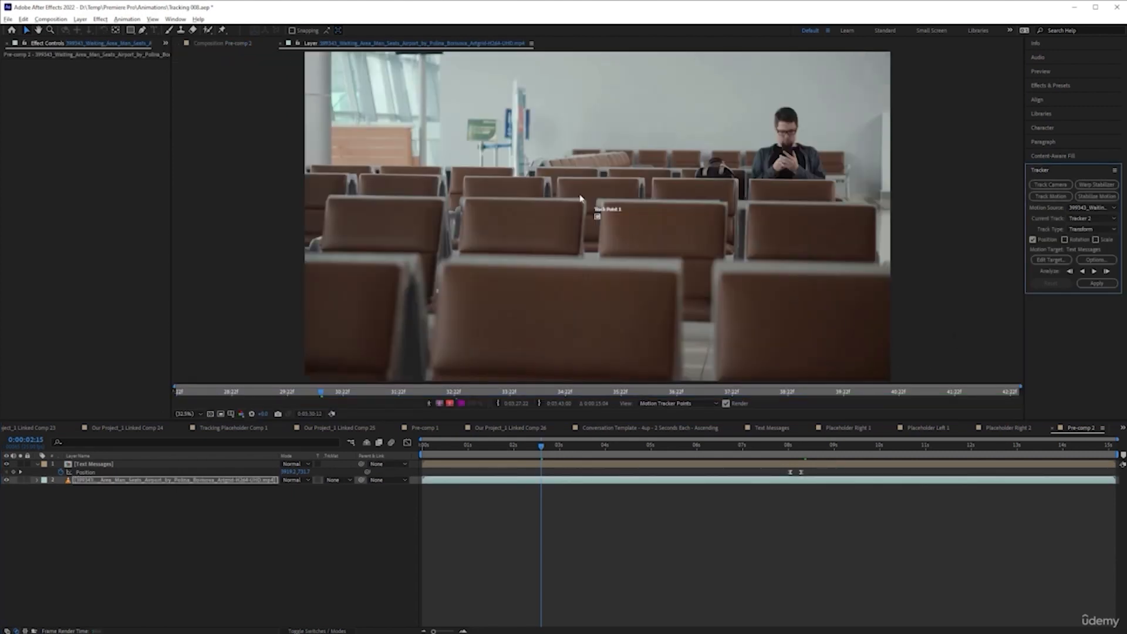
pyautogui.click(36, 481)
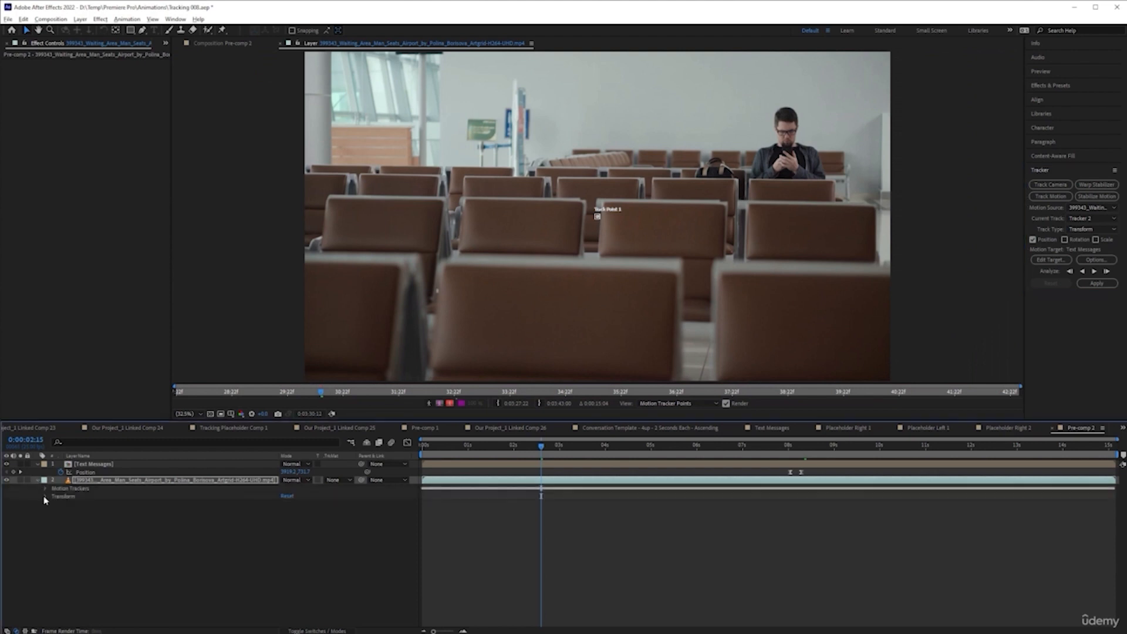
pyautogui.click(46, 489)
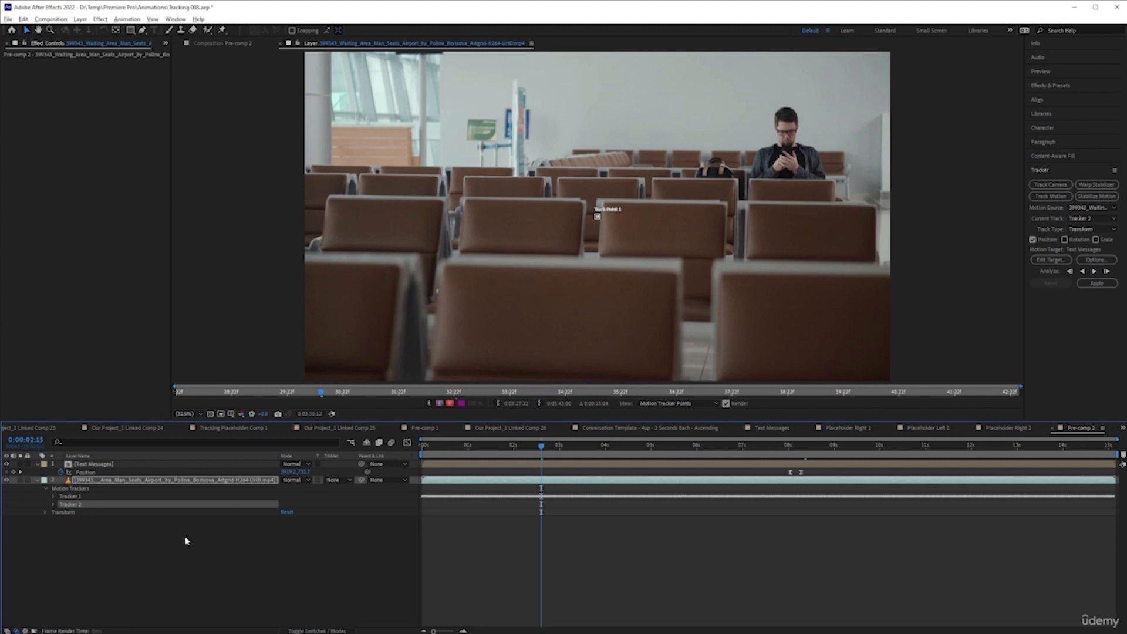
pyautogui.press('Delete')
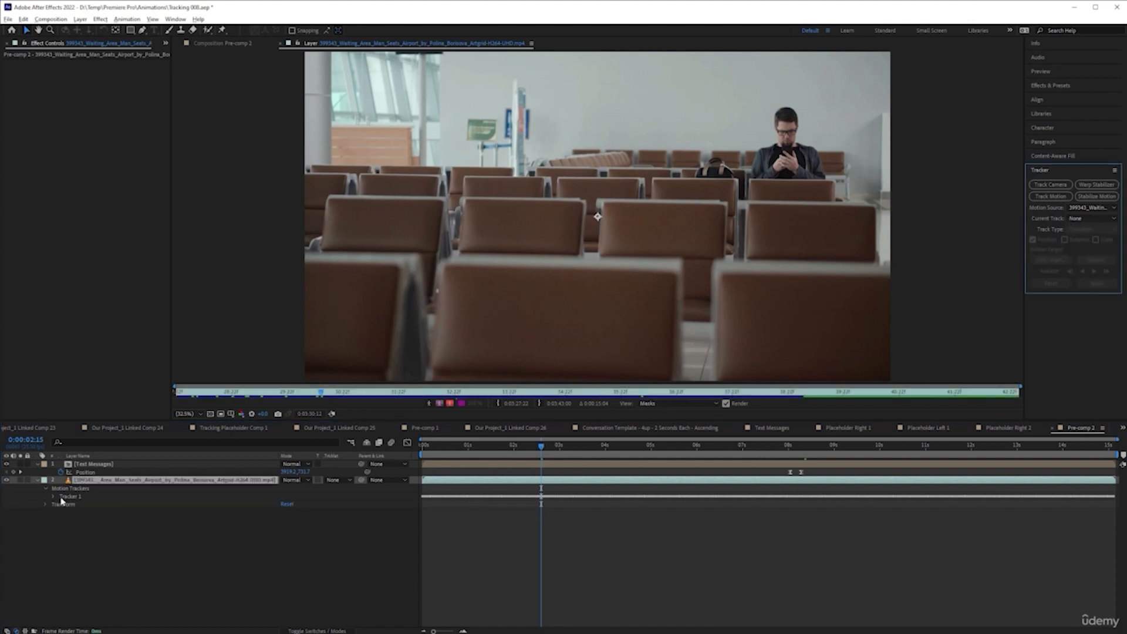
pyautogui.click(63, 498)
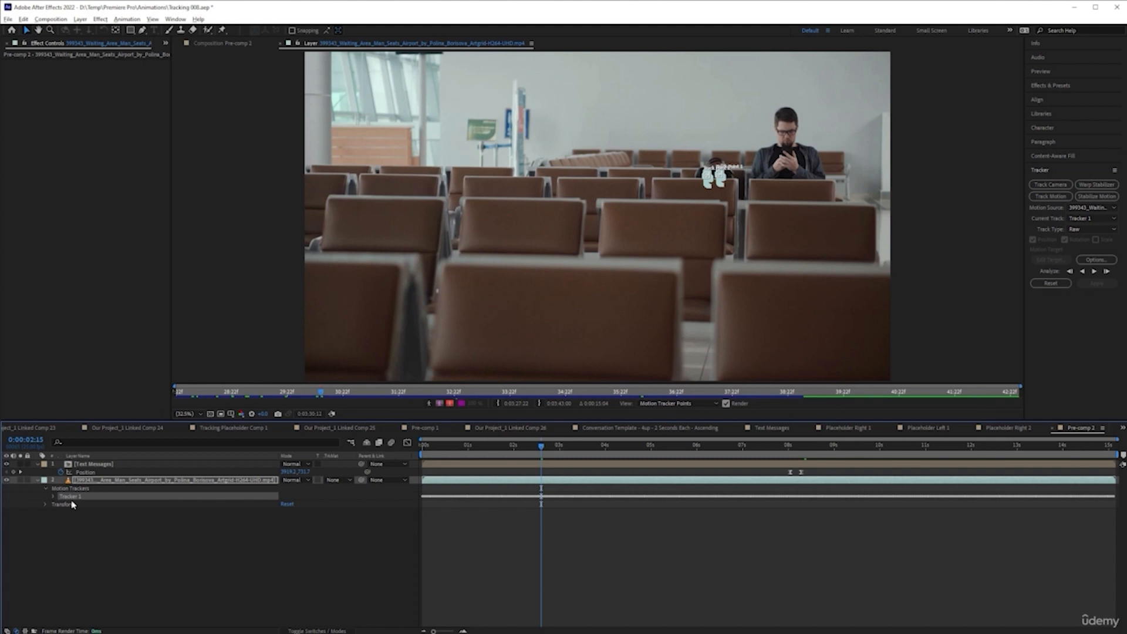
pyautogui.press('Delete')
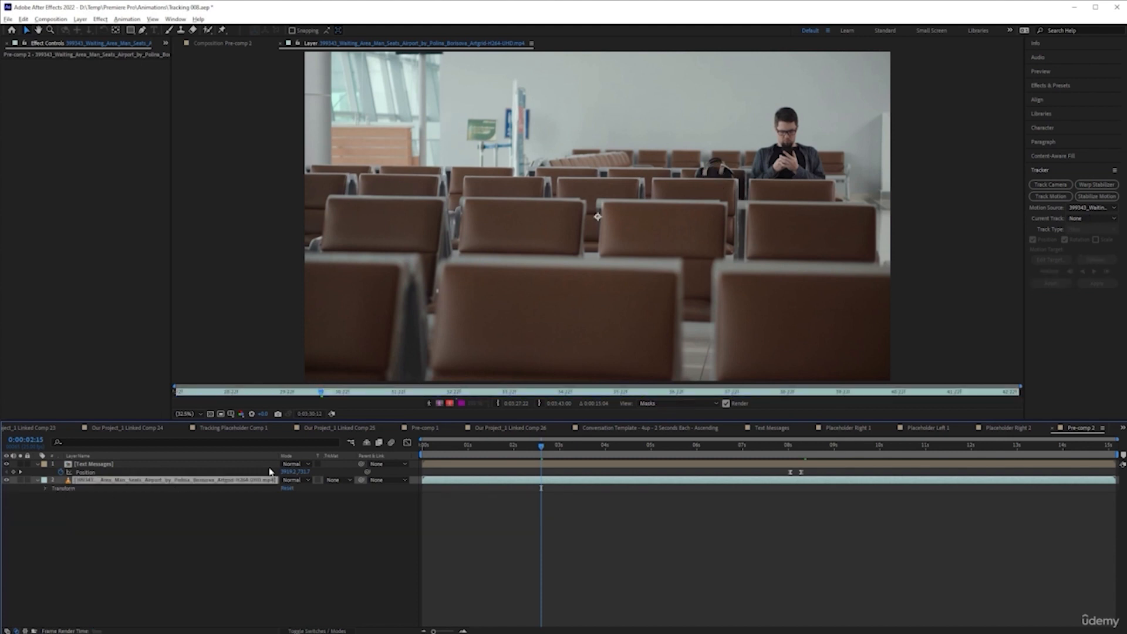
# Step: Start a new motion track on the airport footage and place Track Point 1 on the black bag
pyautogui.click(1050, 196)
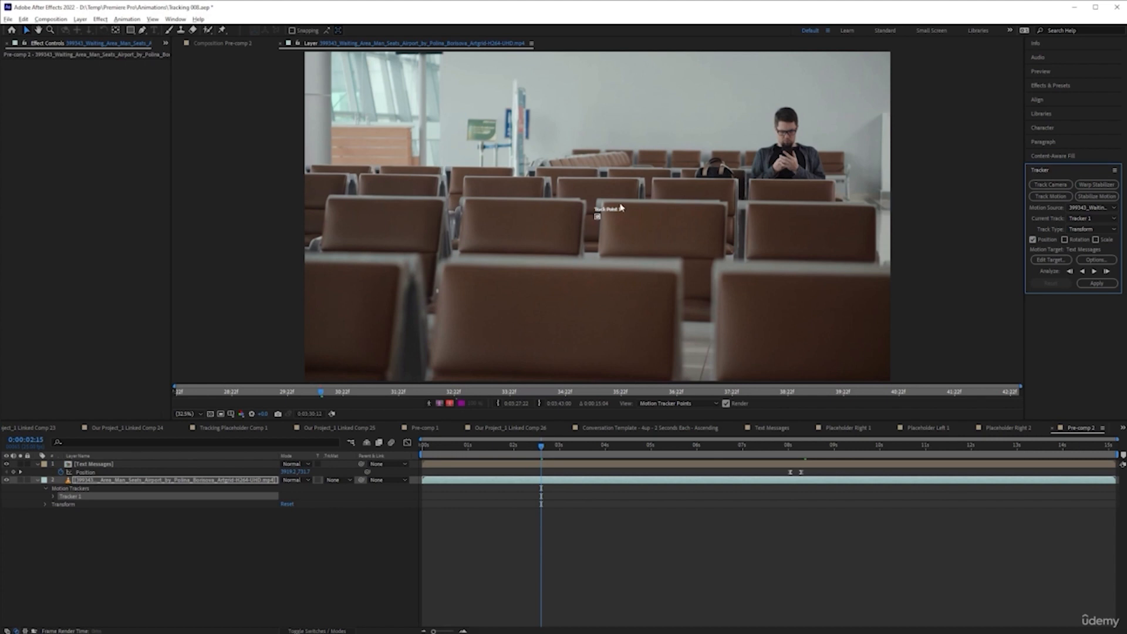
pyautogui.scroll(3, 617, 209)
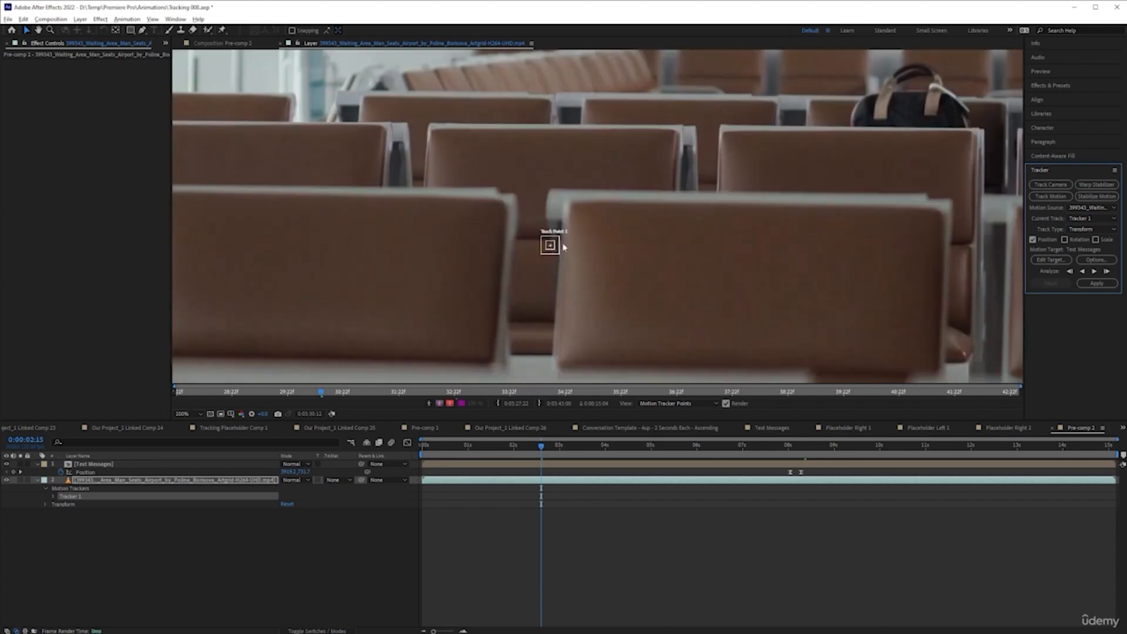
pyautogui.moveTo(551, 243); pyautogui.dragTo(924, 102)
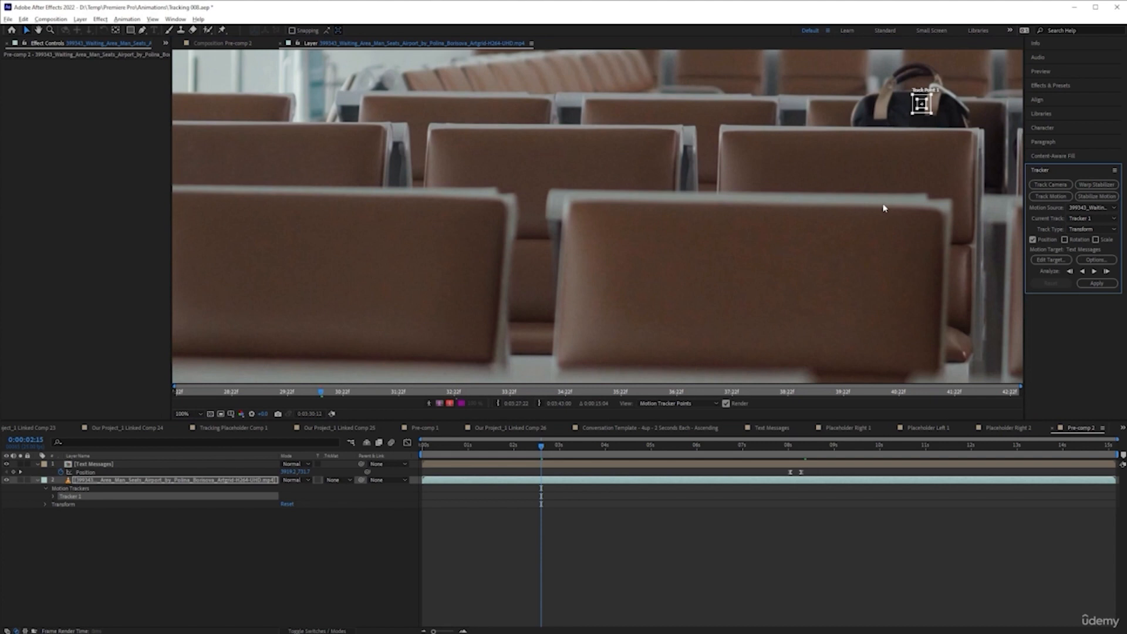
# Step: Move Track Point 1 to the corner of the chair back beside the black bag at the first frame and analyze forward
pyautogui.moveTo(871, 209); pyautogui.dragTo(462, 390)
pyautogui.scroll(1, 470, 320)
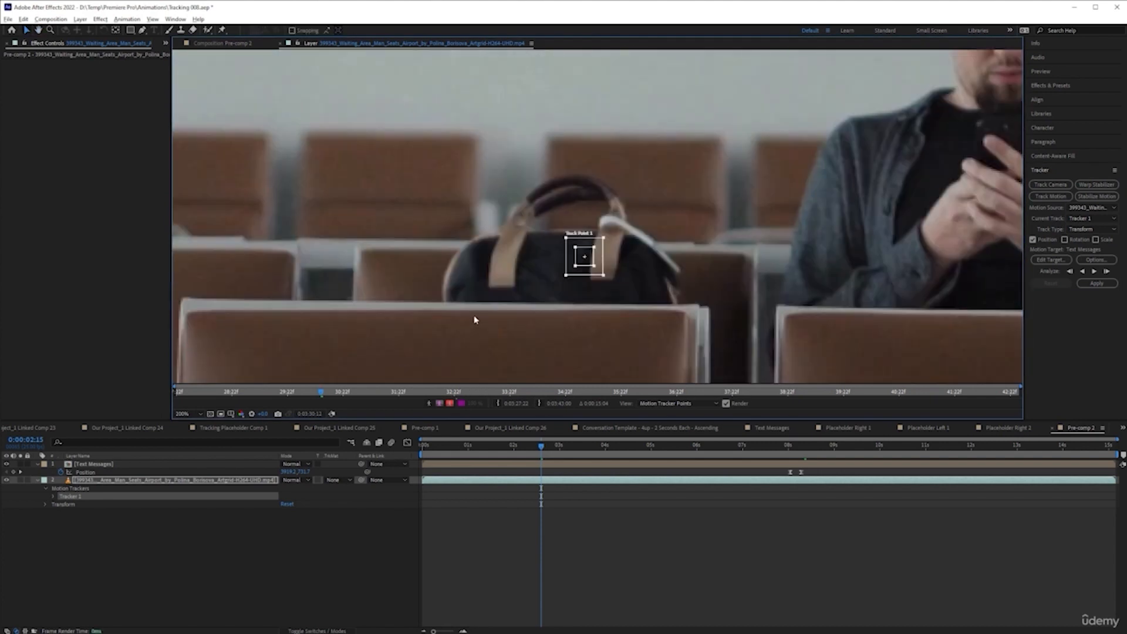
pyautogui.moveTo(589, 265); pyautogui.dragTo(712, 320)
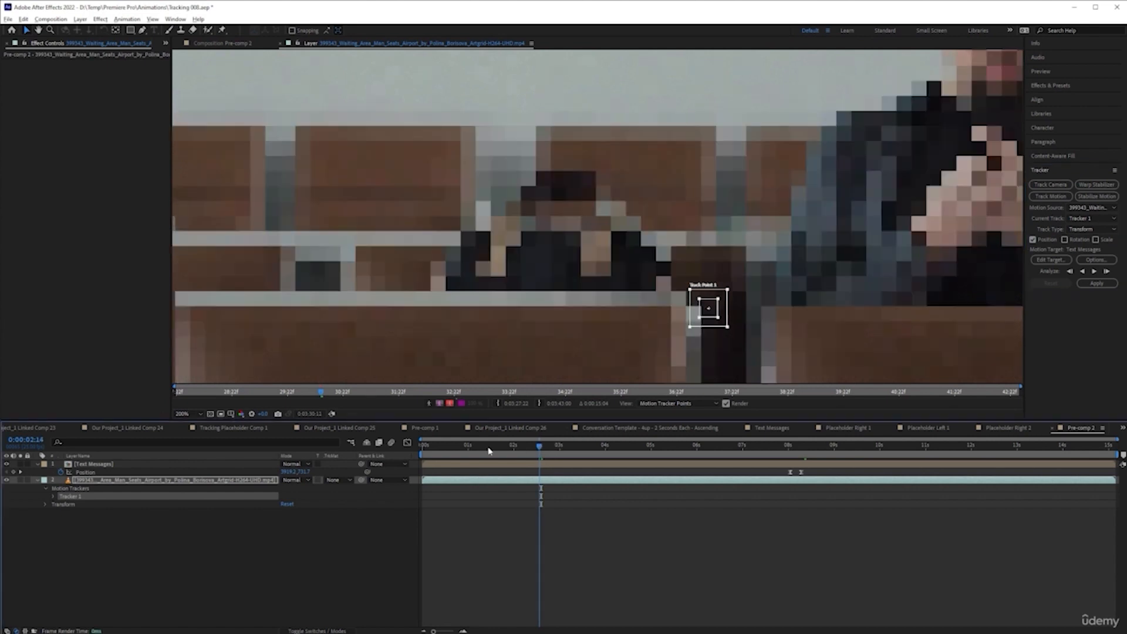
pyautogui.press('Home')
pyautogui.moveTo(800, 351); pyautogui.dragTo(769, 267)
pyautogui.moveTo(678, 234); pyautogui.dragTo(699, 301)
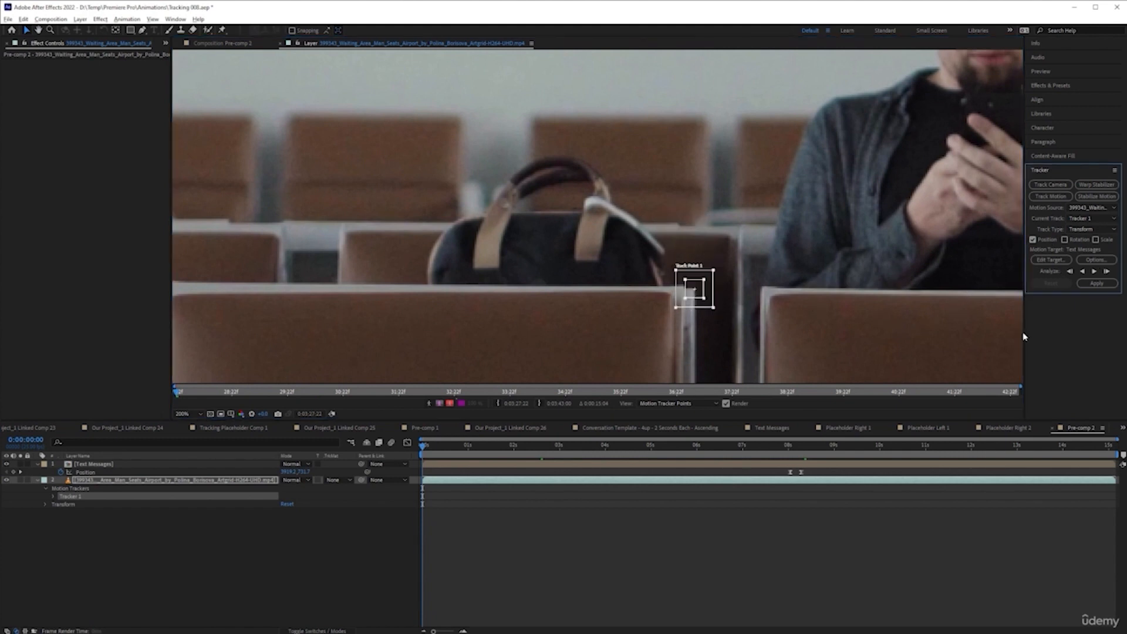
pyautogui.click(1094, 272)
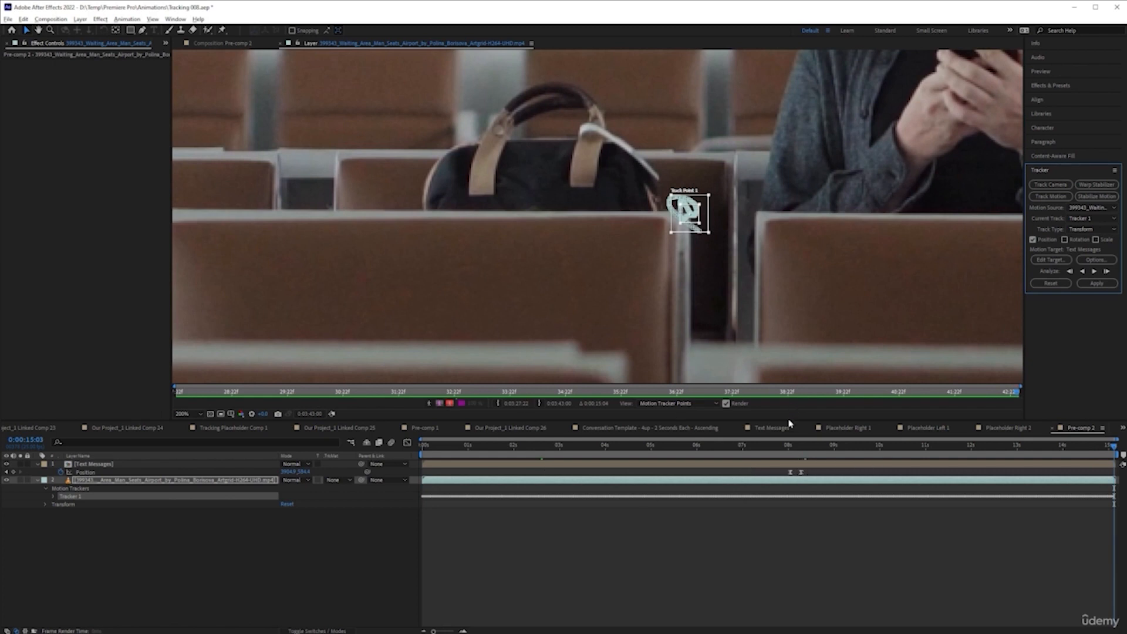
pyautogui.click(769, 446)
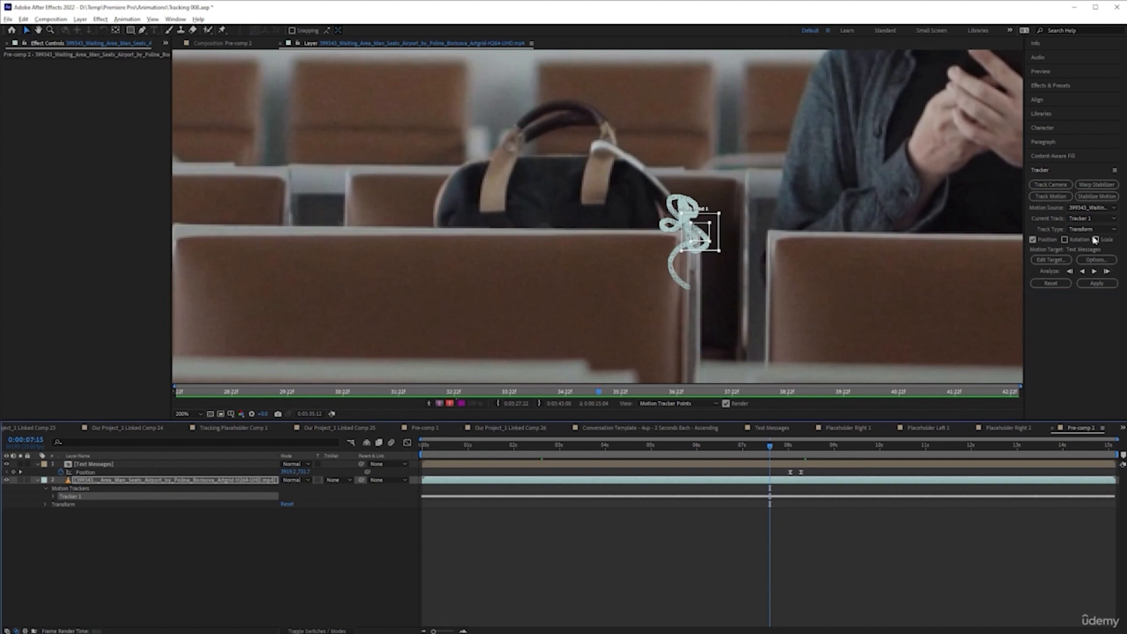
# Step: Add a new null object to Pre-comp 2
pyautogui.click(1055, 261)
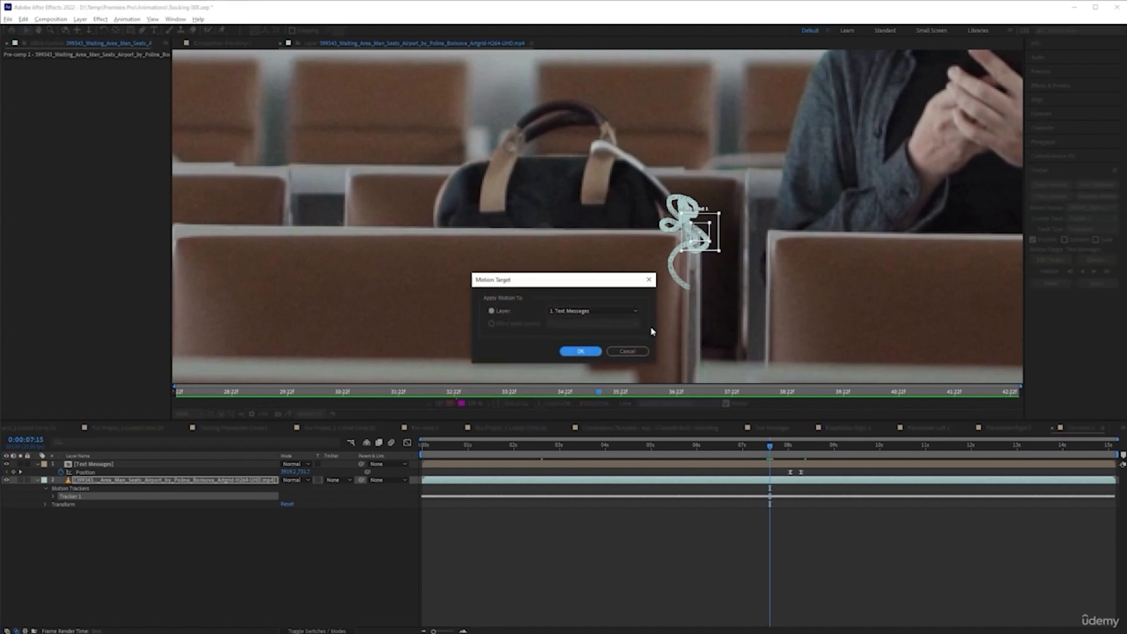
pyautogui.click(631, 353)
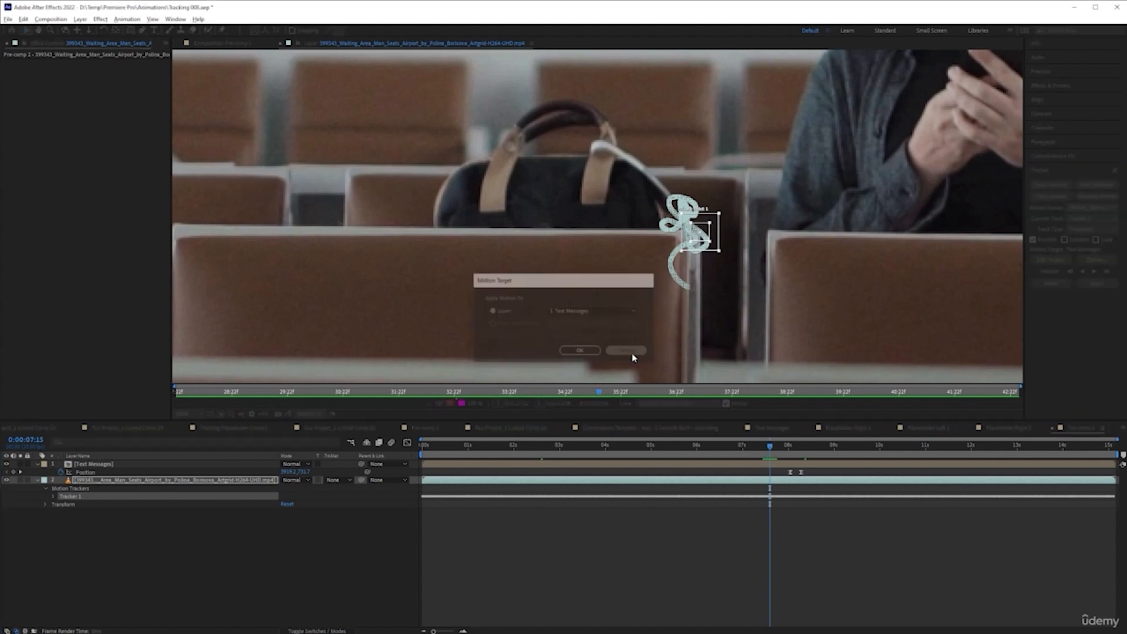
pyautogui.rightClick(164, 565)
pyautogui.moveTo(237, 447)
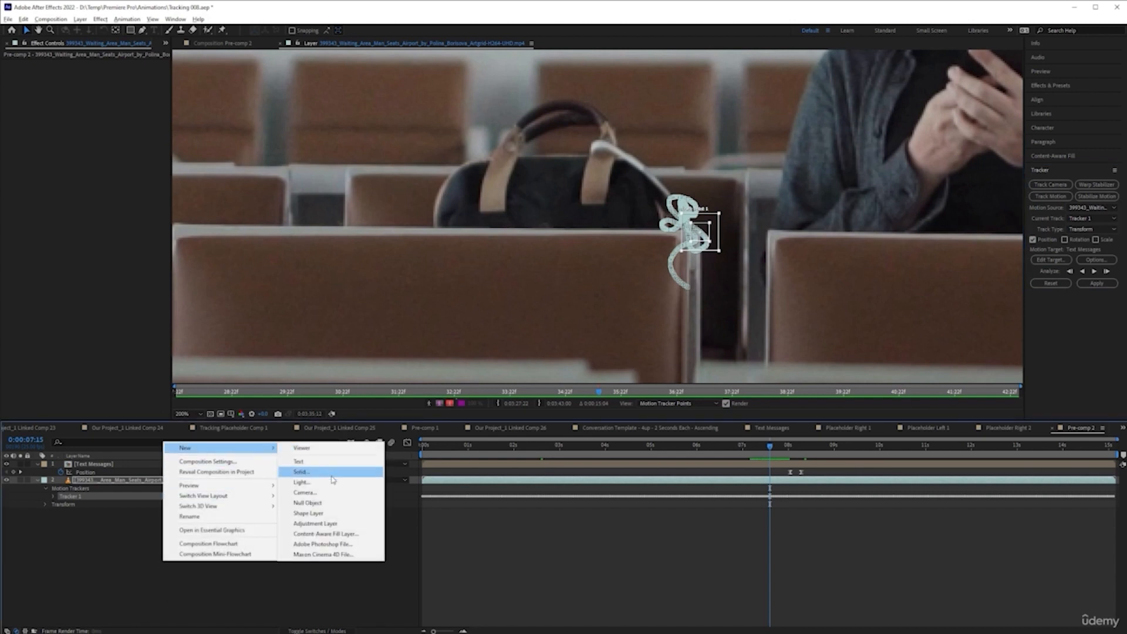
pyautogui.click(331, 503)
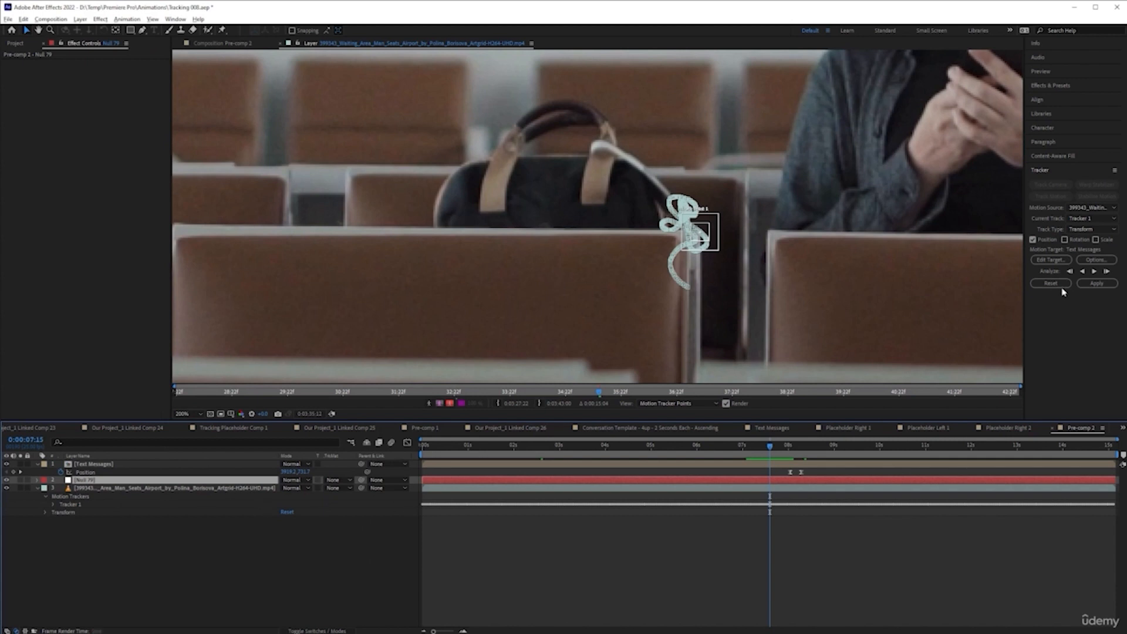
# Step: Set the new null as the motion target and apply the tracking data in X and Y
pyautogui.click(1050, 259)
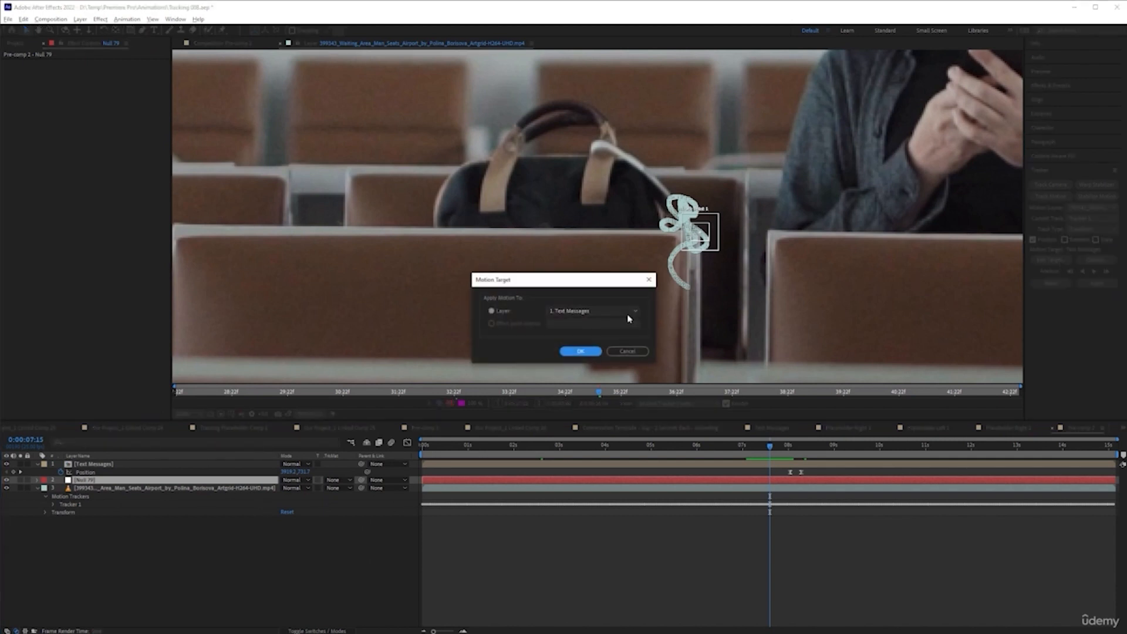
pyautogui.click(615, 312)
pyautogui.click(578, 332)
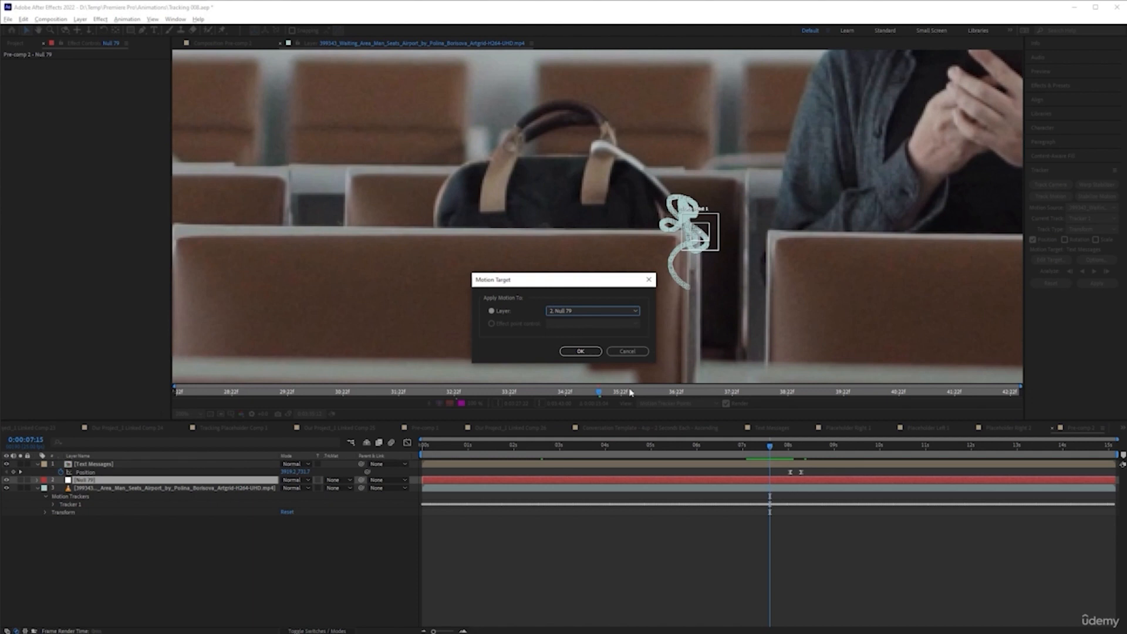
pyautogui.click(579, 351)
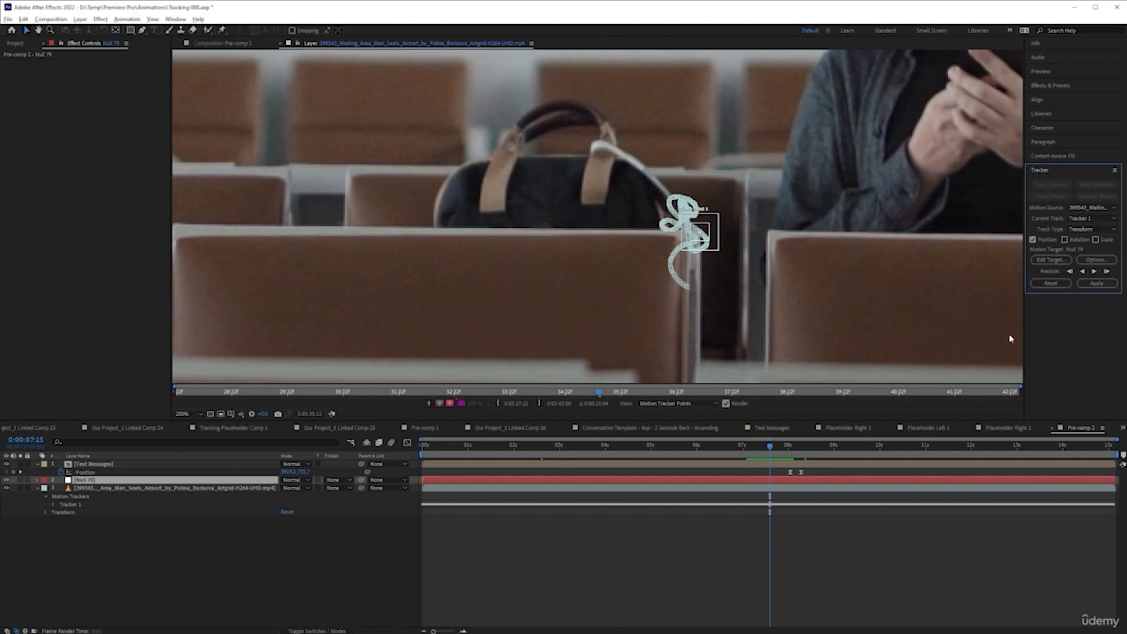
pyautogui.click(1096, 284)
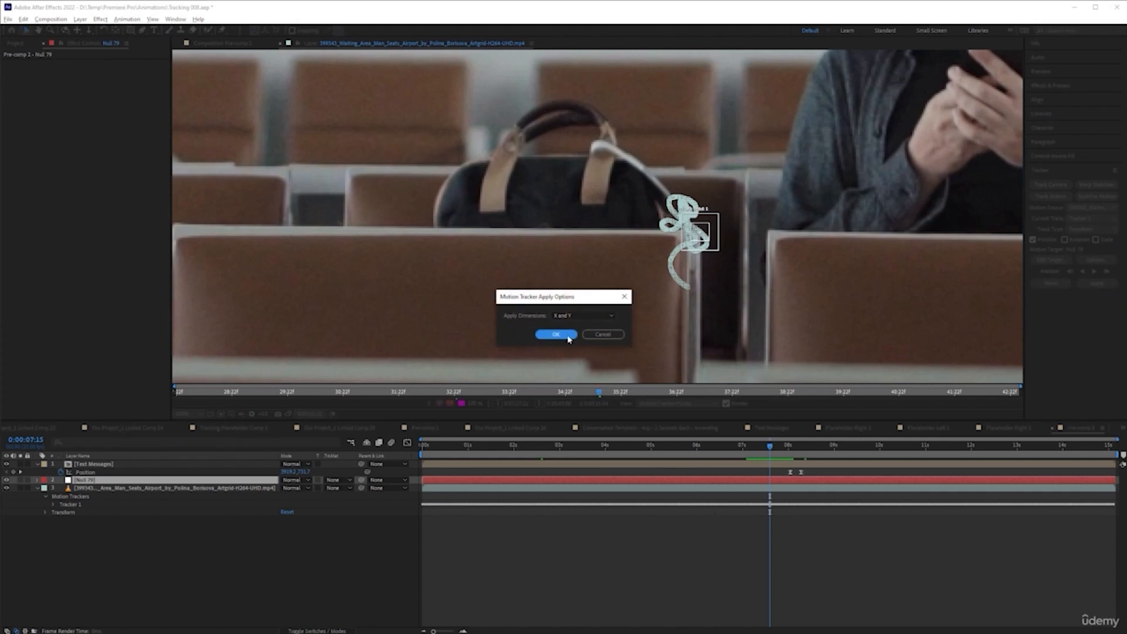
pyautogui.click(568, 337)
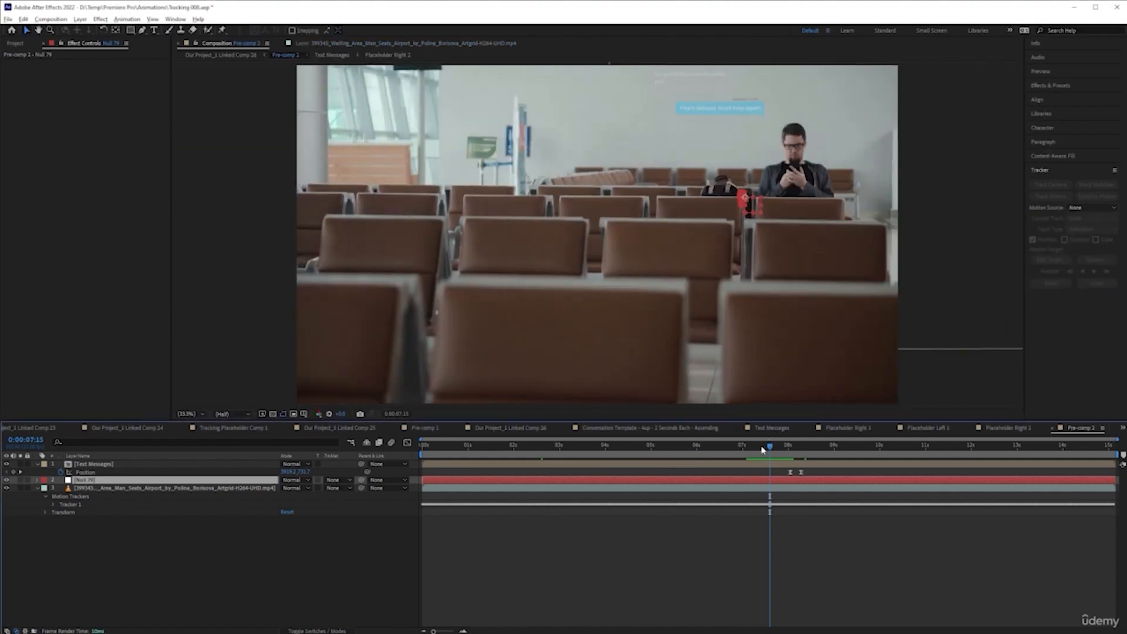
# Step: Preview Pre-comp 2 from the start to check the null's tracked motion
pyautogui.press('Home')
pyautogui.press('space')
pyautogui.moveTo(639, 448); pyautogui.dragTo(488, 457)
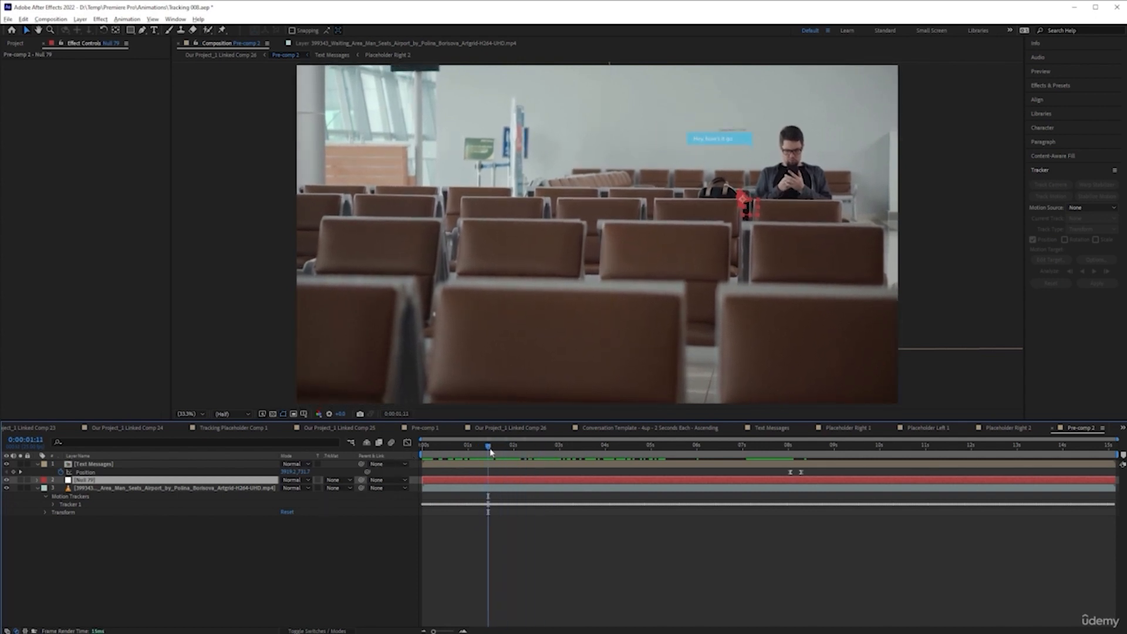
# Step: Go to the Text Messages layer's Position keyframe at 0:00:08:01 and move the layer slightly lower
pyautogui.moveTo(488, 447); pyautogui.dragTo(439, 455)
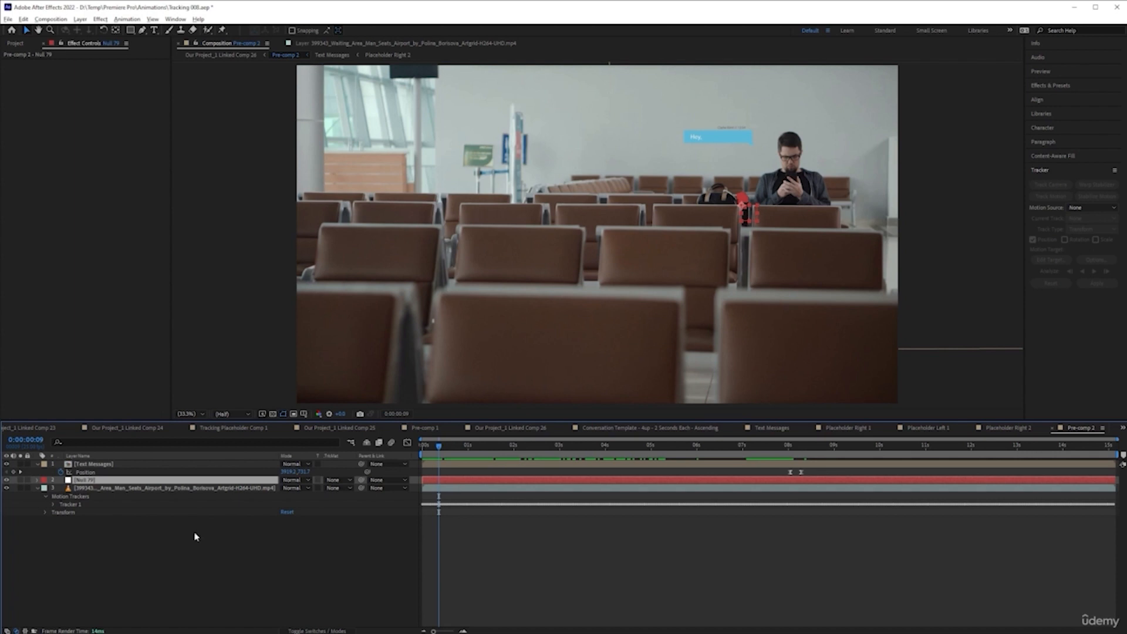
pyautogui.click(21, 472)
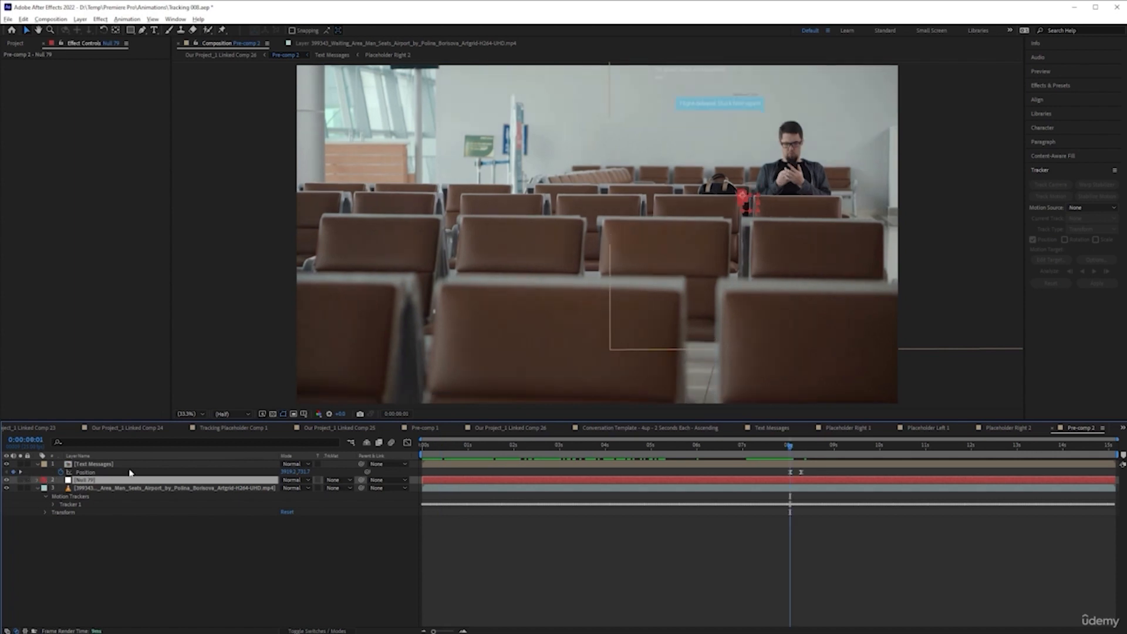
pyautogui.click(608, 357)
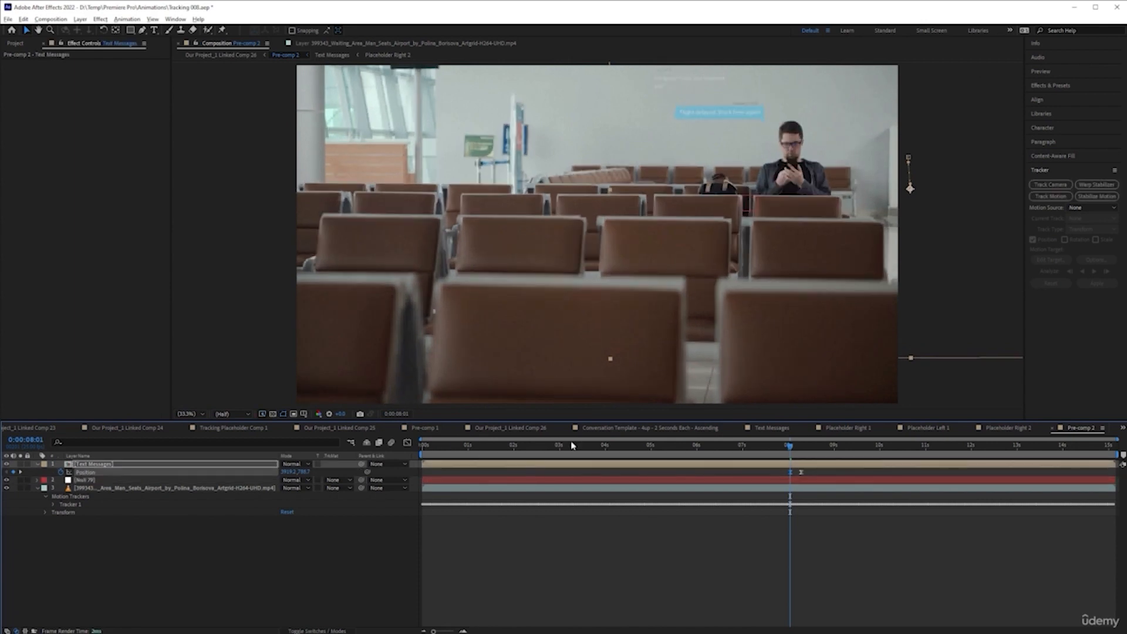
# Step: Parent the Text Messages layer to the new null at 0:00:00:22 and save the project
pyautogui.moveTo(597, 449); pyautogui.dragTo(462, 450)
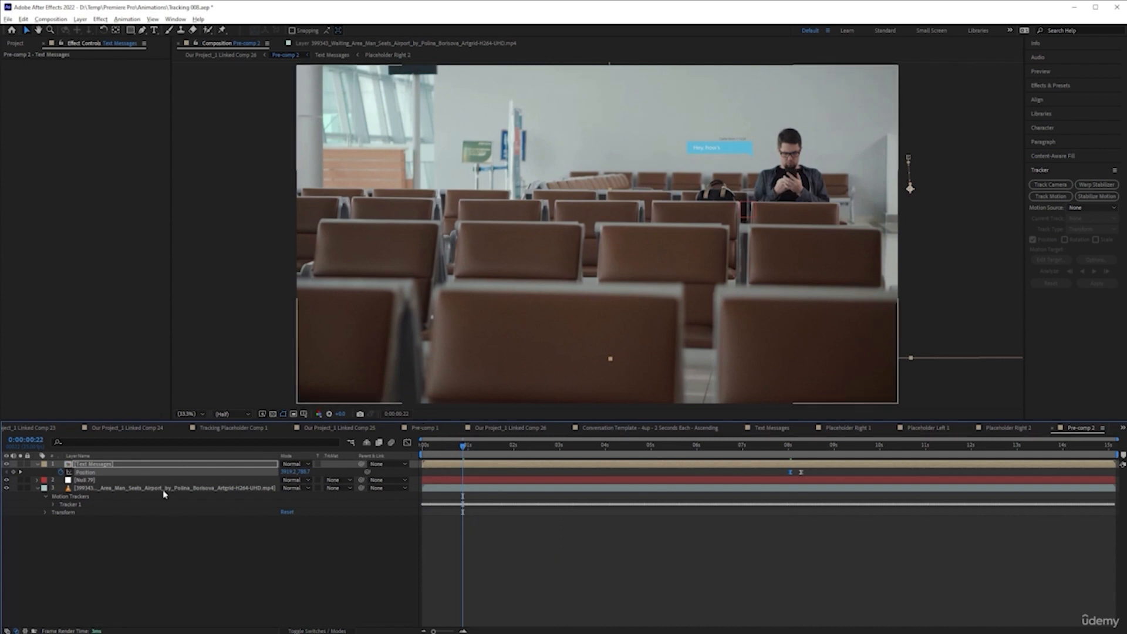
pyautogui.moveTo(364, 467); pyautogui.dragTo(104, 481)
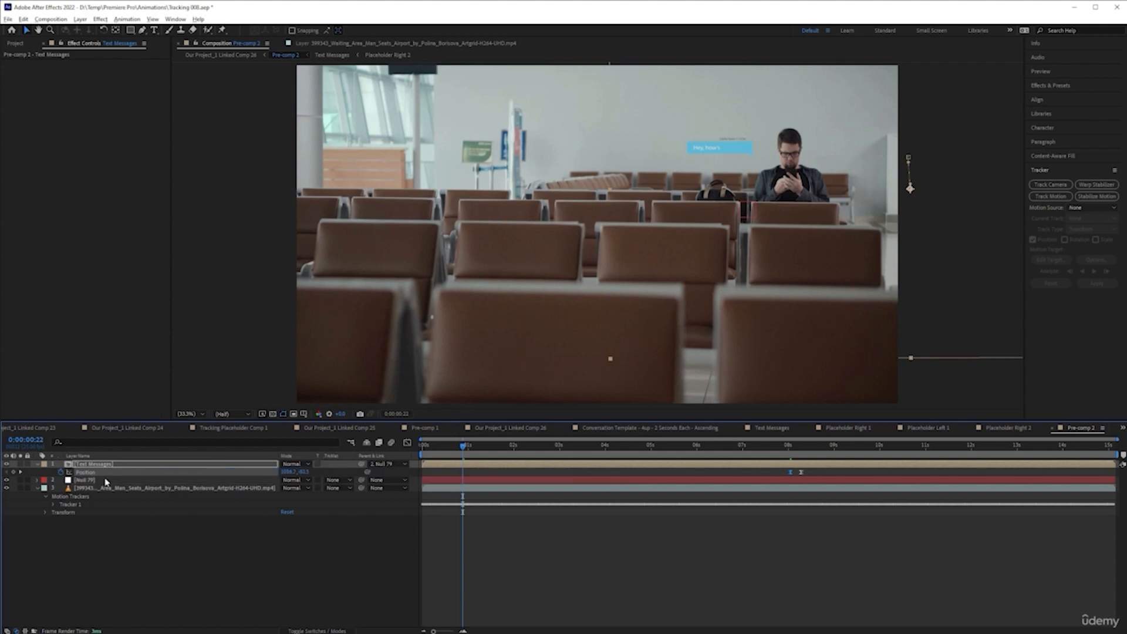
pyautogui.moveTo(464, 449); pyautogui.dragTo(423, 449)
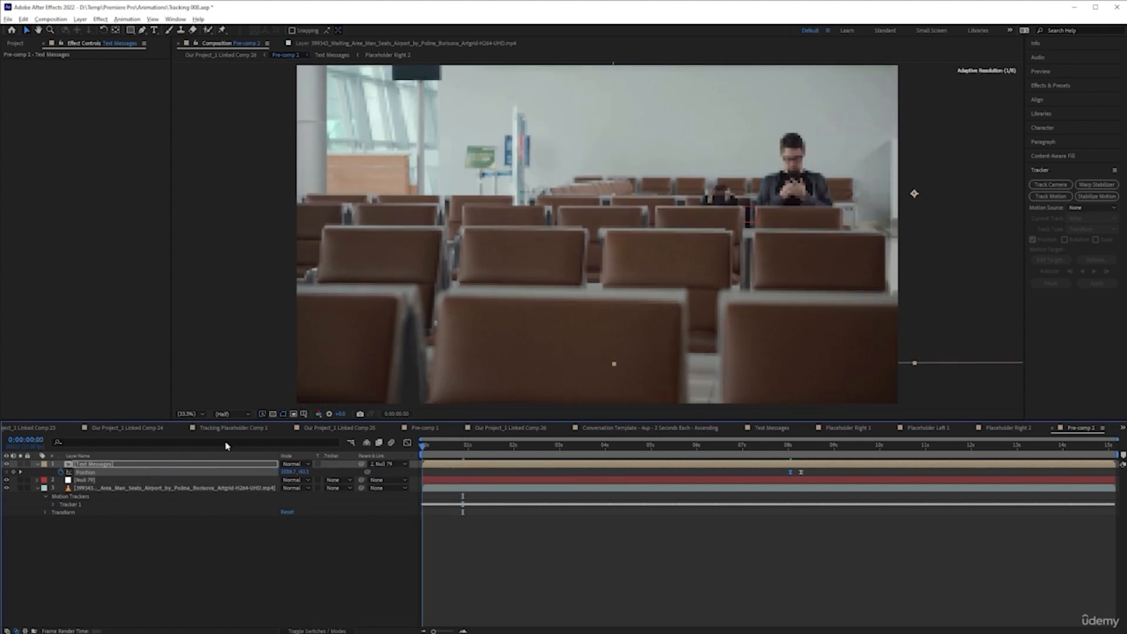
pyautogui.click(550, 583)
pyautogui.hotkey('ctrl', 's')
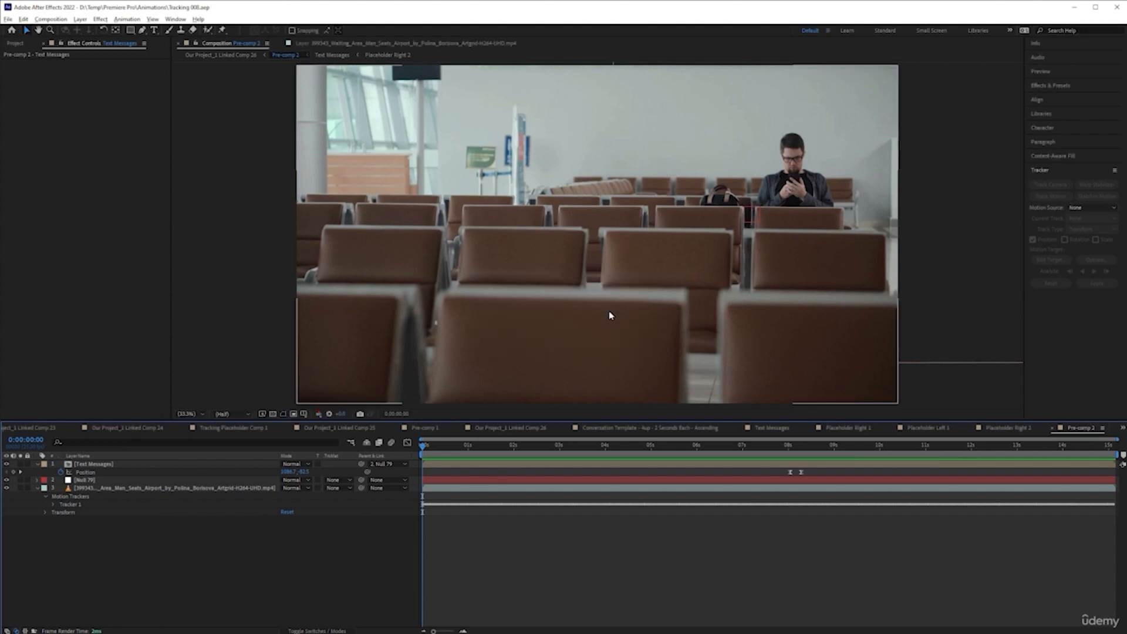
pyautogui.moveTo(423, 445); pyautogui.dragTo(501, 439)
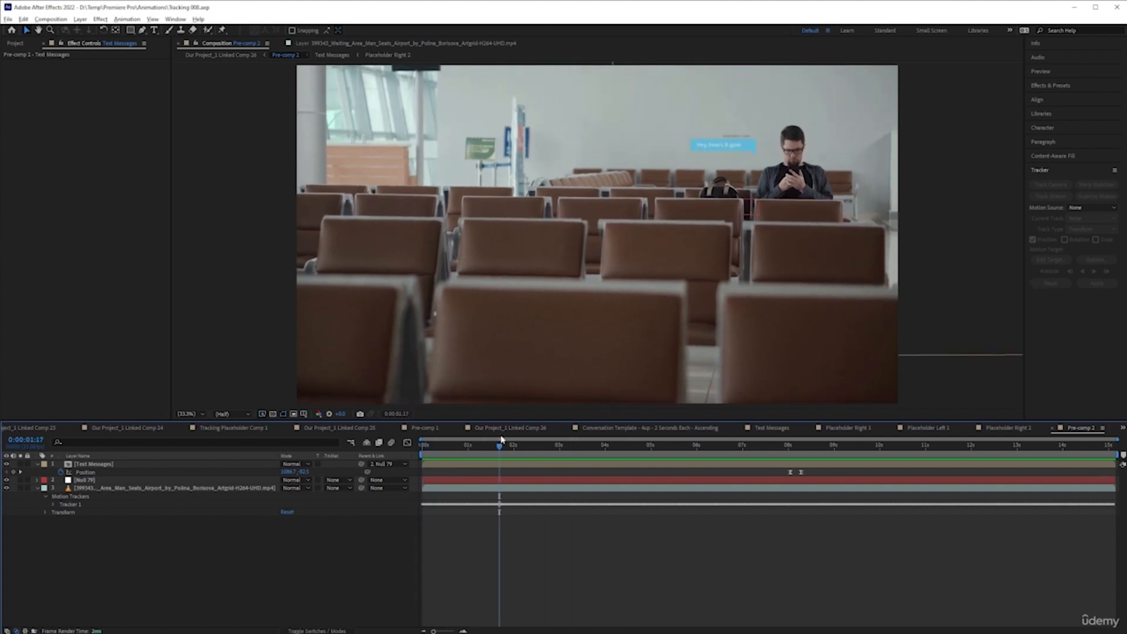
# Step: Switch to Premiere Pro, render the airport sequence and review its playback
pyautogui.hotkey('alt', 'Tab')
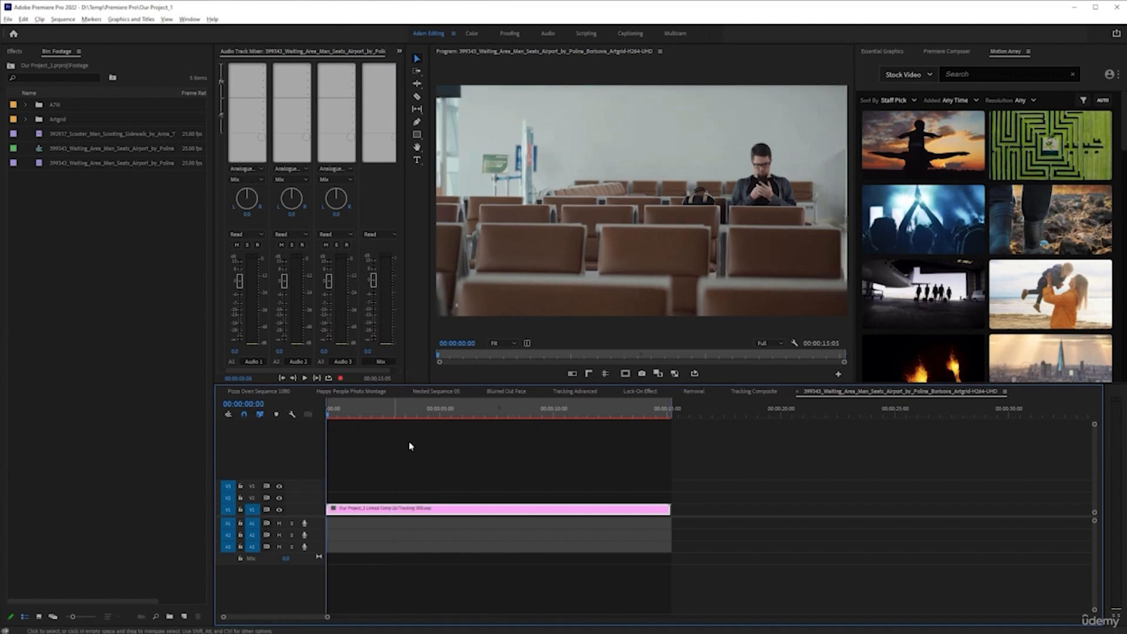
pyautogui.press('Return')
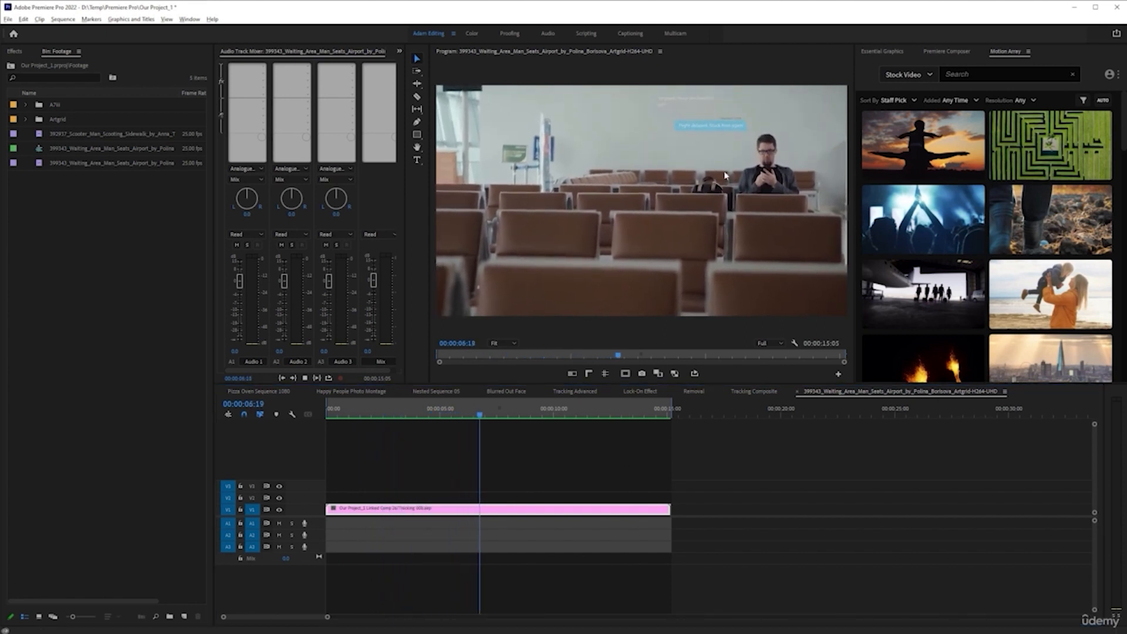
pyautogui.press('space')
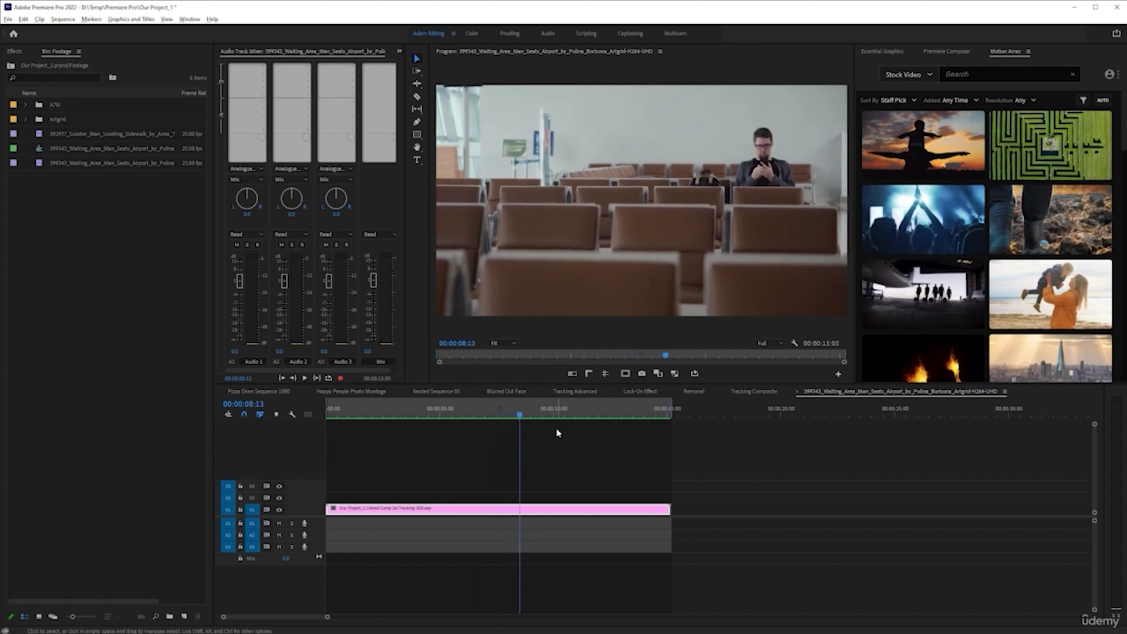
pyautogui.moveTo(520, 416); pyautogui.dragTo(298, 427)
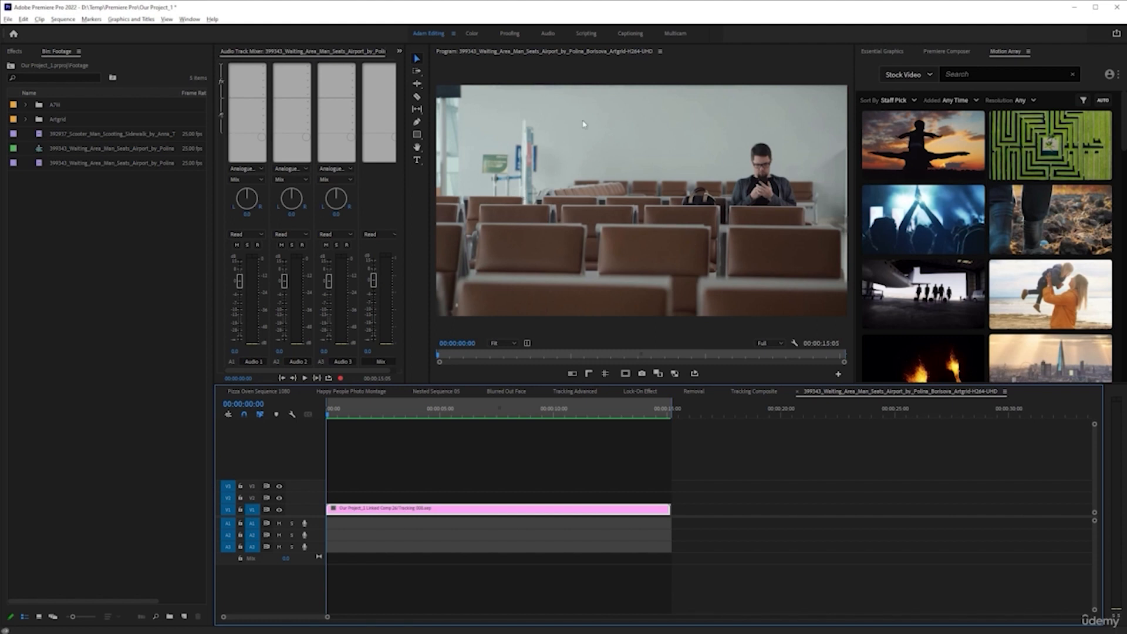
# Step: Switch to After Effects and duplicate the airport footage layer in Pre-comp 2
pyautogui.hotkey('alt', 'Tab')
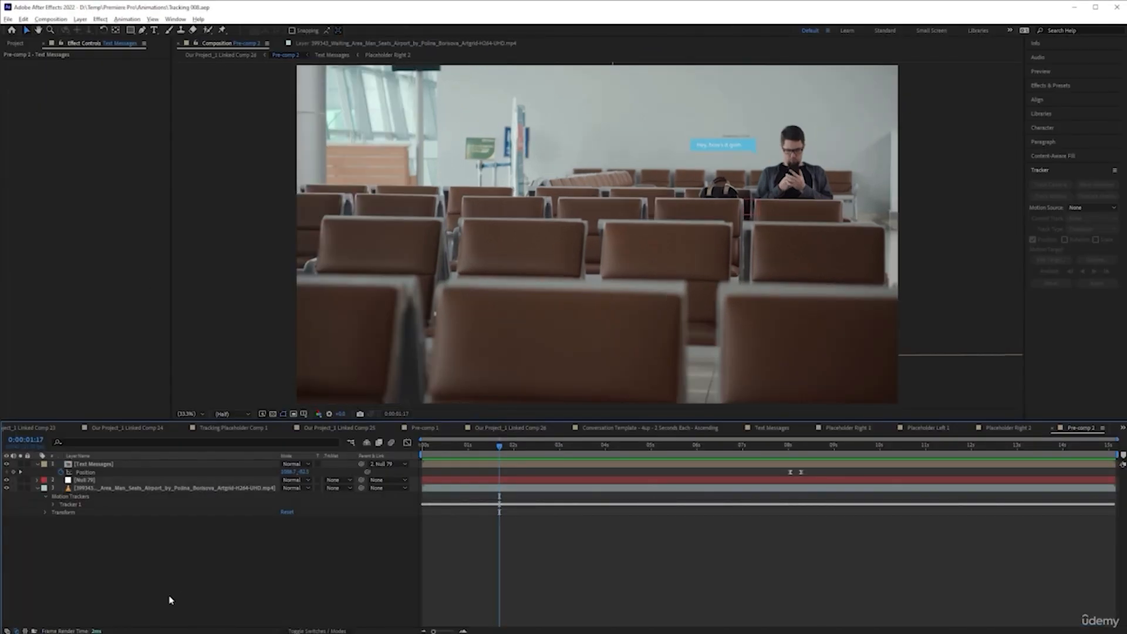
pyautogui.click(191, 488)
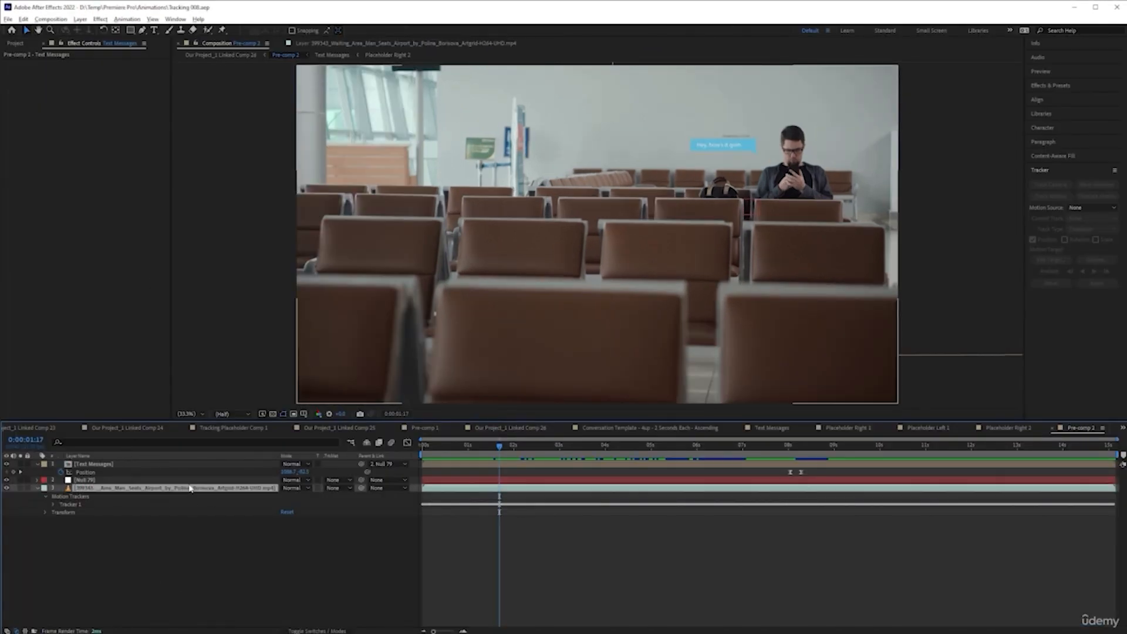
pyautogui.rightClick(141, 491)
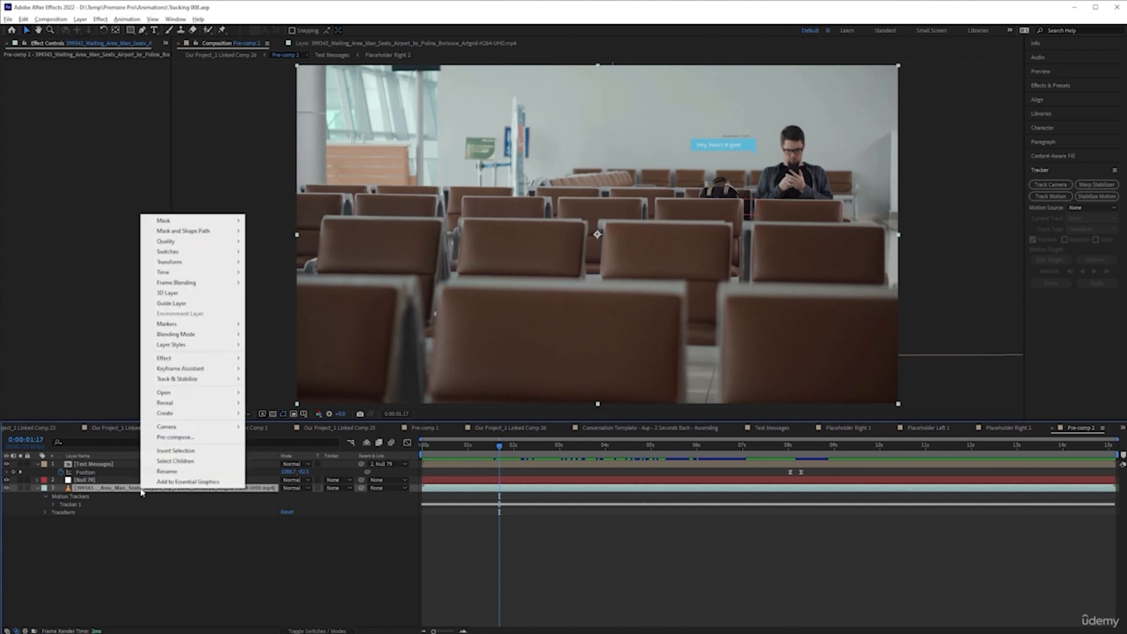
pyautogui.click(140, 514)
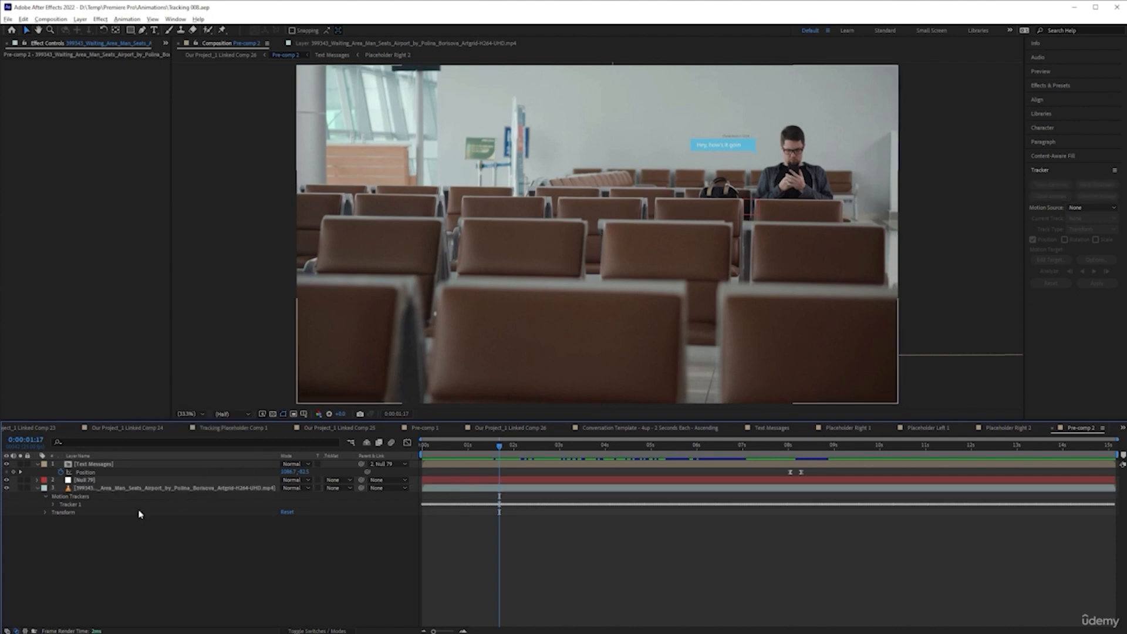
pyautogui.click(140, 491)
pyautogui.hotkey('ctrl', 'd')
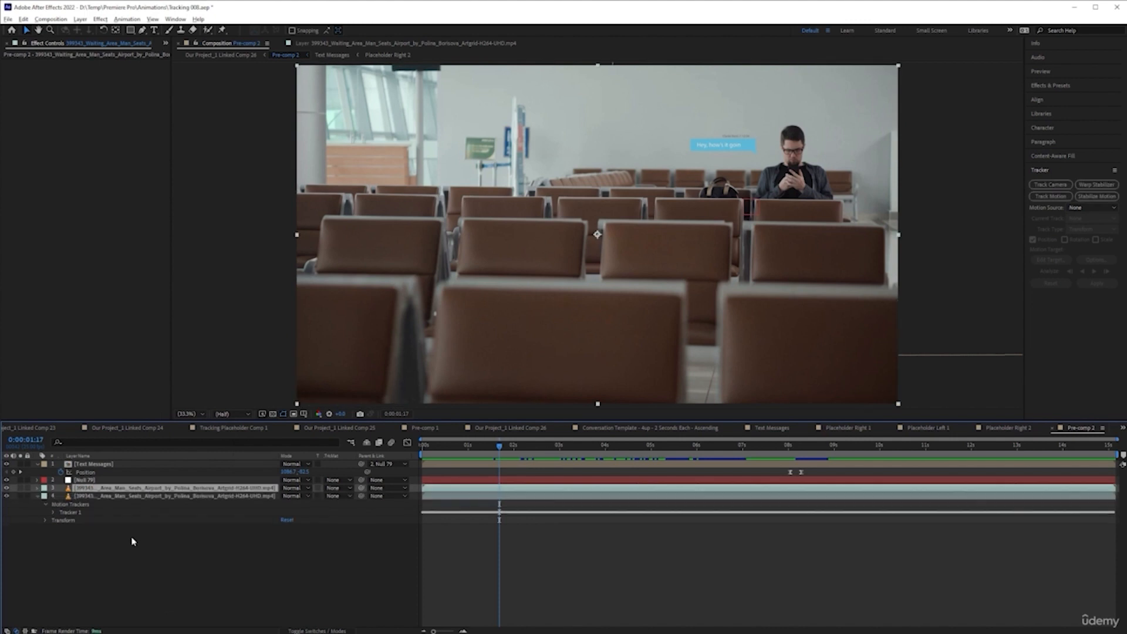
# Step: Delete Tracker 1 from the duplicated airport footage layer's Motion Trackers
pyautogui.click(37, 489)
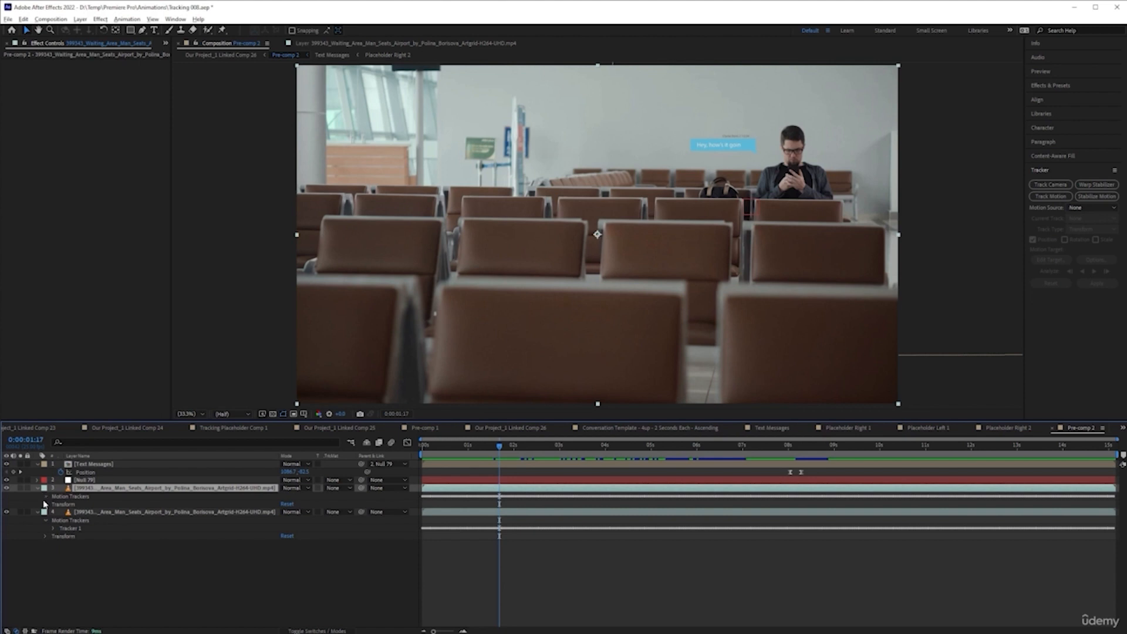
pyautogui.click(45, 497)
pyautogui.click(67, 505)
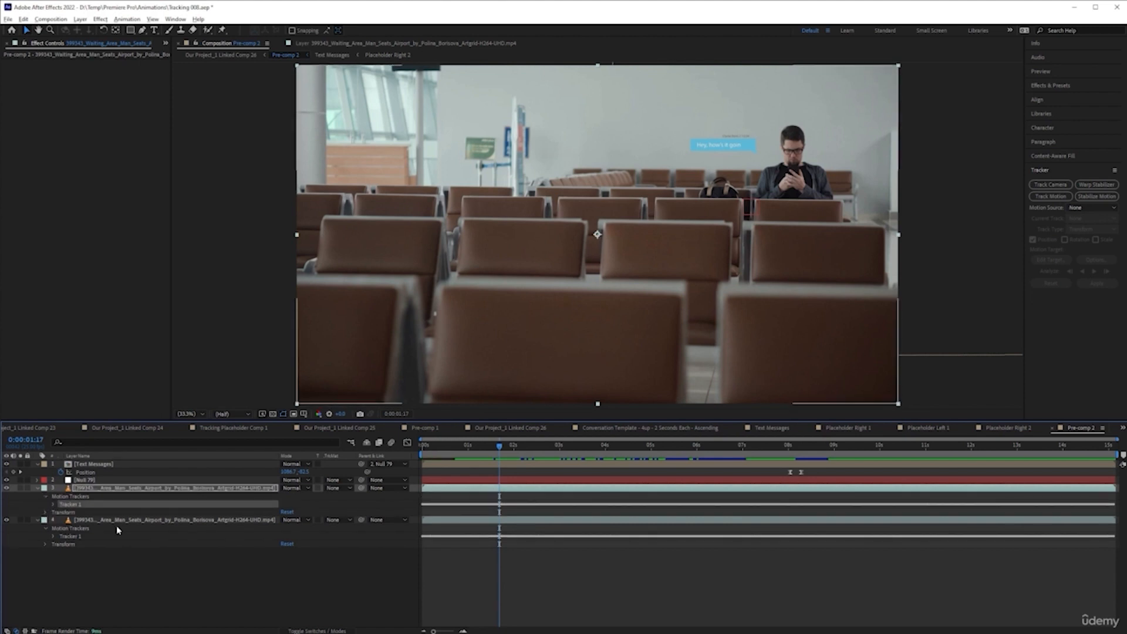
pyautogui.press('Delete')
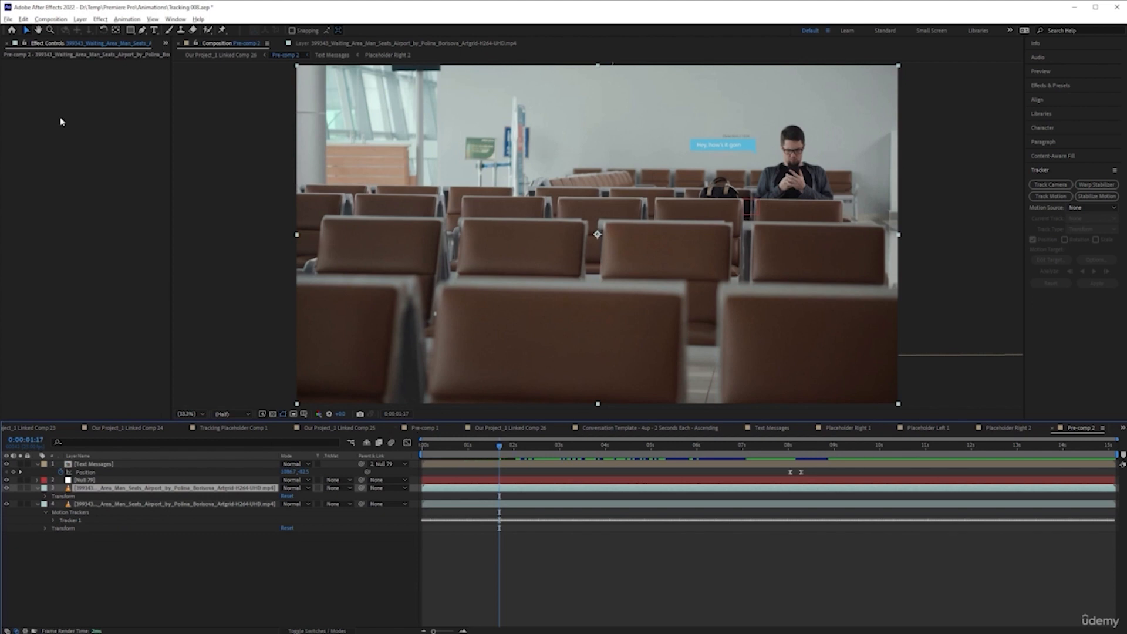
# Step: Apply the Mocha AE effect to the duplicated airport footage and open it in Mocha with the X-Spline tool active
pyautogui.click(100, 19)
pyautogui.moveTo(182, 99)
pyautogui.click(252, 95)
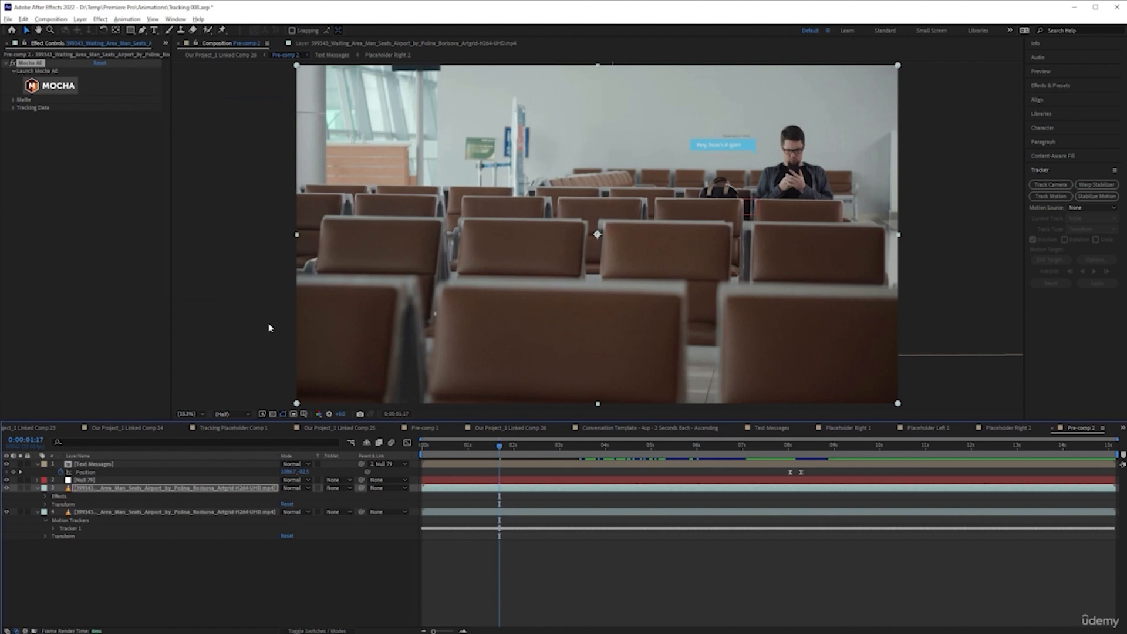
pyautogui.click(49, 90)
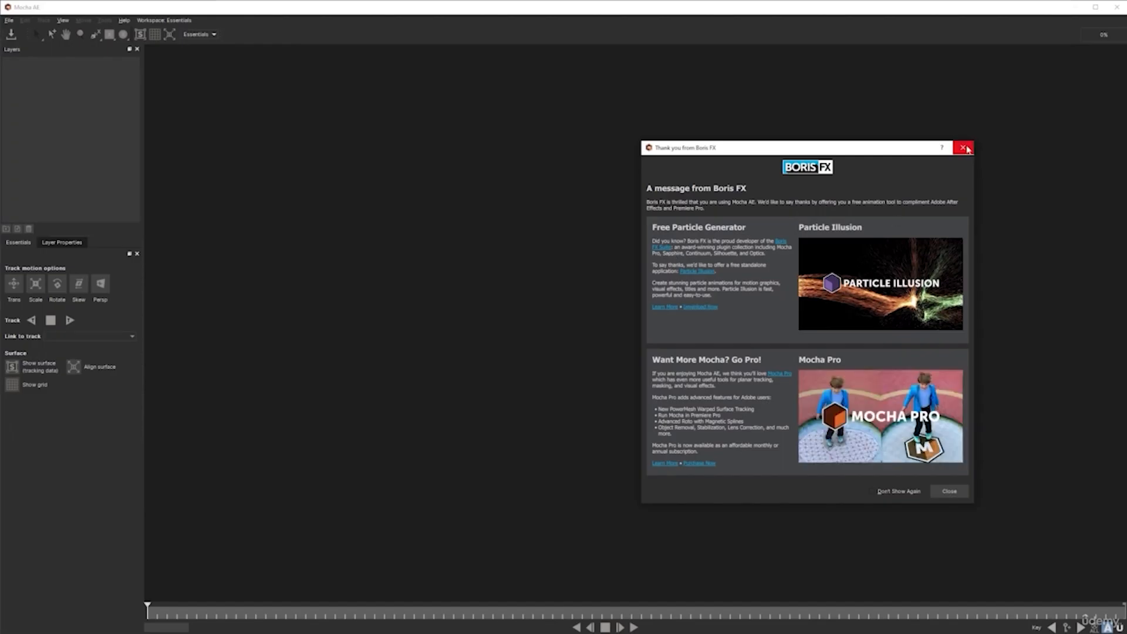
pyautogui.click(963, 148)
pyautogui.click(850, 158)
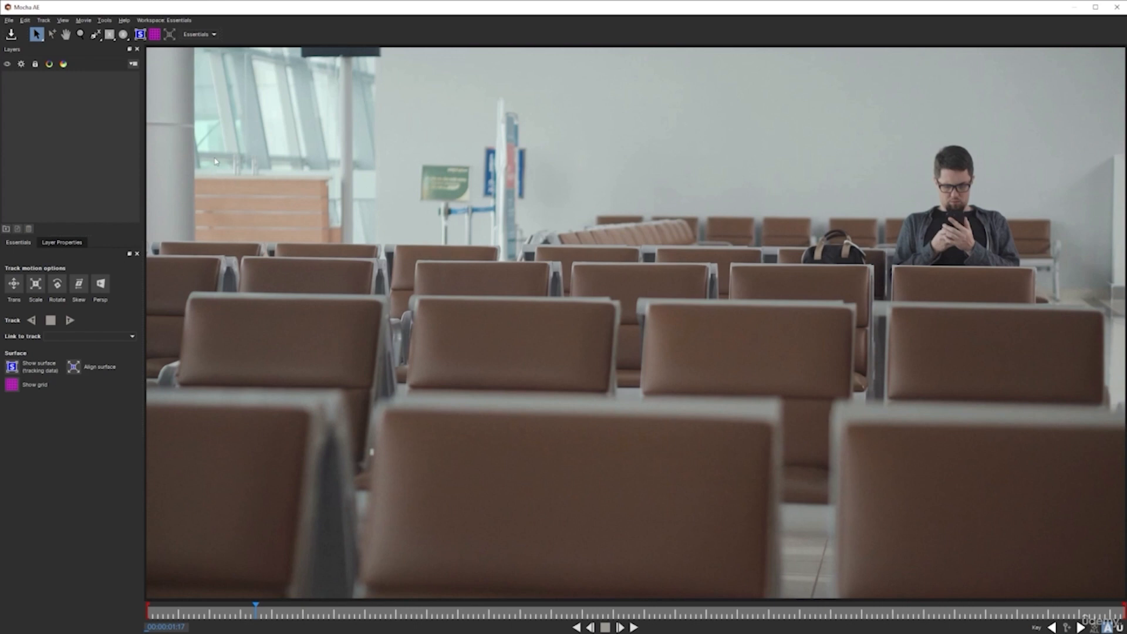
pyautogui.click(94, 35)
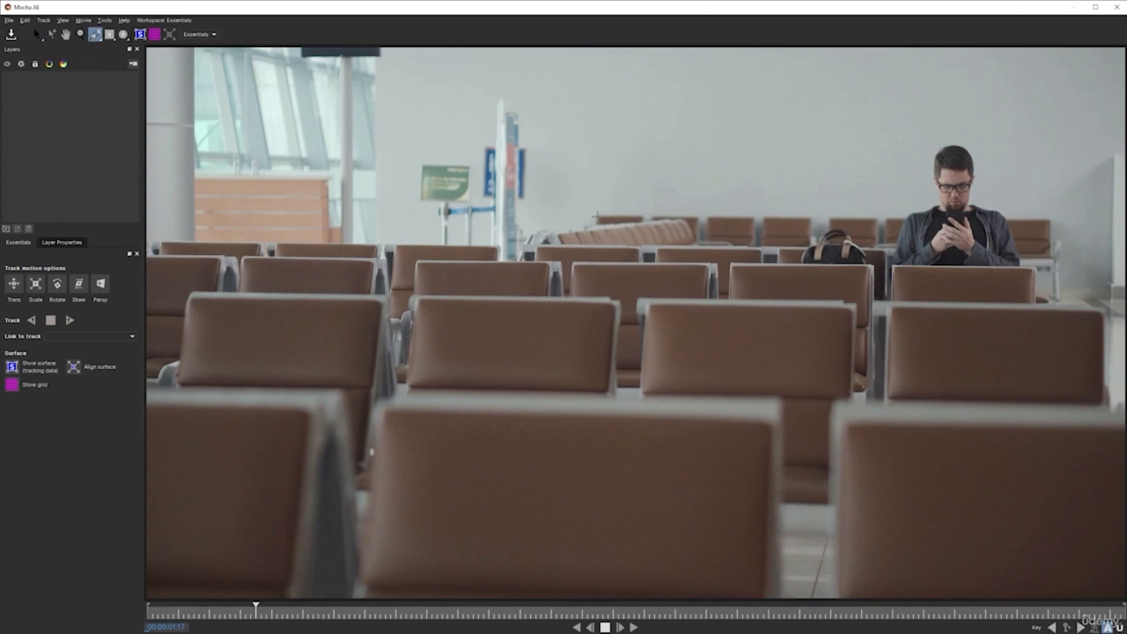
pyautogui.click(598, 216)
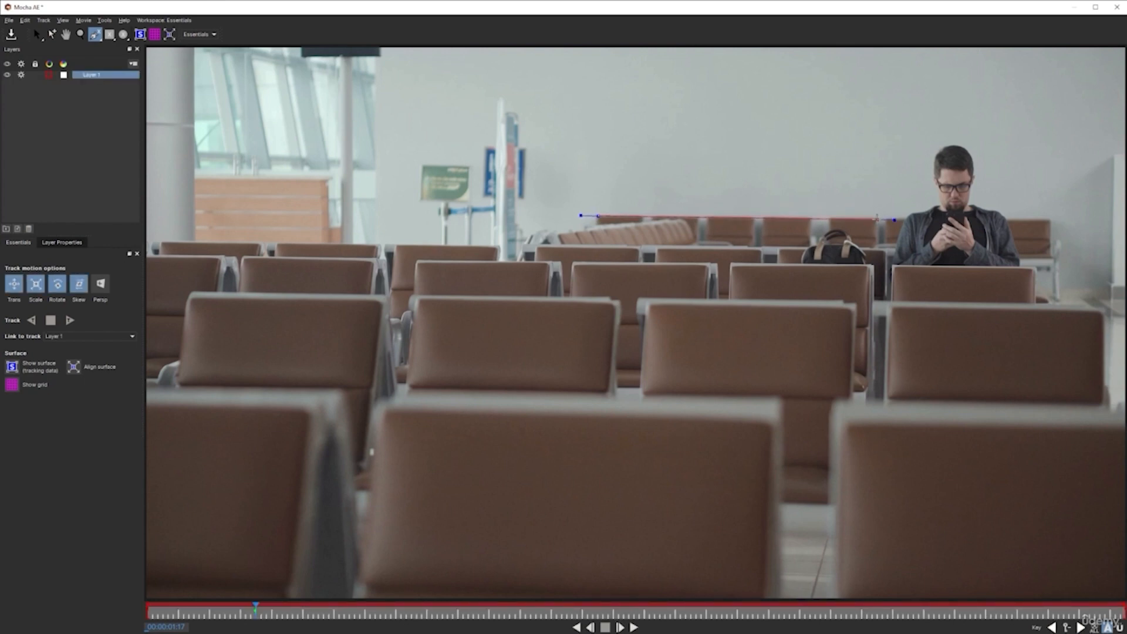
pyautogui.click(878, 217)
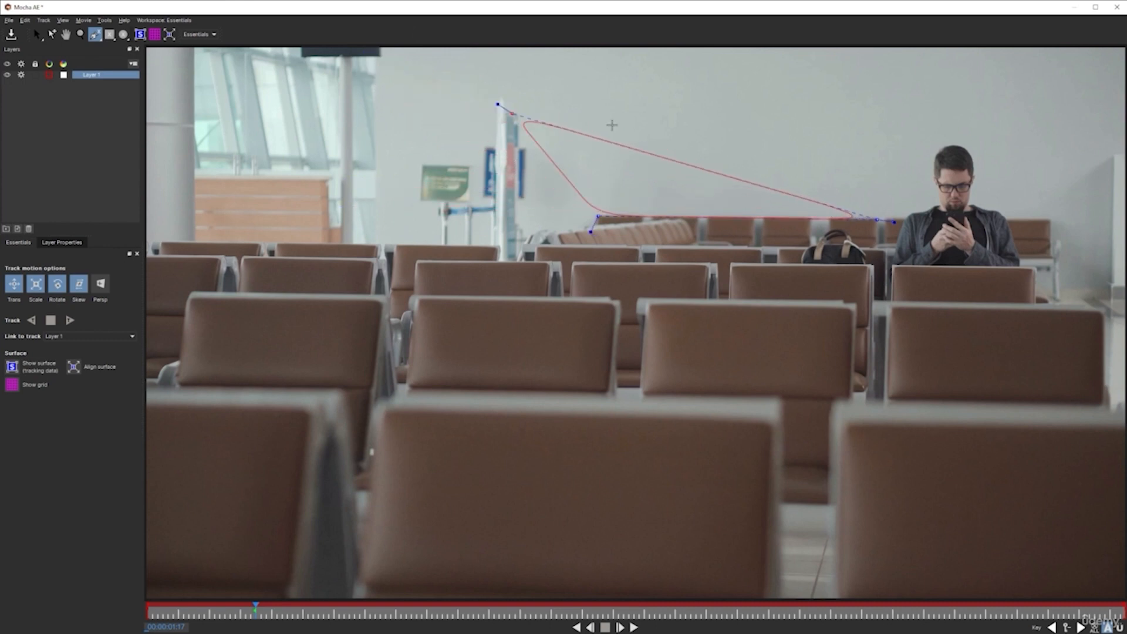
pyautogui.press('Delete')
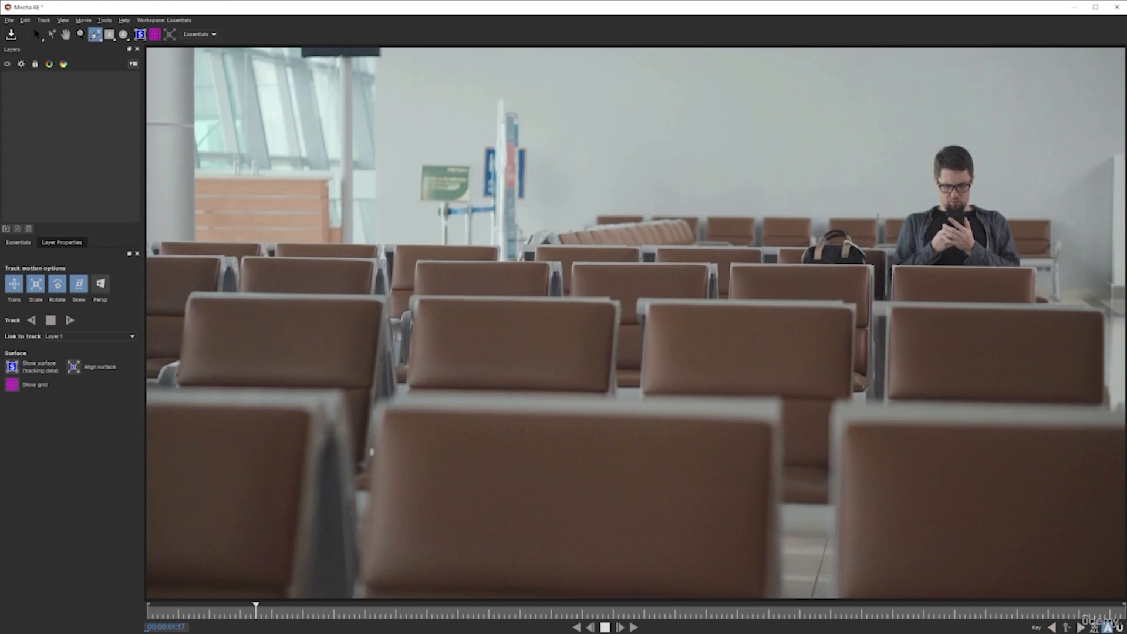
# Step: Draw a closed four-point X-Spline around the wall area above the back row of seats, beside the seated man
pyautogui.click(893, 219)
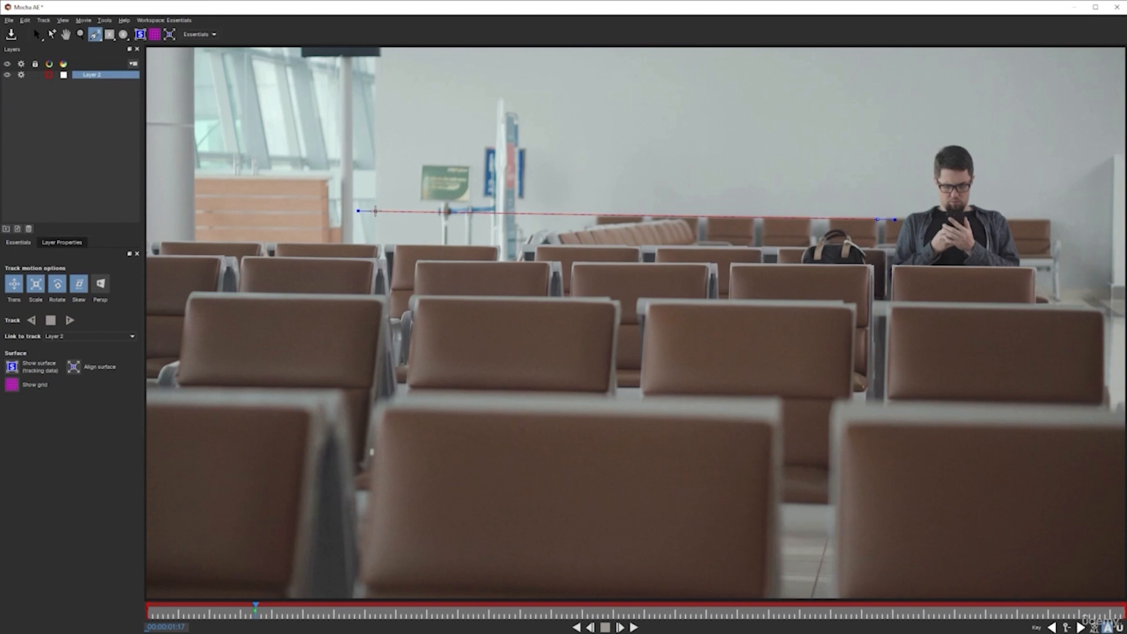
pyautogui.moveTo(375, 210); pyautogui.dragTo(378, 54)
pyautogui.click(378, 57)
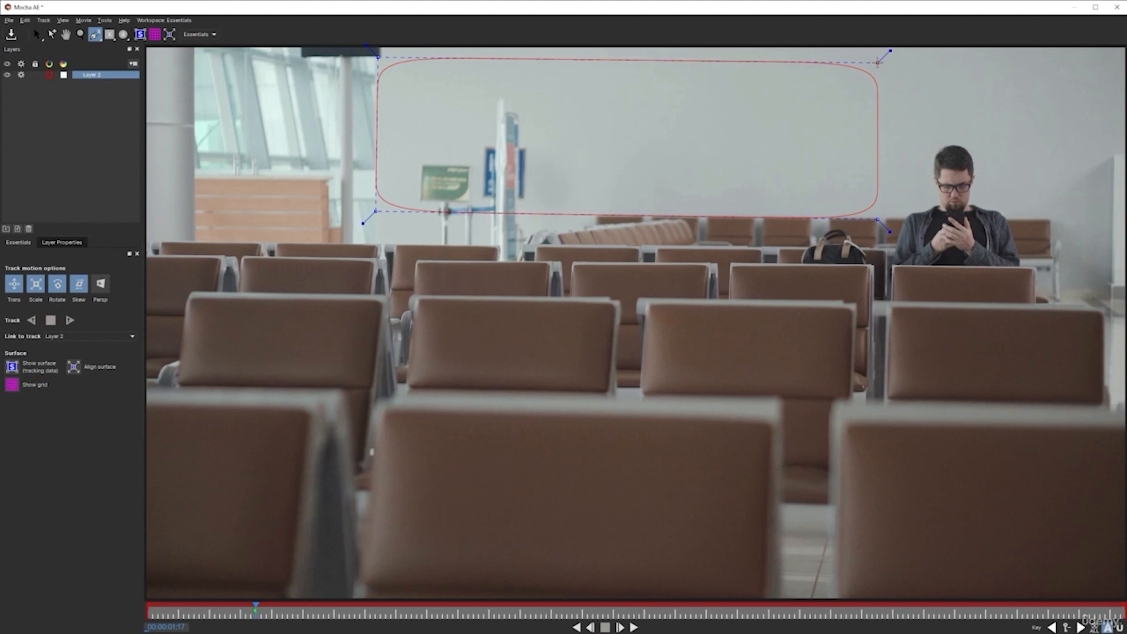
pyautogui.click(878, 62)
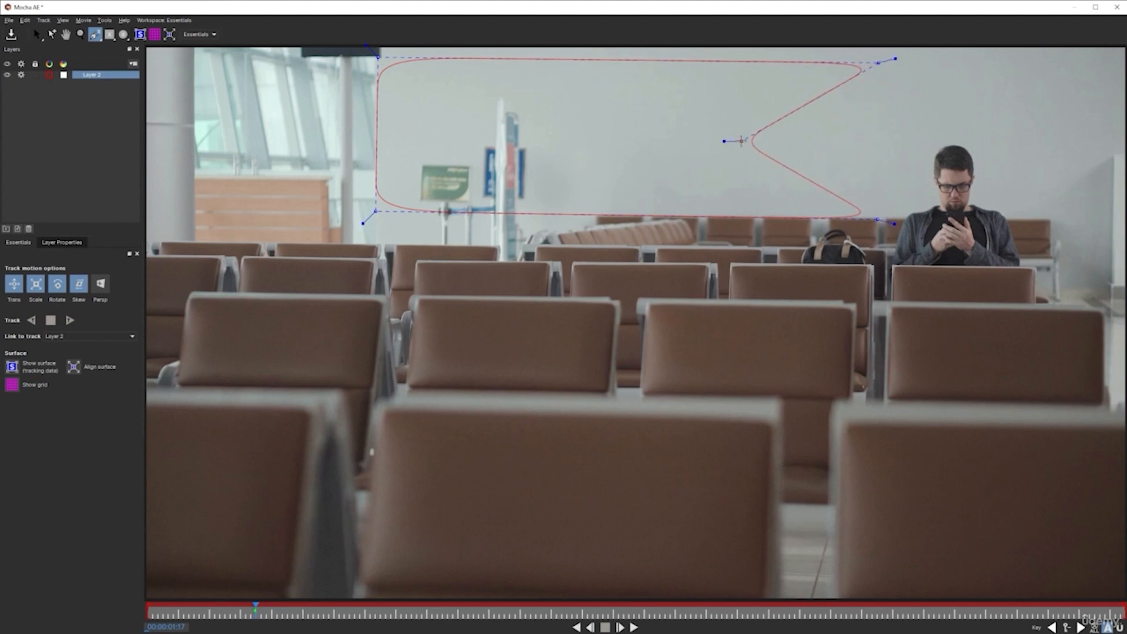
pyautogui.rightClick(741, 141)
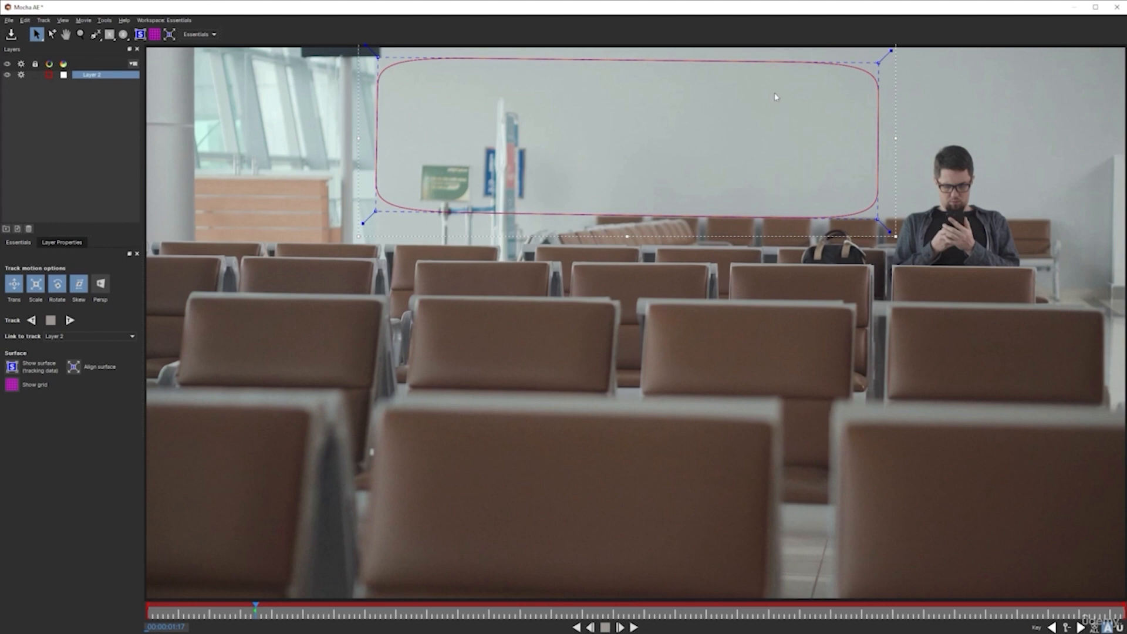
# Step: Track the wall spline backward from 00:00:01:17 to the clip's start, then forward from that frame to the end
pyautogui.click(32, 320)
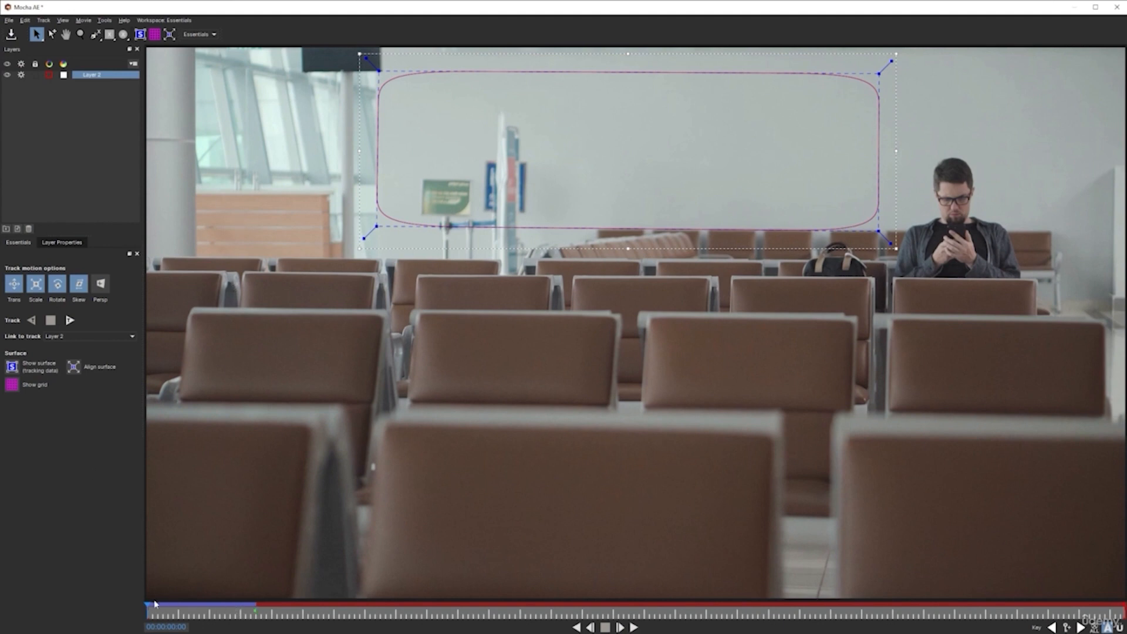
pyautogui.click(256, 617)
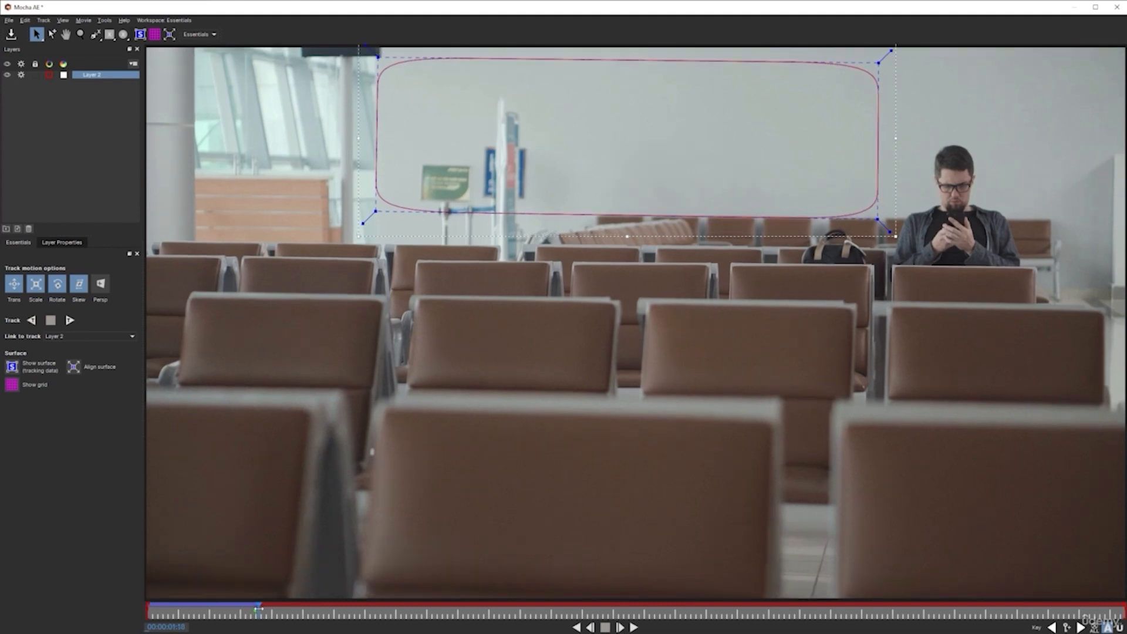
pyautogui.moveTo(258, 610); pyautogui.dragTo(256, 610)
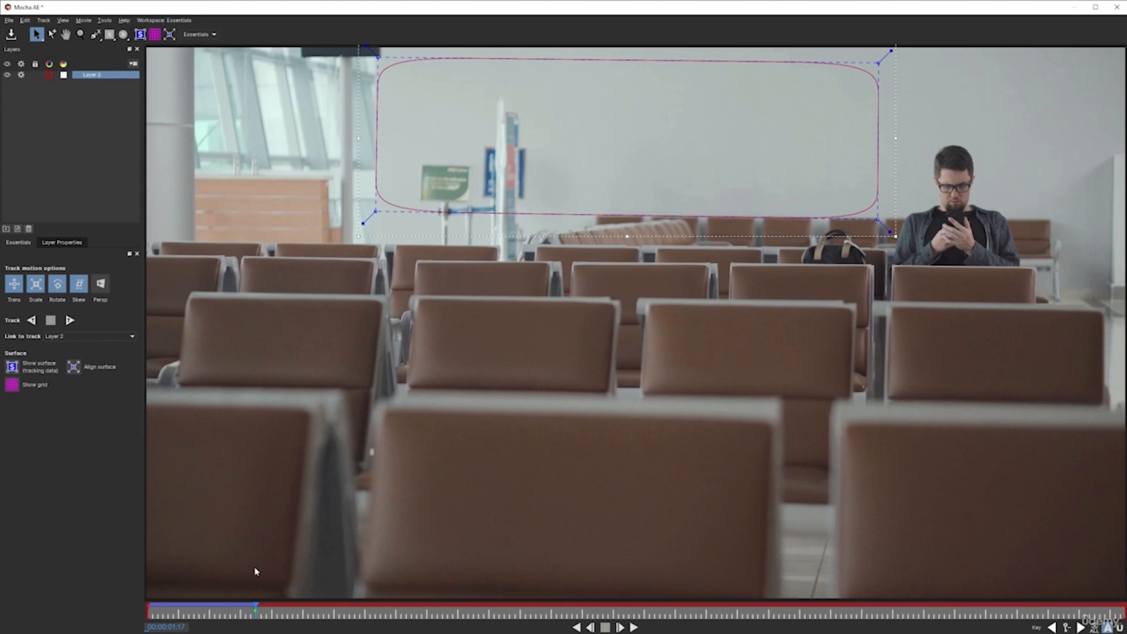
pyautogui.click(70, 320)
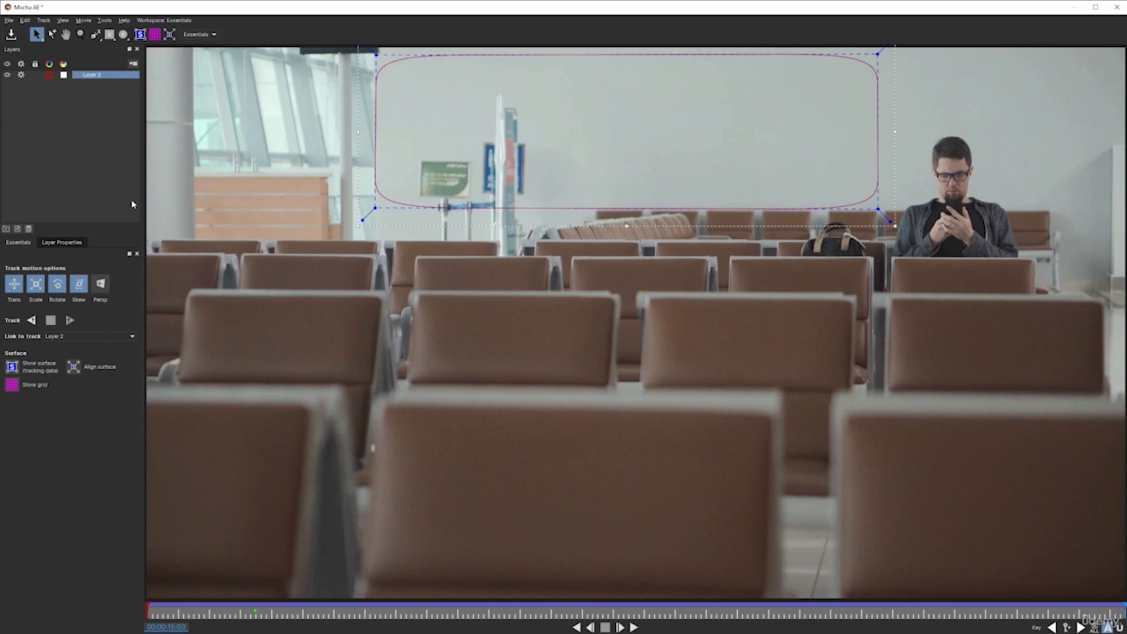
# Step: Insert the Logo clip on the tracked layer and review the track from the clip's start
pyautogui.moveTo(1072, 614); pyautogui.dragTo(40, 584)
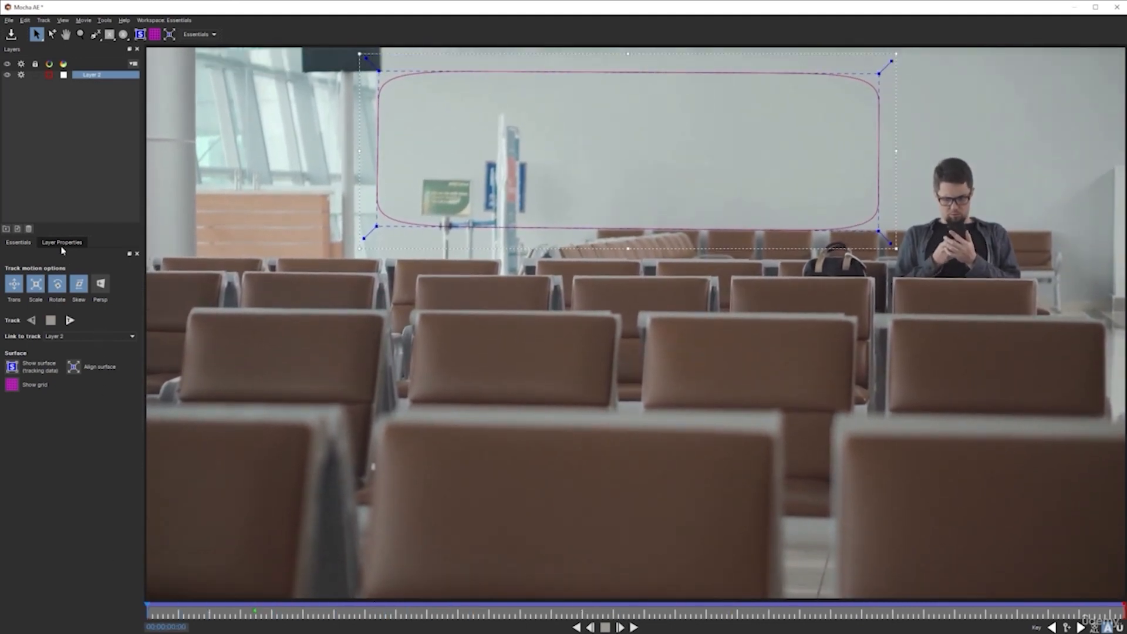
pyautogui.click(18, 242)
pyautogui.click(83, 295)
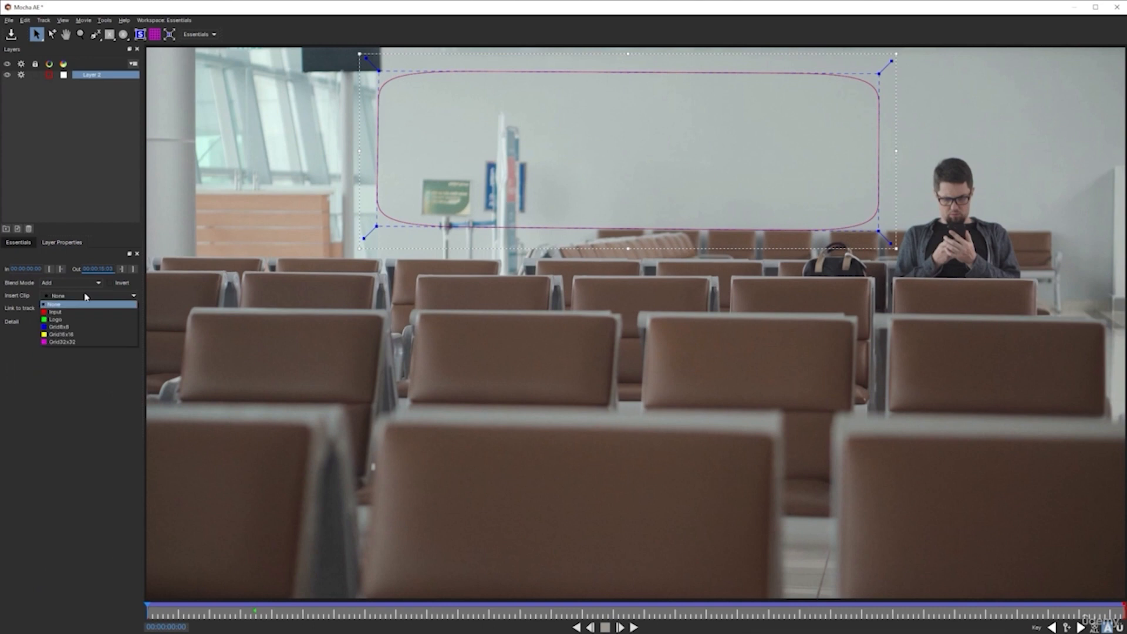
pyautogui.click(65, 320)
pyautogui.press('space')
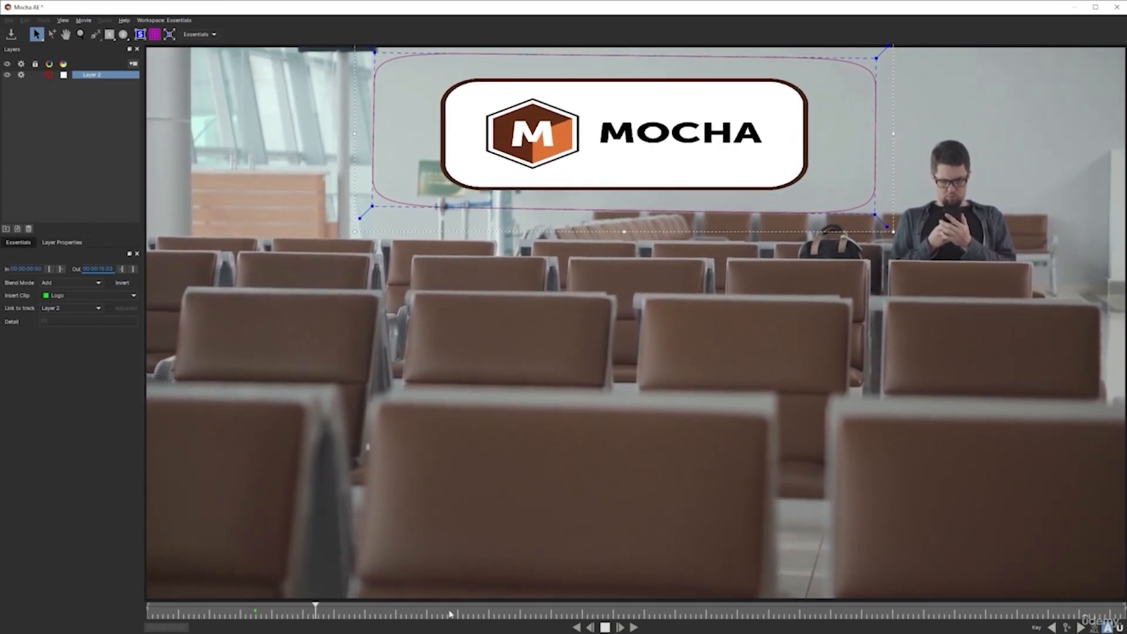
pyautogui.click(605, 626)
pyautogui.moveTo(606, 615); pyautogui.dragTo(285, 566)
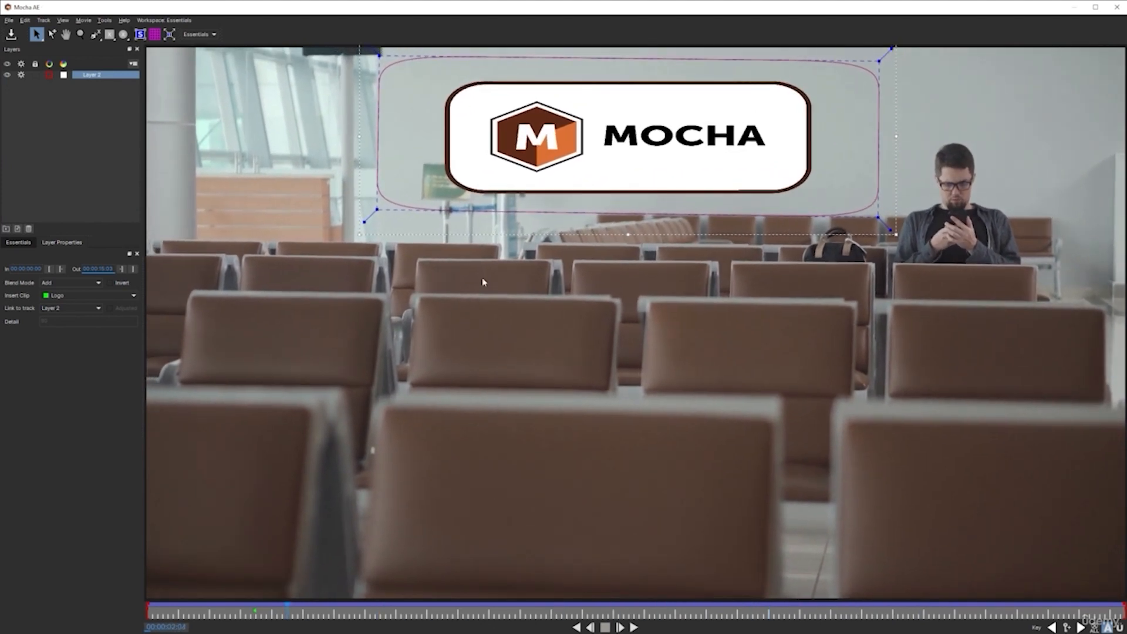
# Step: Return to After Effects and create track data from Layer 2 in the Mocha AE effect
pyautogui.click(1117, 7)
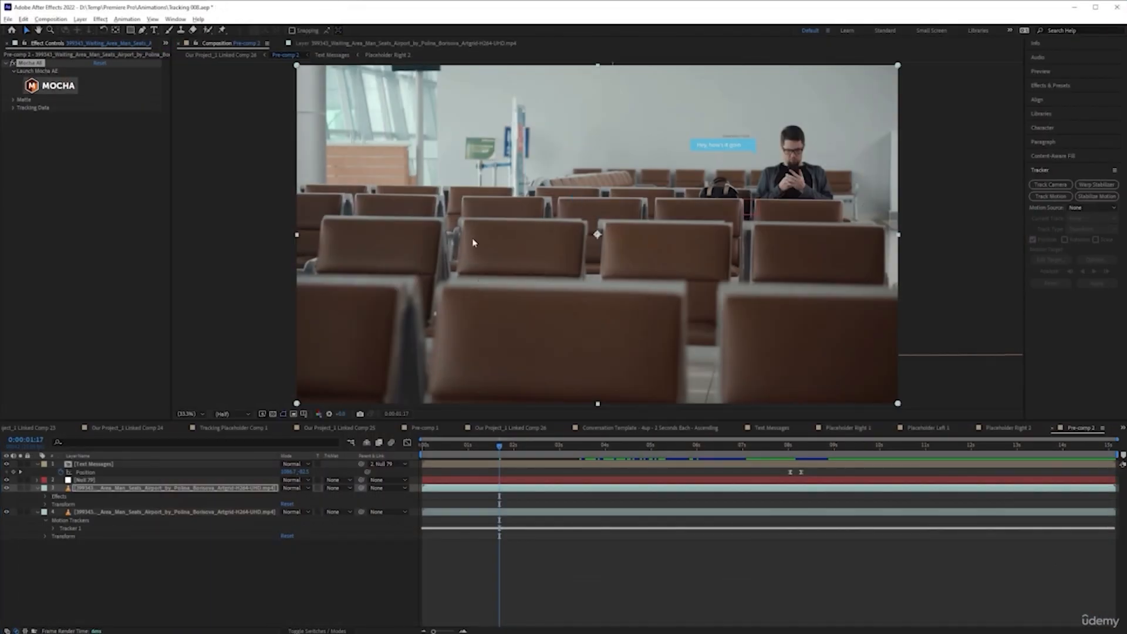
pyautogui.click(14, 108)
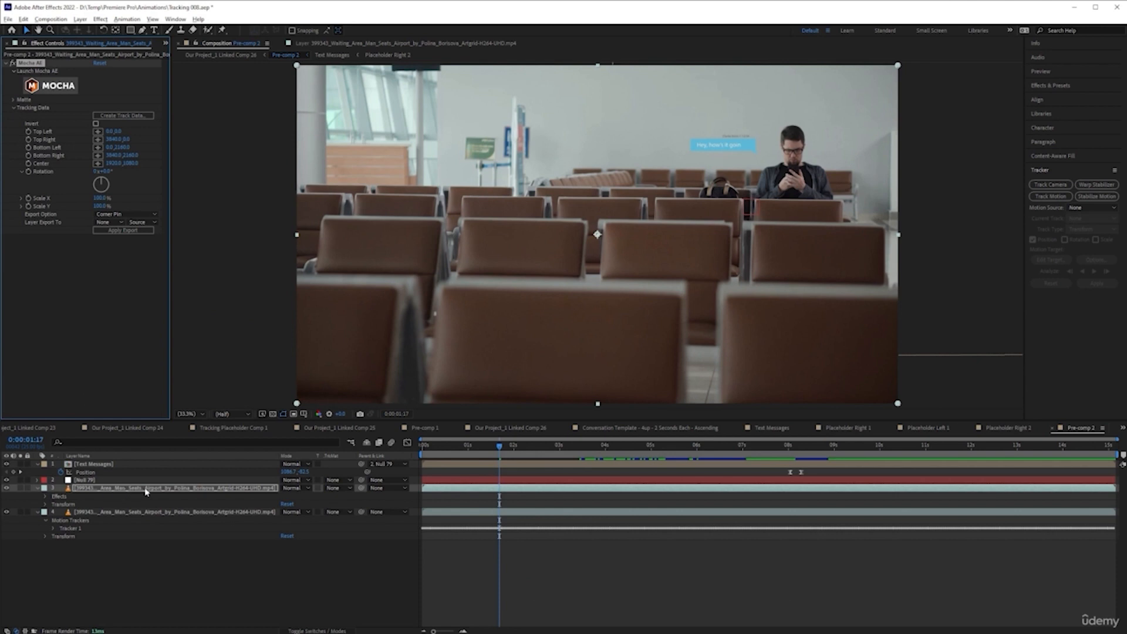
pyautogui.click(119, 116)
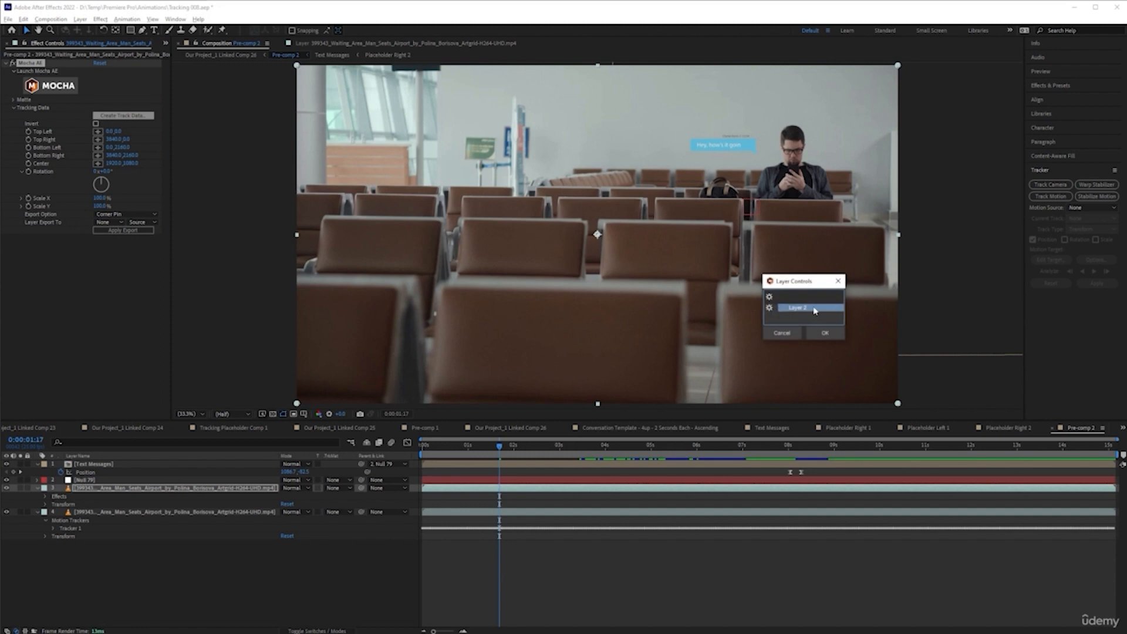
pyautogui.click(831, 335)
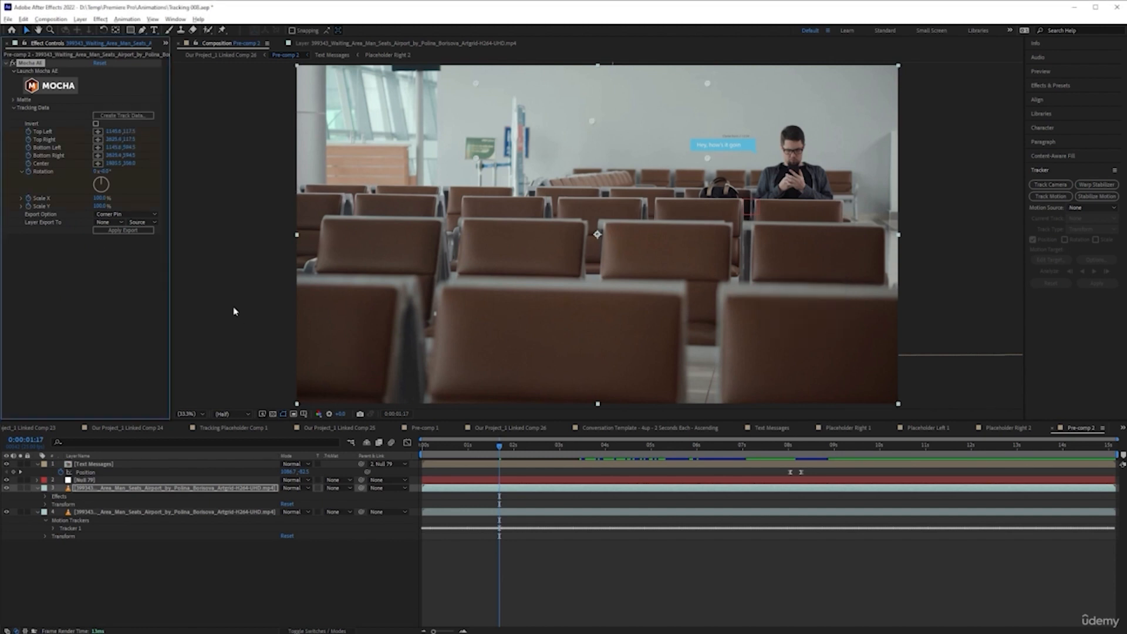
# Step: Create a composition-sized medium red solid above the duplicated airport footage layer
pyautogui.rightClick(219, 469)
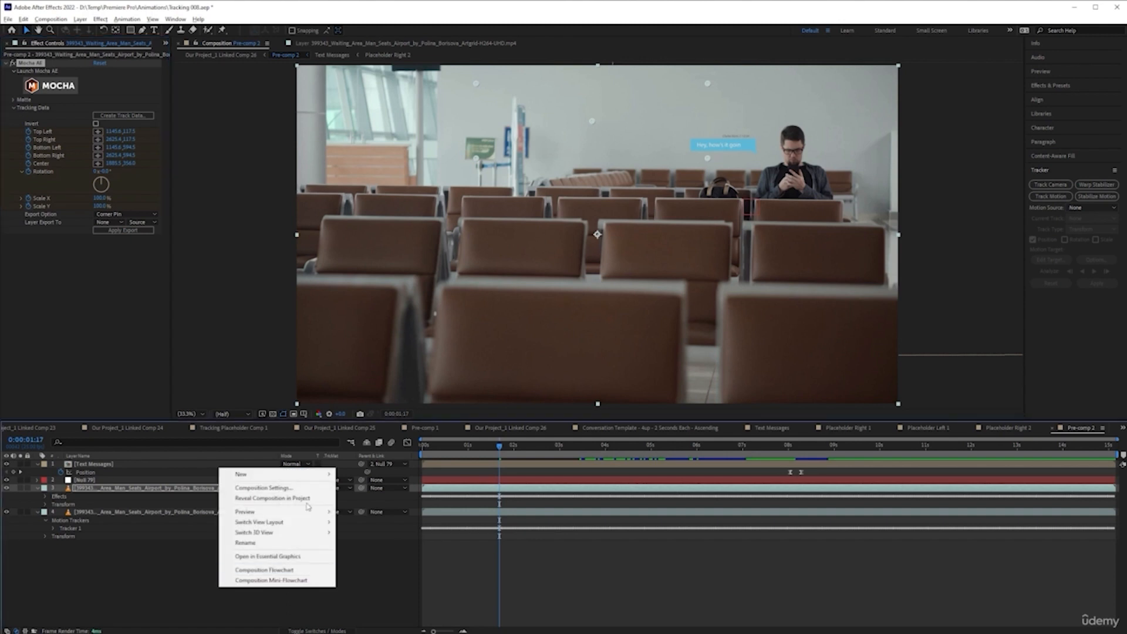
pyautogui.moveTo(312, 477)
pyautogui.click(358, 497)
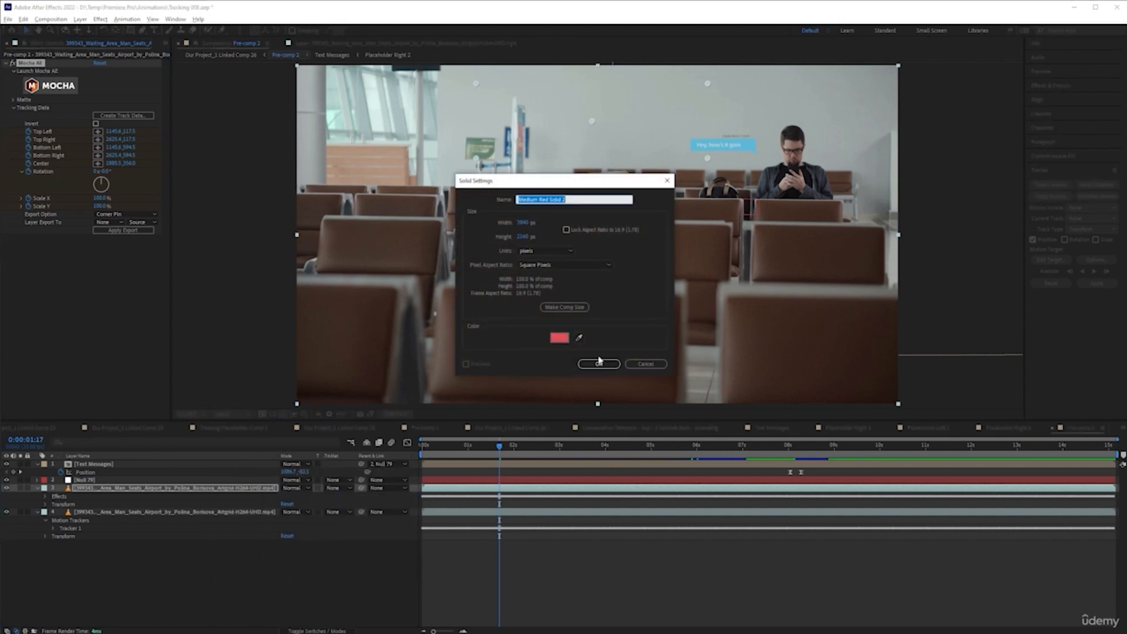
pyautogui.click(598, 364)
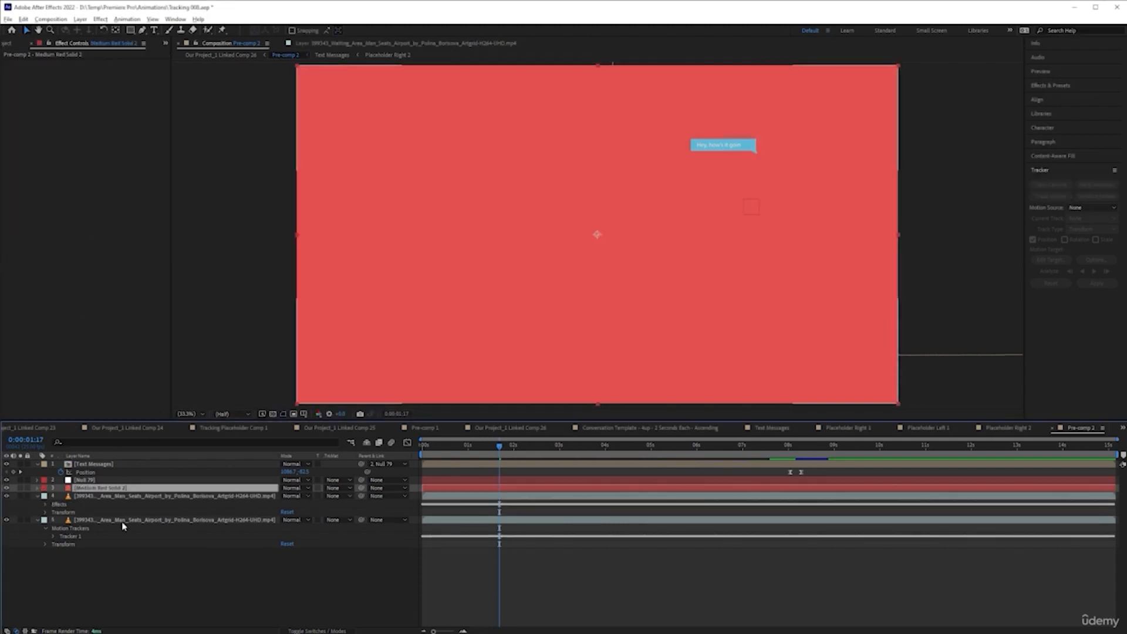
# Step: Export the duplicated footage's Mocha tracking data as Corner Pin to the Medium Red Solid 2 layer
pyautogui.click(144, 496)
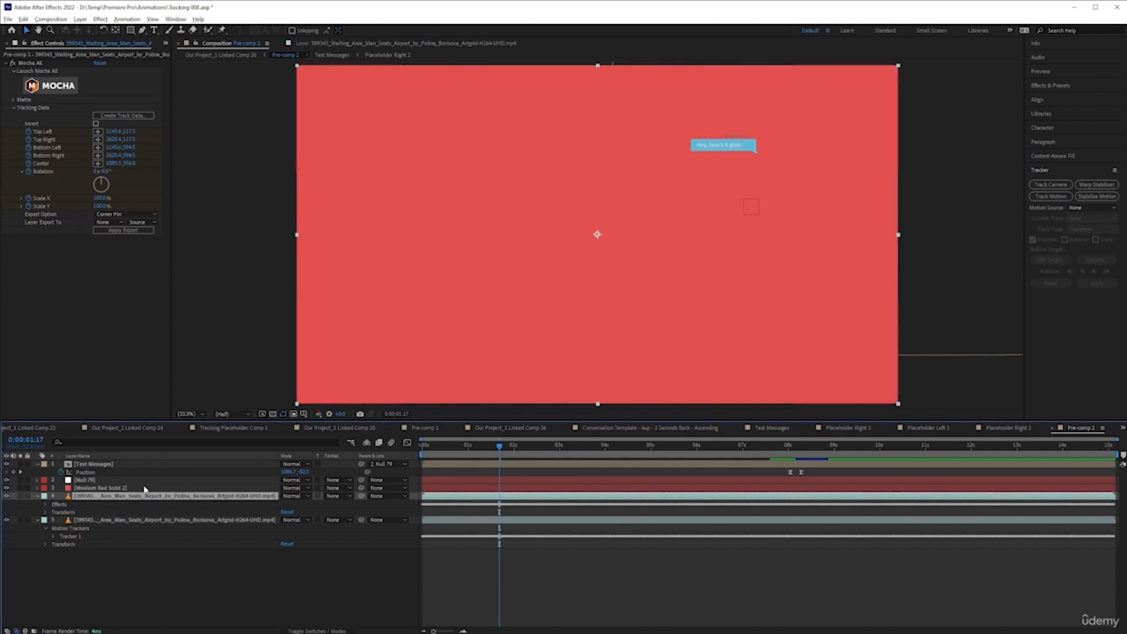
pyautogui.click(109, 223)
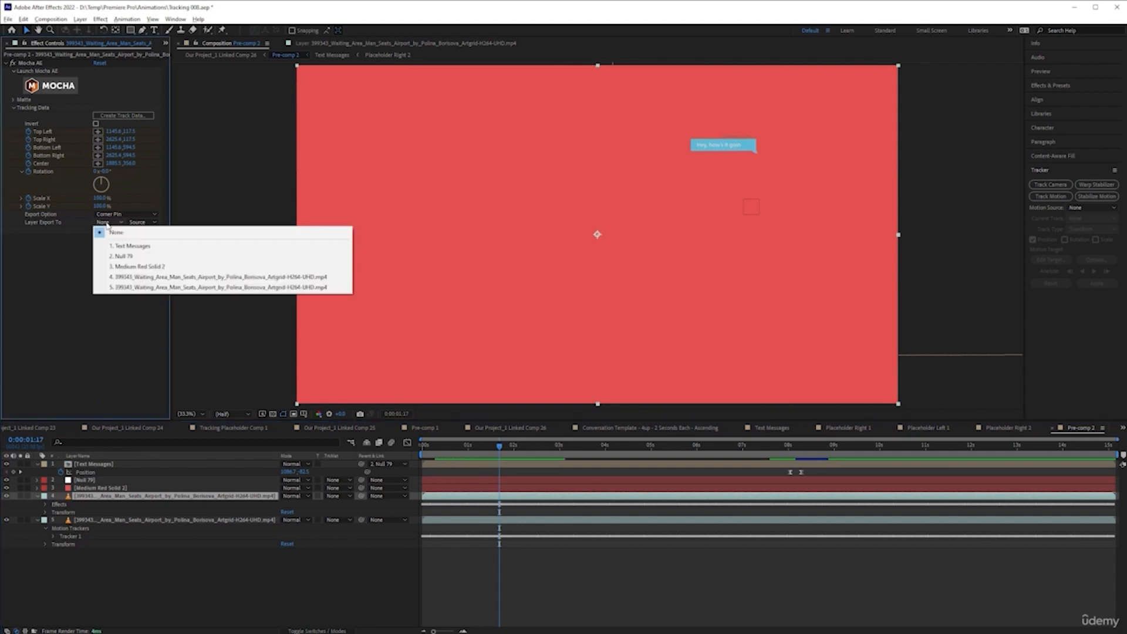
pyautogui.click(137, 267)
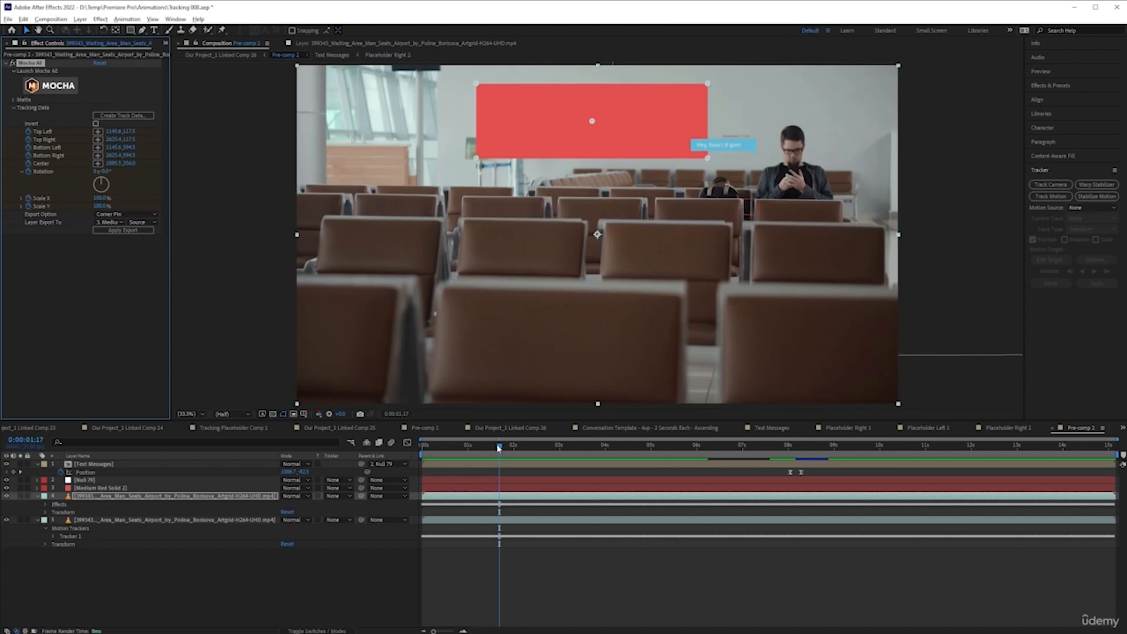
# Step: Preview the composition from the beginning to check how the red solid follows the wall
pyautogui.moveTo(499, 446); pyautogui.dragTo(423, 450)
pyautogui.press('space')
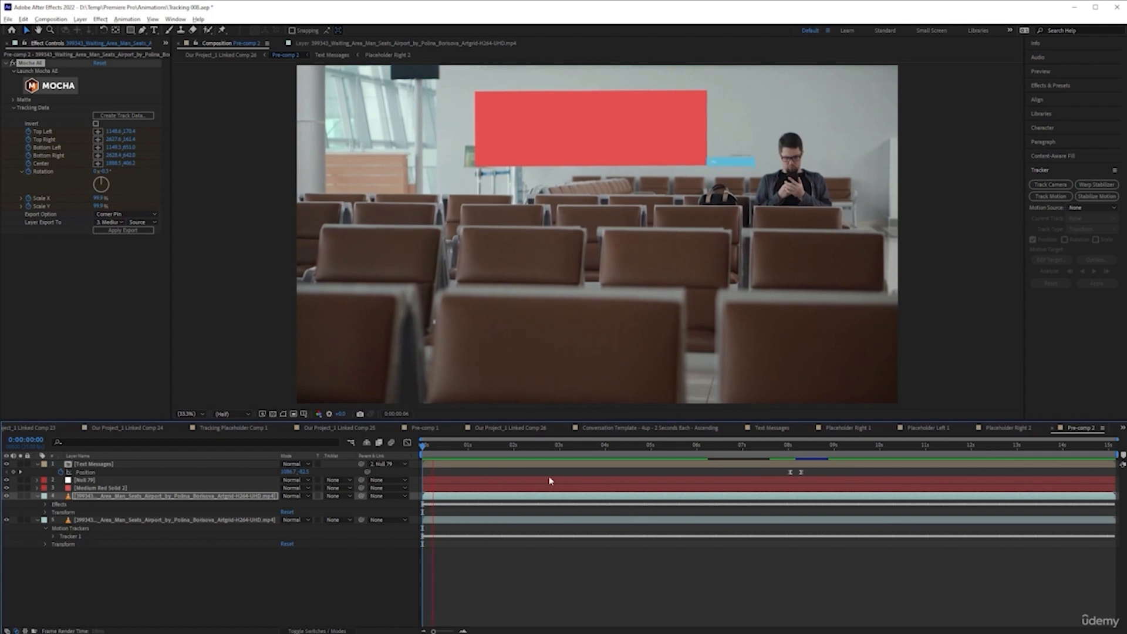
pyautogui.press('space')
# Step: Scale the red solid up to about 168% and move it down over the wall using its Position value
pyautogui.click(160, 490)
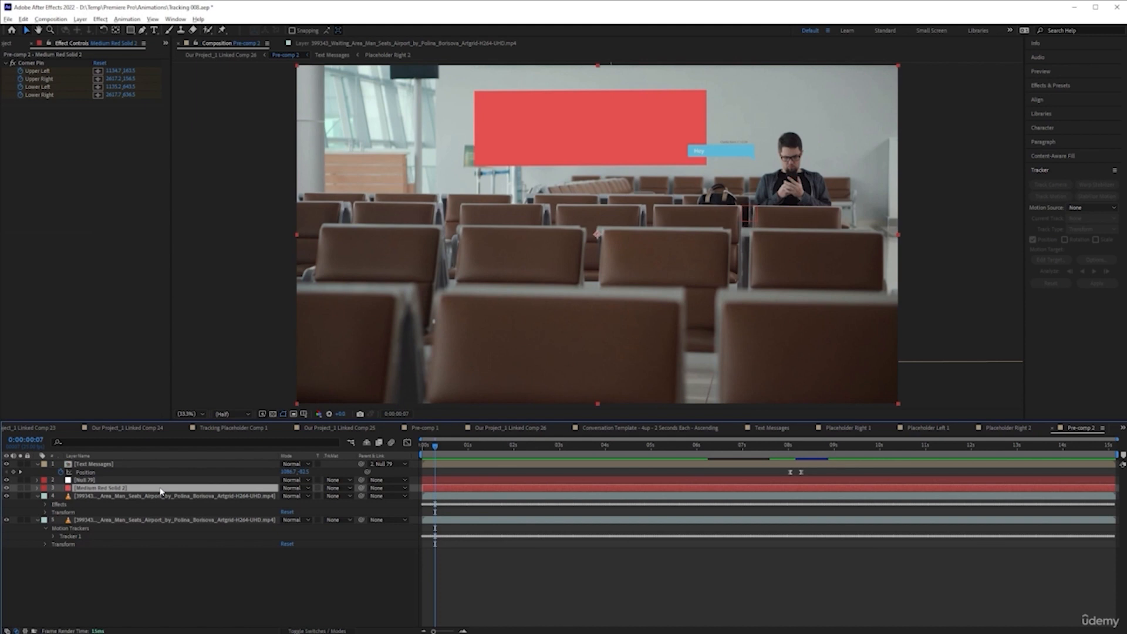
pyautogui.press('s')
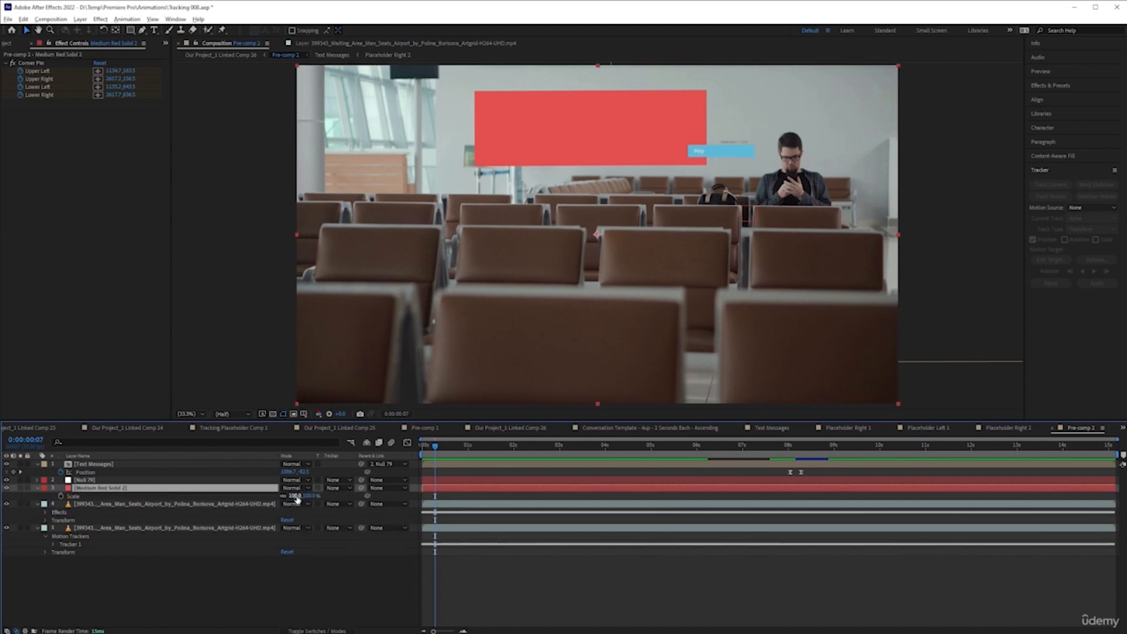
pyautogui.moveTo(296, 499); pyautogui.dragTo(330, 498)
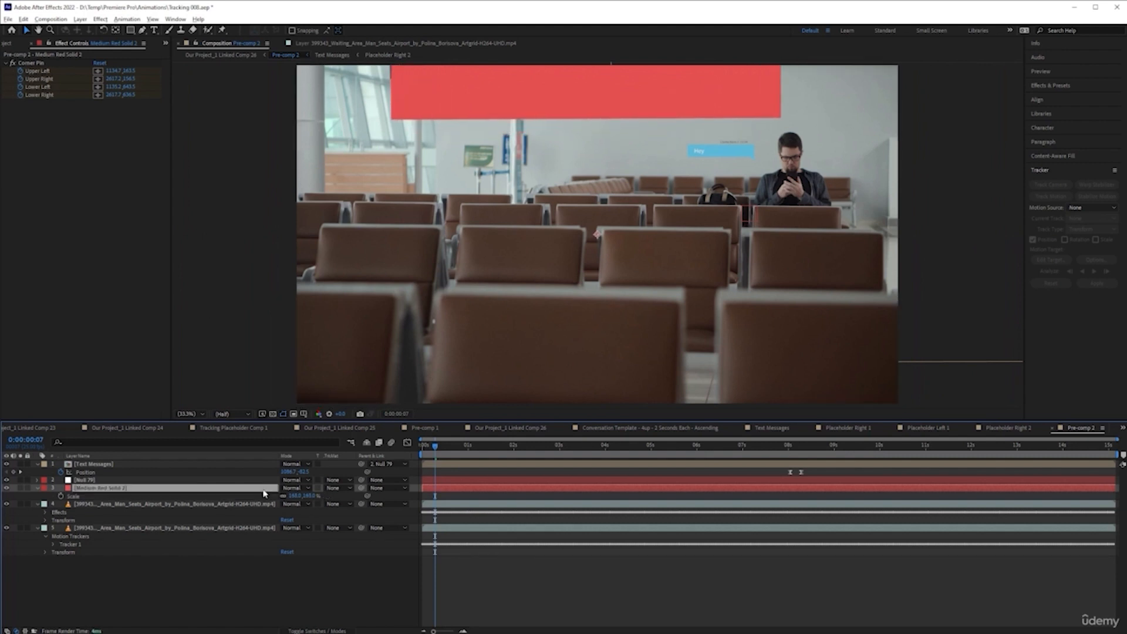
pyautogui.hotkey('shift', 'p')
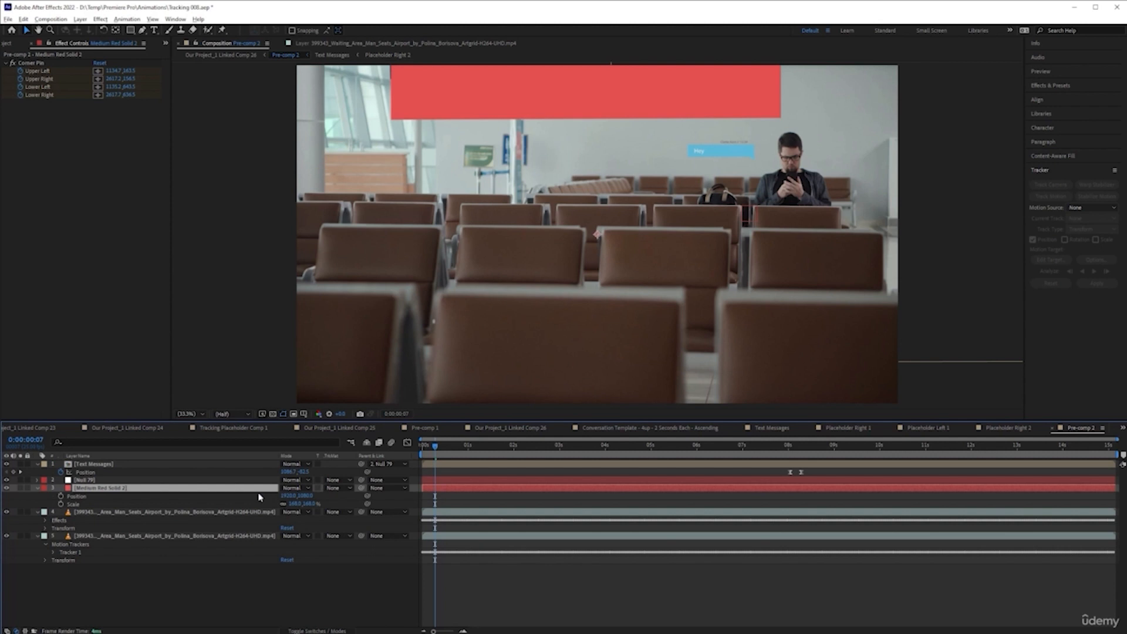
pyautogui.moveTo(305, 496); pyautogui.dragTo(471, 501)
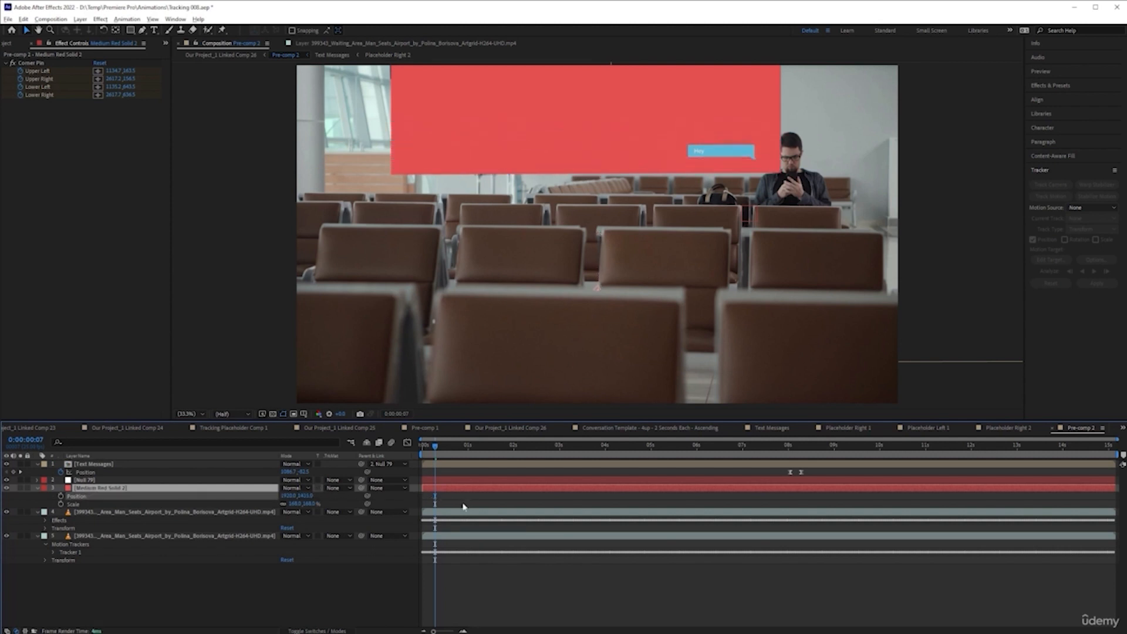
# Step: Try shifting the enlarged red solid to the right, to a Position X of about 2449, and preview the track
pyautogui.moveTo(289, 496); pyautogui.dragTo(581, 488)
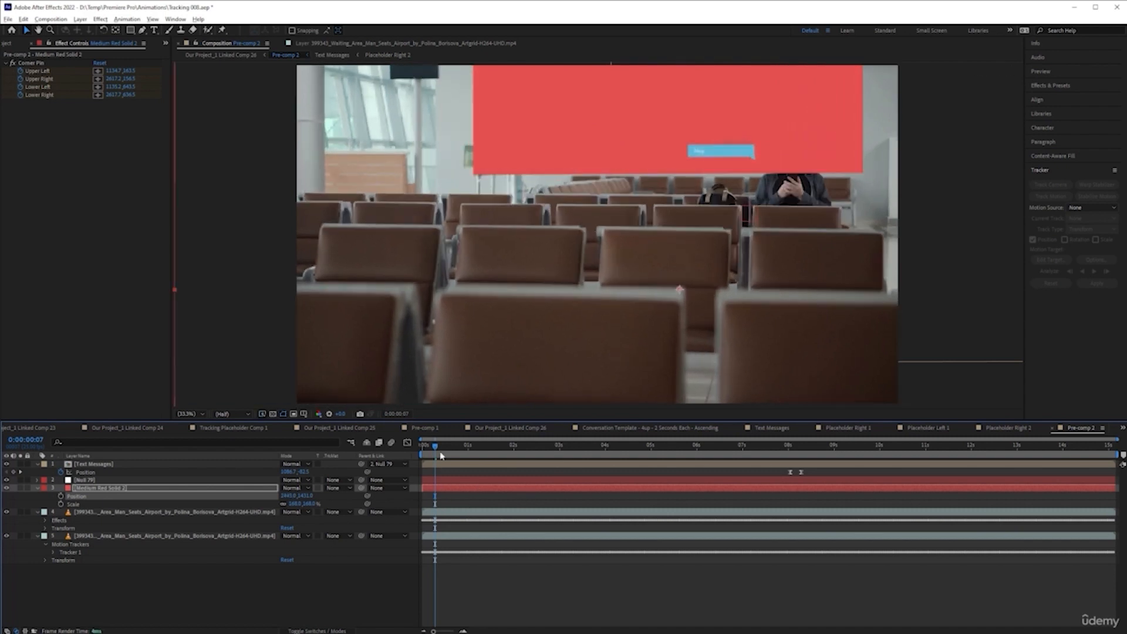
pyautogui.press('space')
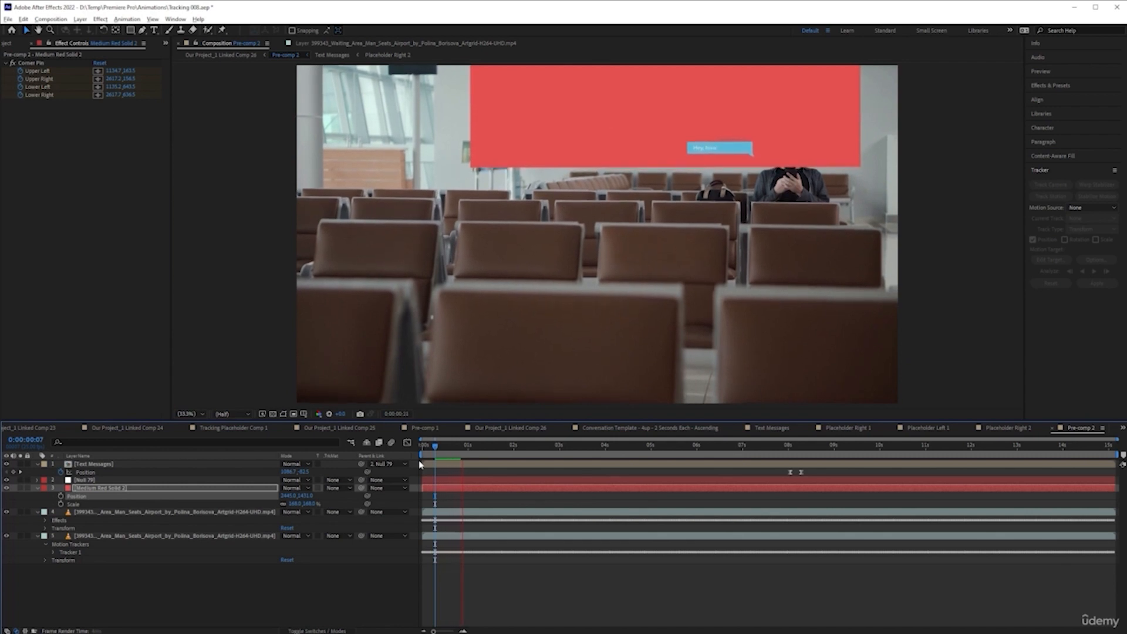
pyautogui.press('space')
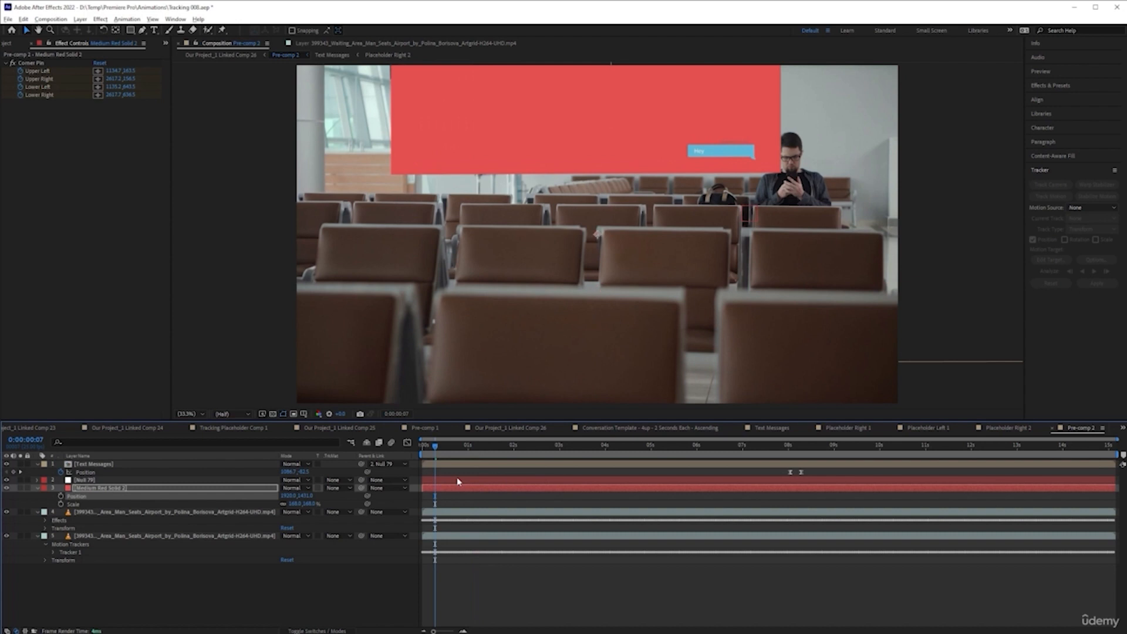
# Step: Undo the red solid's scaling and moves, set its Position X to about 2309, and preview the track
pyautogui.hotkey('ctrl', 'z')
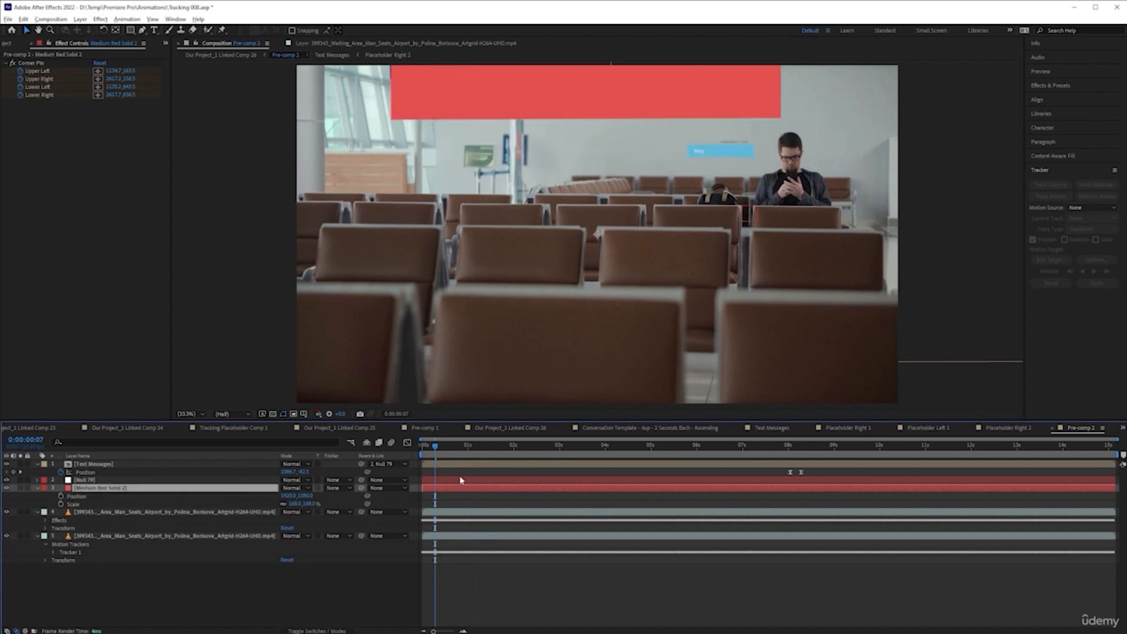
pyautogui.hotkey('ctrl', 'z')
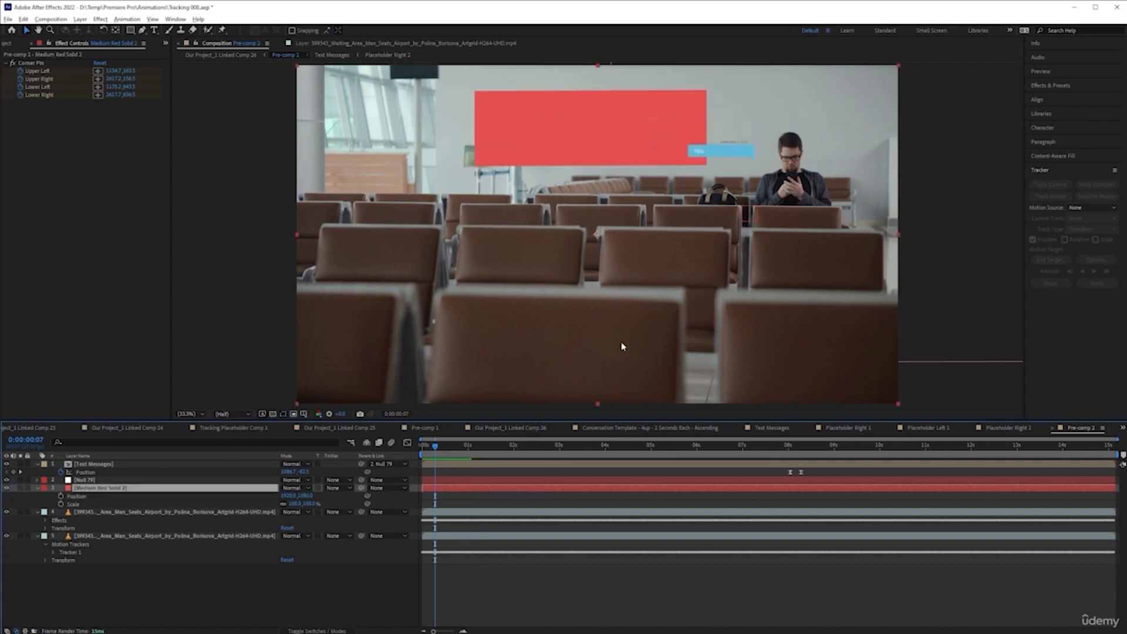
pyautogui.moveTo(292, 496); pyautogui.dragTo(471, 490)
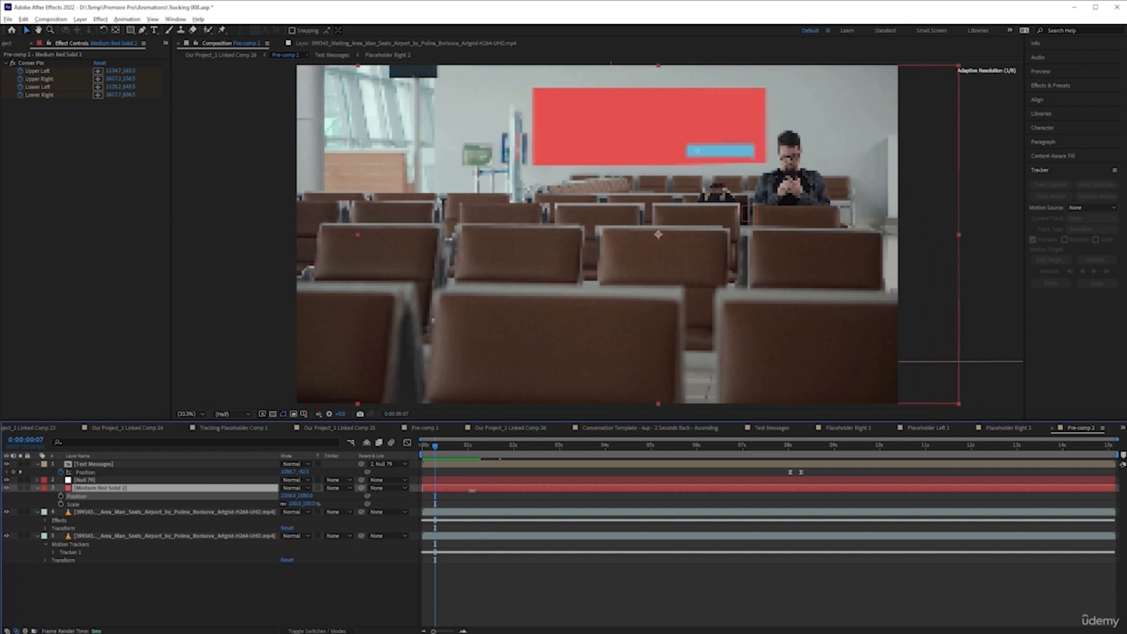
pyautogui.press('space')
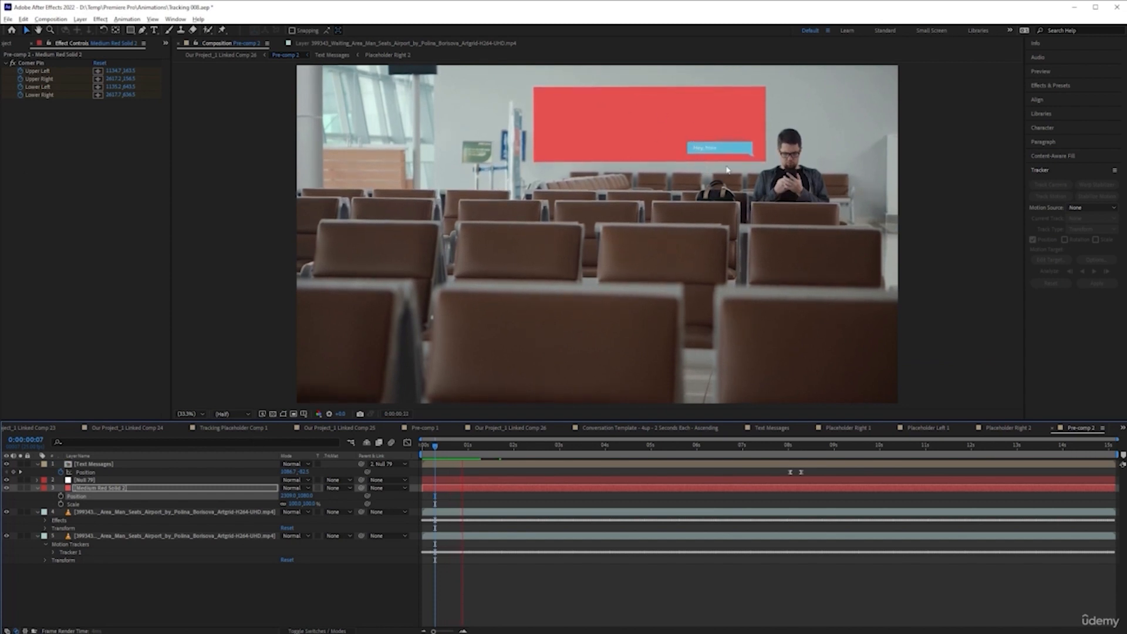
pyautogui.press('space')
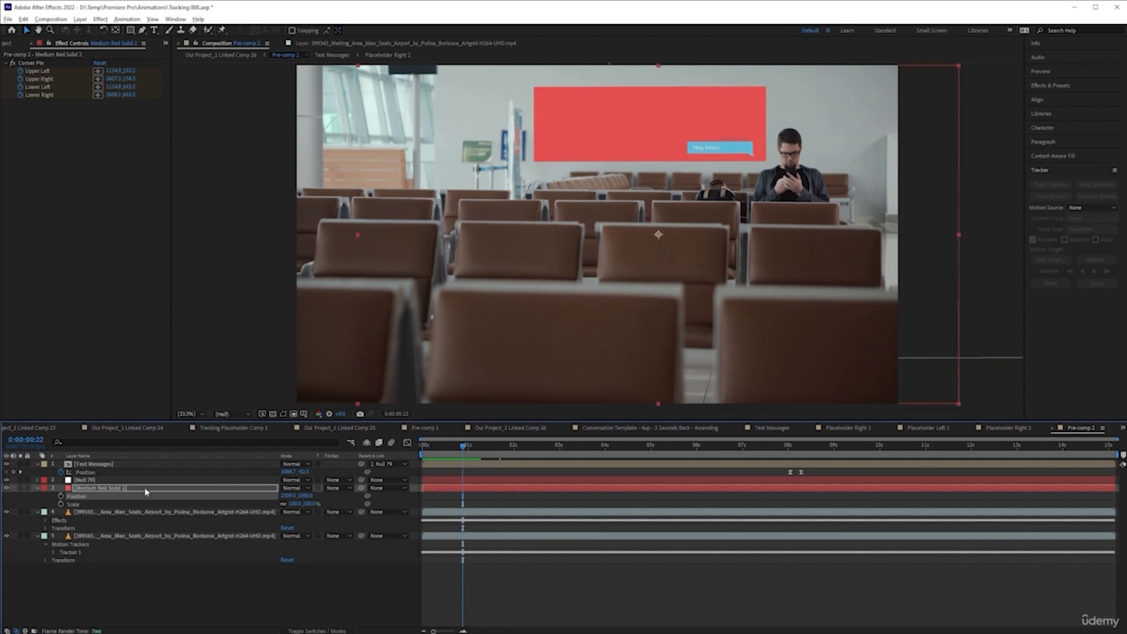
# Step: Pre-compose the red solid as Wall Art, leaving all attributes in Pre-comp 2, and open the new composition
pyautogui.moveTo(130, 490)
pyautogui.mouseDown()
pyautogui.moveTo(138, 460)
pyautogui.moveTo(171, 498)
pyautogui.moveTo(121, 507)
pyautogui.mouseUp()
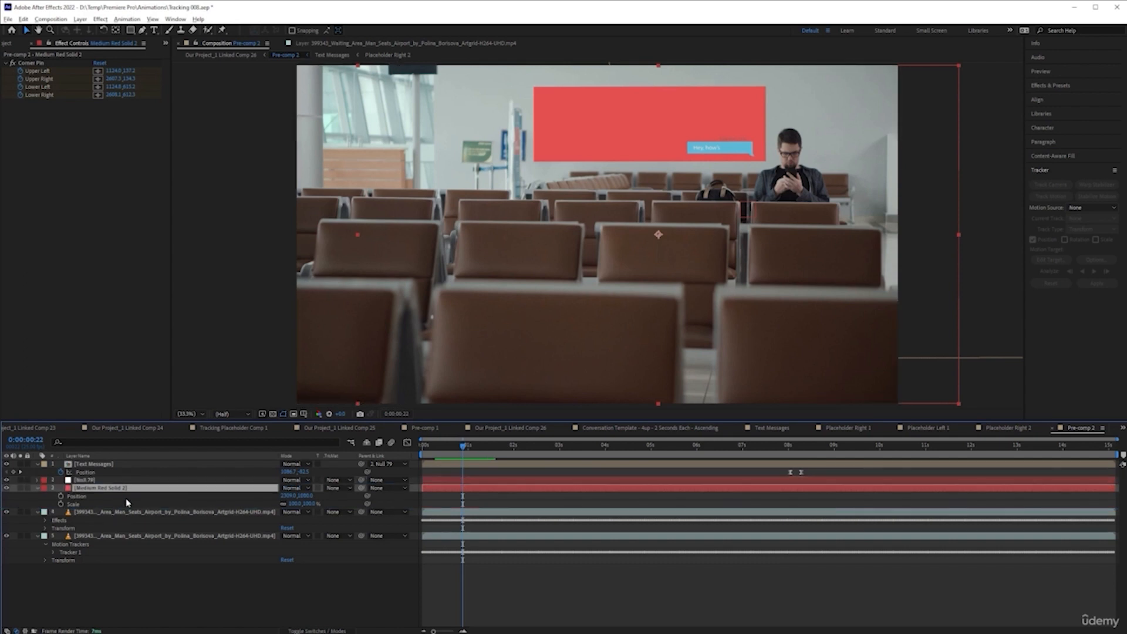
pyautogui.rightClick(132, 488)
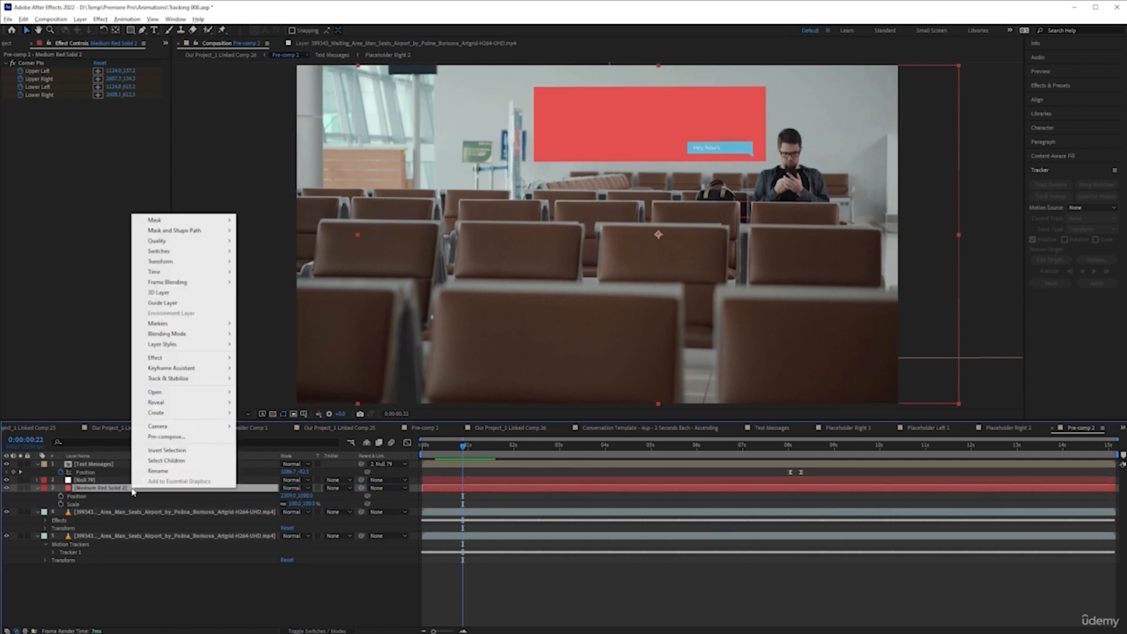
pyautogui.click(179, 441)
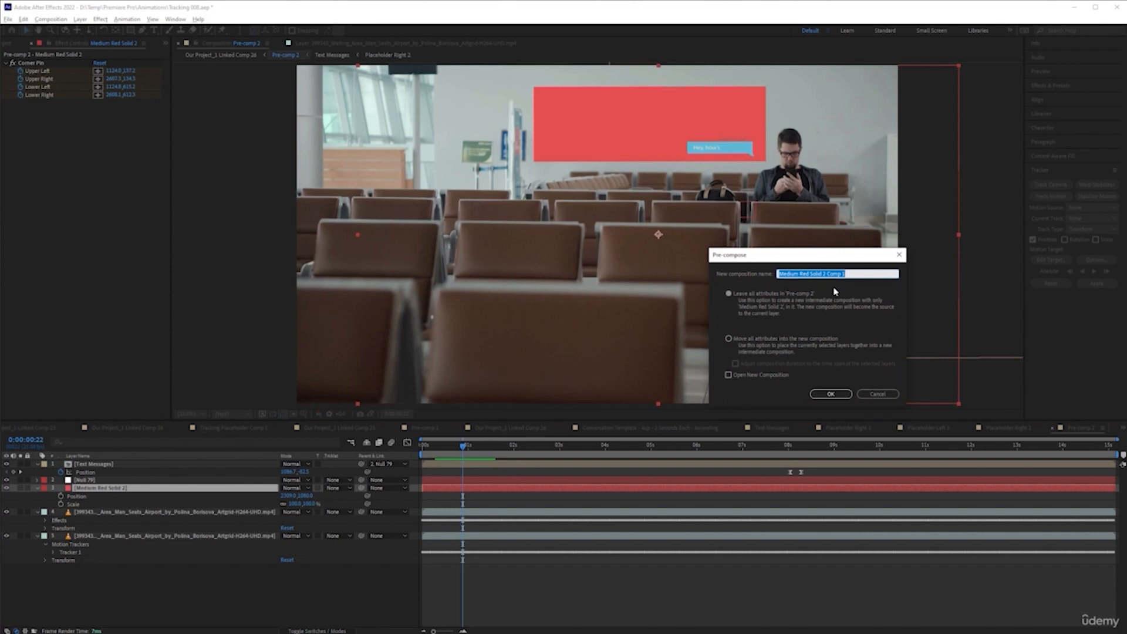
pyautogui.write('Wall Art')
pyautogui.press('Return')
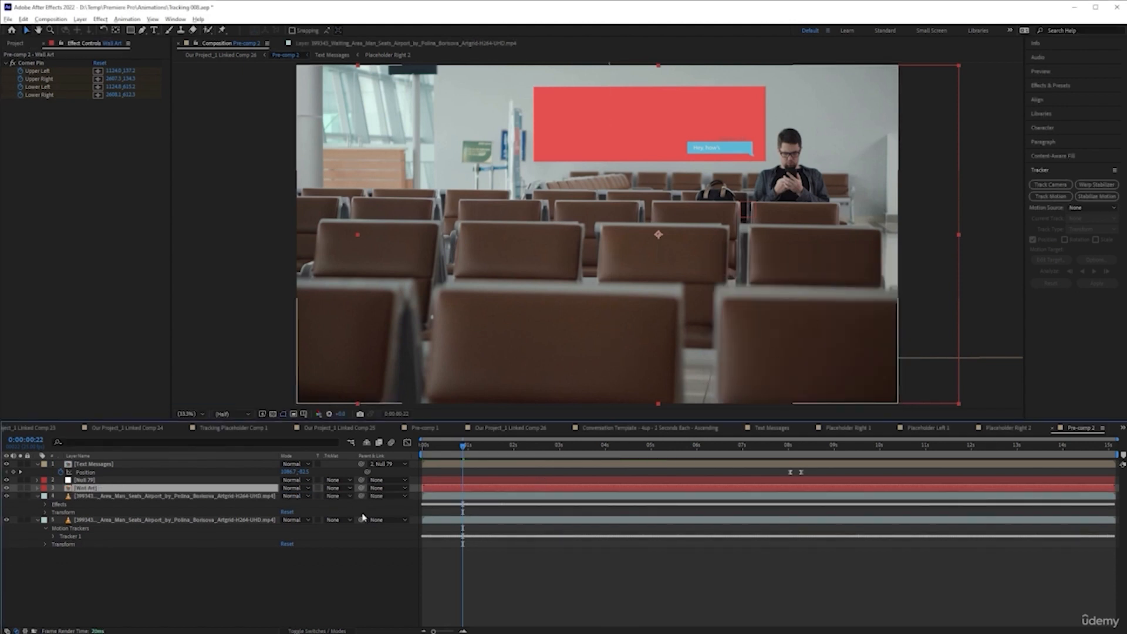
pyautogui.click(198, 481)
pyautogui.click(195, 490)
pyautogui.doubleClick(195, 489)
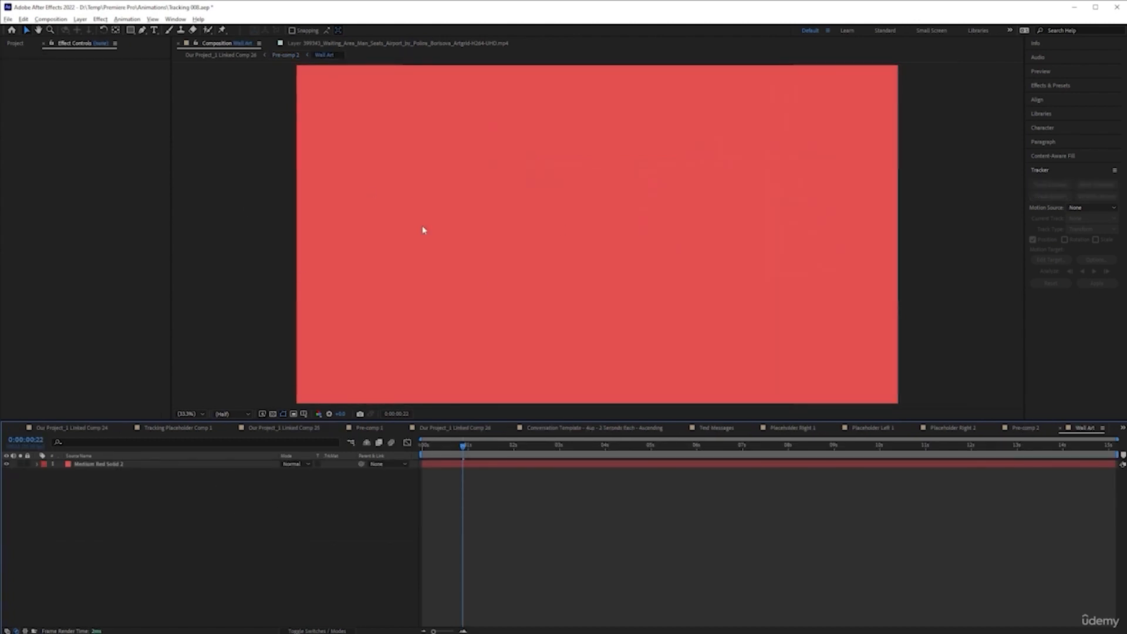
# Step: Add a text layer over the red solid reading "WORST AIRLINE" on the first line and "EVER!" on the second
pyautogui.click(153, 30)
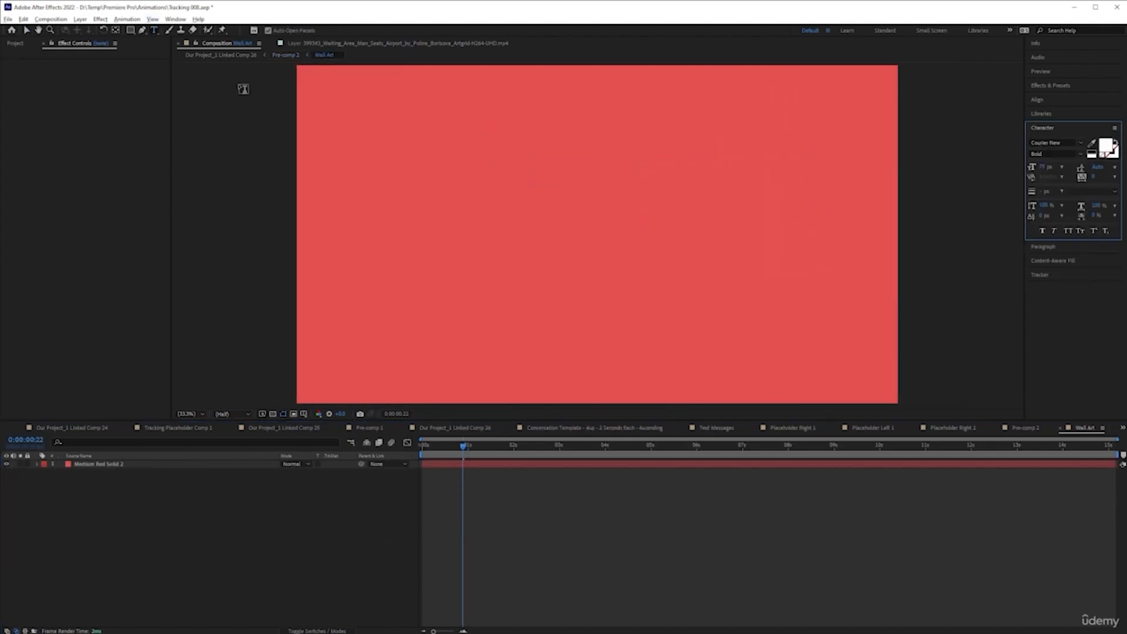
pyautogui.click(449, 177)
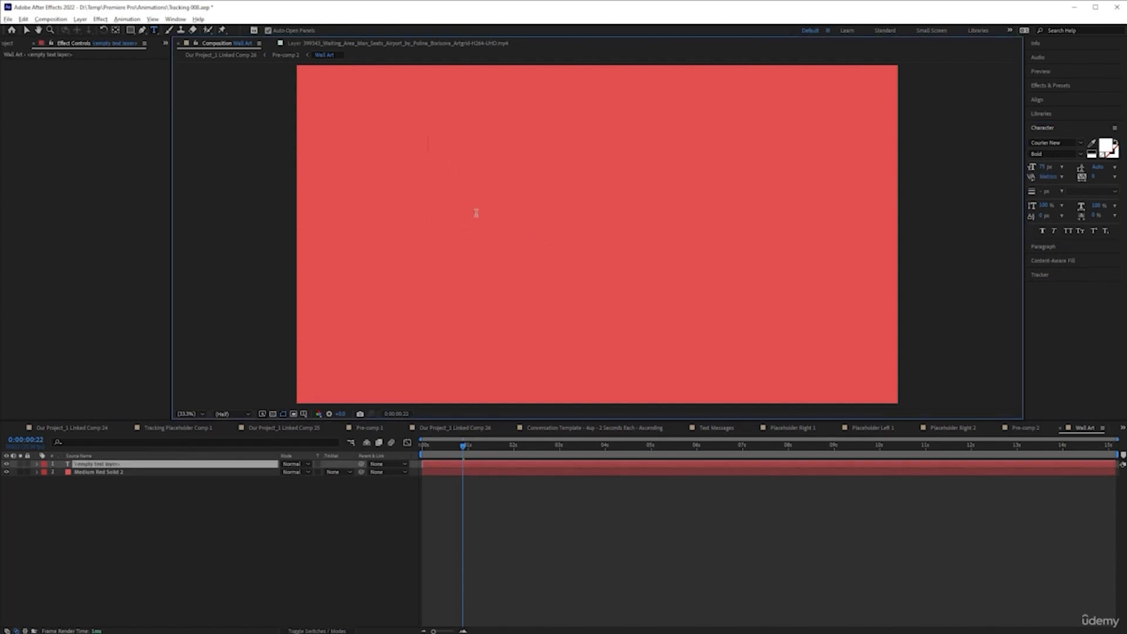
pyautogui.write('Words')
pyautogui.hotkey('ctrl', 'a')
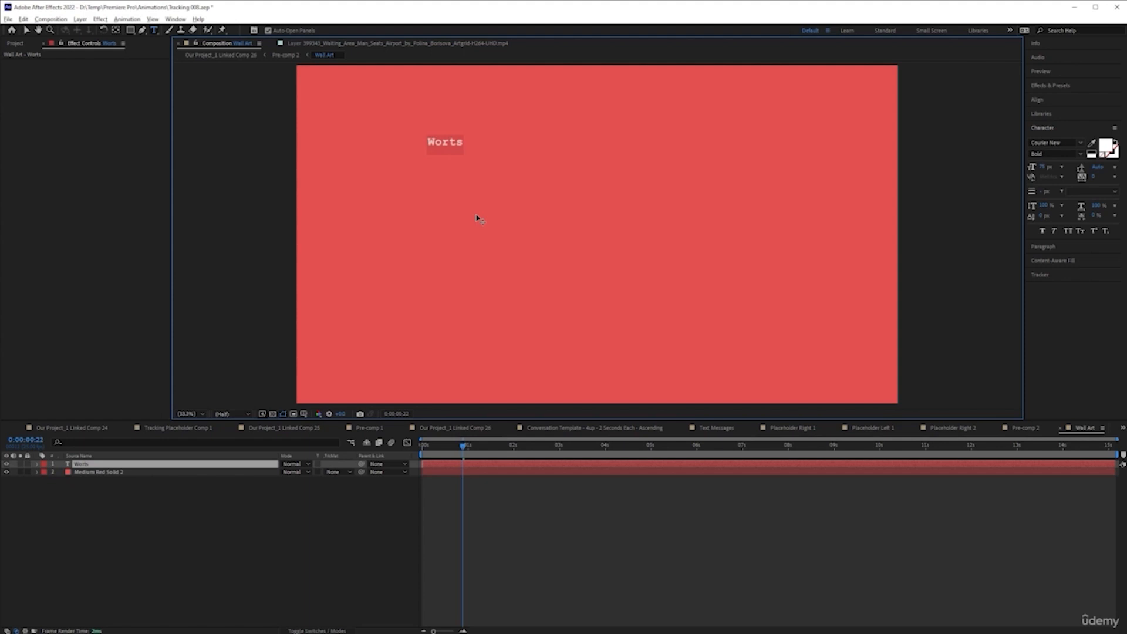
pyautogui.write('WORST')
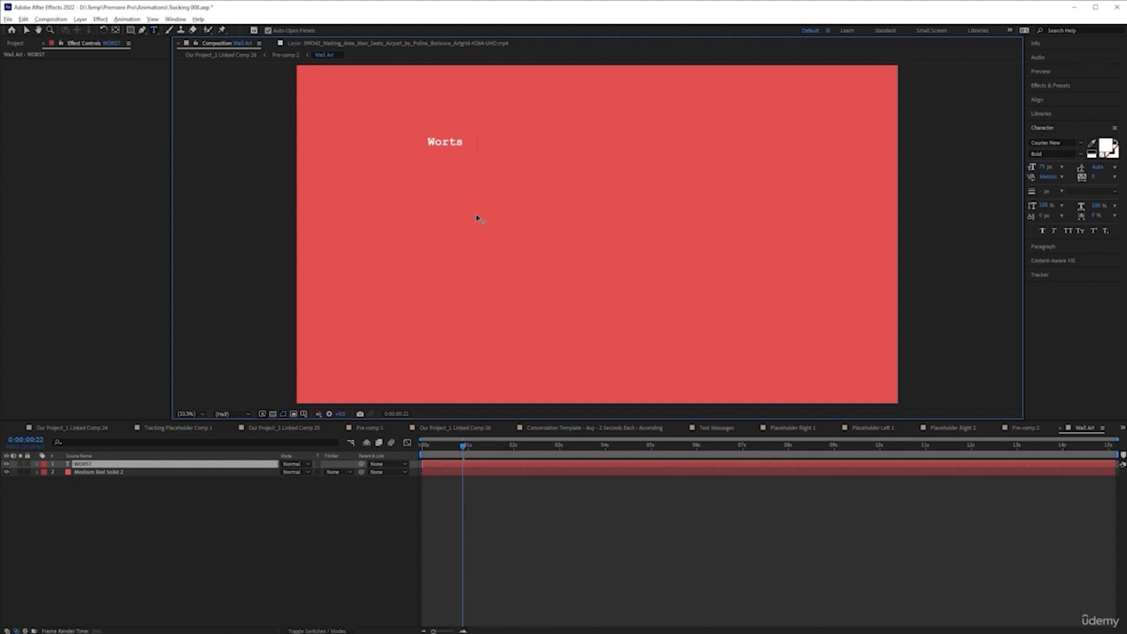
pyautogui.write(' AIRLINE')
pyautogui.press('Return')
pyautogui.write('EVER!')
pyautogui.click(247, 525)
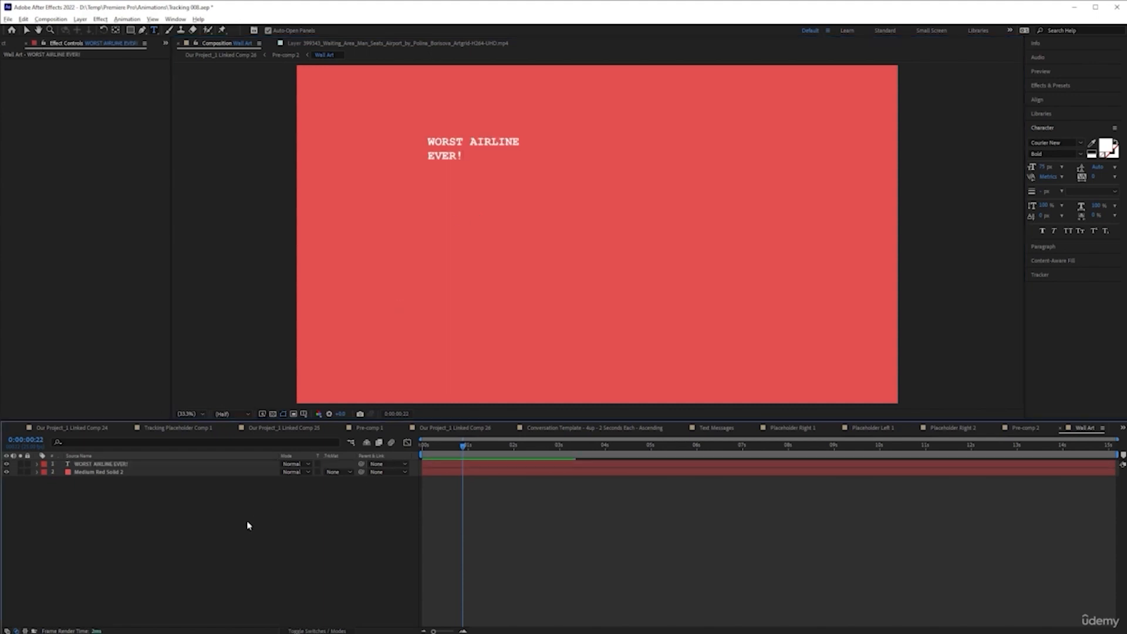
# Step: Change the font of the WORST AIRLINE EVER! text layer to Norwester and turn off Caps Lock
pyautogui.click(197, 465)
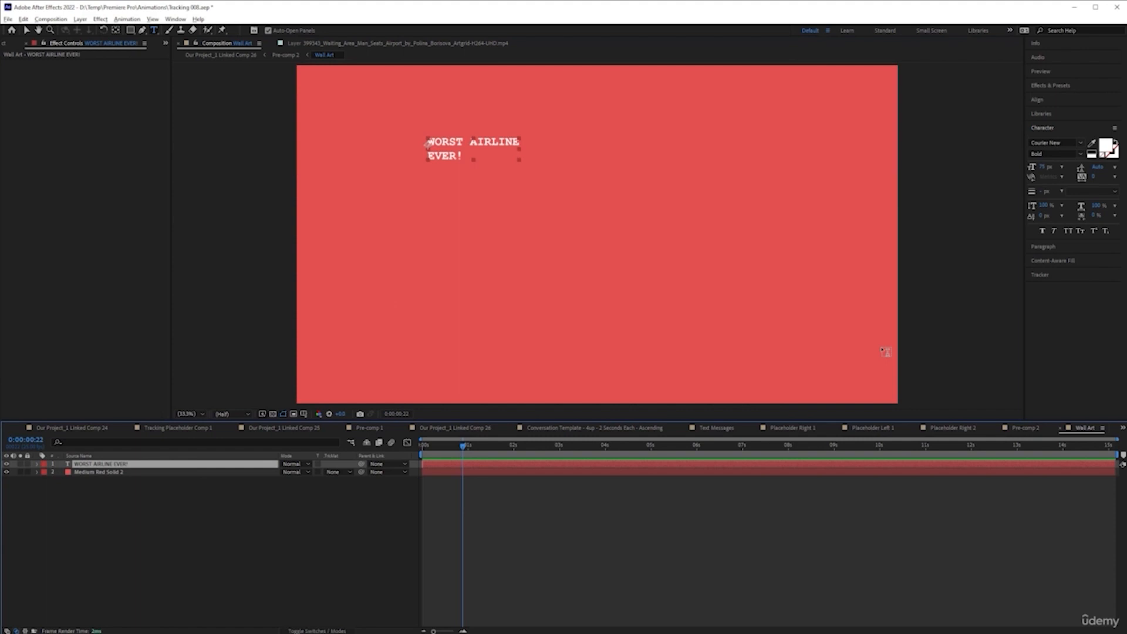
pyautogui.click(1080, 144)
pyautogui.write('NORW')
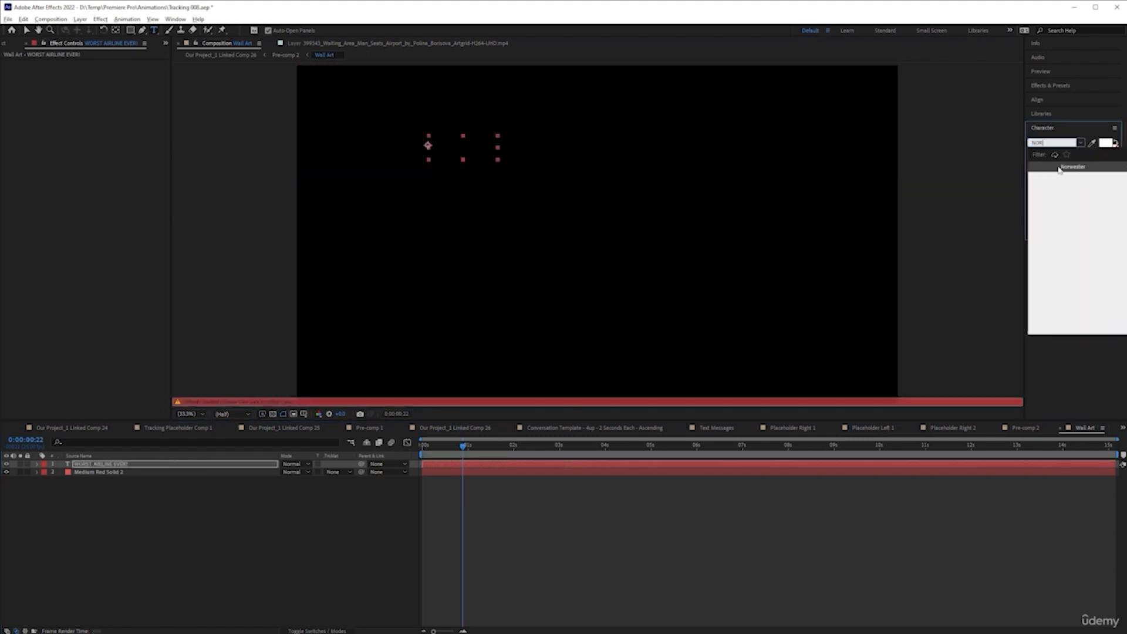
pyautogui.click(1069, 169)
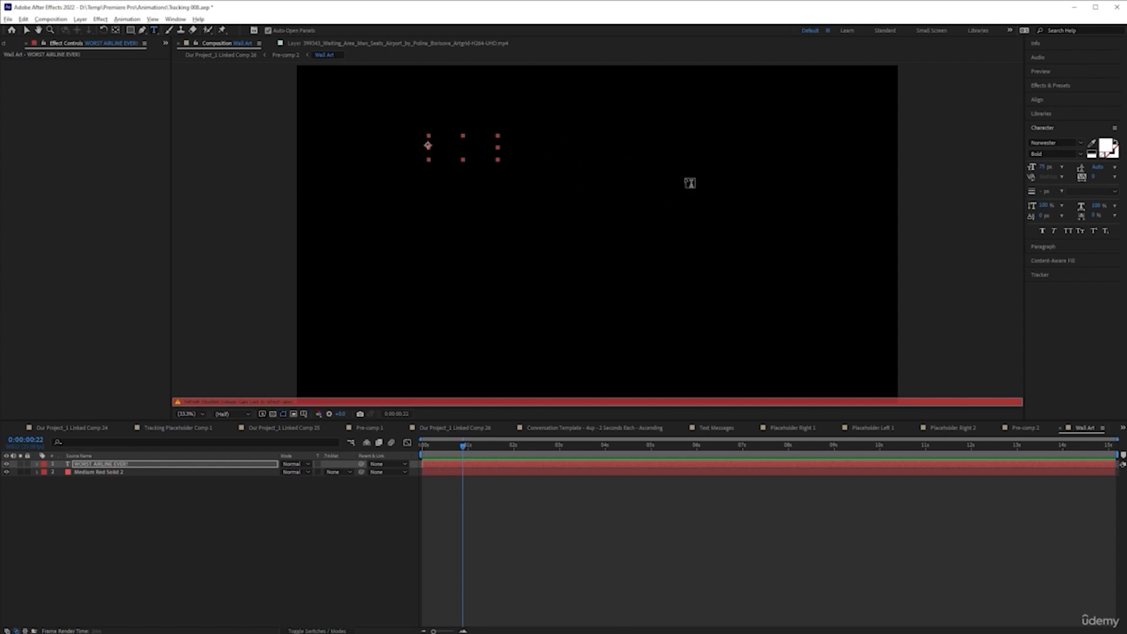
pyautogui.press('capslock')
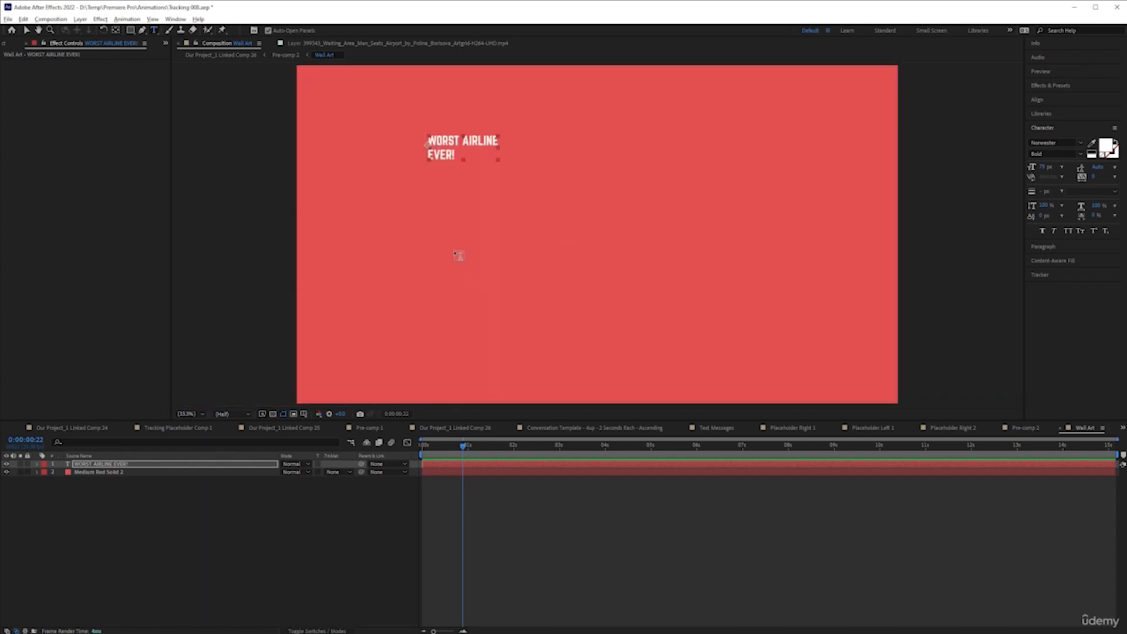
# Step: Center the text's paragraph alignment and its position in the composition, and enlarge the font size to about 476 px
pyautogui.click(26, 30)
pyautogui.click(1045, 247)
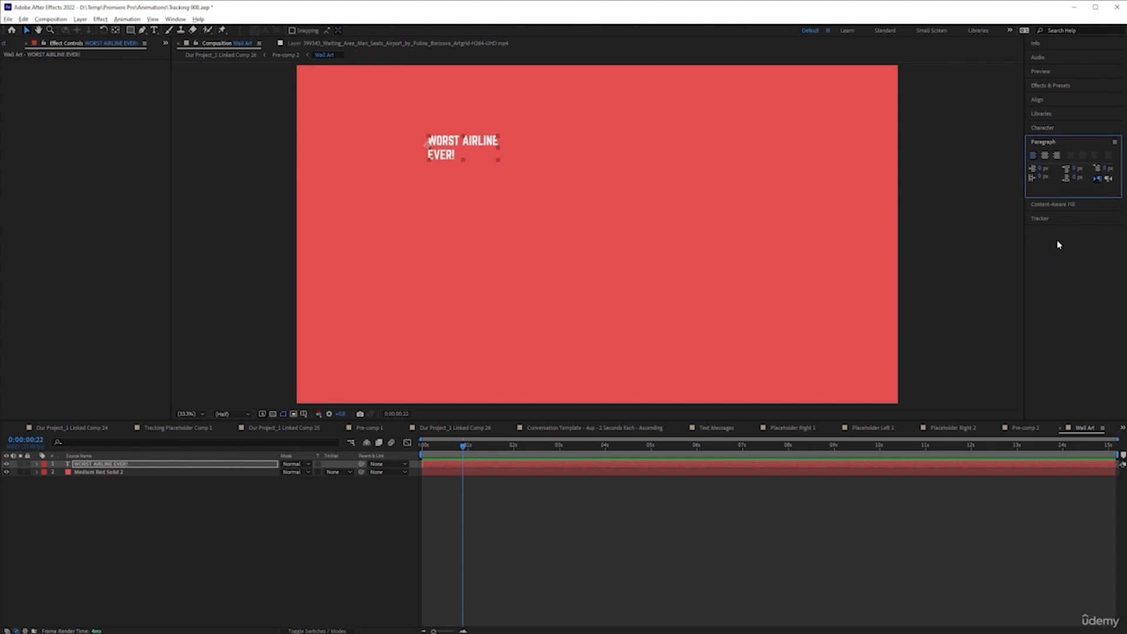
pyautogui.click(1044, 156)
pyautogui.click(1053, 101)
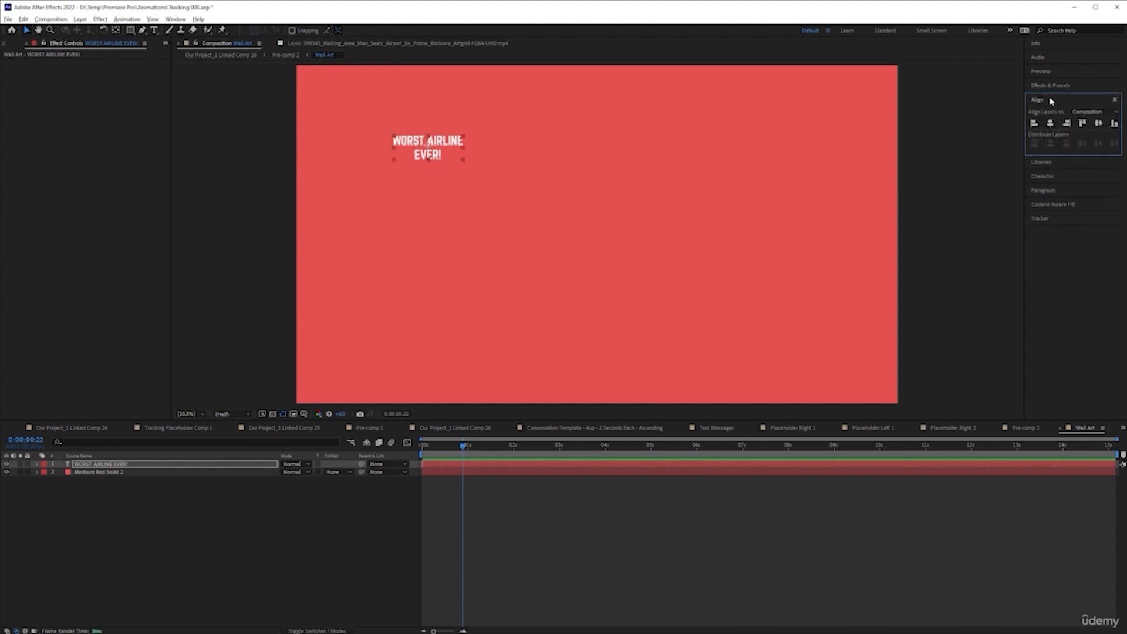
pyautogui.click(1051, 123)
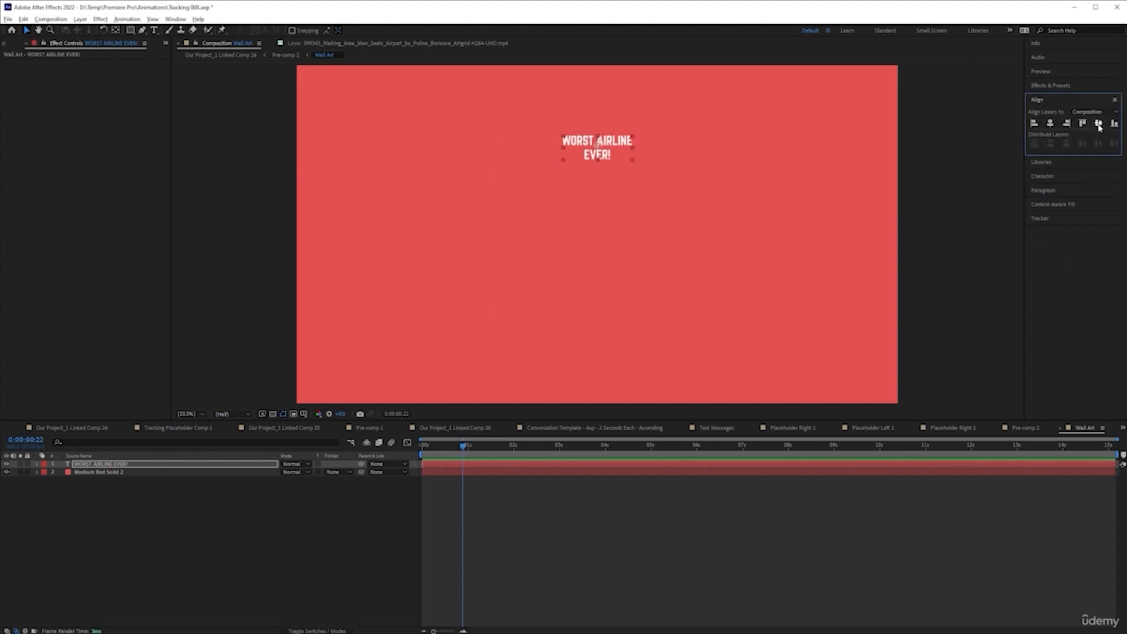
pyautogui.click(1098, 123)
pyautogui.click(1051, 176)
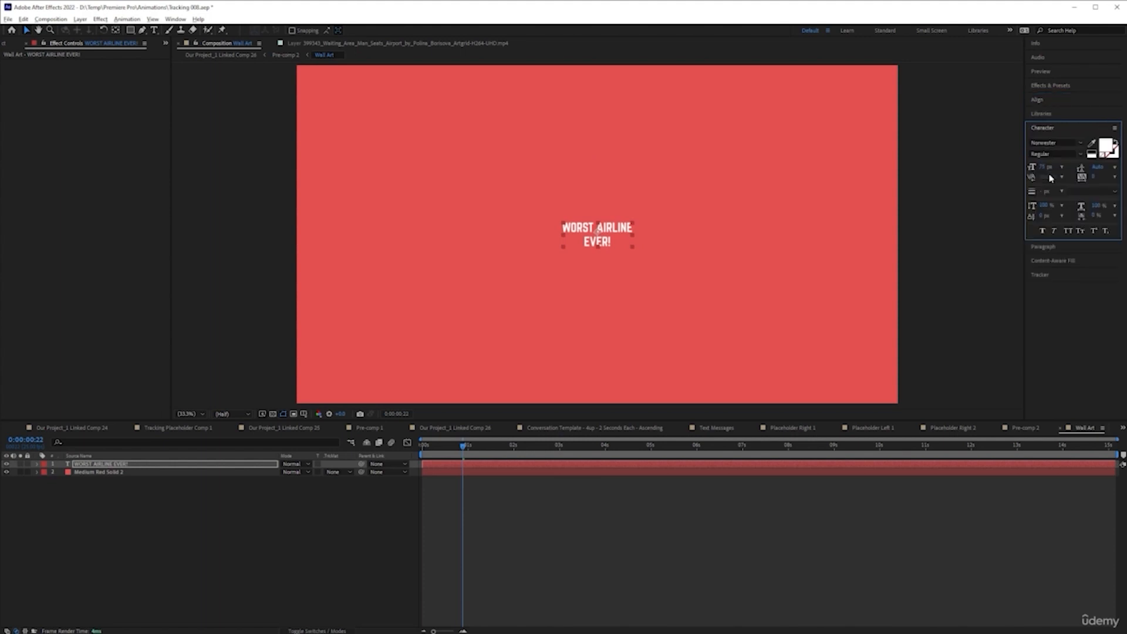
pyautogui.moveTo(1043, 169); pyautogui.dragTo(1098, 169)
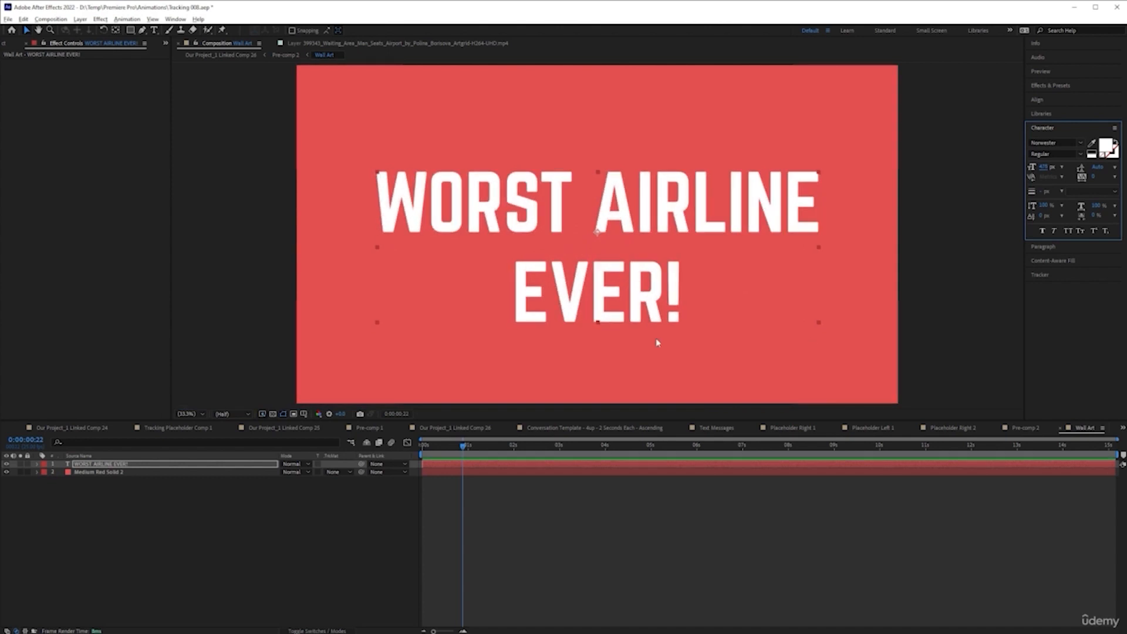
# Step: Hide the red solid layer in Wall Art and check the lettering on the wall in Our Project_1 Linked Comp 26
pyautogui.click(6, 473)
pyautogui.click(254, 526)
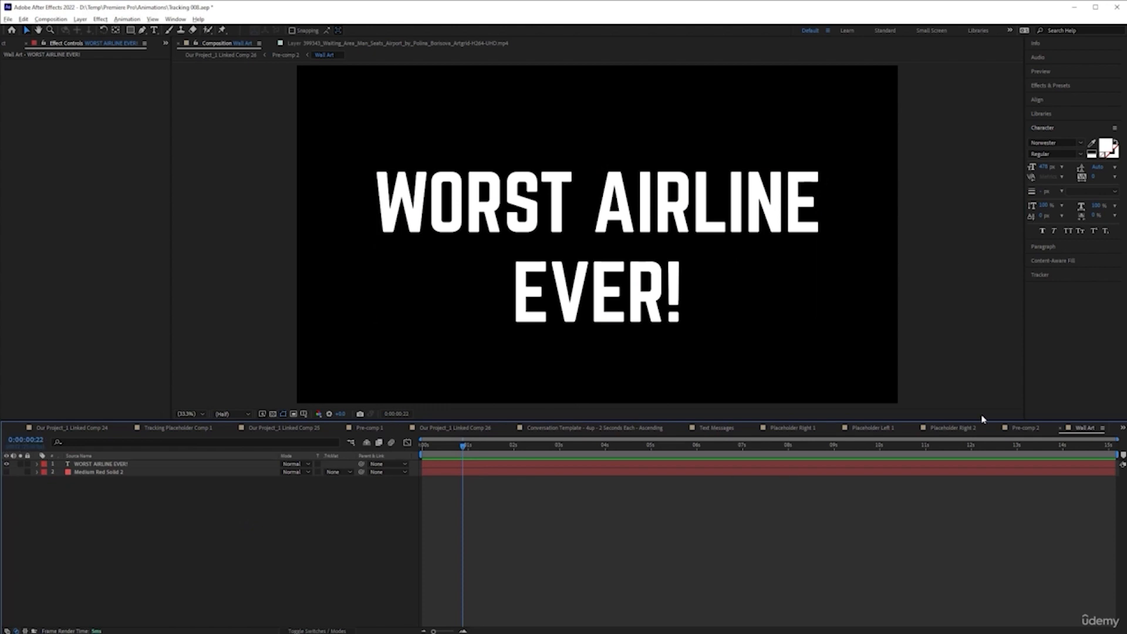
pyautogui.click(470, 428)
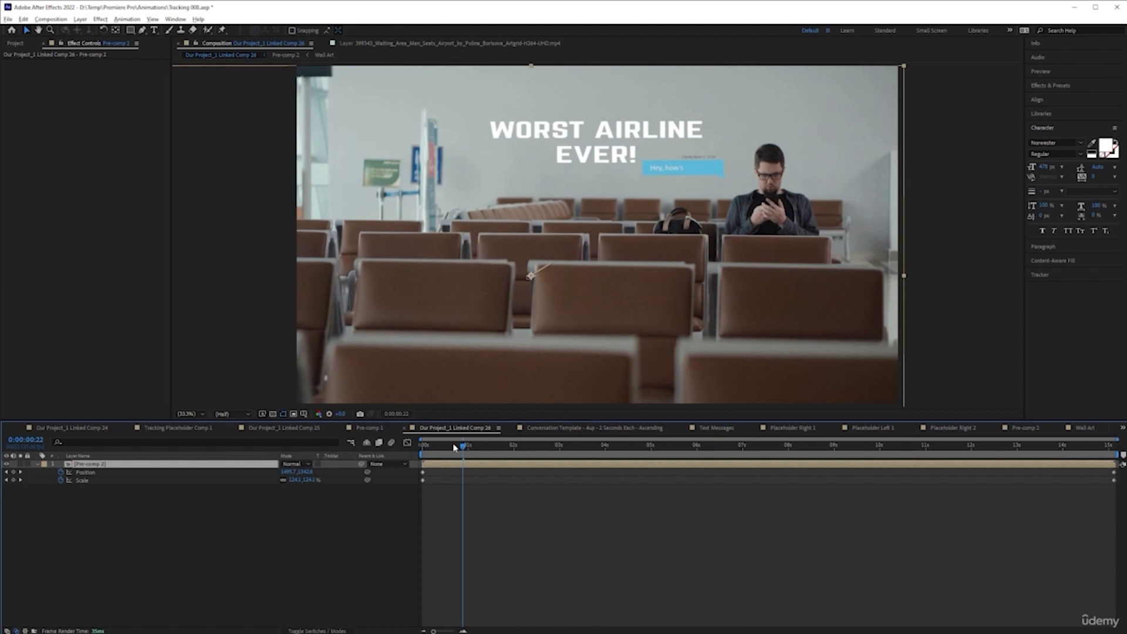
pyautogui.click(1075, 431)
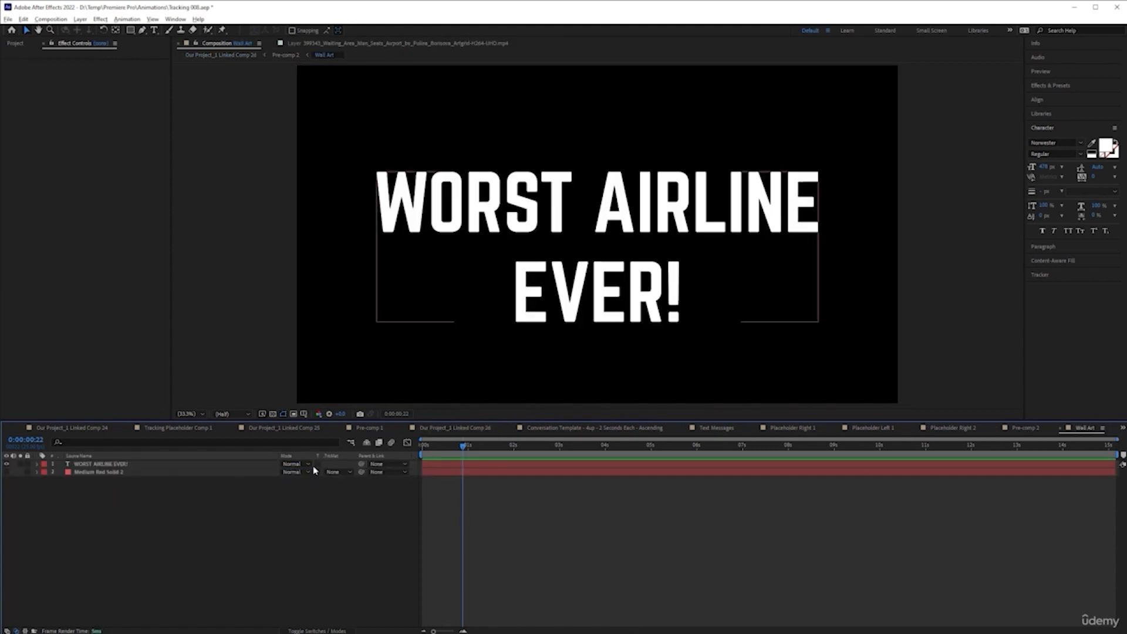
# Step: Find the missing grungy concrete background texture in the project and replace its footage with the file Grungy-concrete-background-texture-1073499 (1) from the Images folder
pyautogui.click(305, 630)
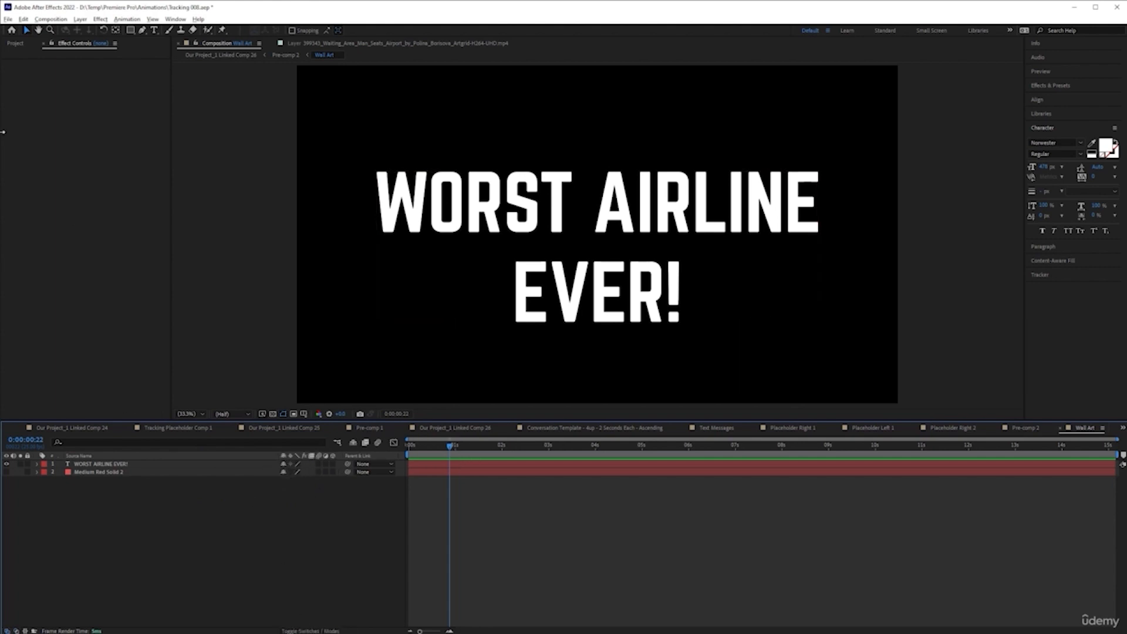
pyautogui.click(12, 44)
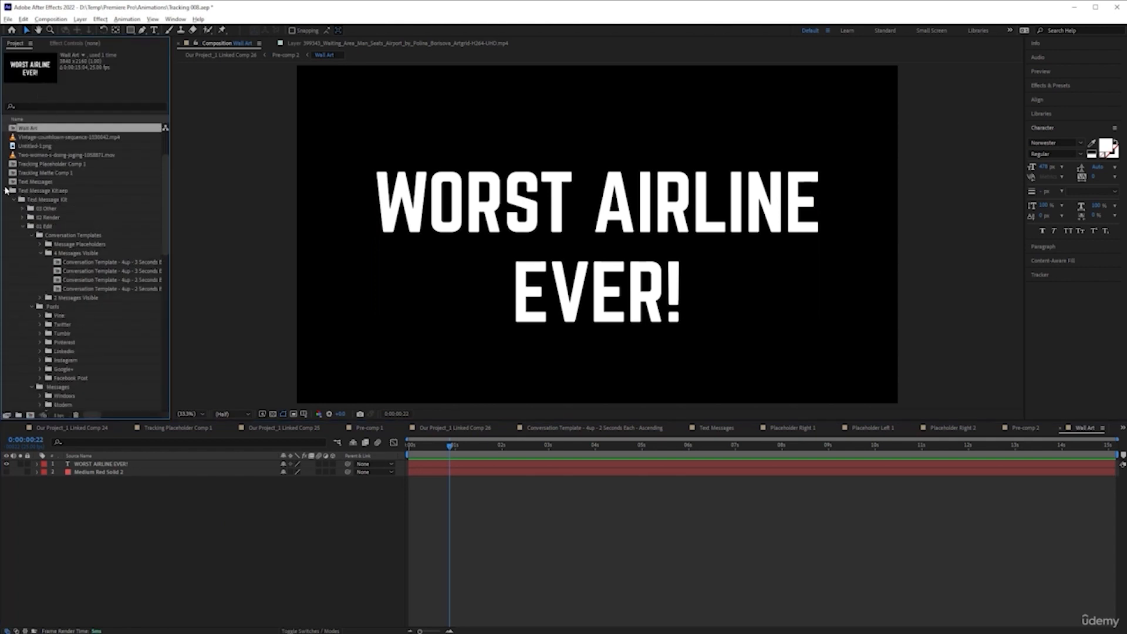
pyautogui.click(5, 192)
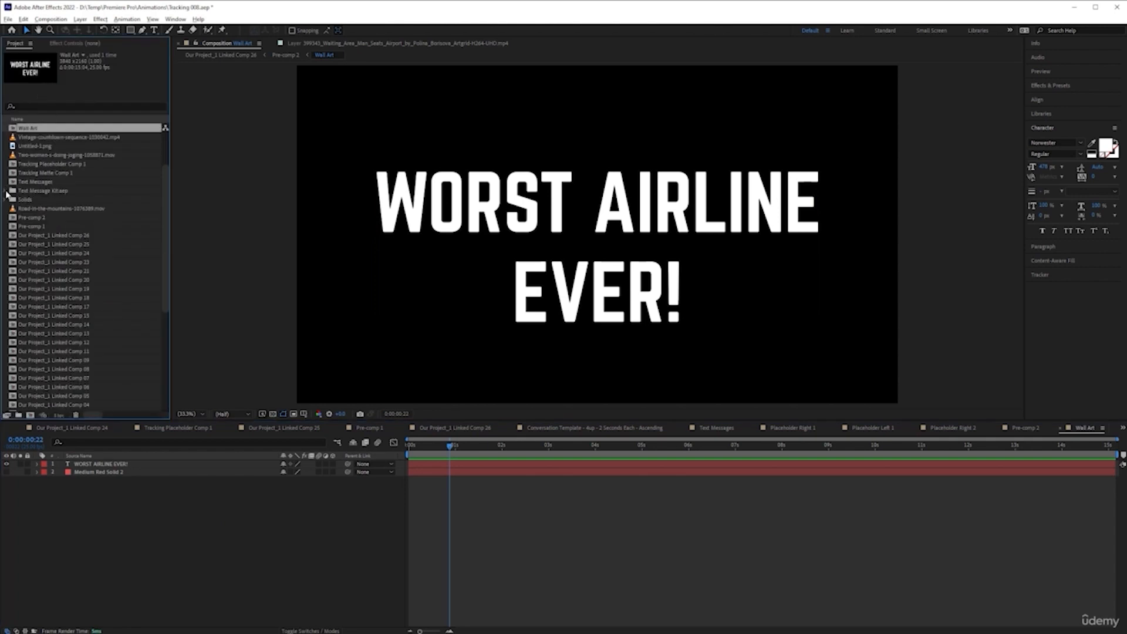
pyautogui.click(45, 147)
pyautogui.scroll(-6, 51, 210)
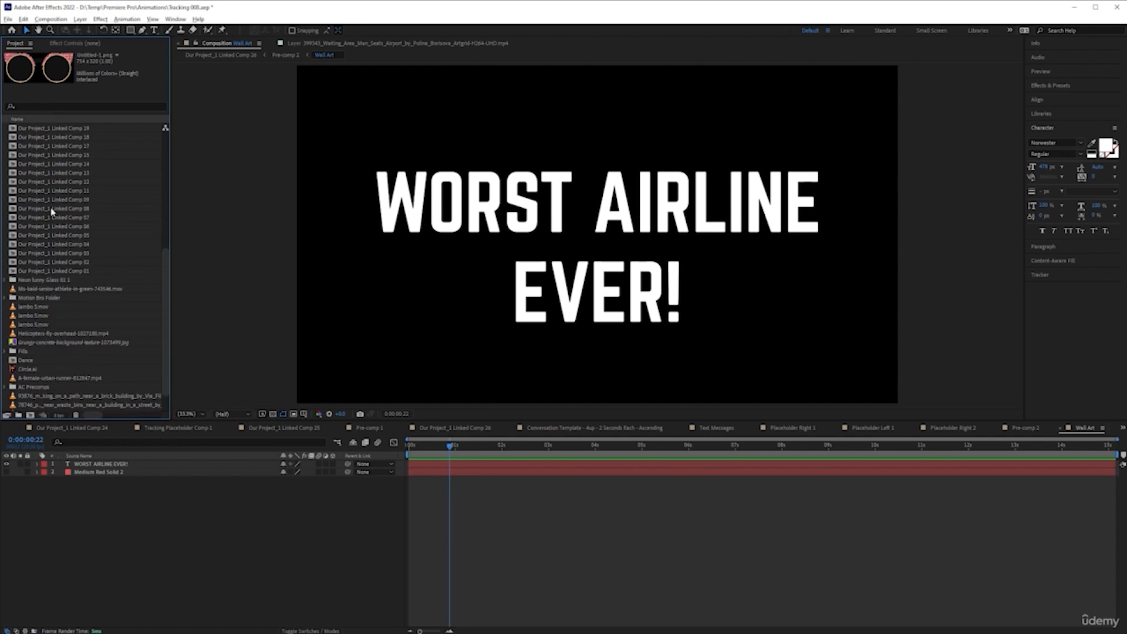
pyautogui.click(49, 288)
pyautogui.scroll(-1, 49, 300)
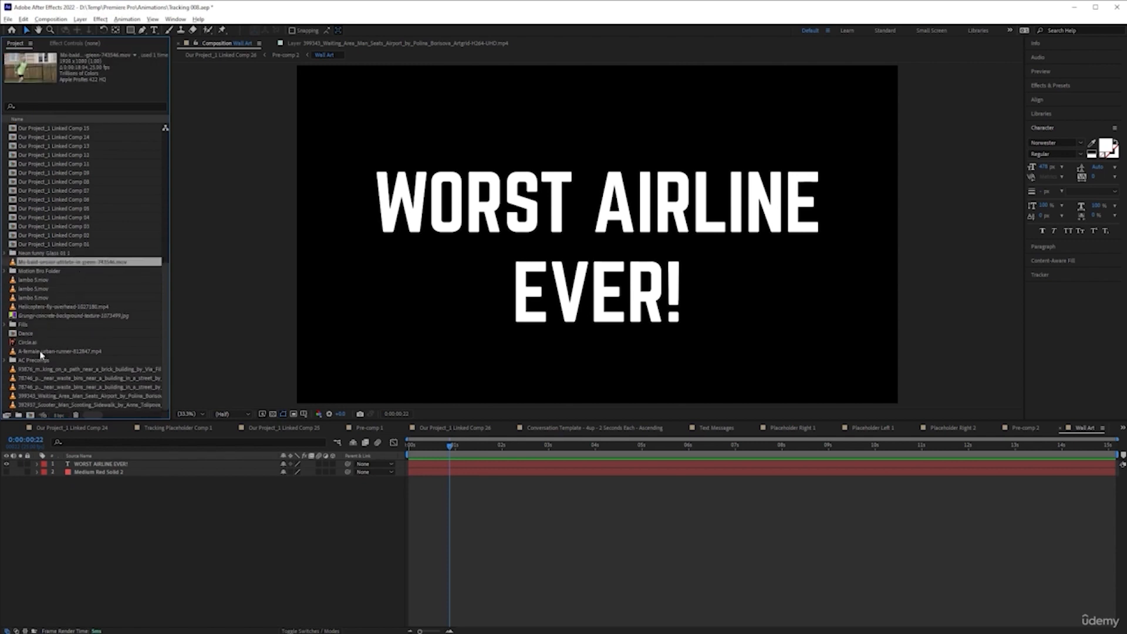
pyautogui.click(45, 318)
pyautogui.rightClick(45, 318)
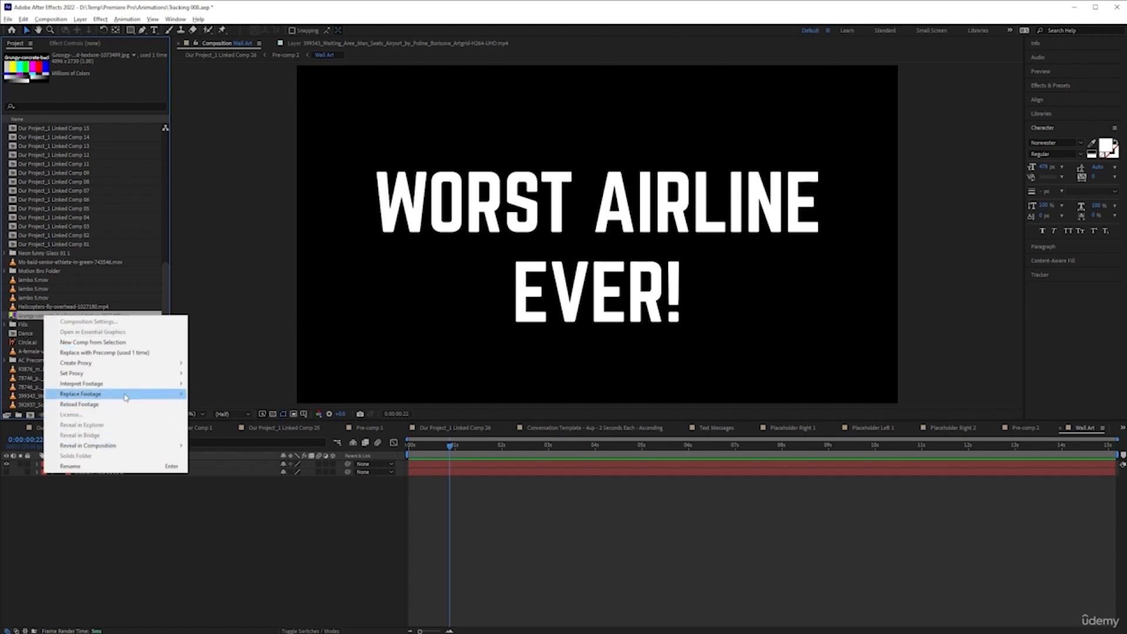
pyautogui.moveTo(134, 394)
pyautogui.click(207, 394)
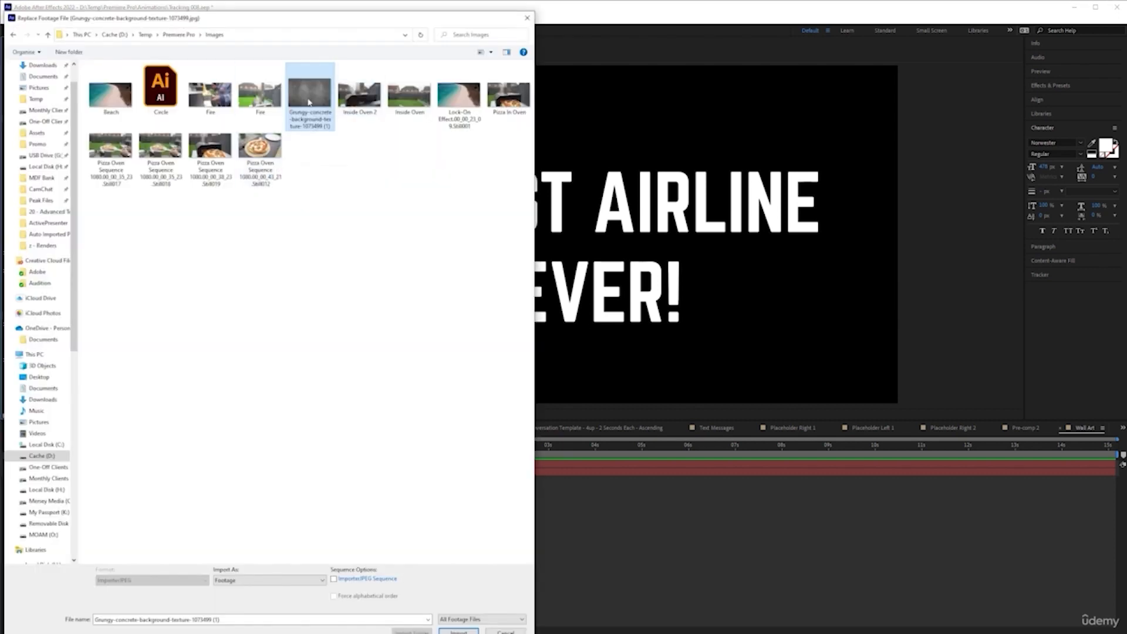
pyautogui.click(459, 631)
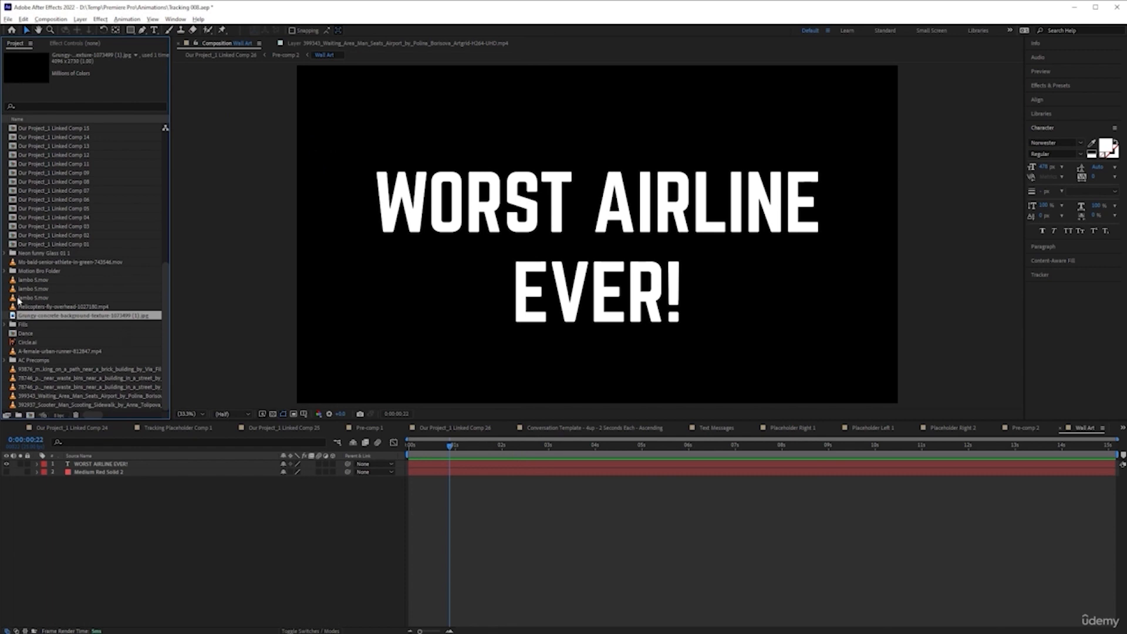
# Step: Place the grungy concrete texture above the text layer in Wall Art and set it as the text's Luma Matte
pyautogui.moveTo(41, 319); pyautogui.dragTo(170, 463)
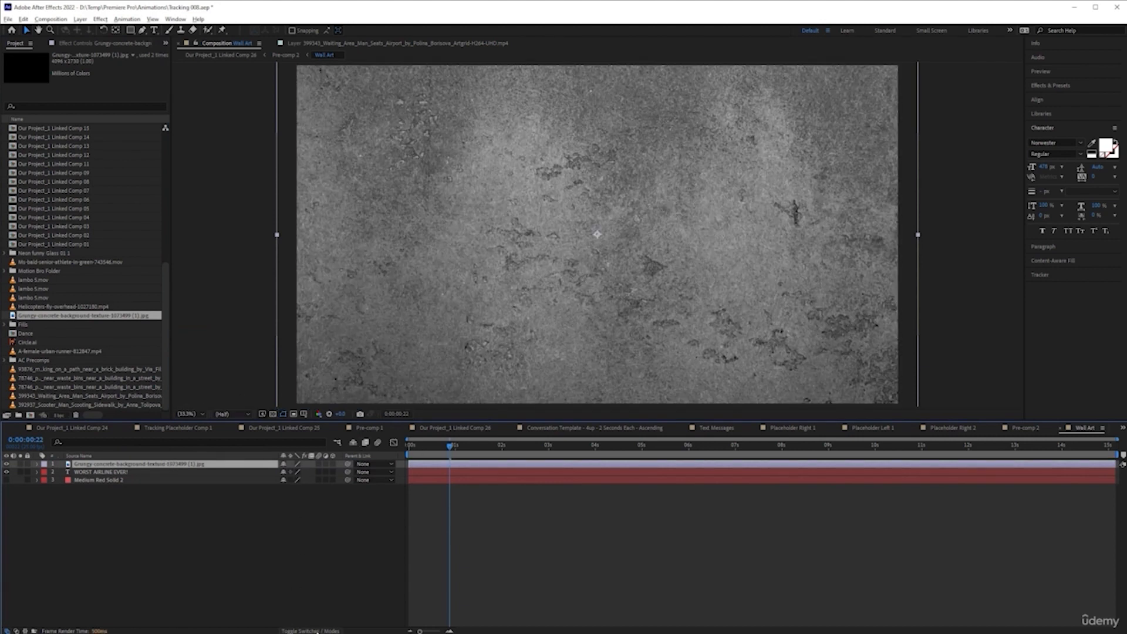
pyautogui.click(305, 630)
pyautogui.click(344, 472)
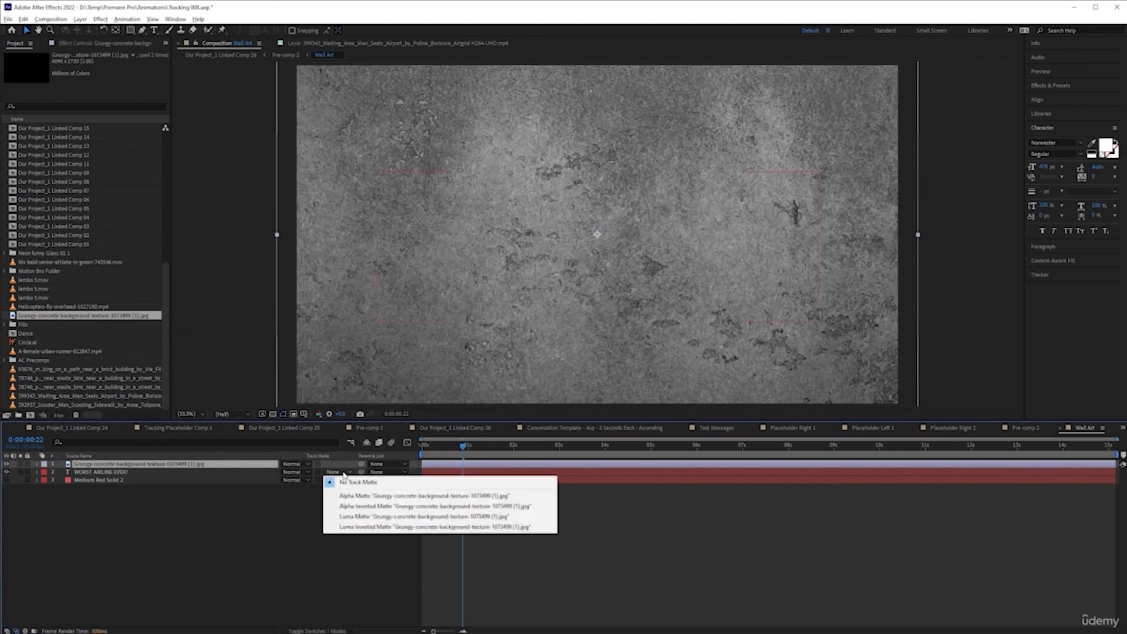
pyautogui.click(375, 517)
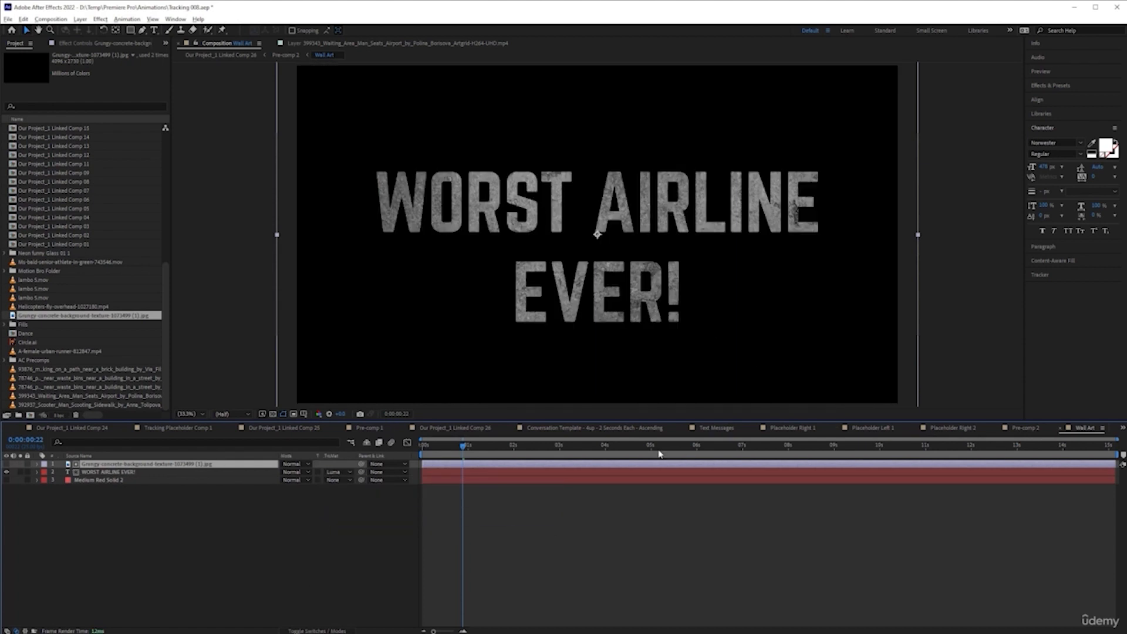
# Step: Compare the textured lettering in Wall Art with how it looks on the wall in Our Project_1 Linked Comp 26
pyautogui.click(477, 430)
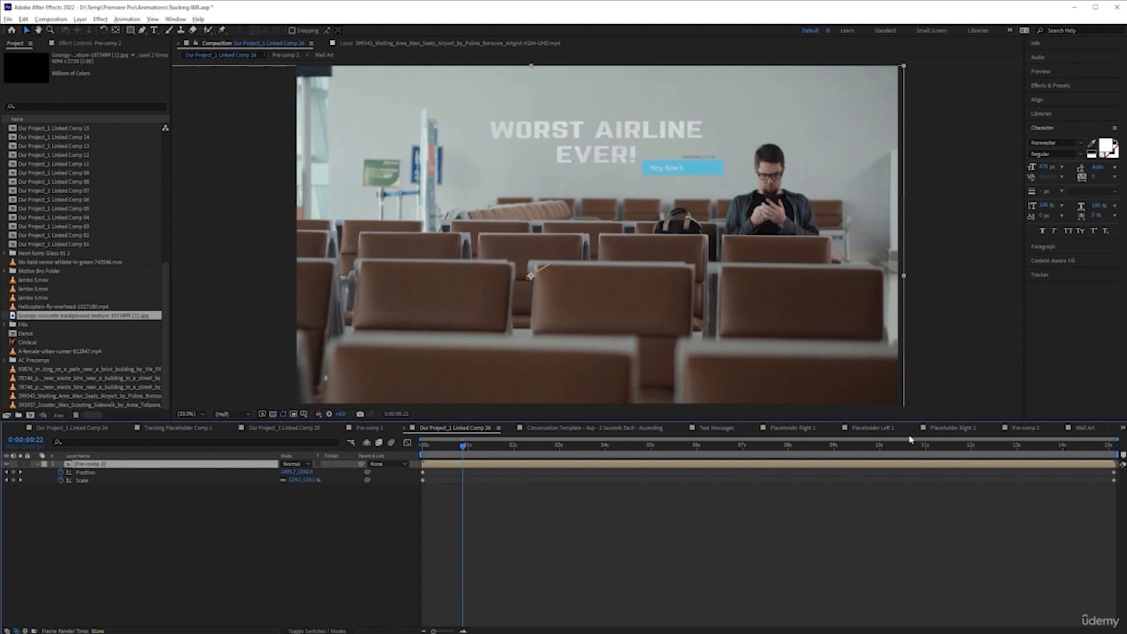
pyautogui.click(1086, 429)
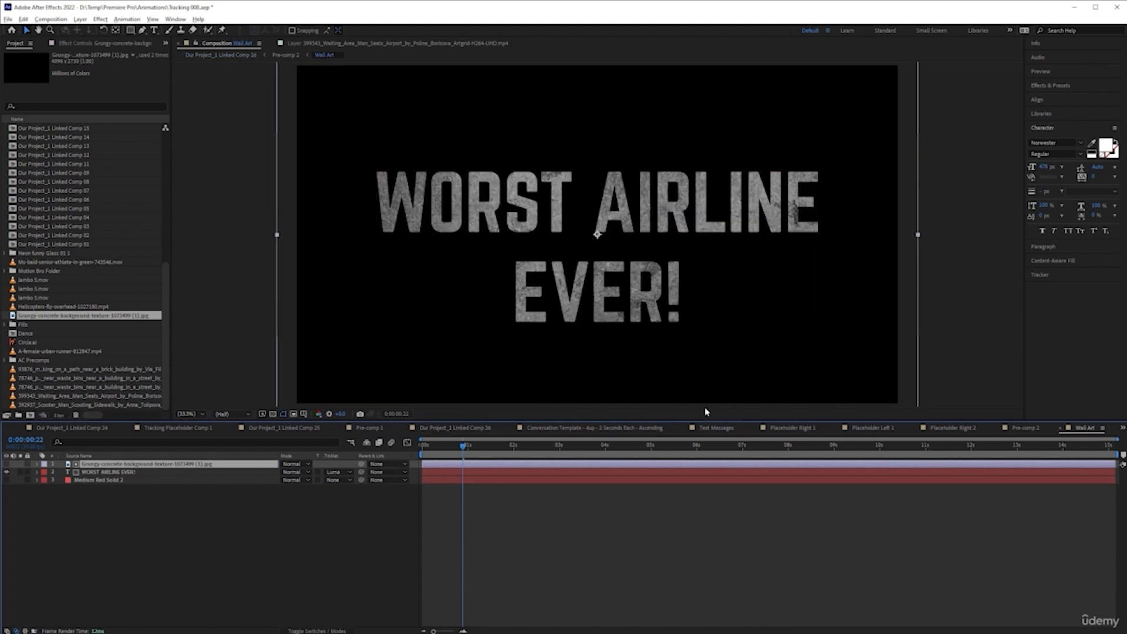
pyautogui.click(461, 429)
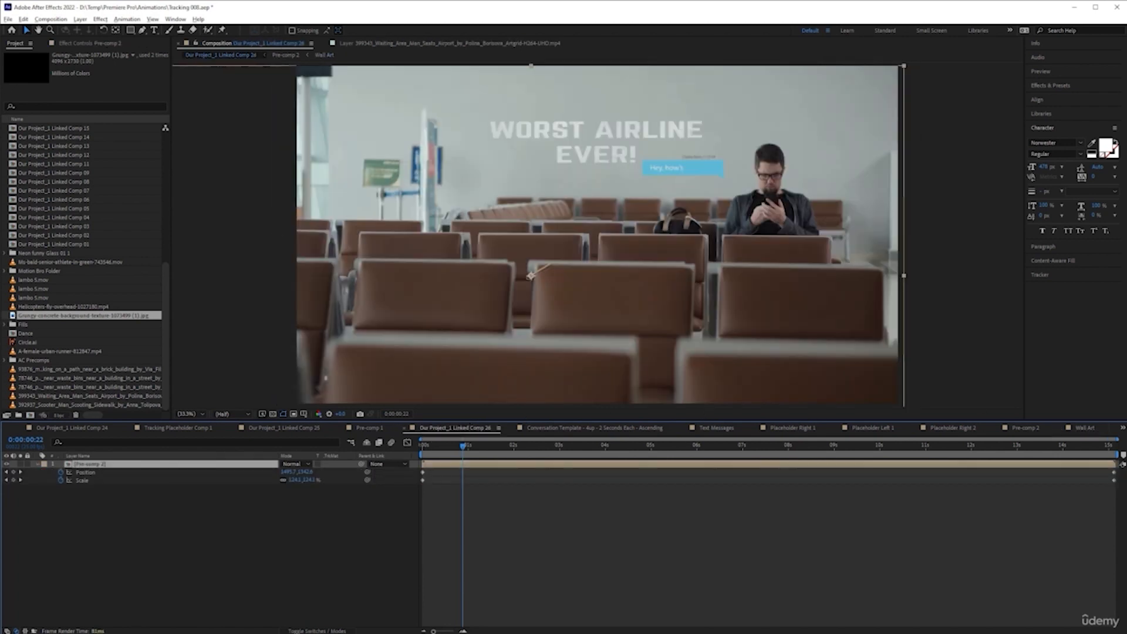
pyautogui.click(1091, 428)
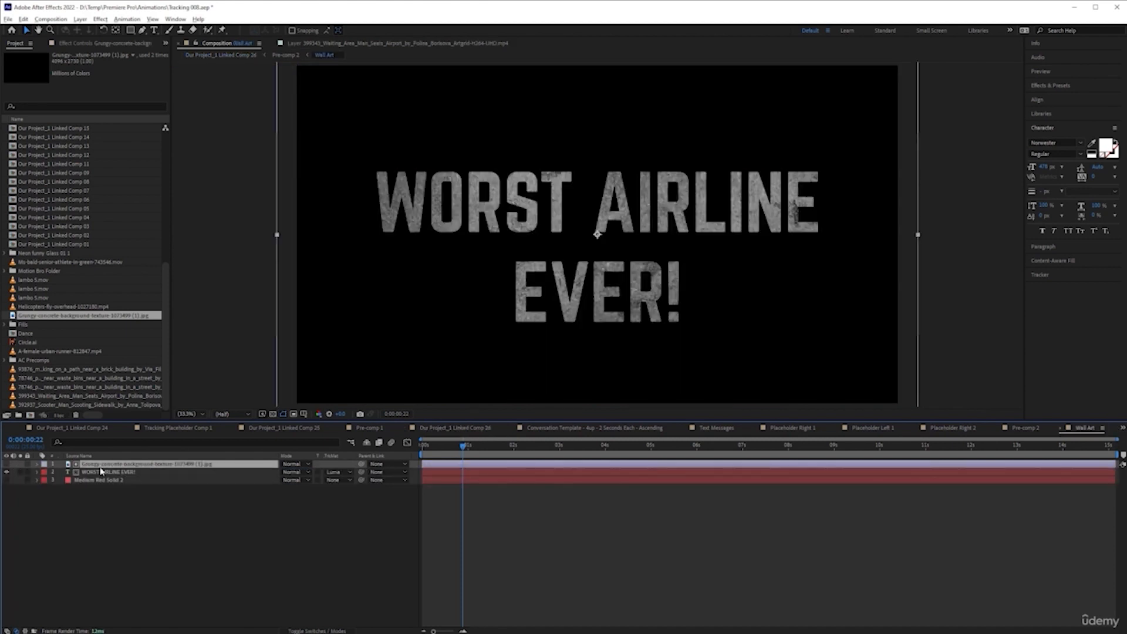
# Step: Unlink the scale of the WORST AIRLINE EVER! text layer and stretch it to about 132% wide and 175% high
pyautogui.click(120, 473)
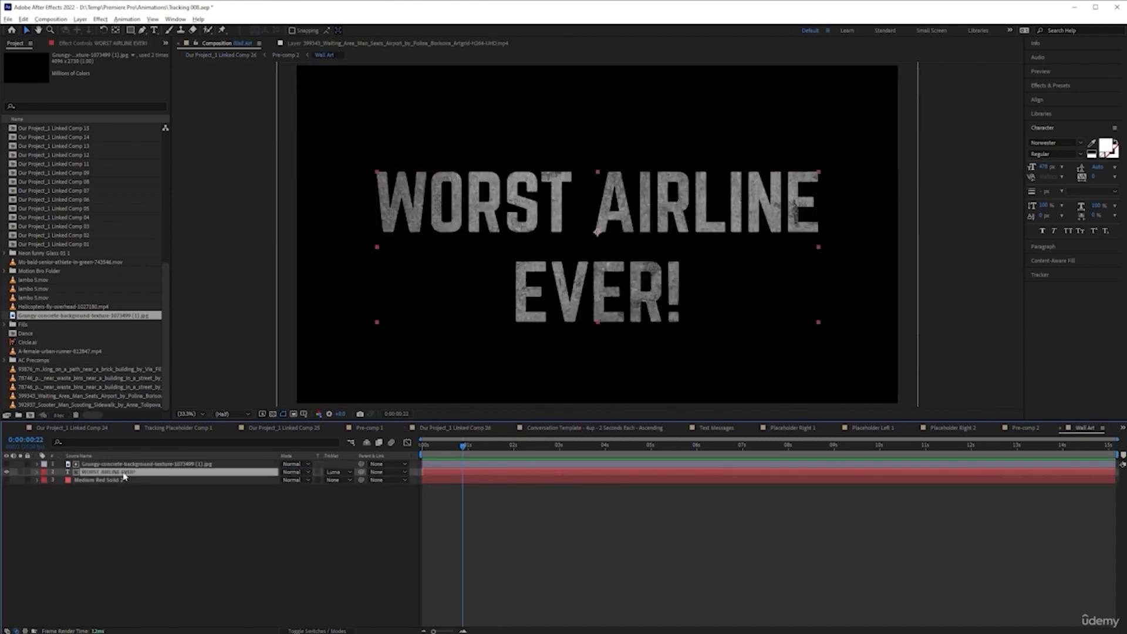
pyautogui.press('s')
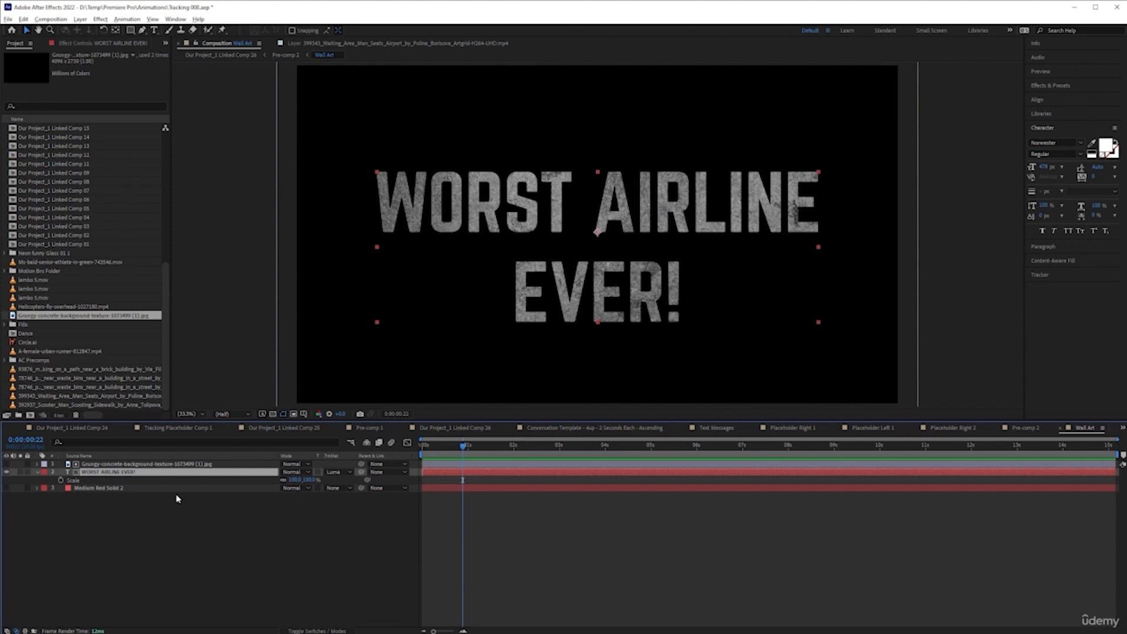
pyautogui.moveTo(295, 480); pyautogui.dragTo(317, 481)
pyautogui.click(282, 480)
pyautogui.moveTo(308, 481); pyautogui.dragTo(338, 480)
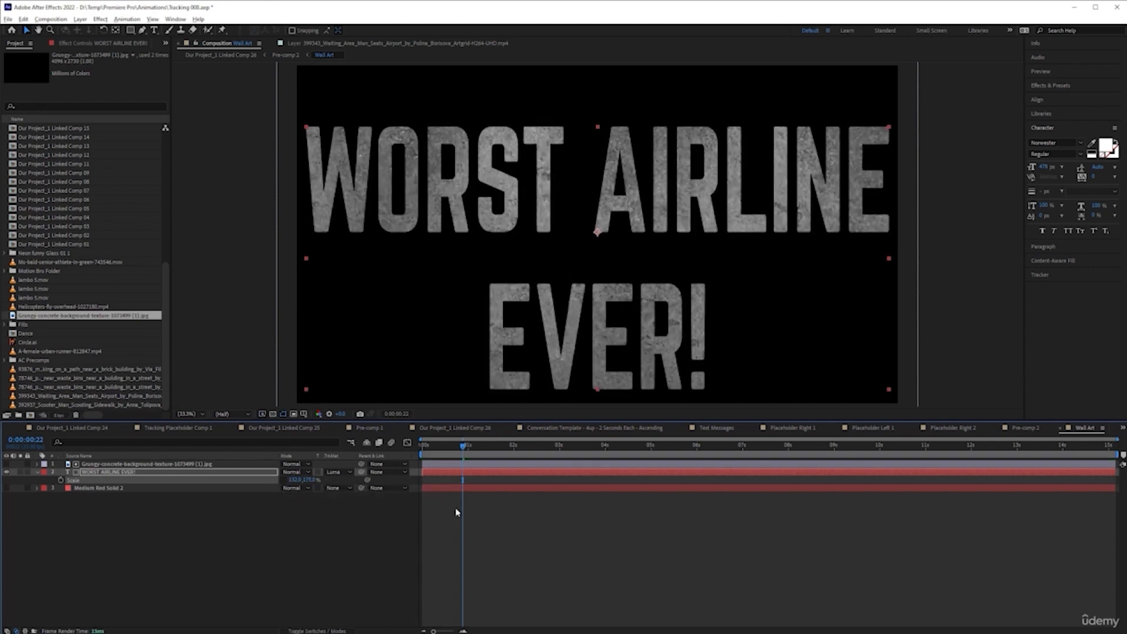
# Step: Play Our Project_1 Linked Comp 26 from the start to check the enlarged lettering on the airport wall
pyautogui.click(480, 429)
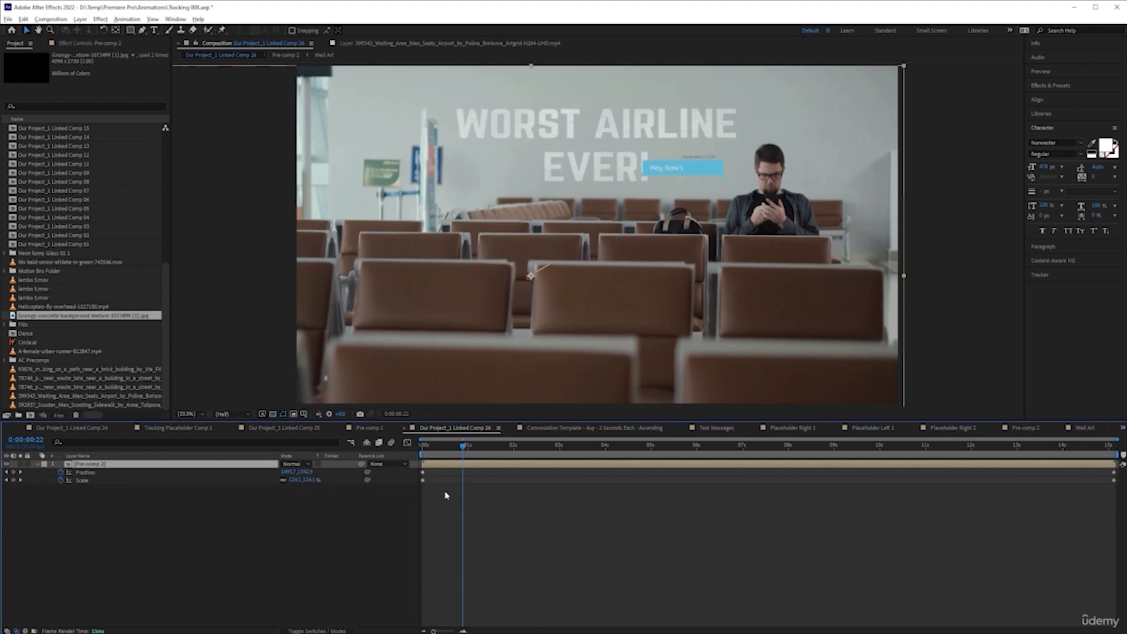
pyautogui.moveTo(449, 449); pyautogui.dragTo(336, 441)
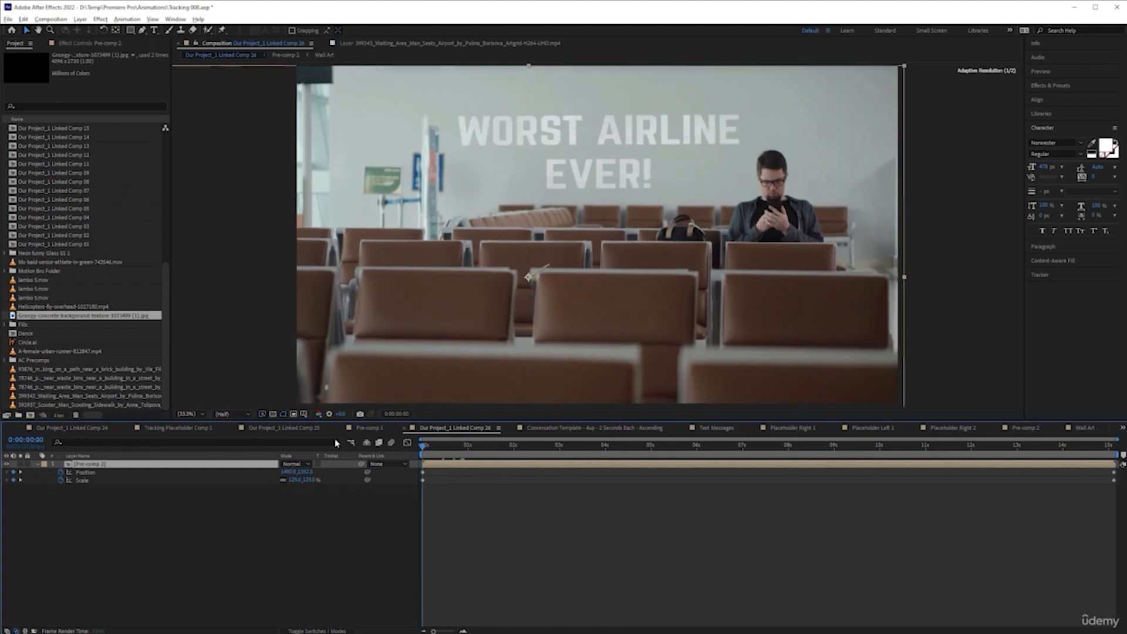
pyautogui.click(573, 557)
pyautogui.press('space')
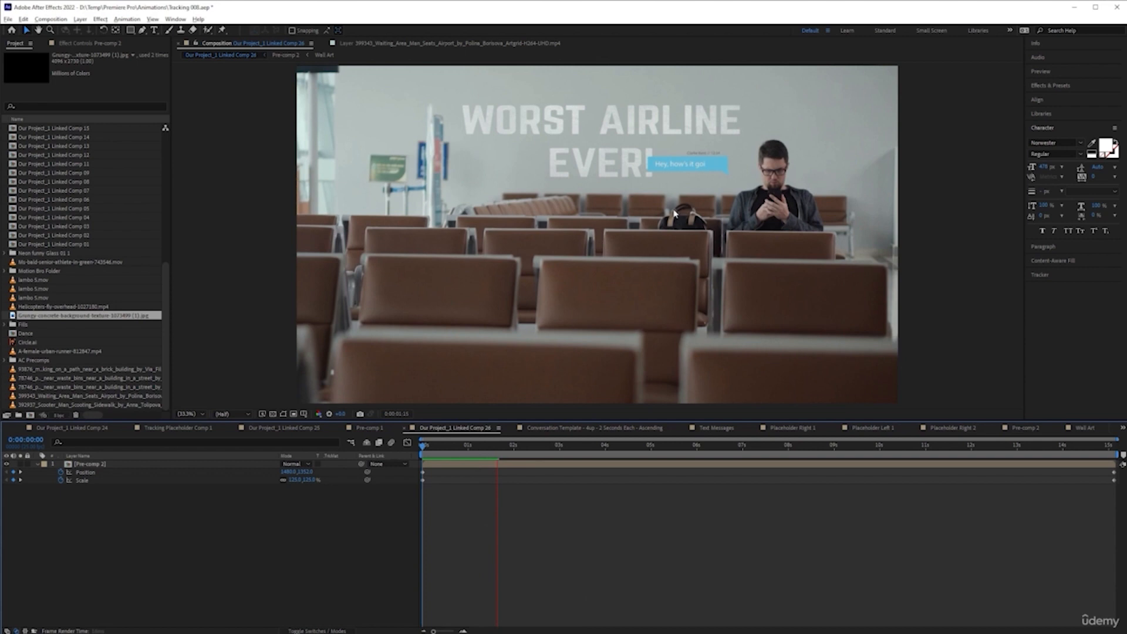
pyautogui.press('space')
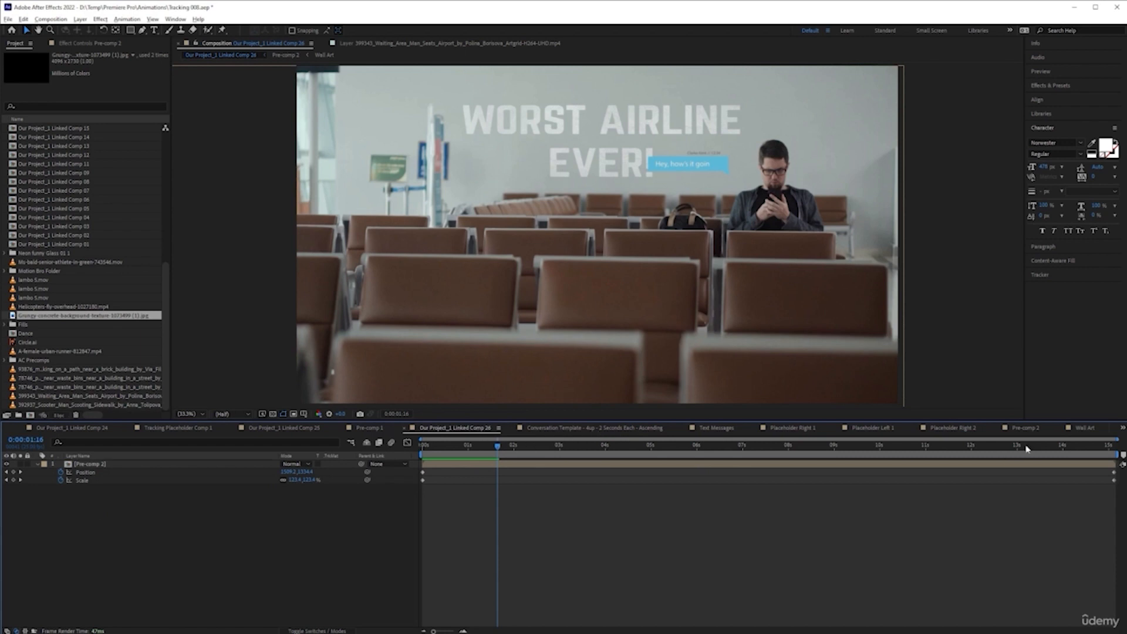
# Step: Apply the Drop Shadow effect to the WORST AIRLINE EVER! text layer in Wall Art
pyautogui.click(1082, 429)
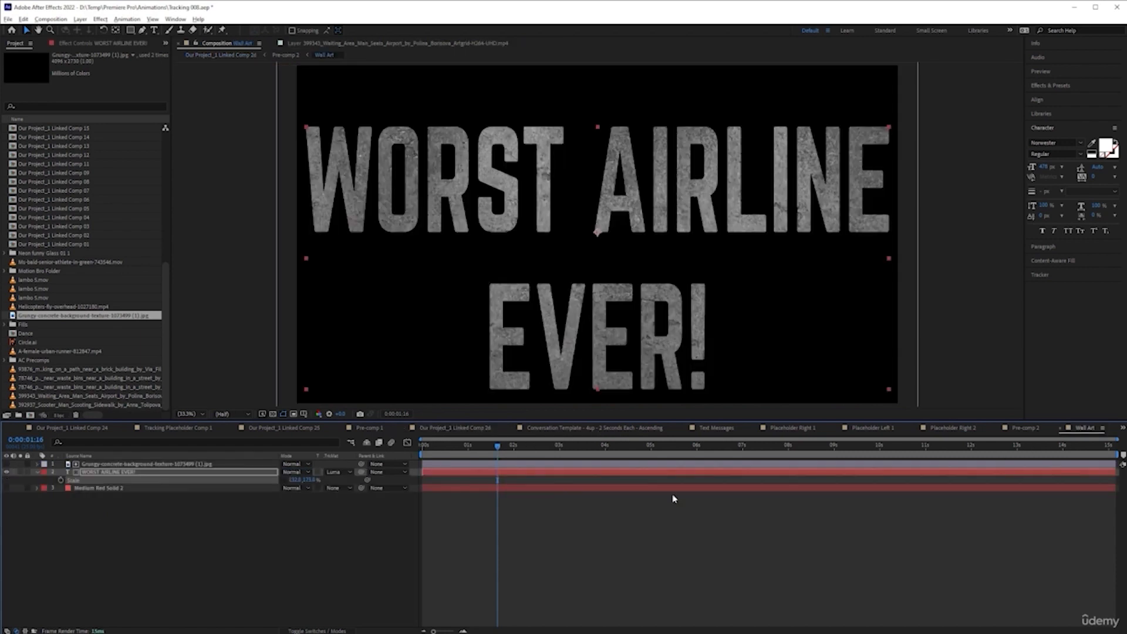
pyautogui.click(176, 471)
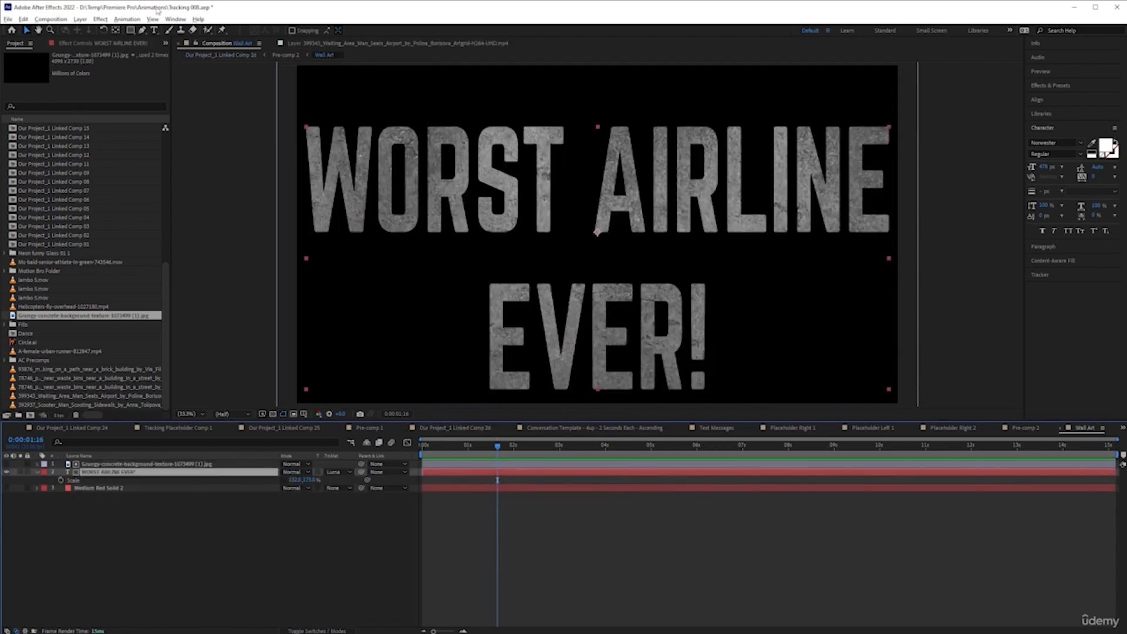
pyautogui.click(101, 19)
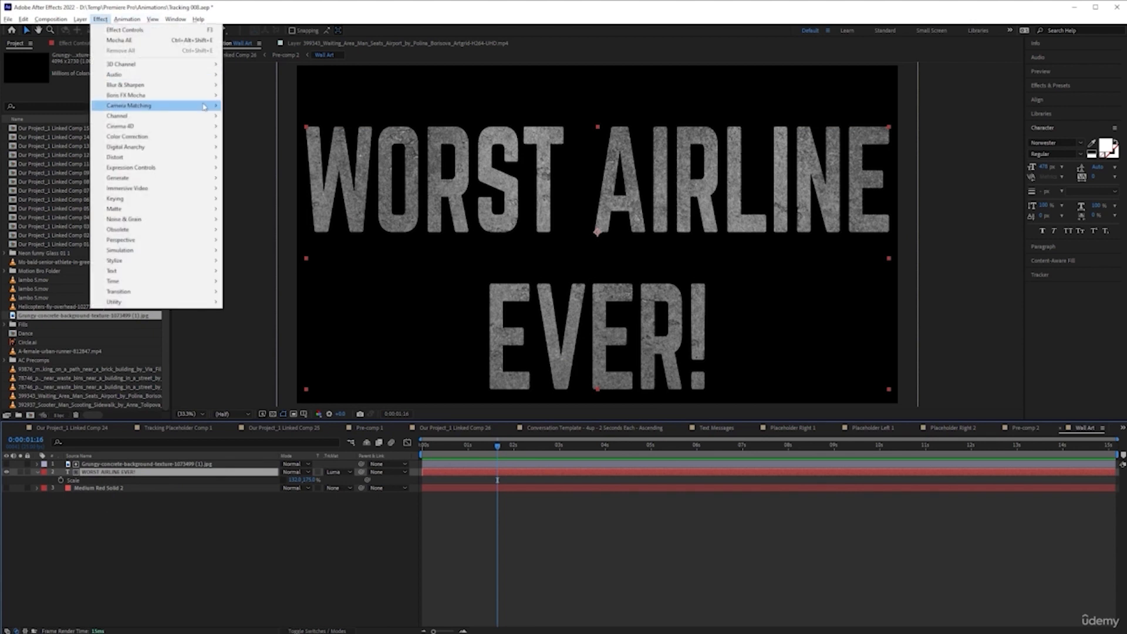
pyautogui.moveTo(171, 241)
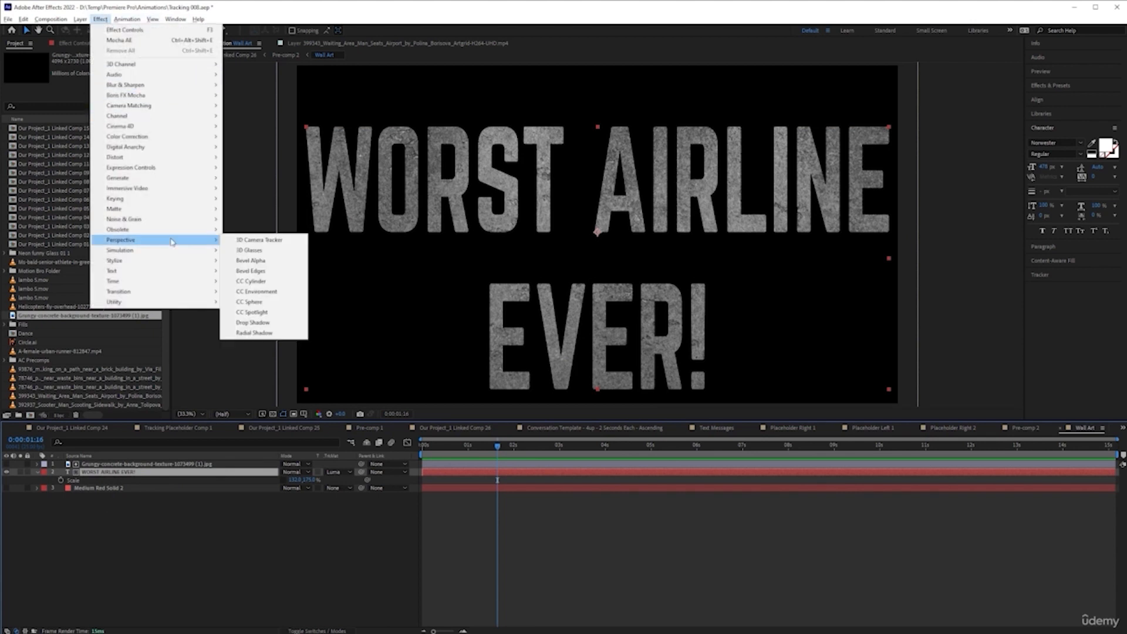
pyautogui.click(252, 323)
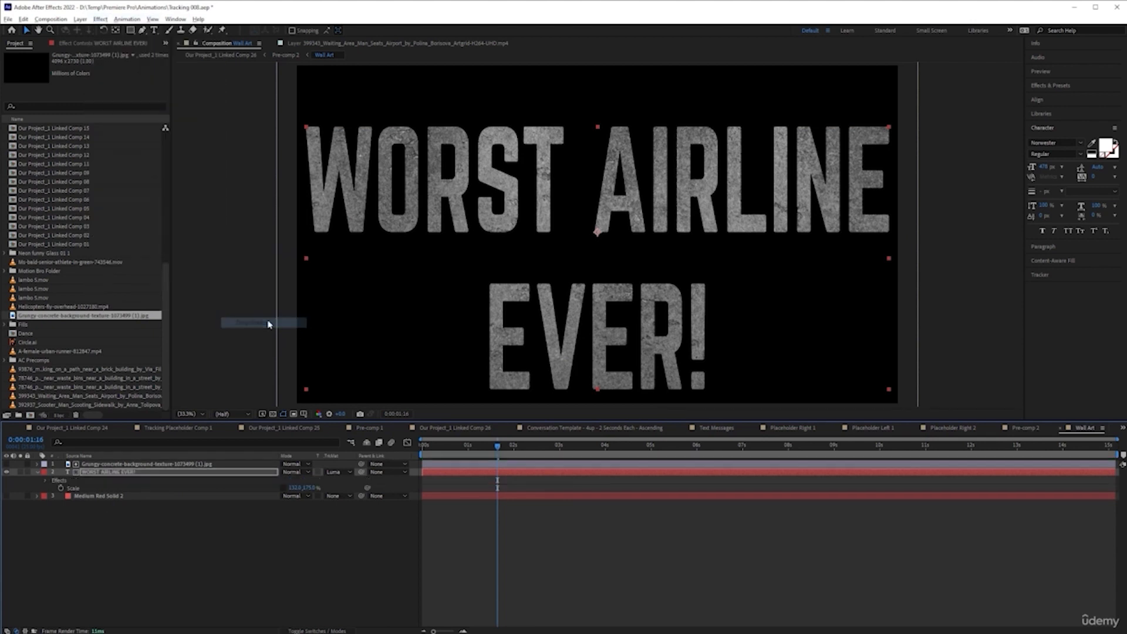
# Step: Show the red solid behind the text and set the drop shadow's opacity to 100%, distance to about 34 and softness to about 36
pyautogui.click(7, 496)
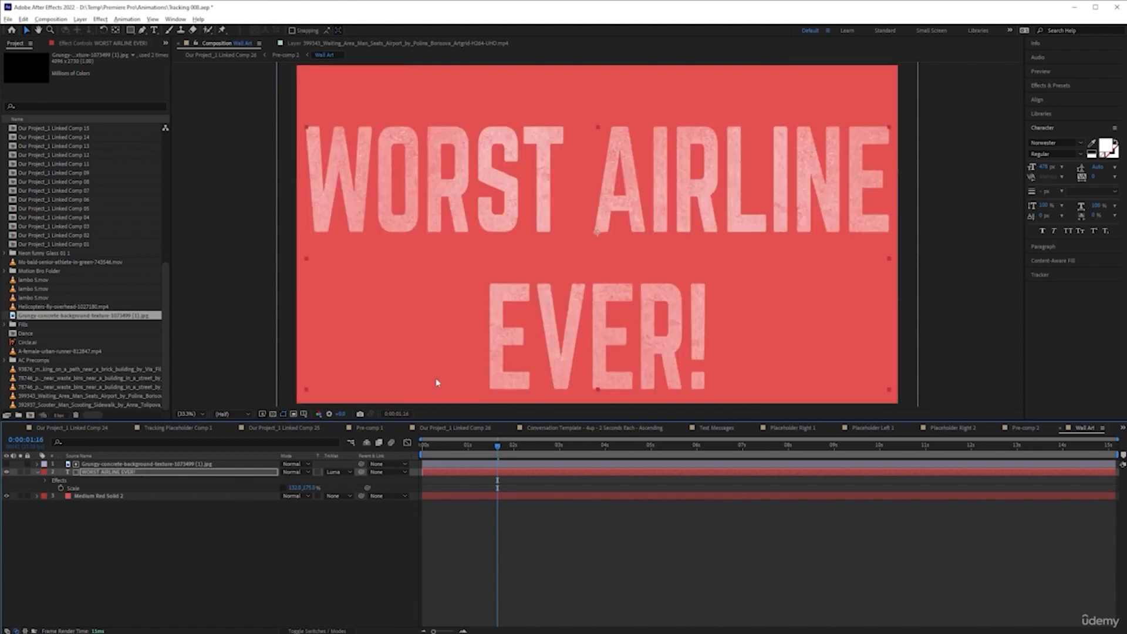
pyautogui.click(162, 473)
pyautogui.click(109, 43)
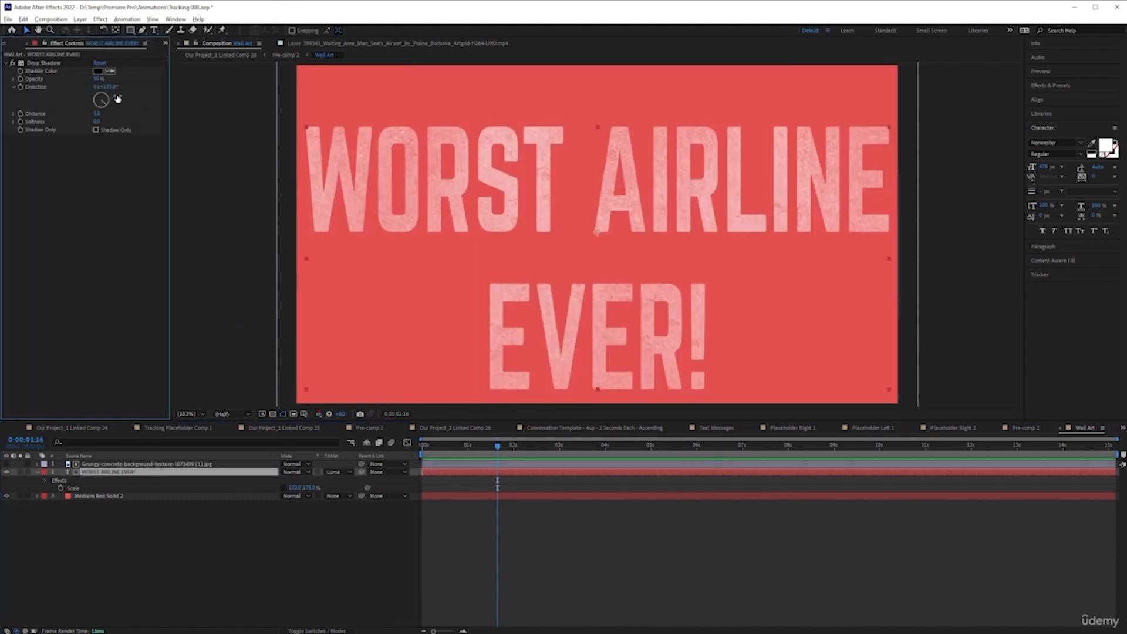
pyautogui.moveTo(97, 79); pyautogui.dragTo(219, 83)
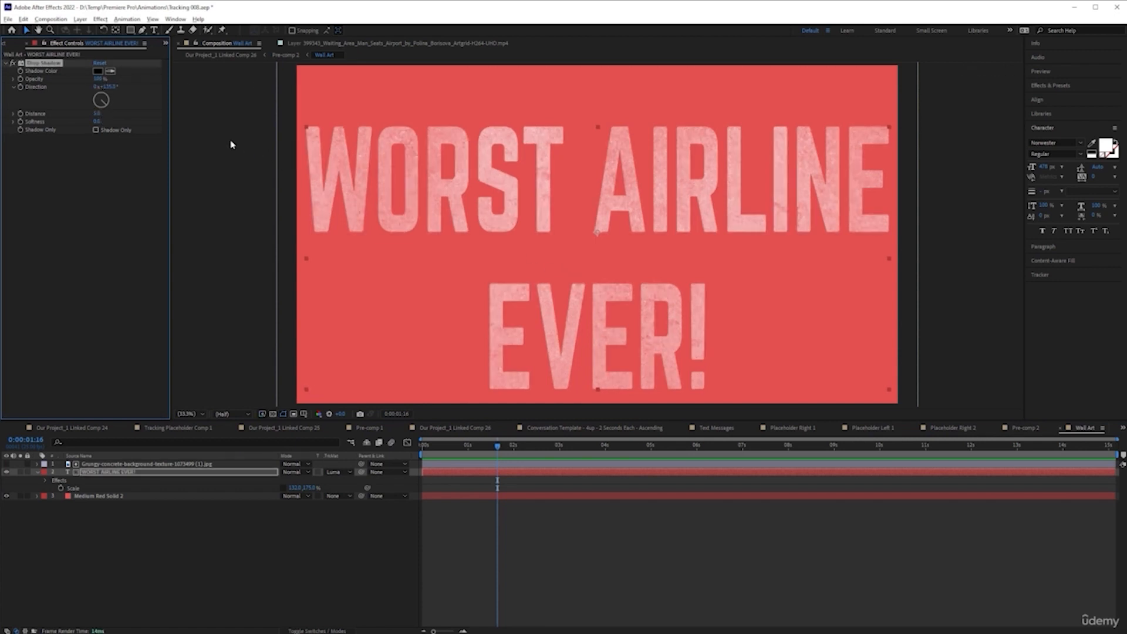
pyautogui.moveTo(97, 113)
pyautogui.mouseDown()
pyautogui.moveTo(124, 116)
pyautogui.moveTo(107, 122)
pyautogui.mouseUp()
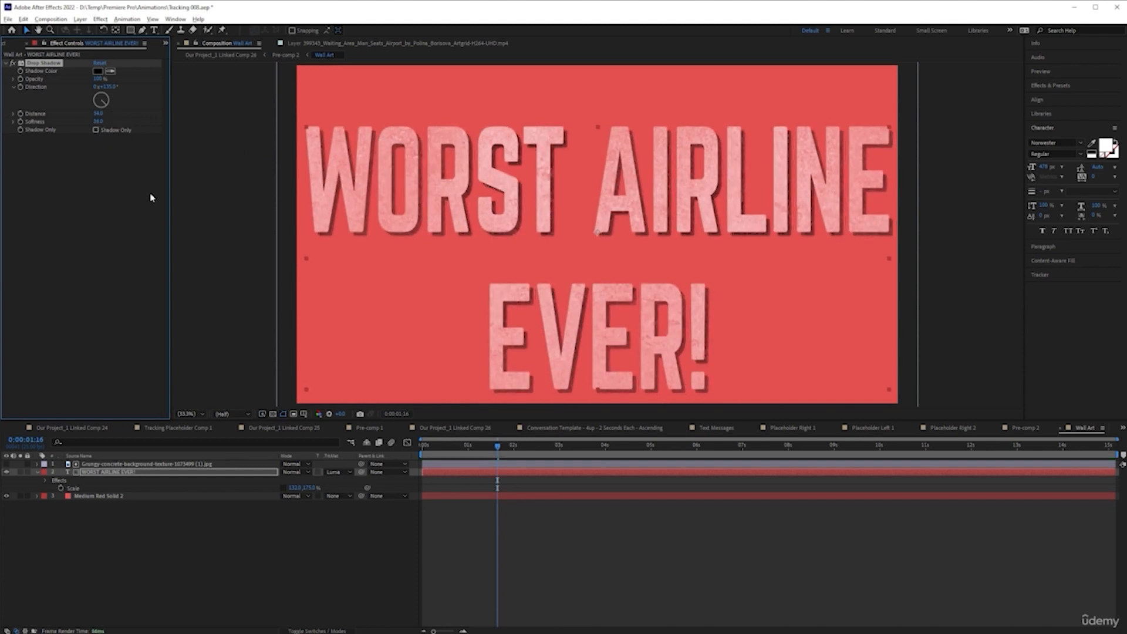
# Step: Hide the red solid layer and play Our Project_1 Linked Comp 26 from the start to check the shadowed lettering
pyautogui.click(7, 496)
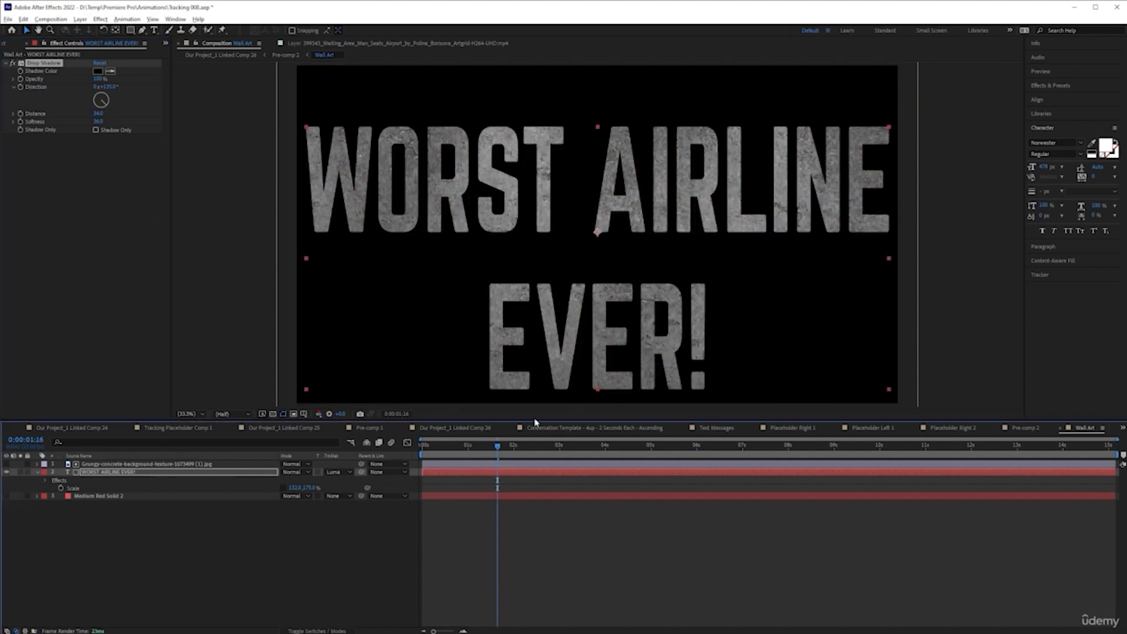
pyautogui.click(473, 428)
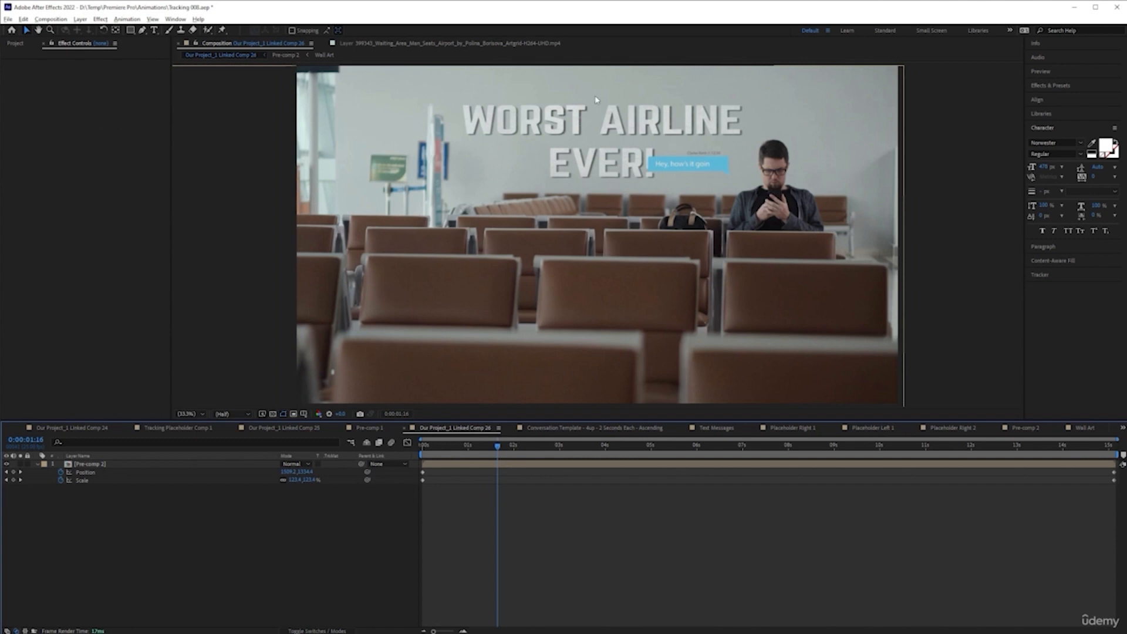
pyautogui.press('Home')
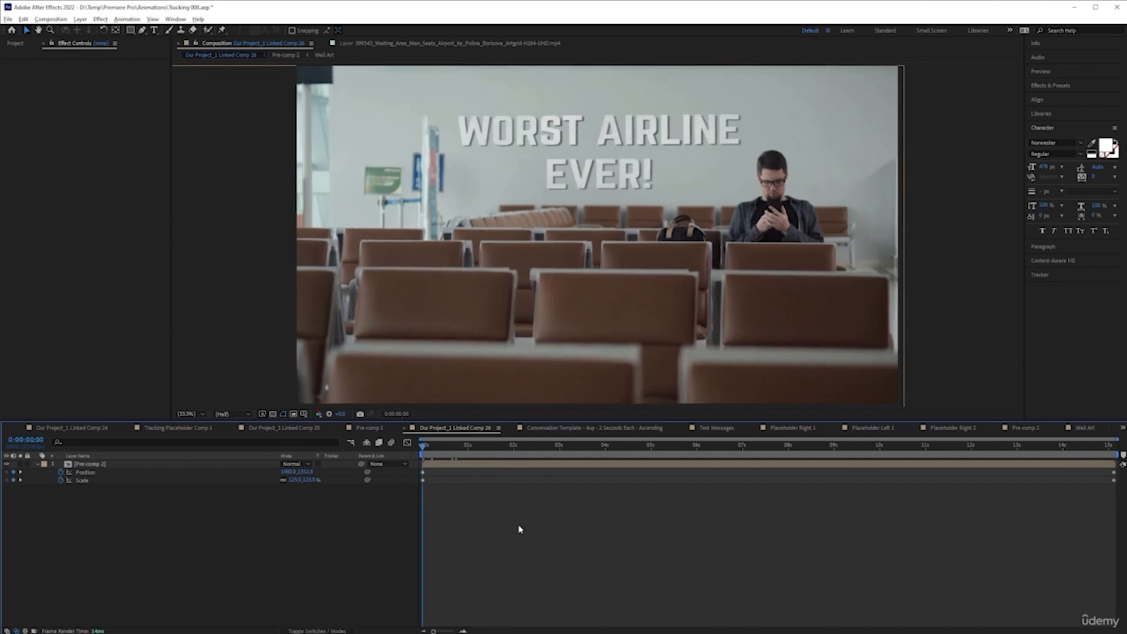
pyautogui.press('space')
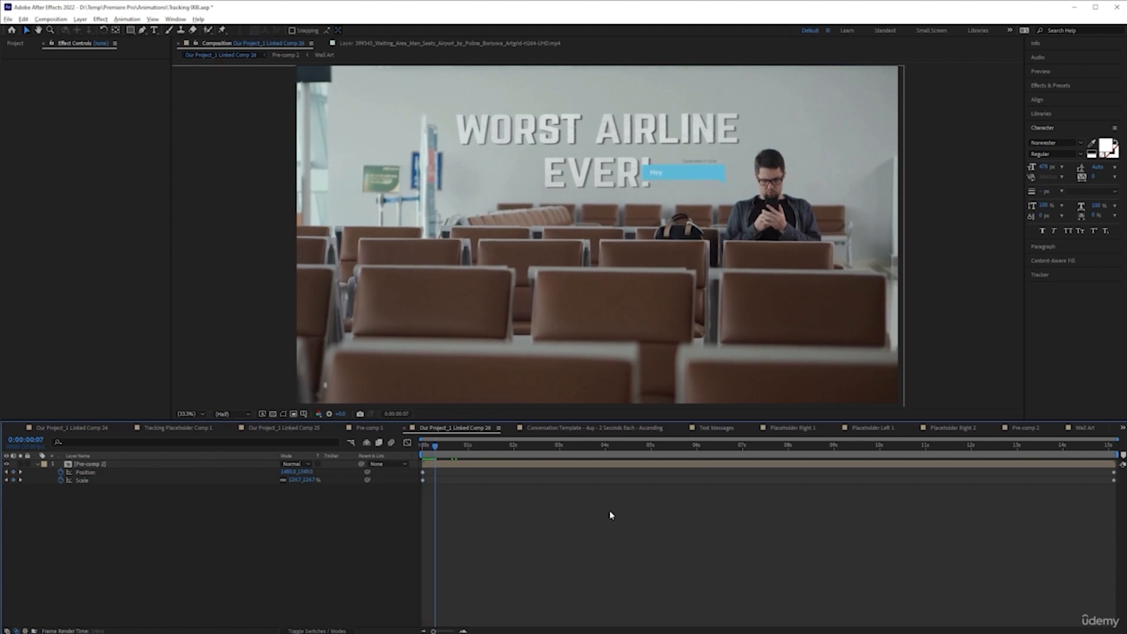
# Step: Save the After Effects project, switch to Premiere Pro and preview the linked comp near the start of the airport sequence
pyautogui.hotkey('ctrl', 's')
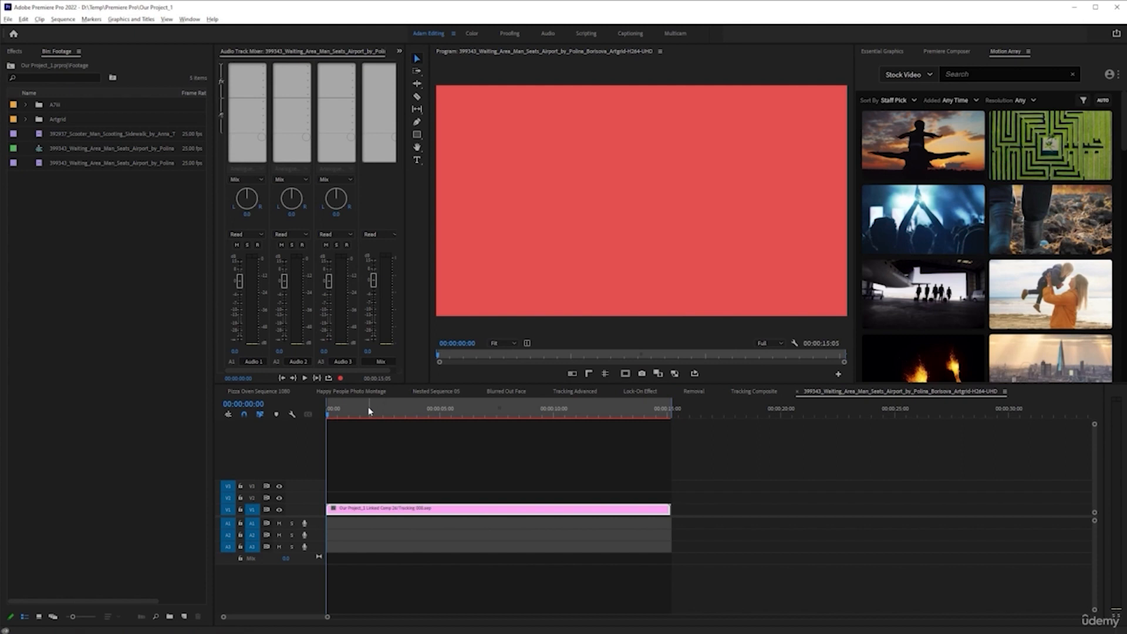
pyautogui.moveTo(365, 411); pyautogui.dragTo(345, 414)
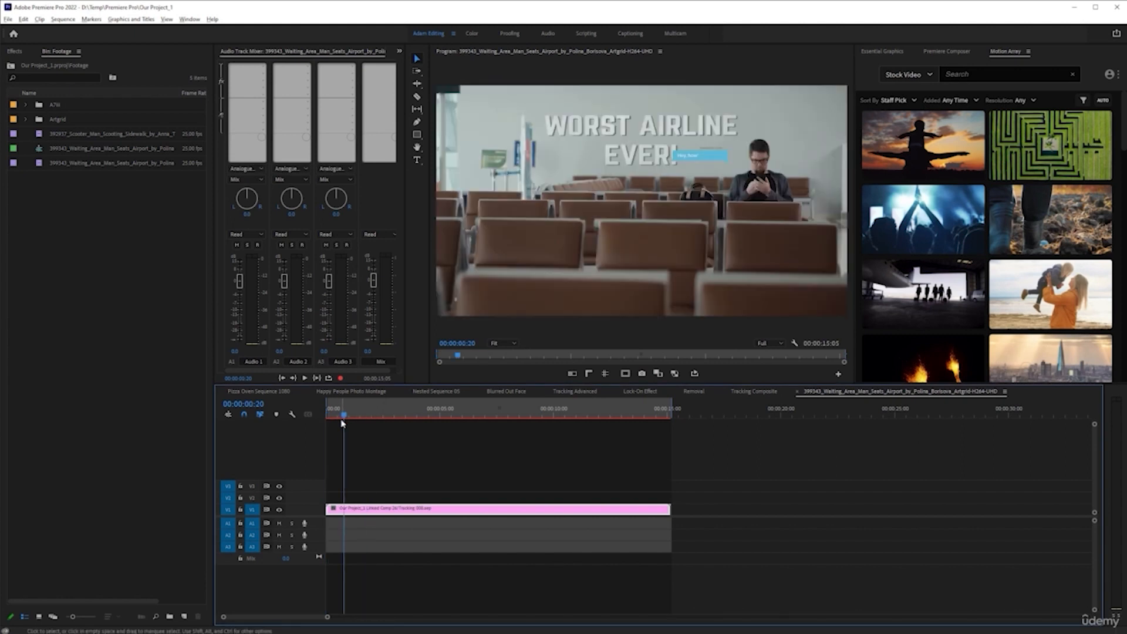
# Step: Play the airport sequence from the start, then replay it from about 6 seconds to check the tracked wall lettering and message bubbles
pyautogui.press('Home')
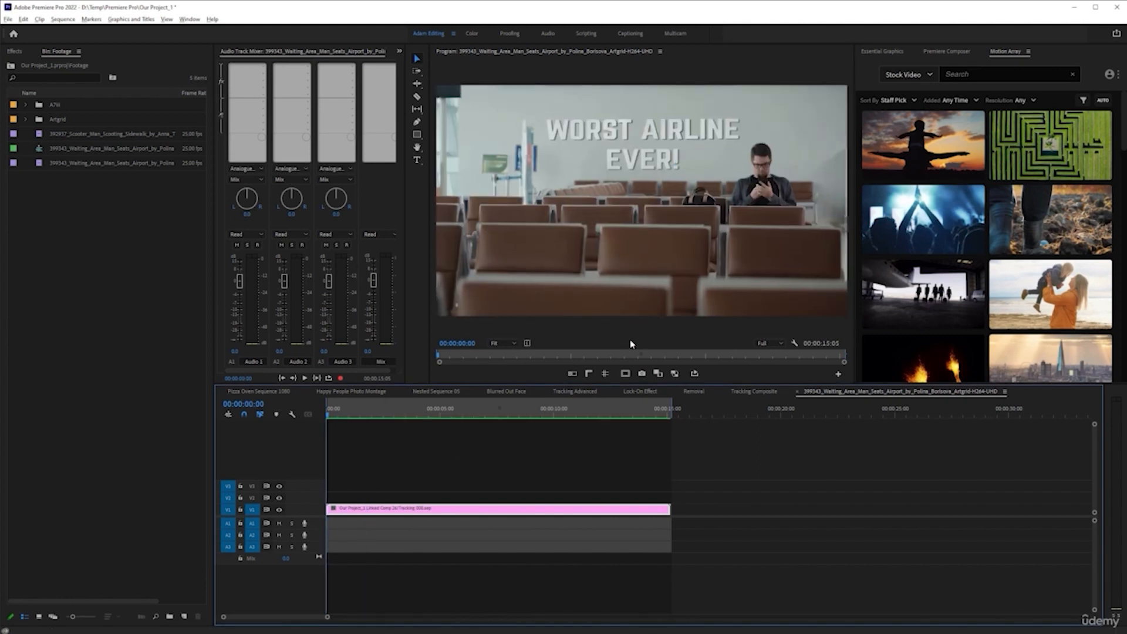
pyautogui.press('space')
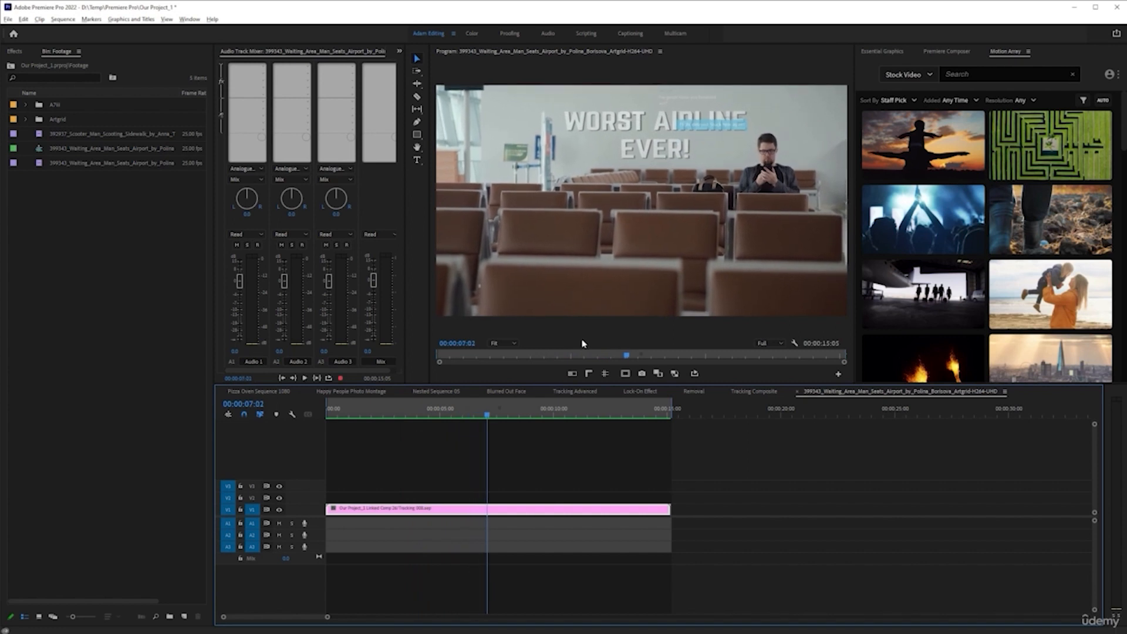
pyautogui.moveTo(487, 414)
pyautogui.mouseDown()
pyautogui.moveTo(399, 420)
pyautogui.moveTo(465, 416)
pyautogui.mouseUp()
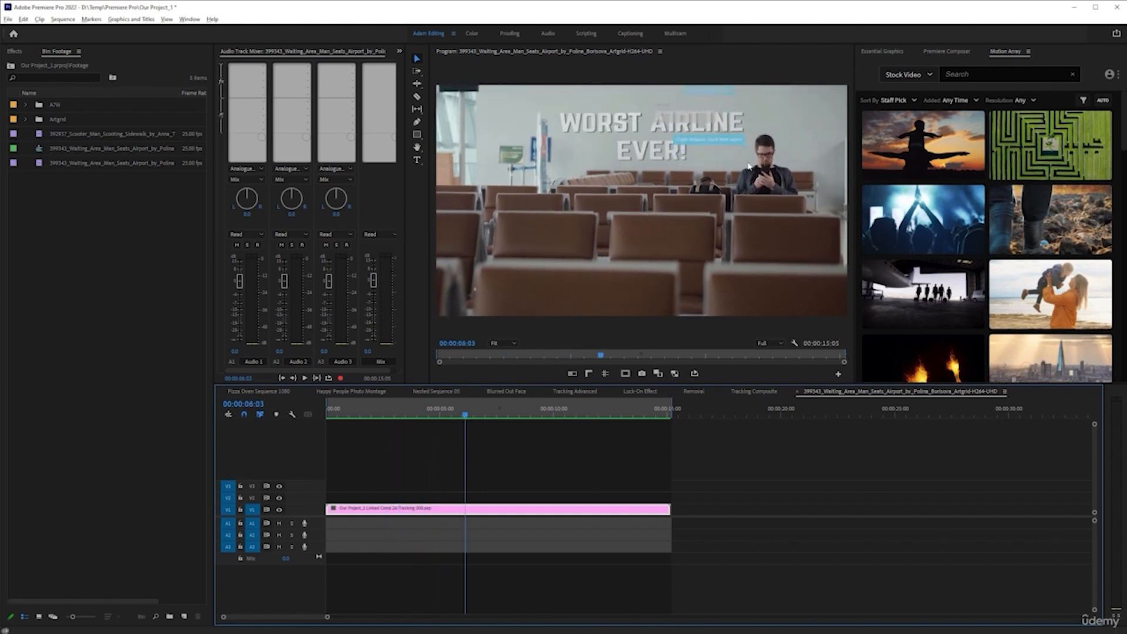
pyautogui.press('space')
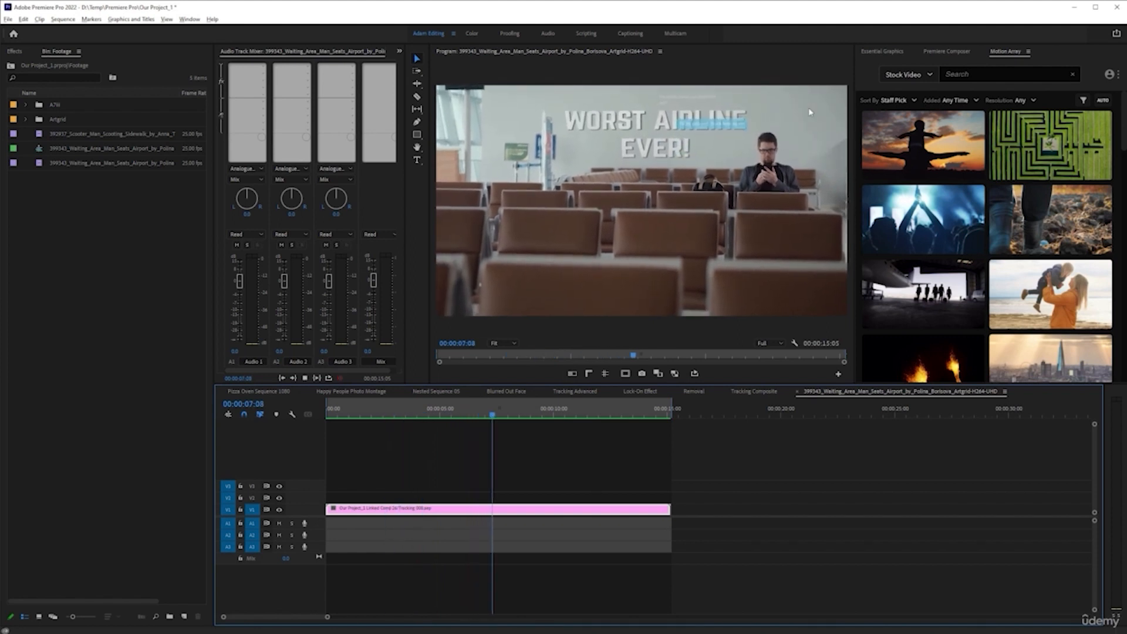